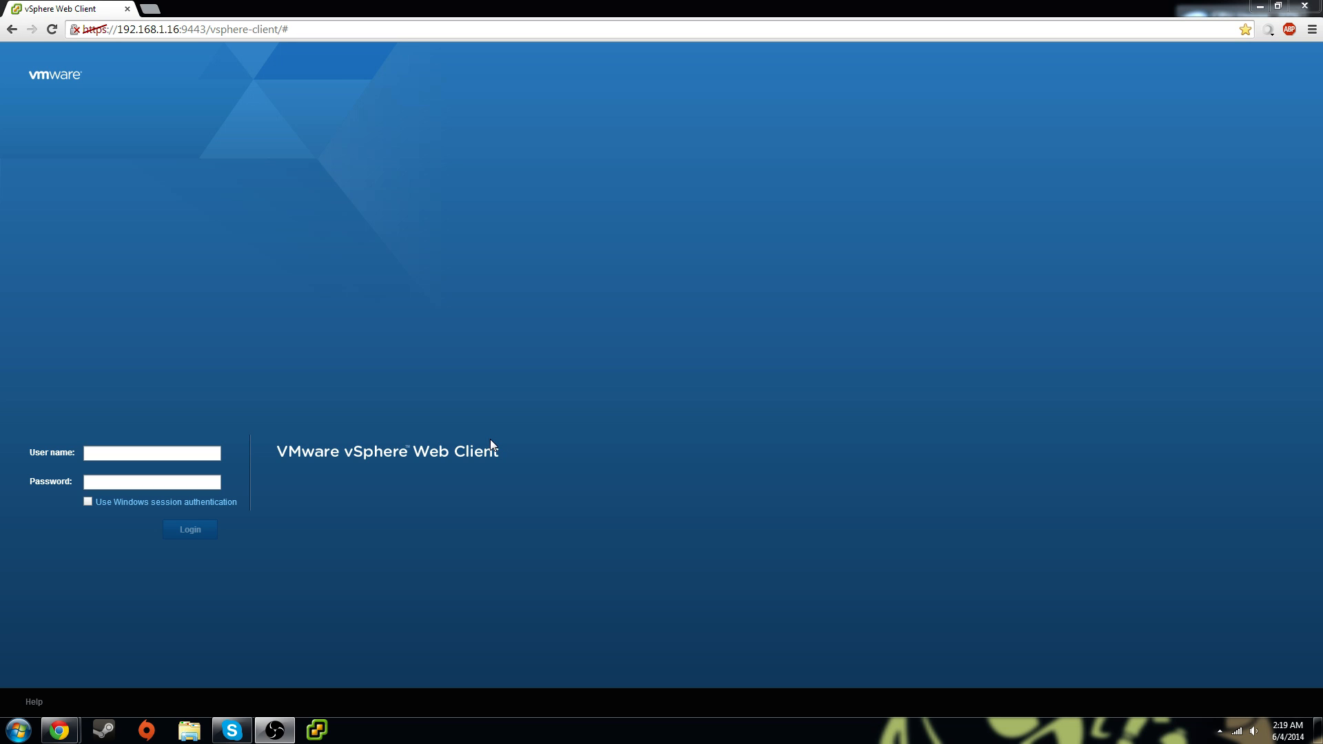
# Launch the desktop vSphere Client and log in to 192.168.1.16 with the user's credentials
pyautogui.click(316, 733)
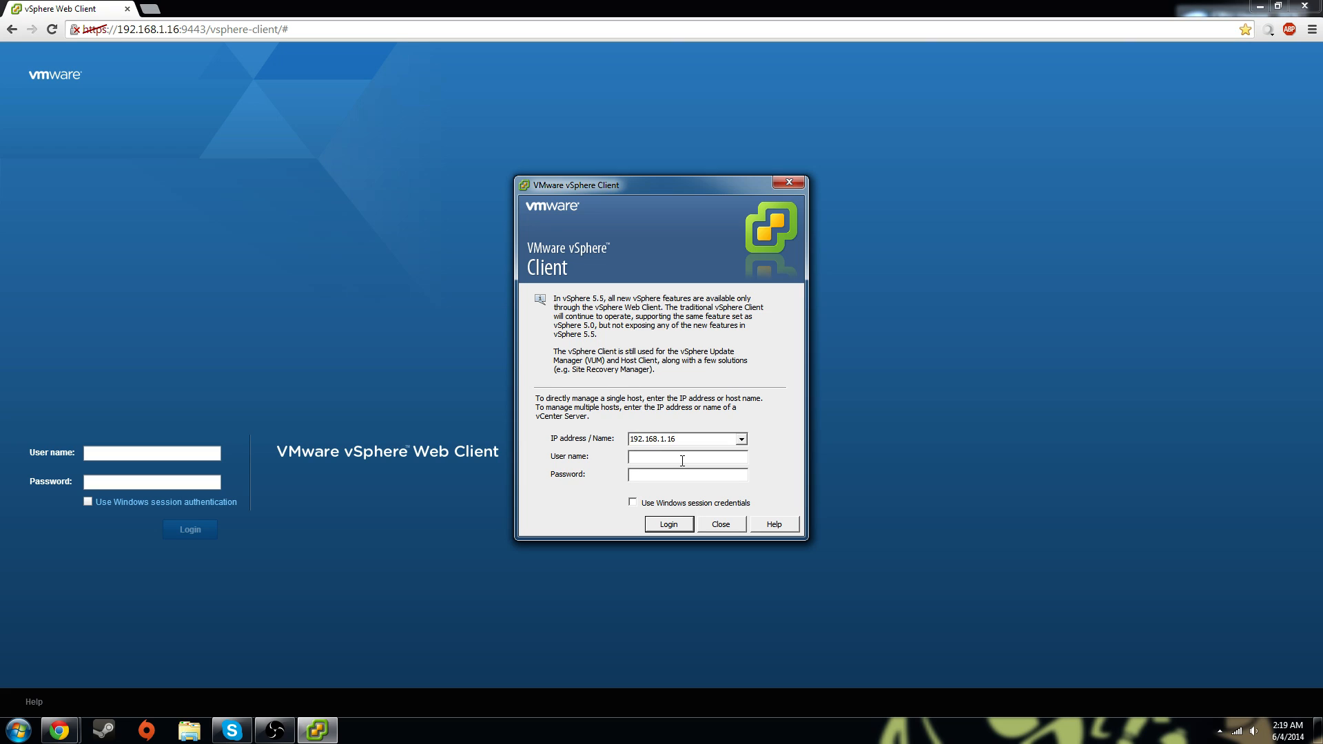
pyautogui.press('Return')
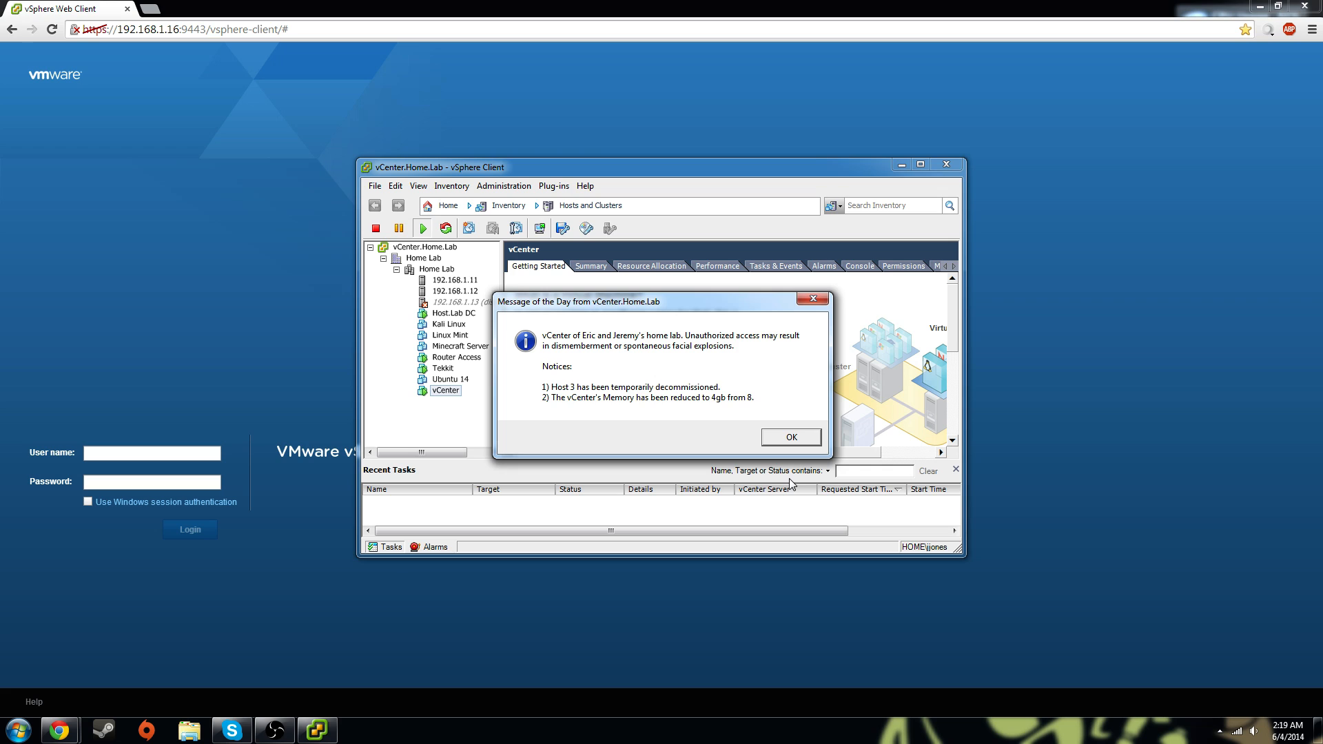
# Minimize Chrome, dismiss the Message of the Day, and select hosts 192.168.1.12, 192.168.1.11 and the vCenter VM
pyautogui.click(1260, 6)
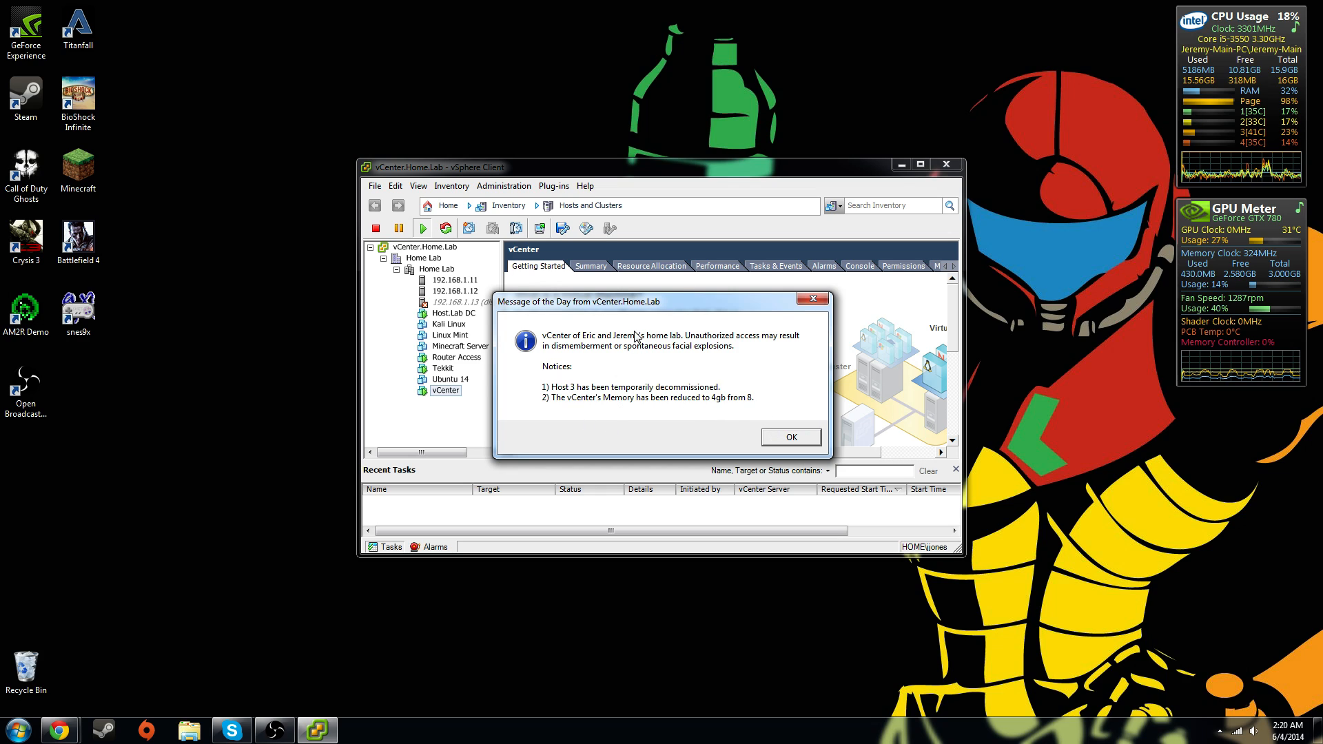
pyautogui.click(793, 438)
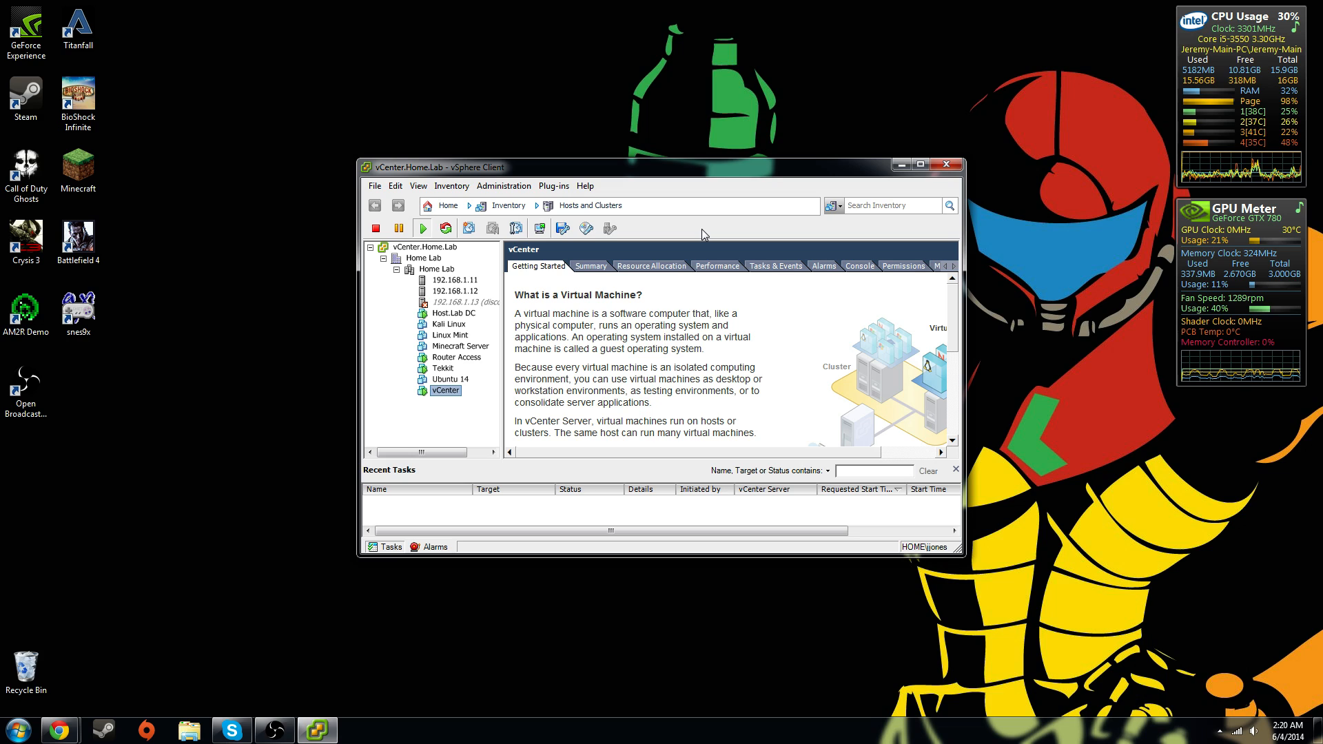
pyautogui.click(455, 291)
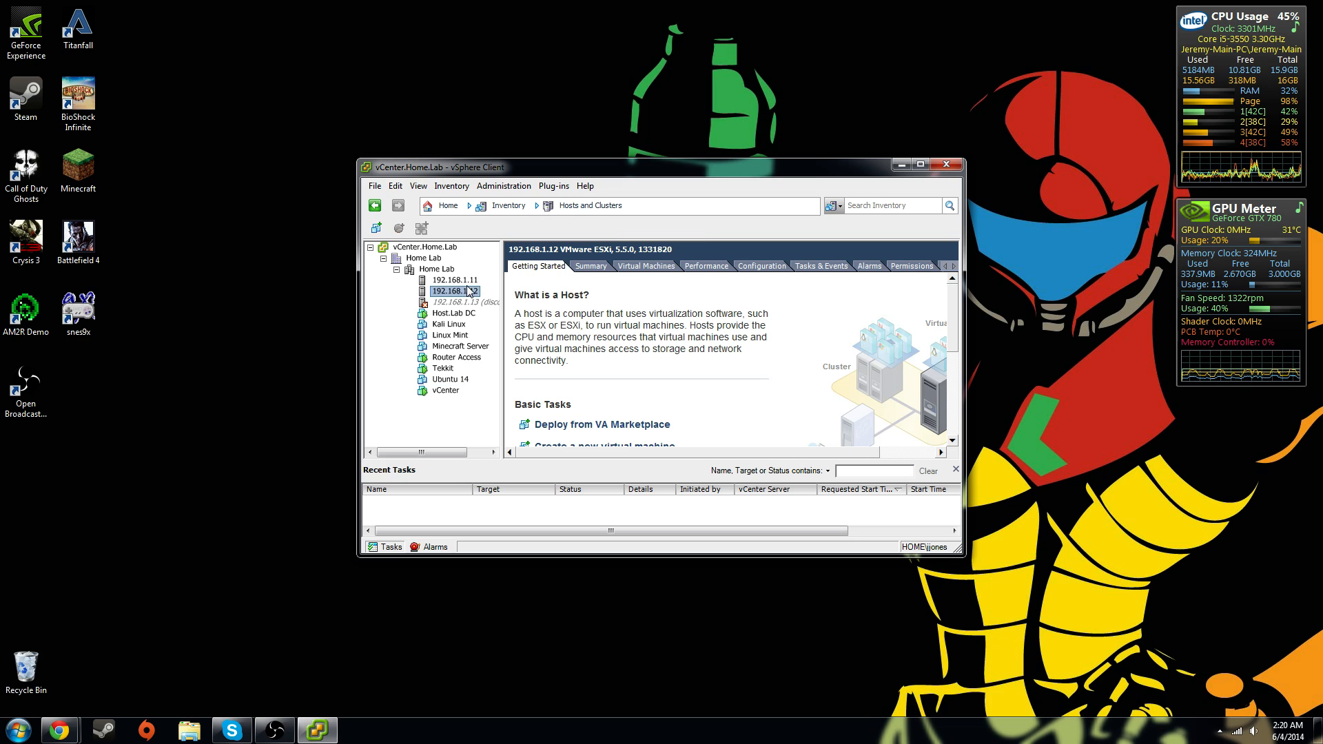
pyautogui.click(462, 280)
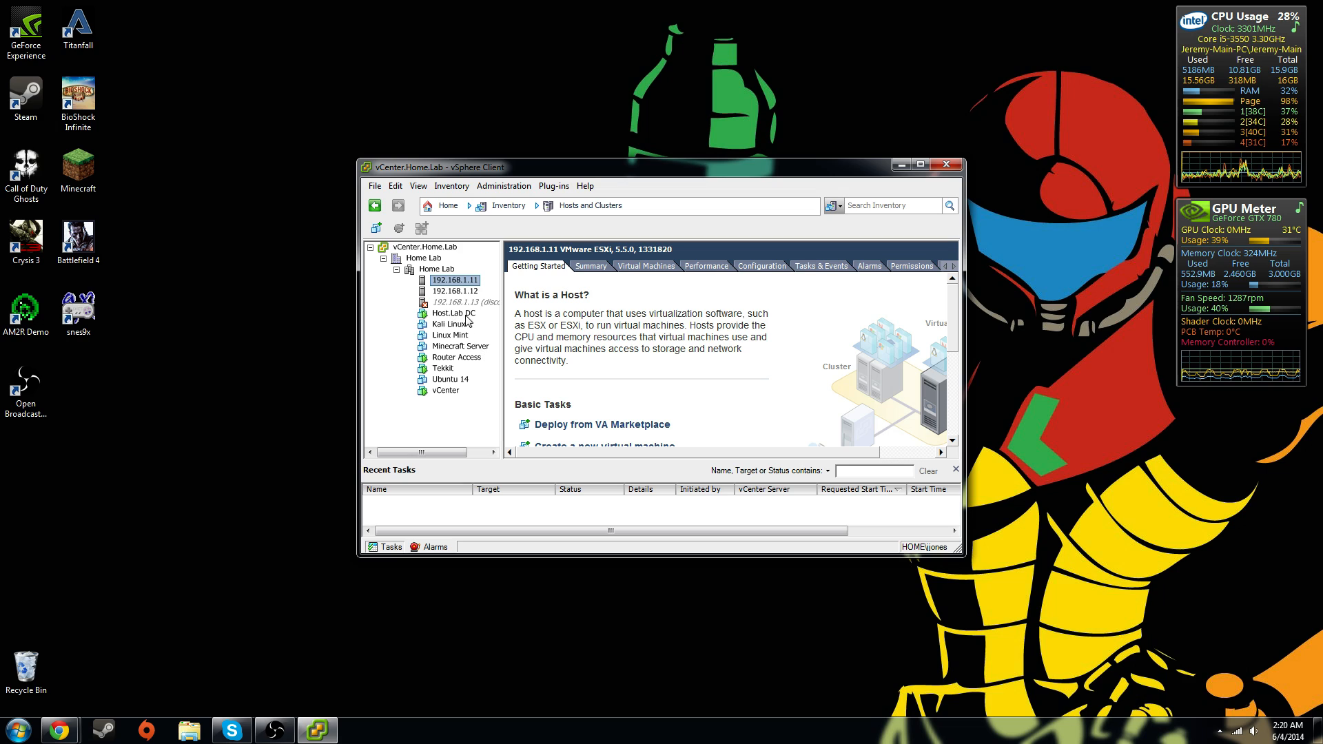
pyautogui.click(446, 391)
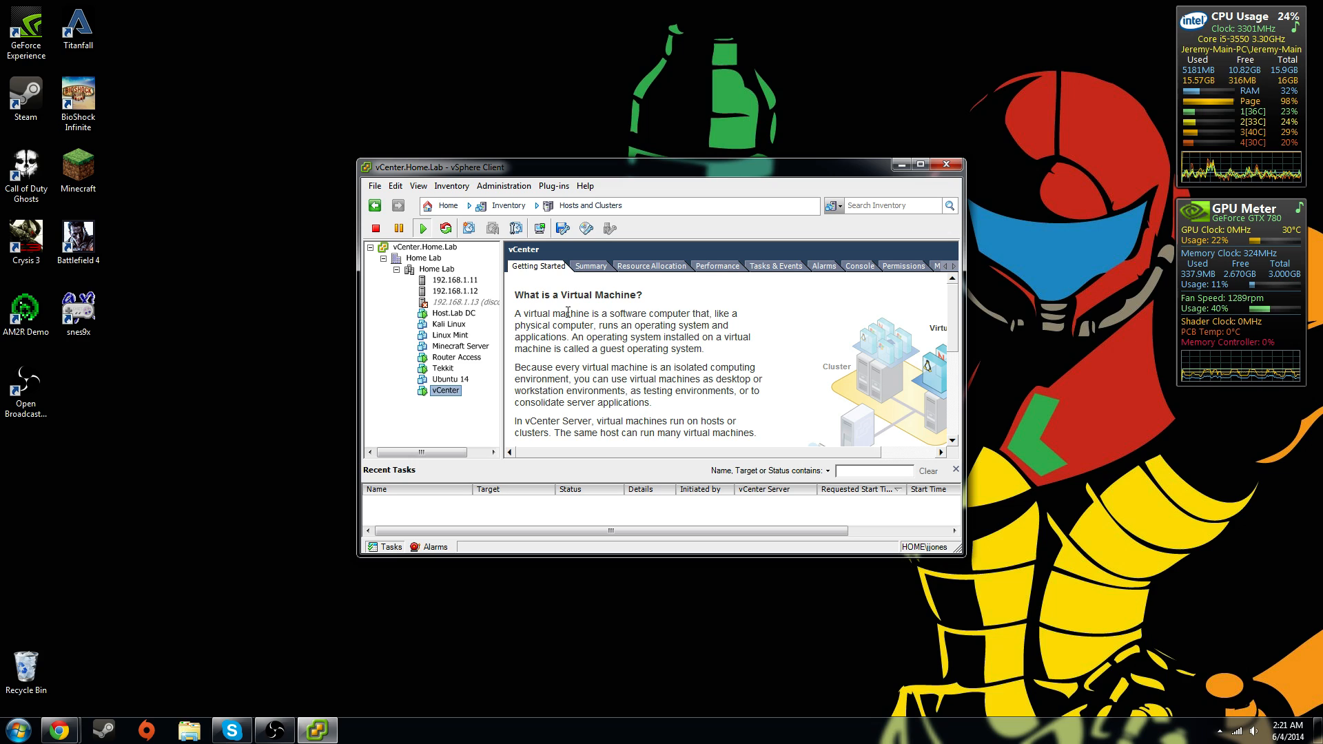
# Maximize the client window, widen the inventory tree, and select disconnected host 192.168.1.13
pyautogui.doubleClick(586, 164)
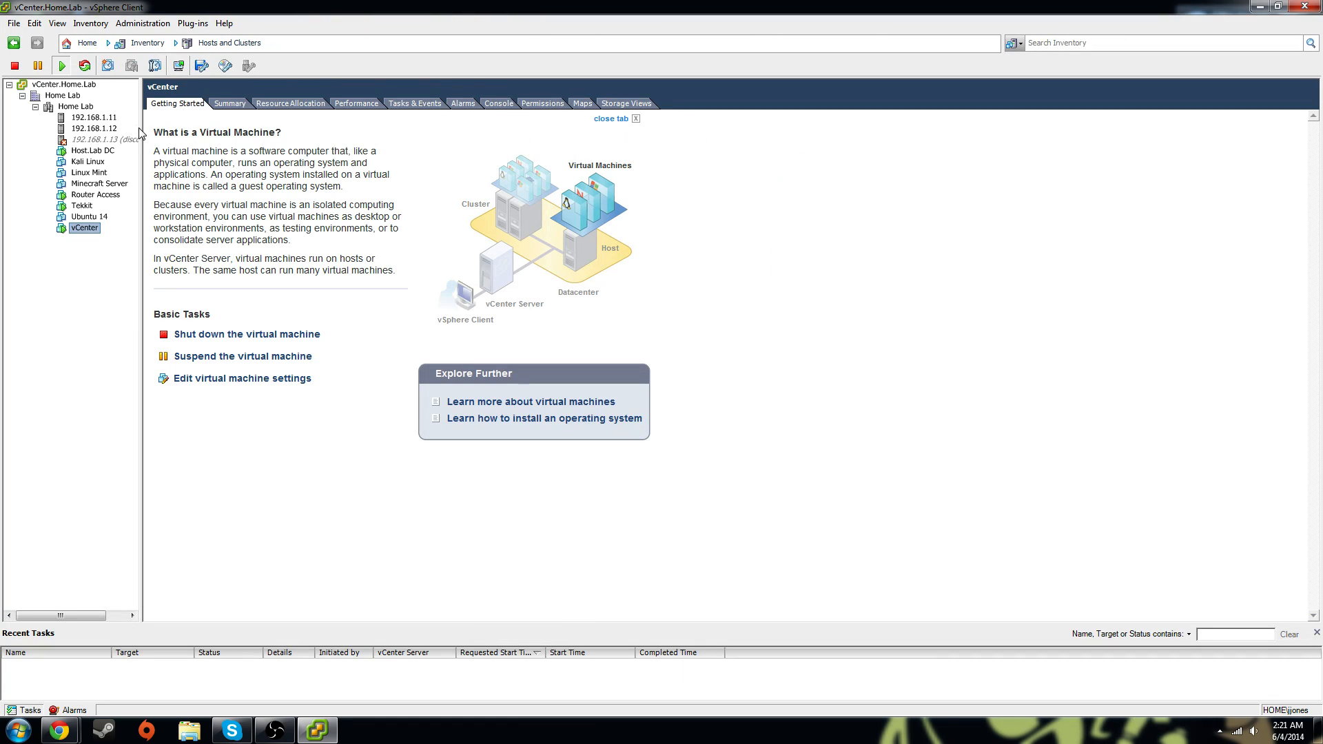
pyautogui.moveTo(140, 127); pyautogui.dragTo(171, 128)
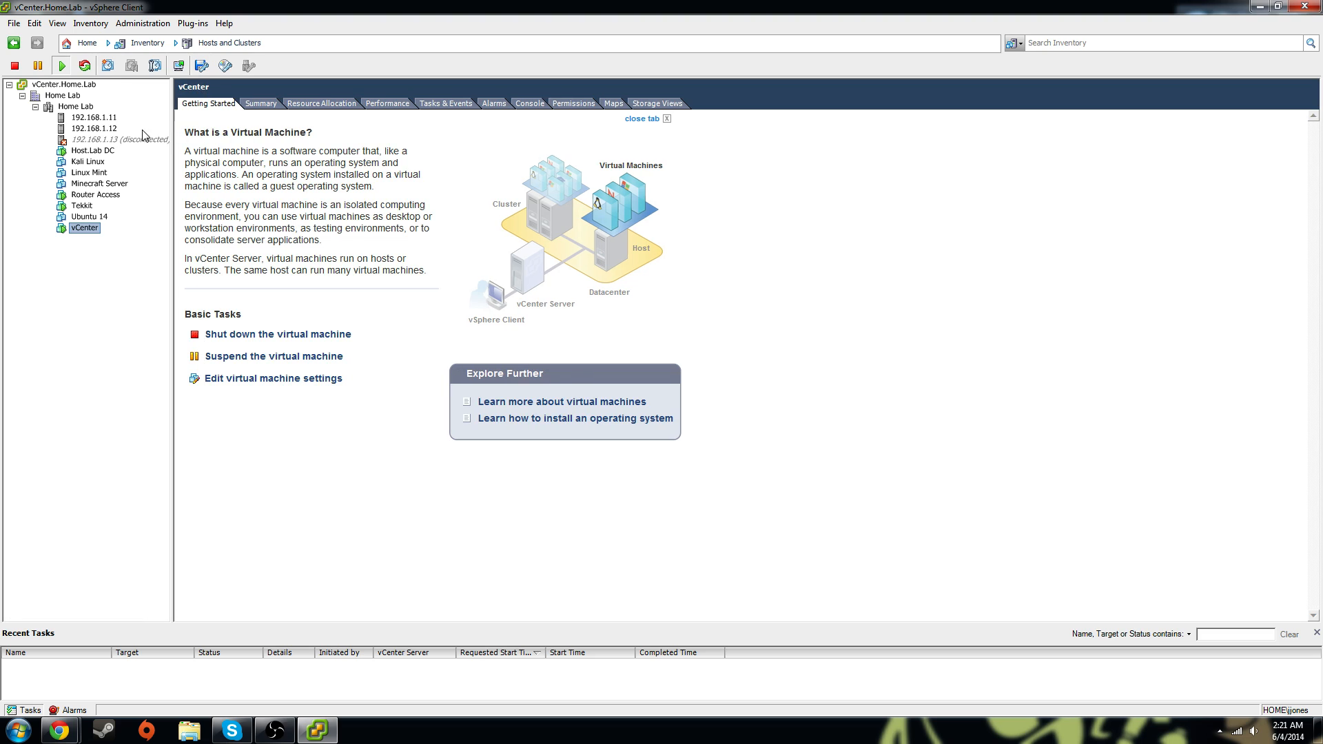
pyautogui.click(77, 139)
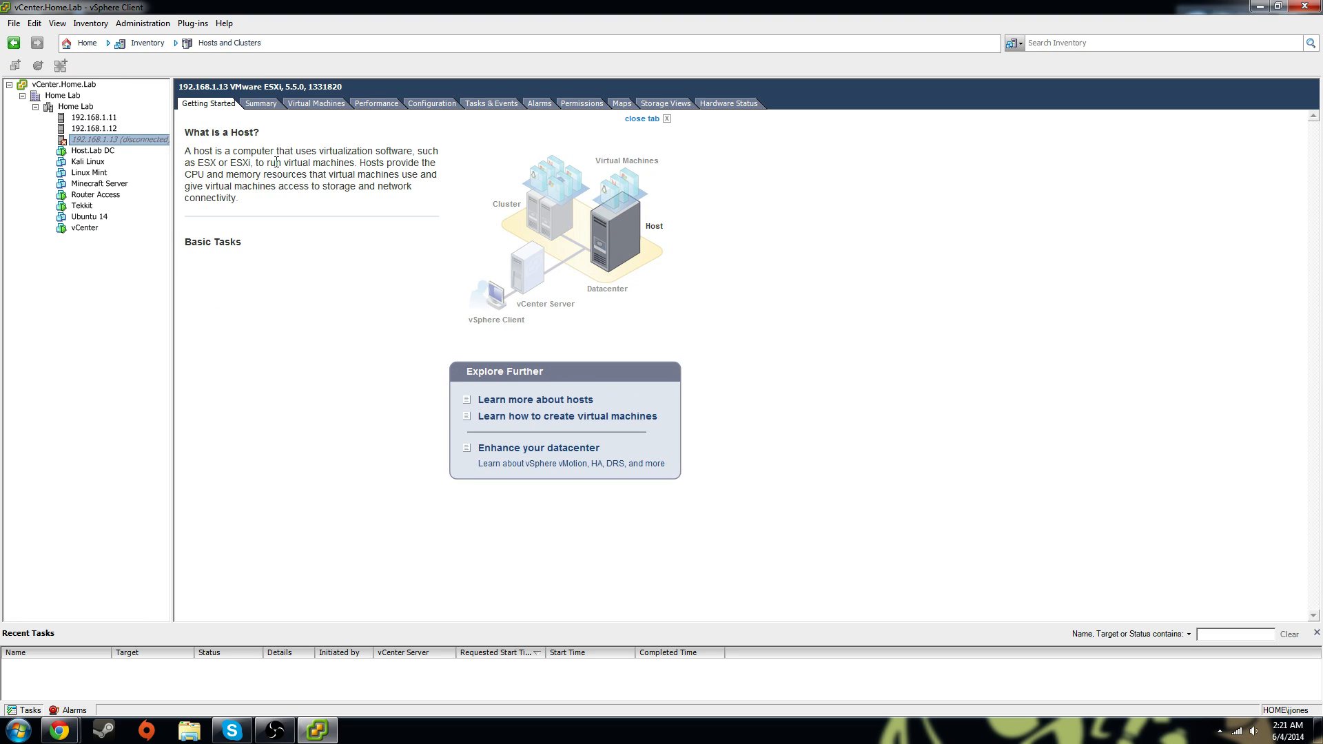
pyautogui.moveTo(173, 126); pyautogui.dragTo(186, 128)
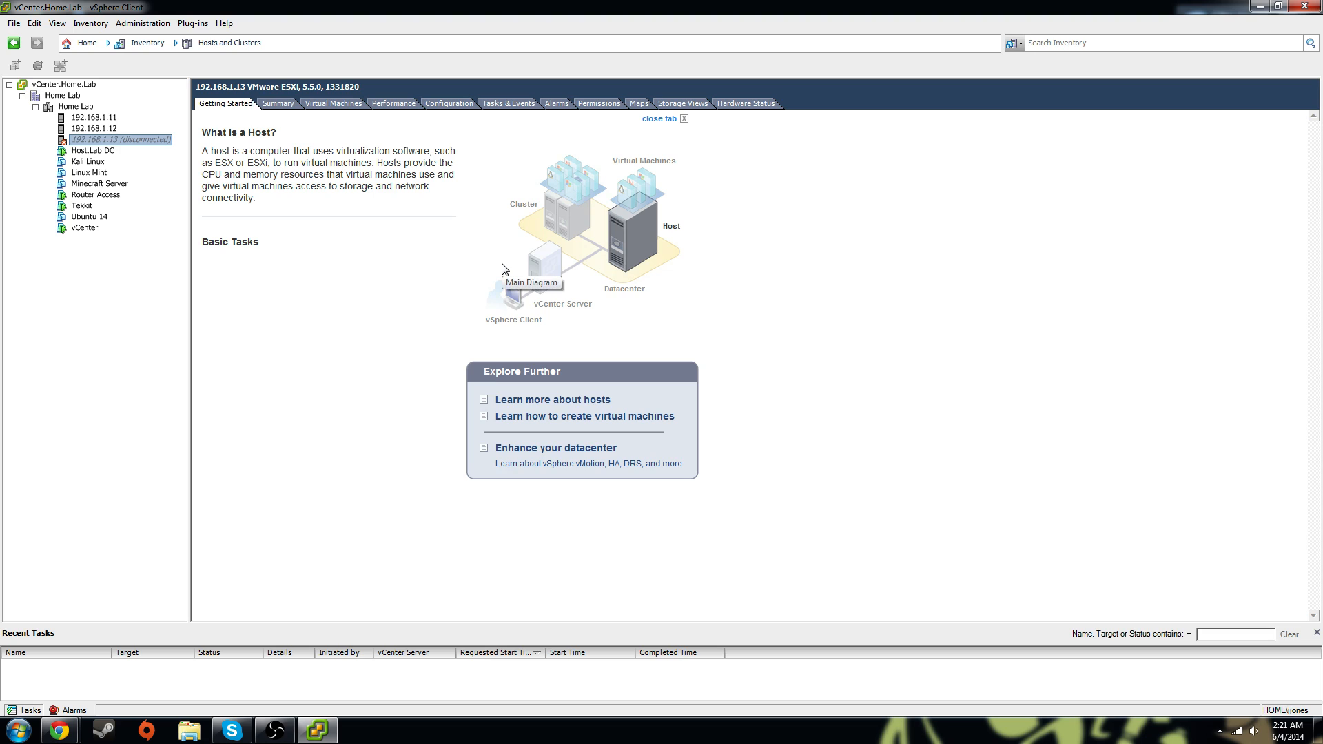
# Review host 192.168.1.11 and the summaries of its Host.Lab DC and Router Access VMs
pyautogui.click(75, 117)
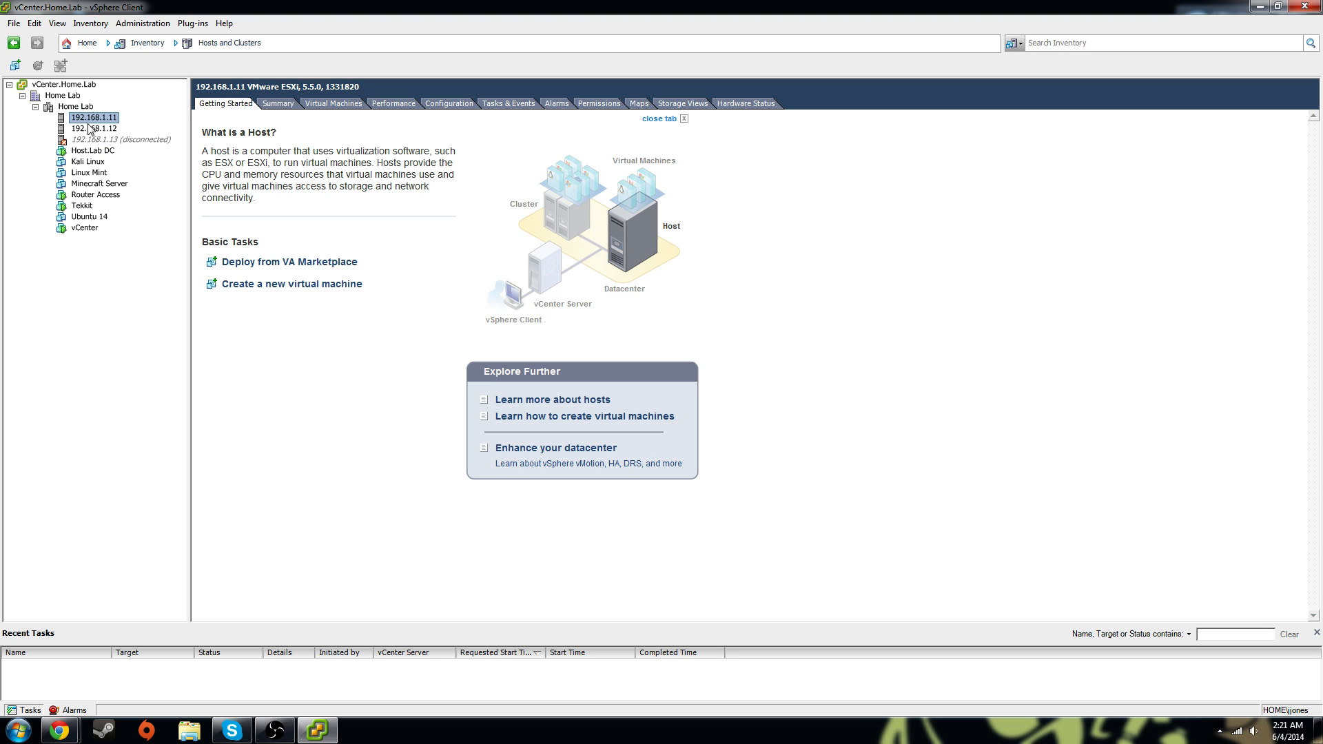
pyautogui.click(103, 152)
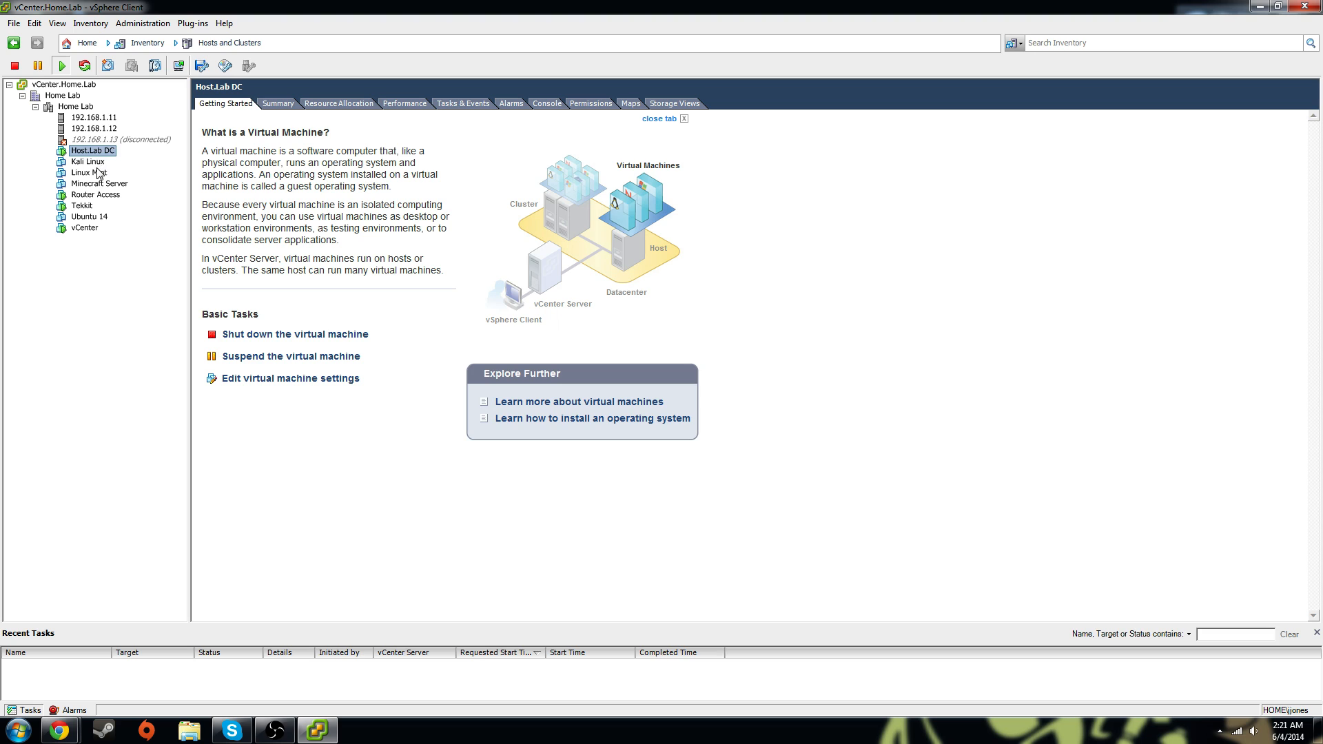
pyautogui.click(279, 106)
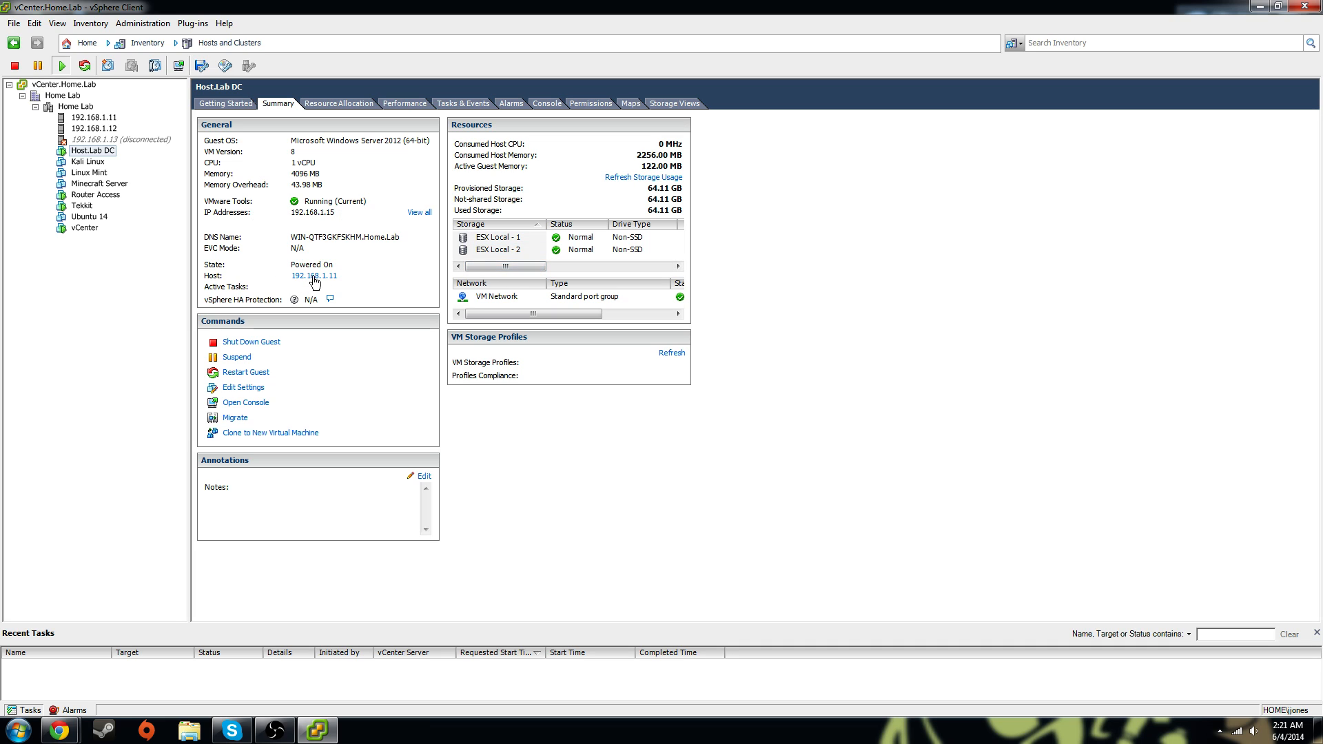
pyautogui.click(102, 118)
pyautogui.click(101, 152)
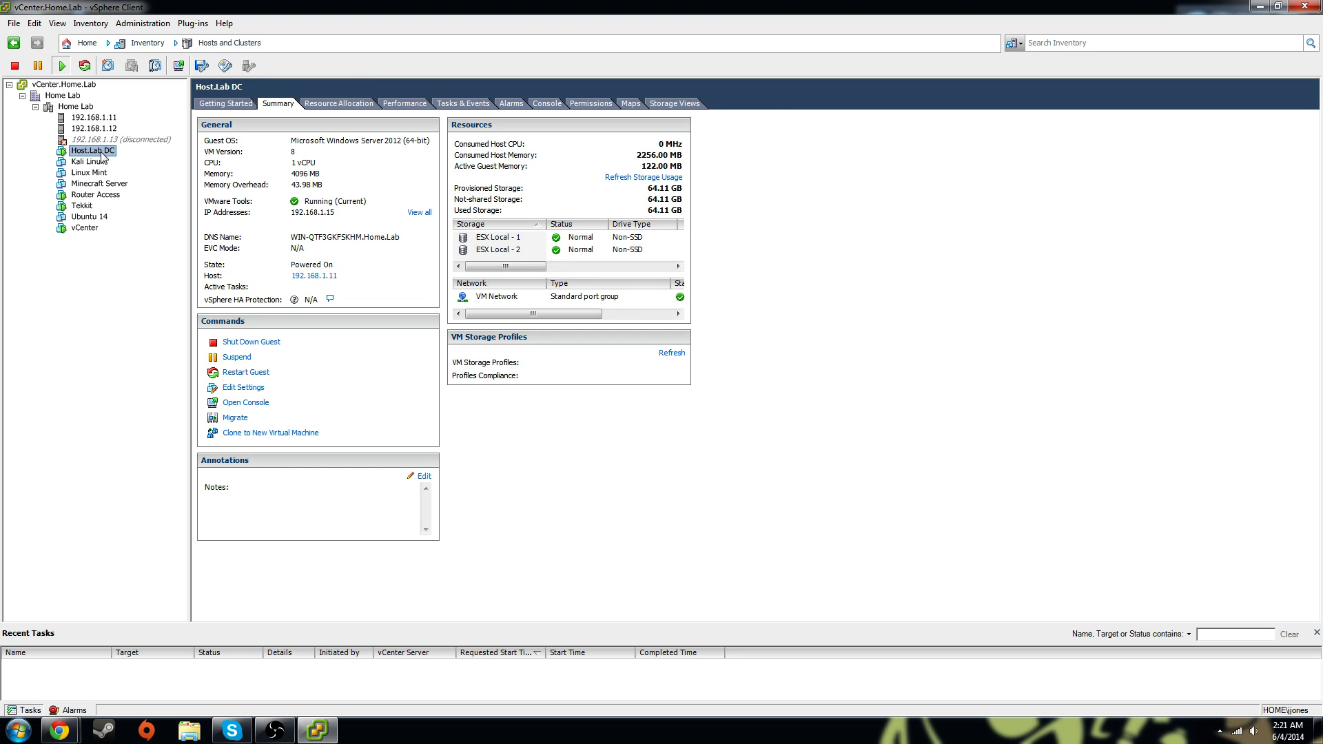
pyautogui.click(105, 117)
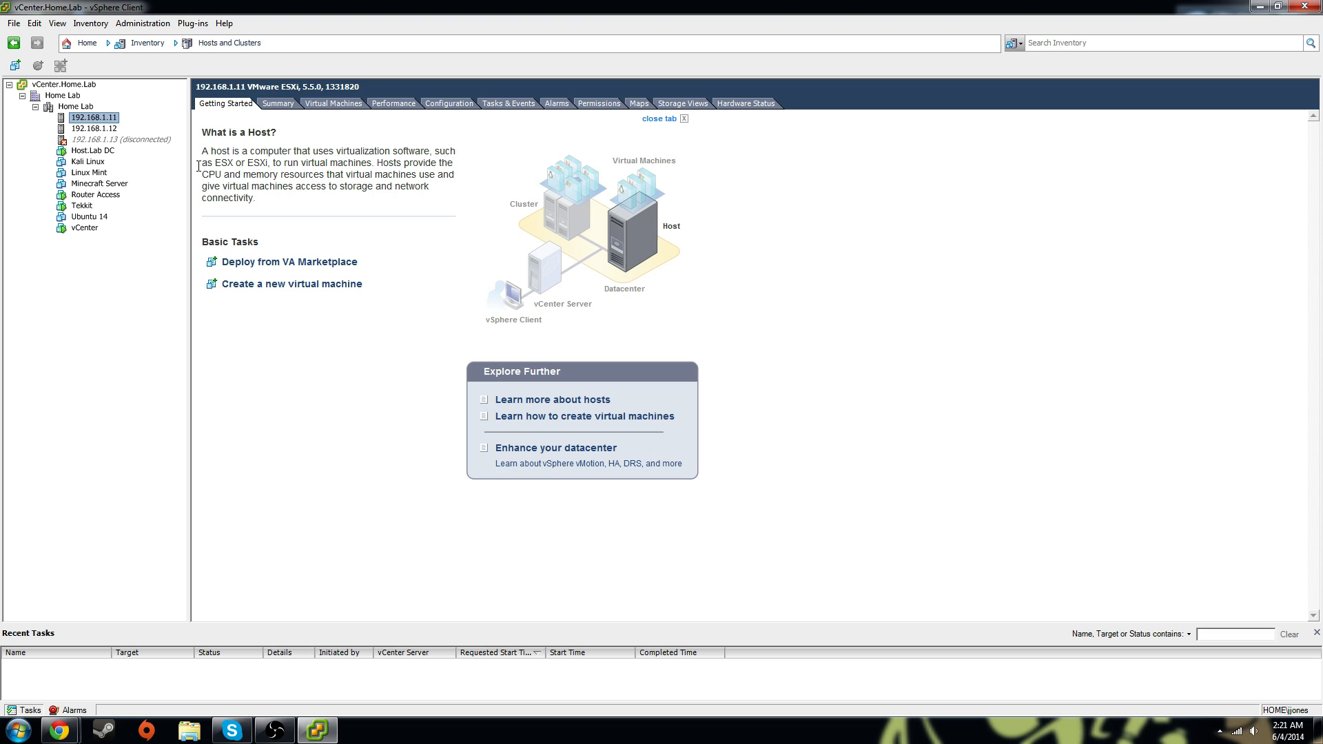
pyautogui.click(117, 196)
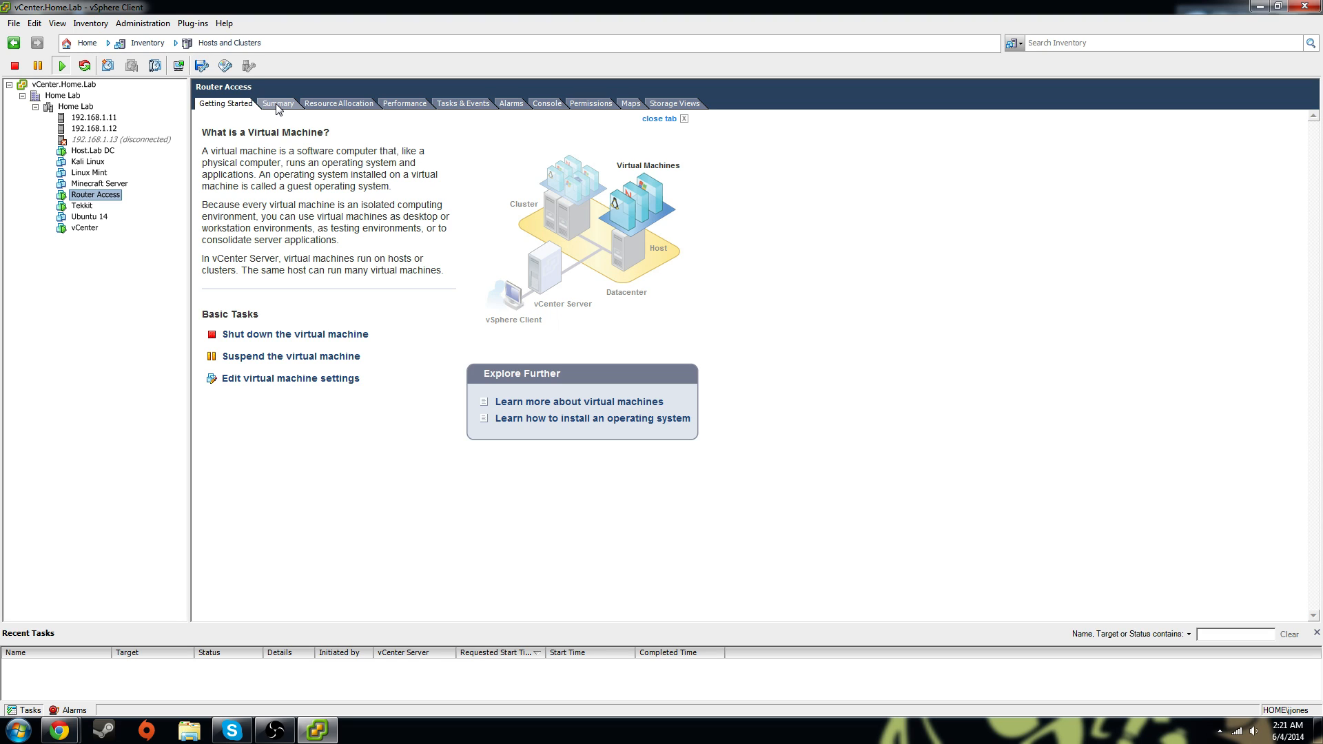
pyautogui.click(277, 105)
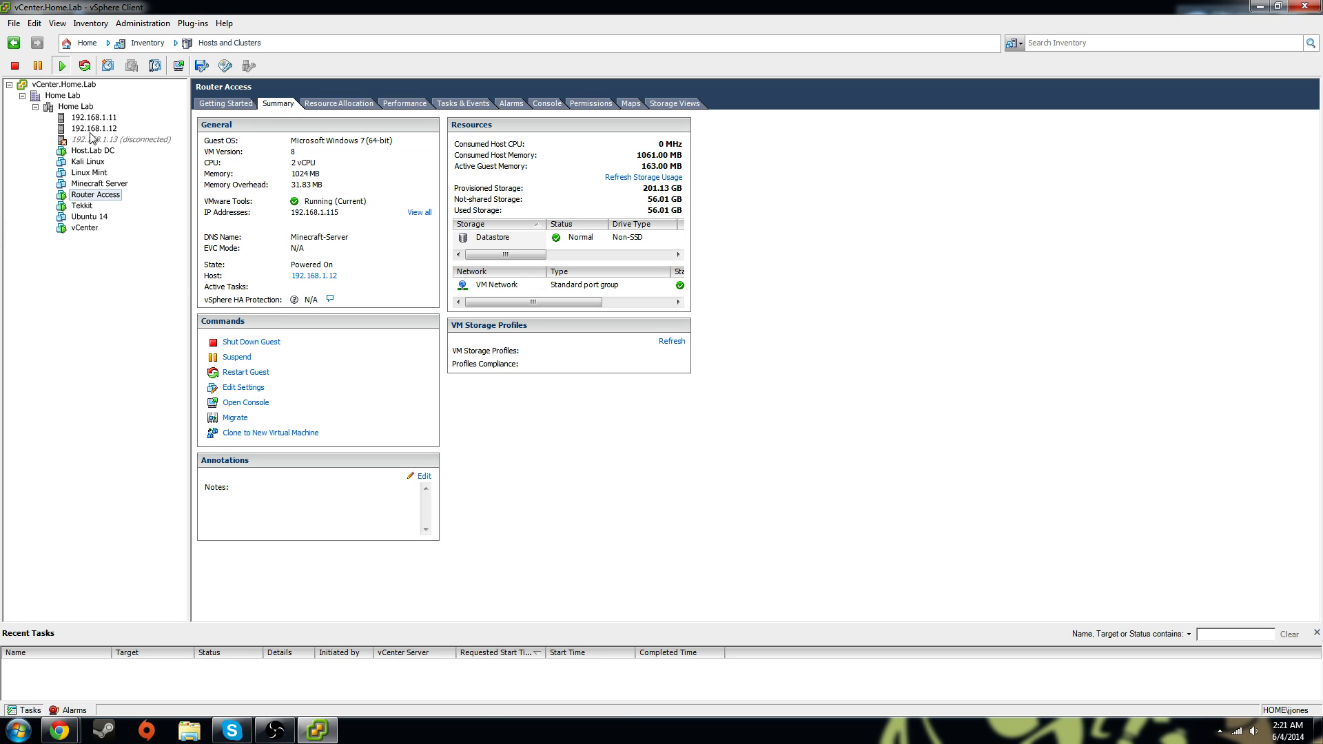
# Review host 192.168.1.12 and the Tekkit and Minecraft Server VM summaries
pyautogui.click(91, 129)
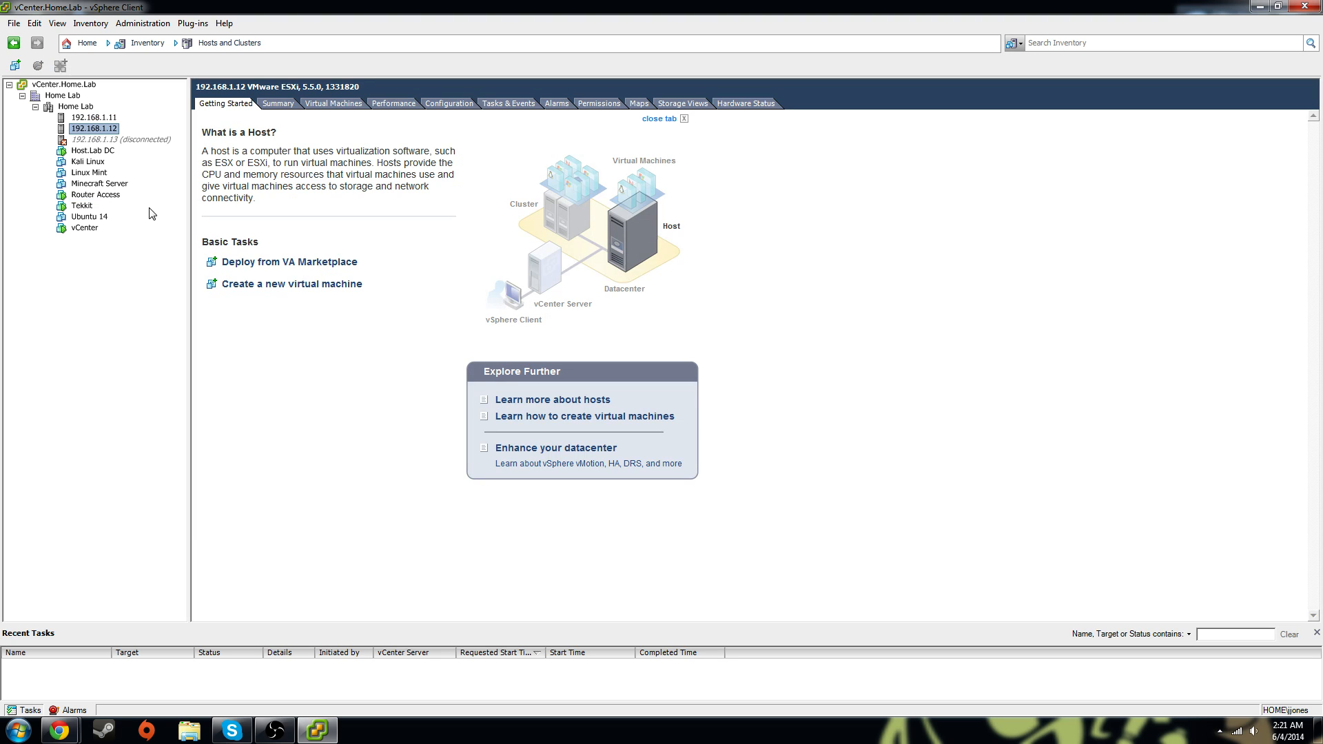
pyautogui.click(81, 207)
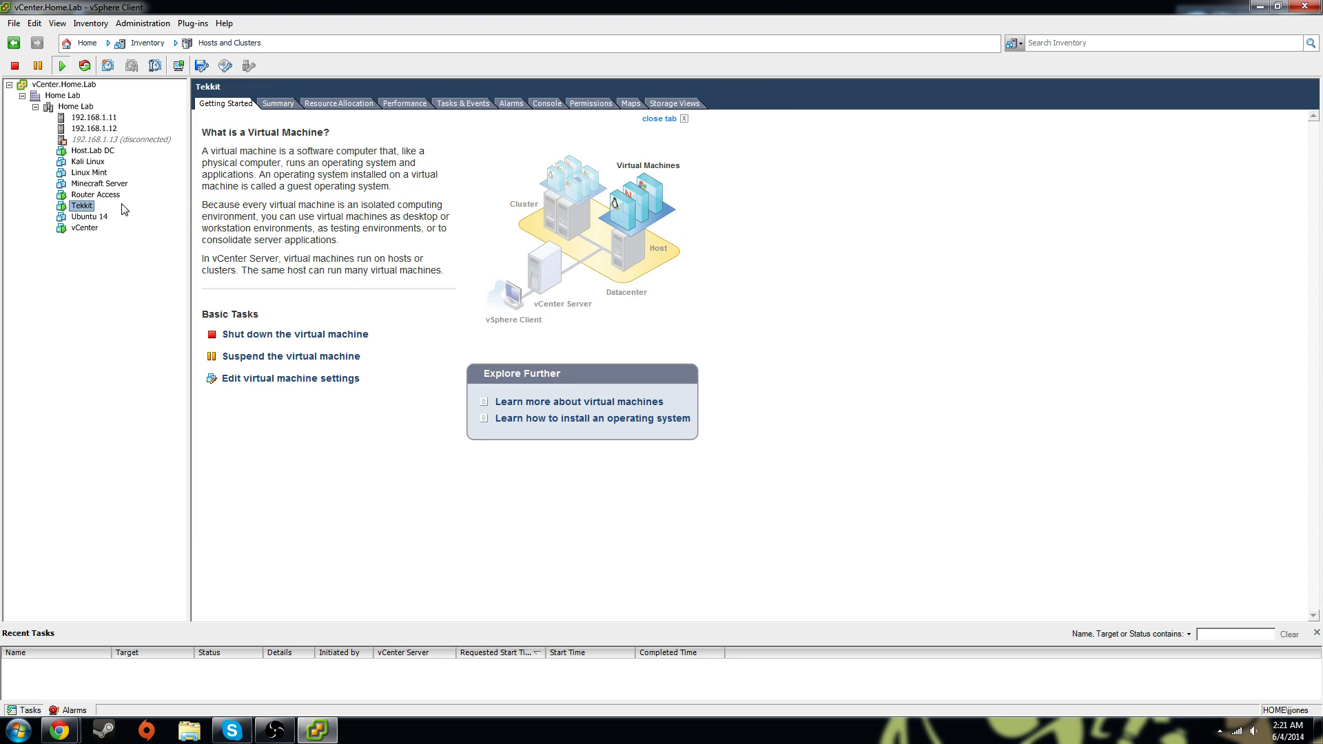
pyautogui.click(281, 104)
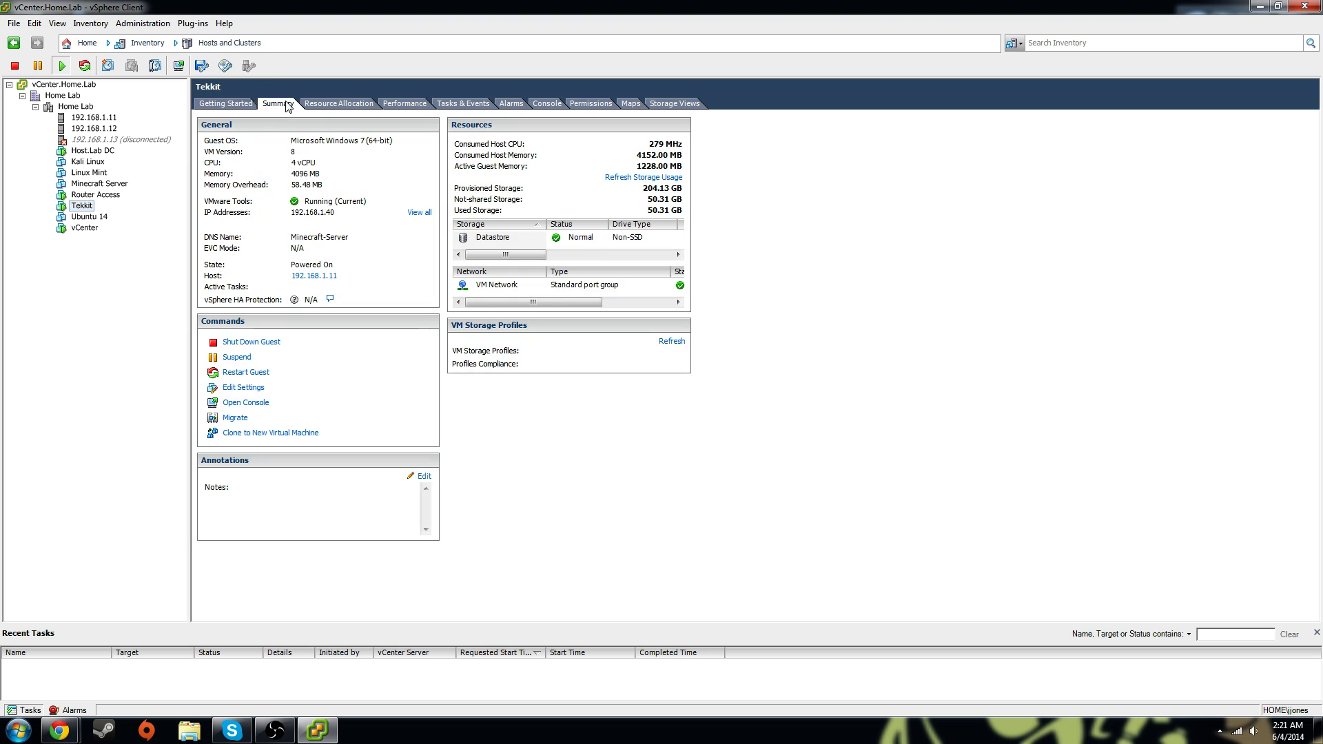
pyautogui.click(113, 184)
pyautogui.click(87, 207)
# Check the vCenter VM's summary on 192.168.1.11, revisit Router Access, then select Linux Mint
pyautogui.click(94, 119)
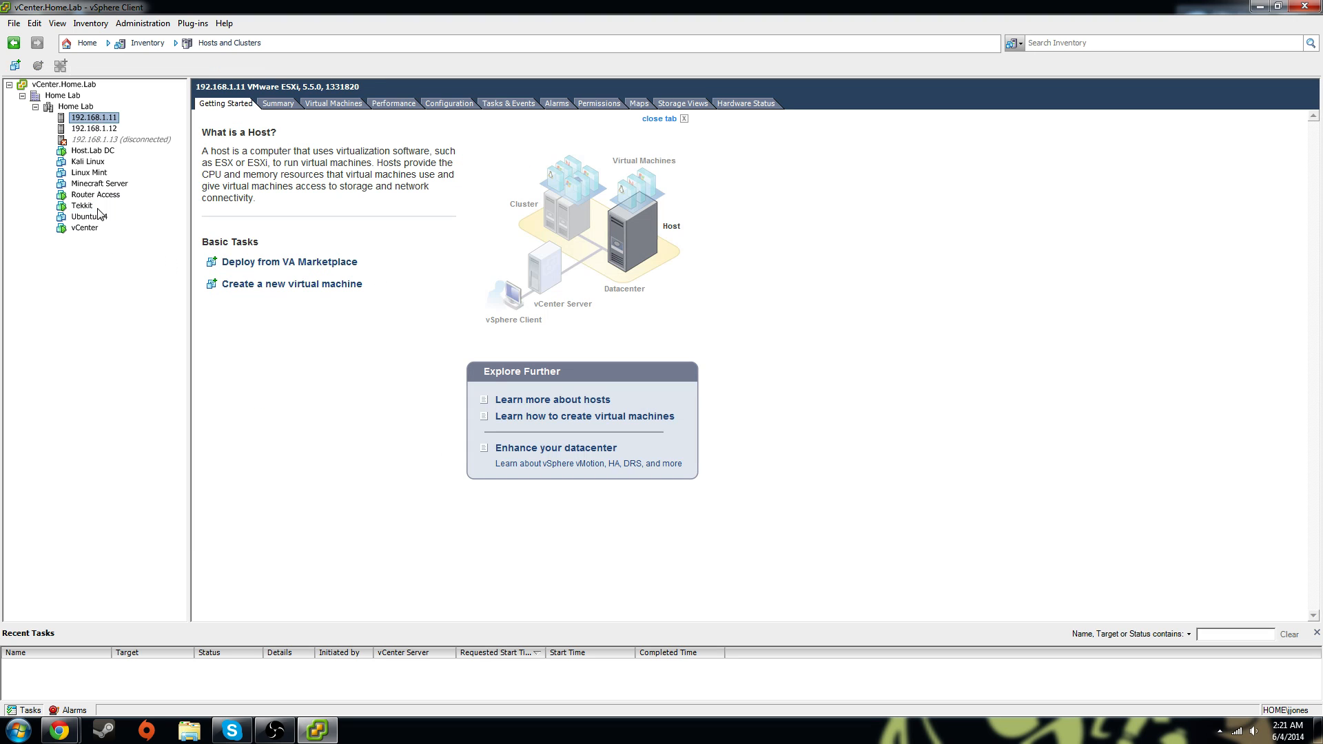
pyautogui.click(86, 229)
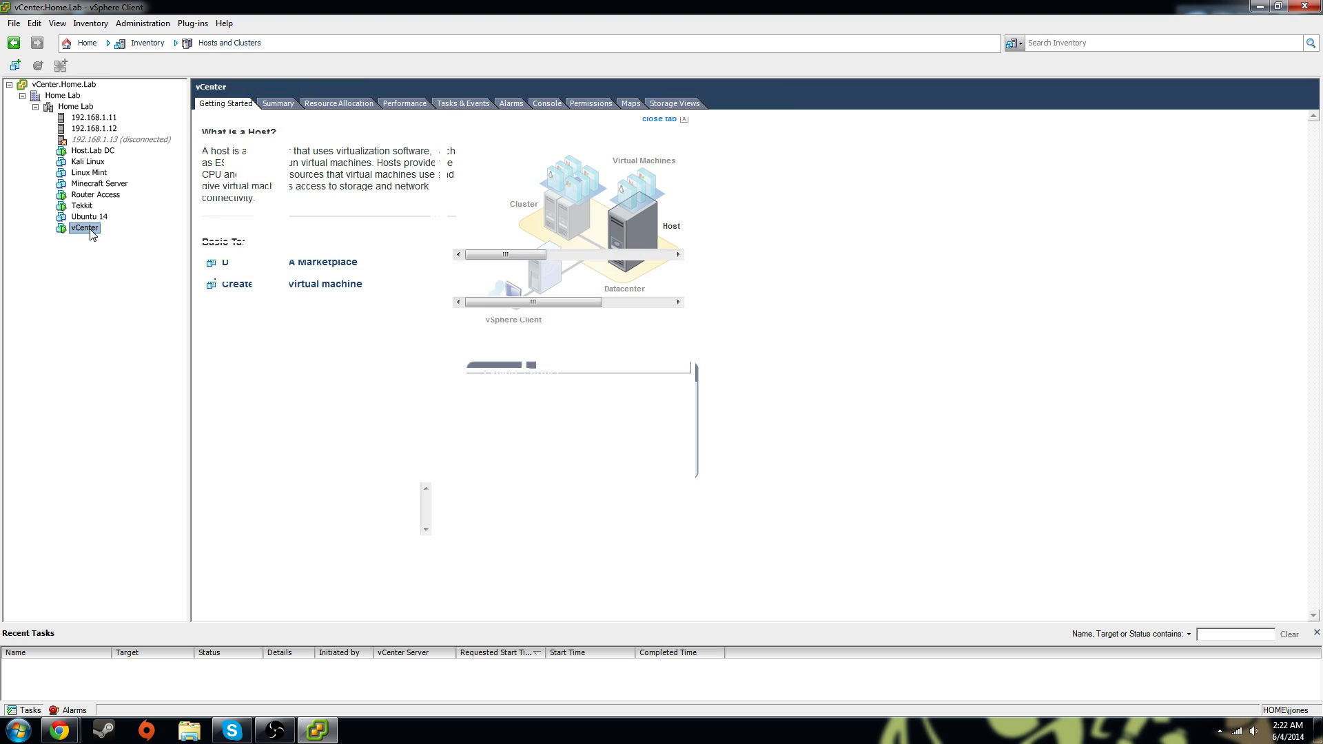
pyautogui.click(279, 104)
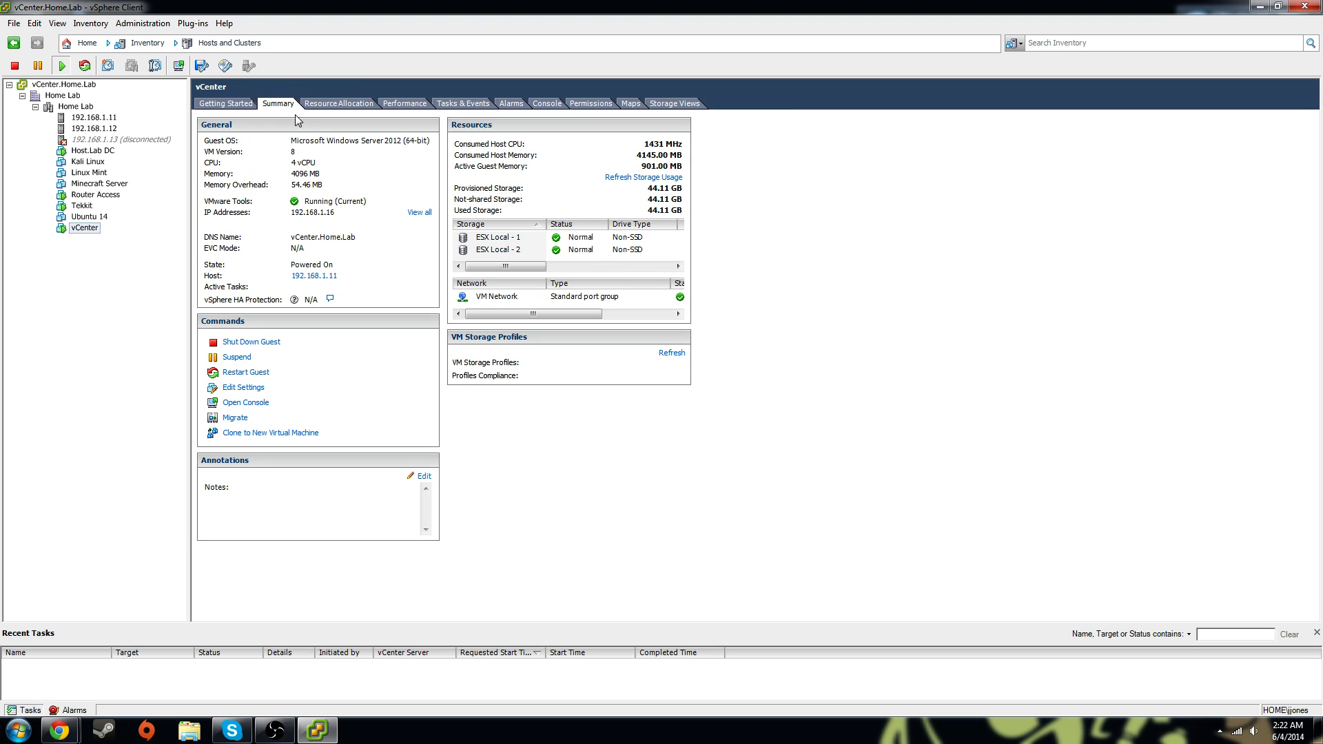
pyautogui.click(76, 119)
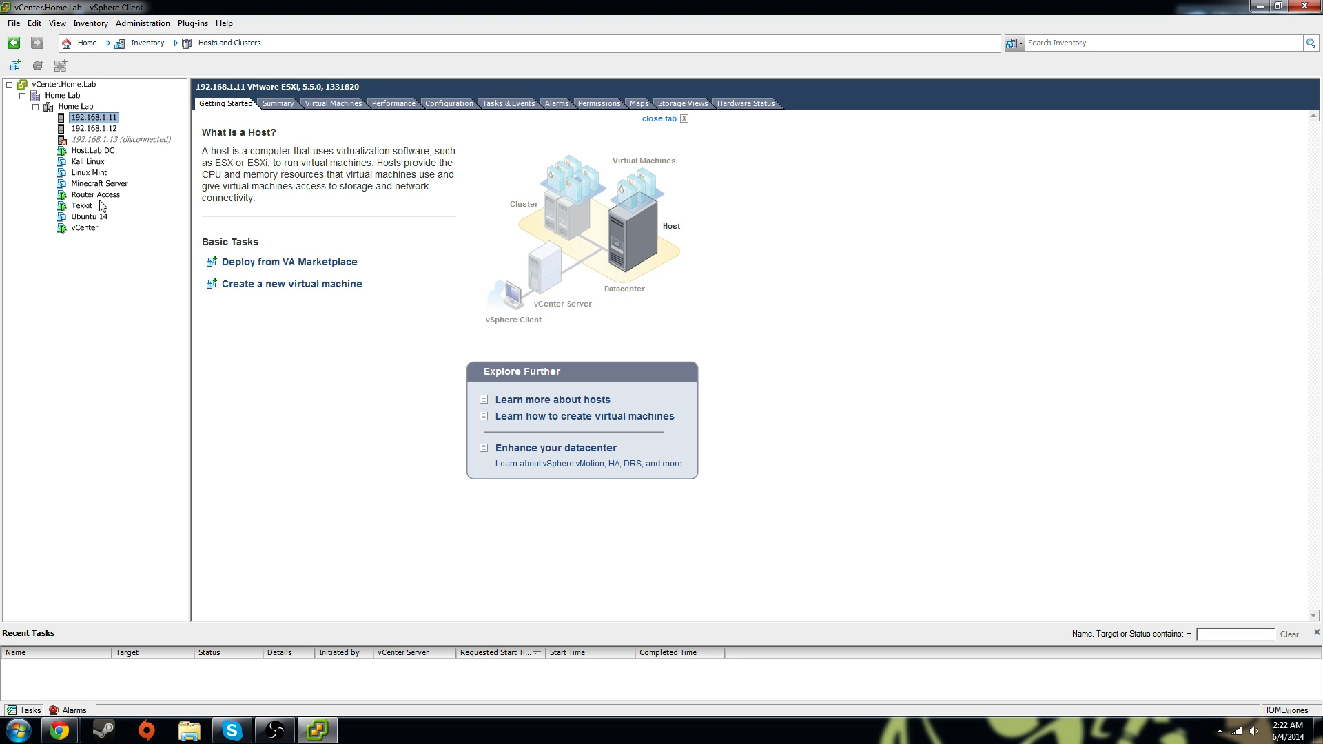
pyautogui.click(101, 197)
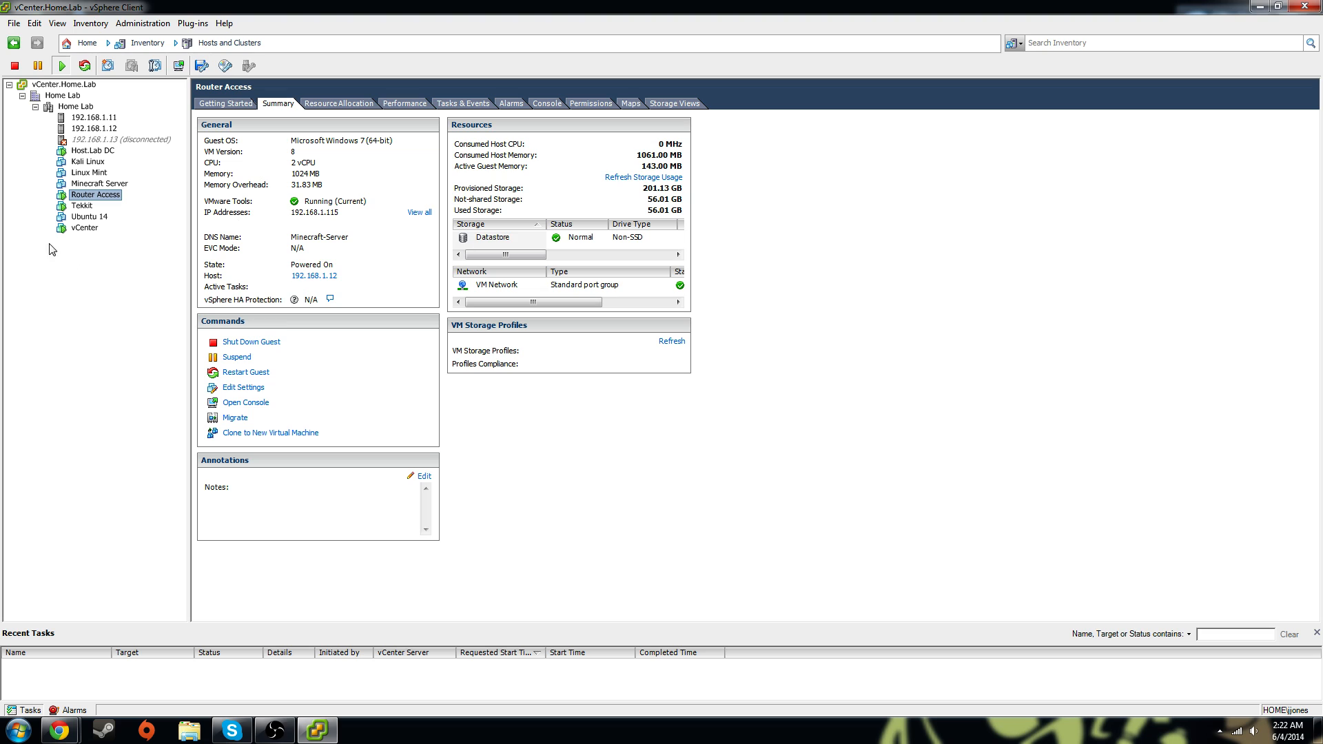
pyautogui.click(85, 229)
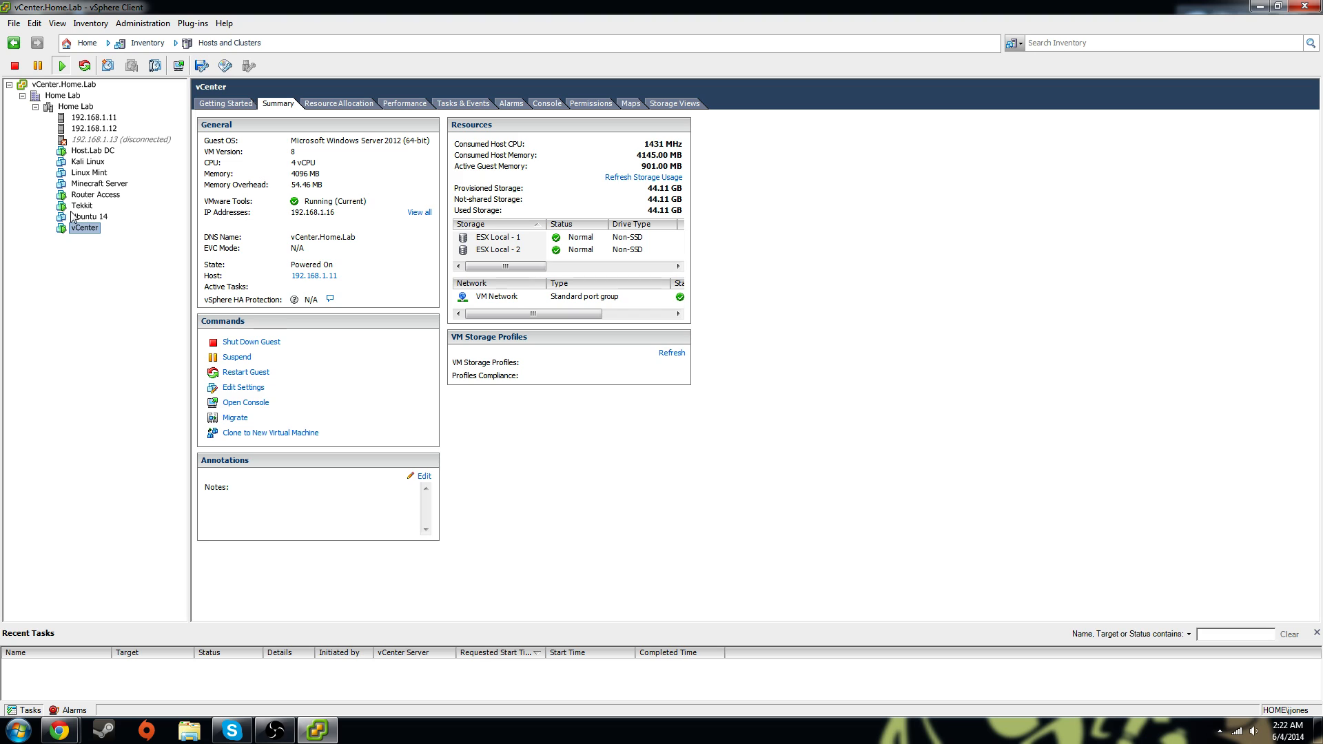
pyautogui.click(88, 173)
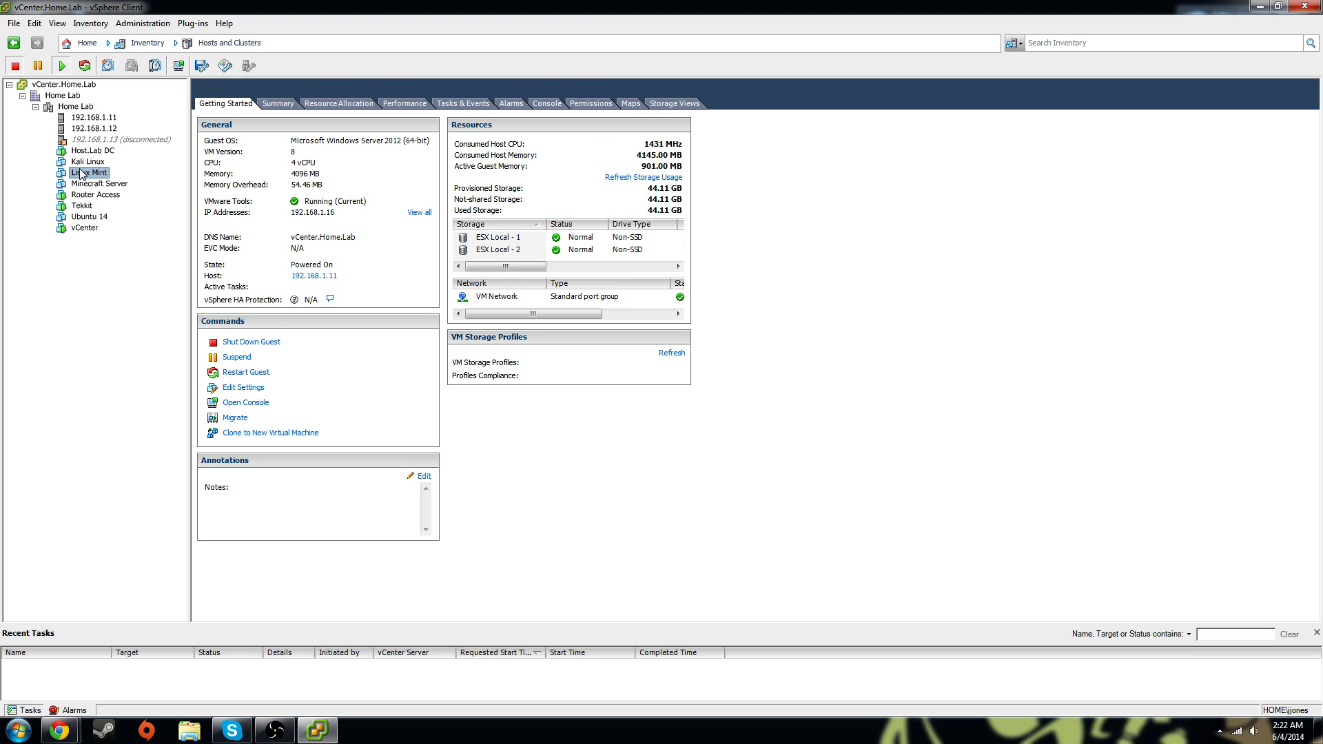
# Power on the Linux Mint virtual machine from its Power actions
pyautogui.rightClick(97, 178)
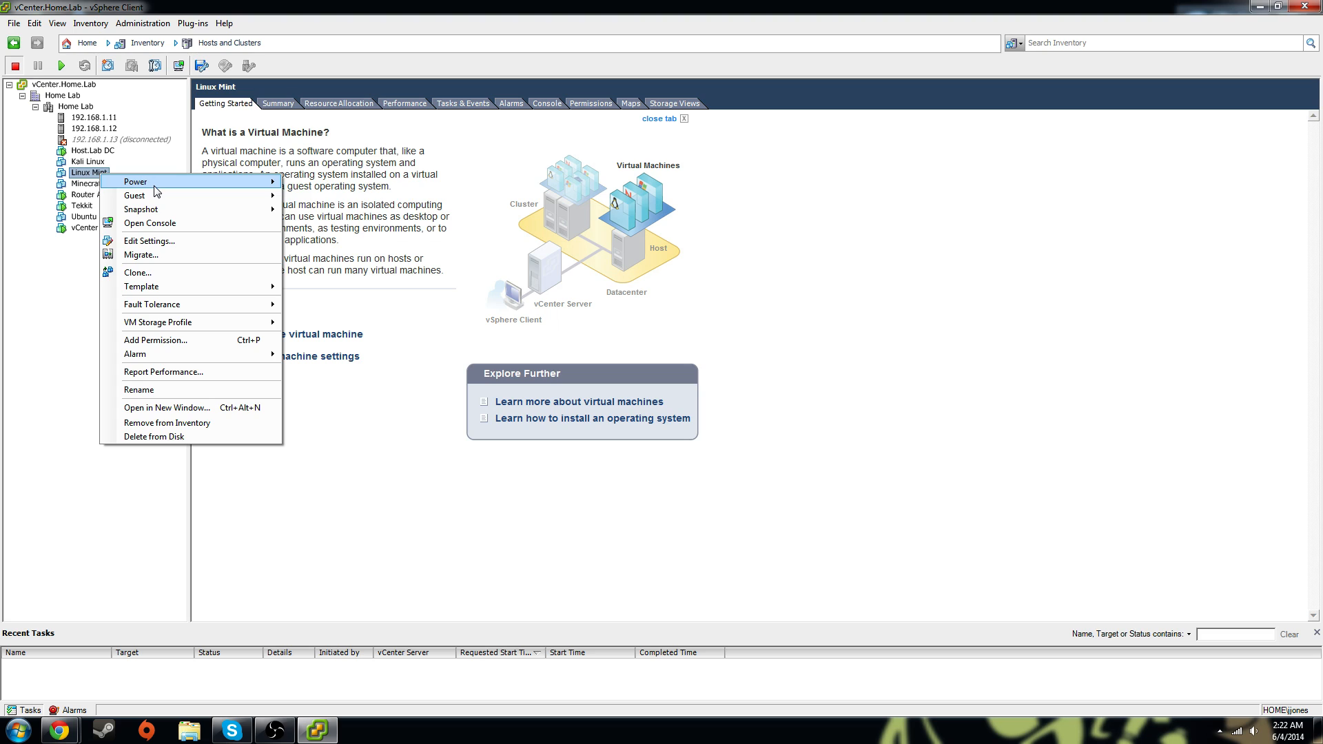
pyautogui.moveTo(163, 188)
pyautogui.click(319, 185)
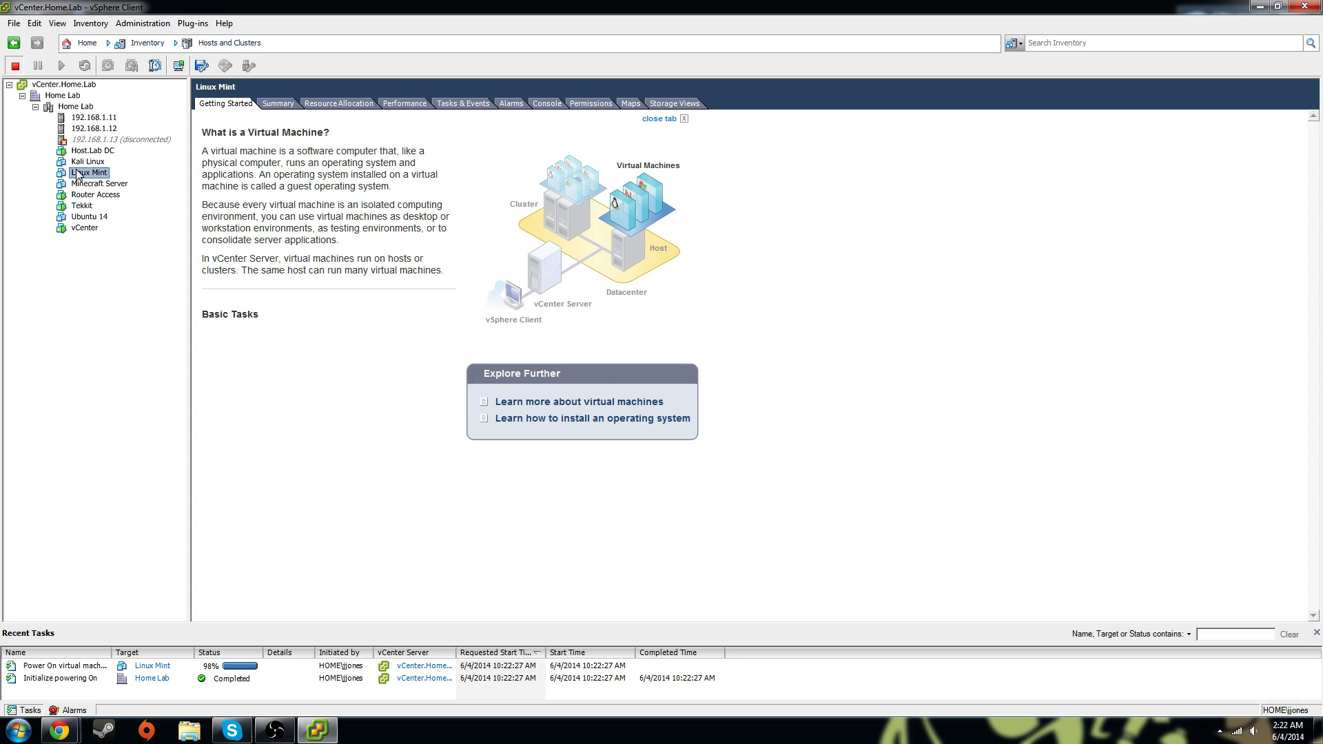
# Look through Linux Mint's Power, Guest and Snapshot submenus, then open its console
pyautogui.rightClick(98, 174)
pyautogui.moveTo(137, 185)
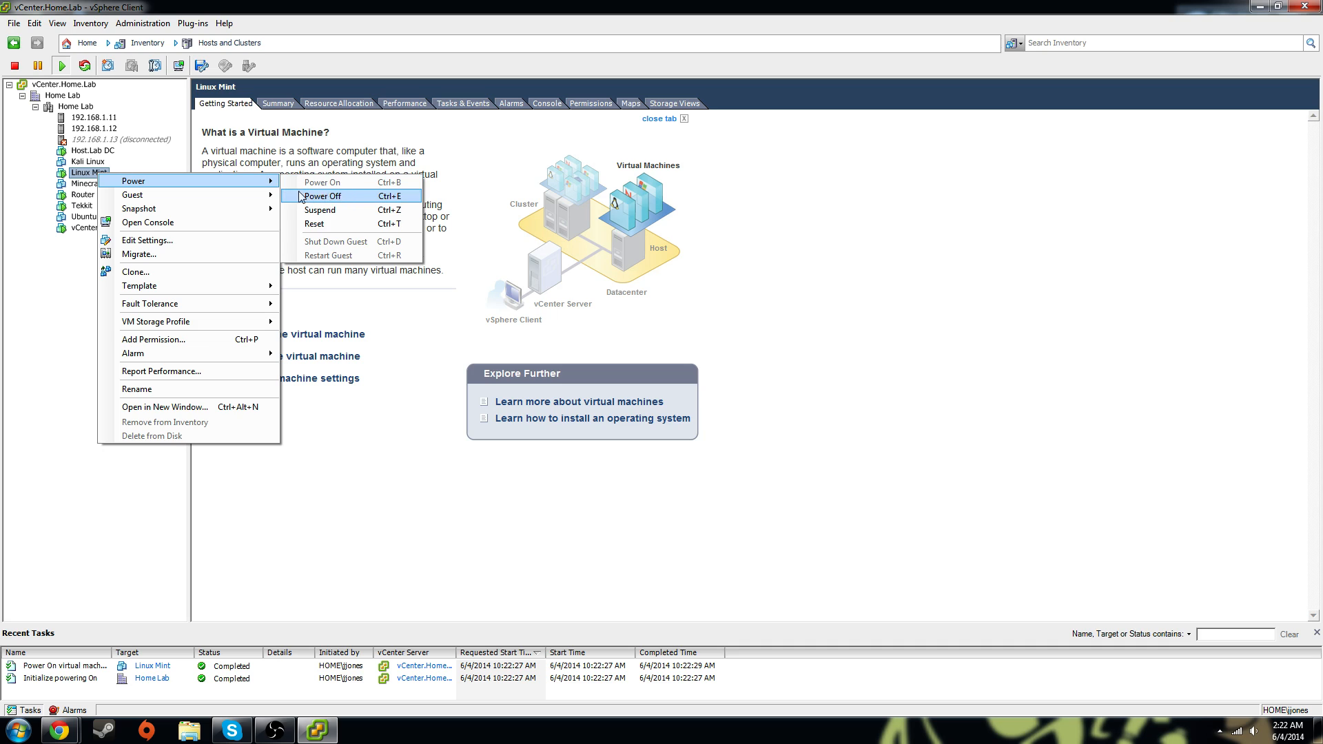
pyautogui.moveTo(173, 203)
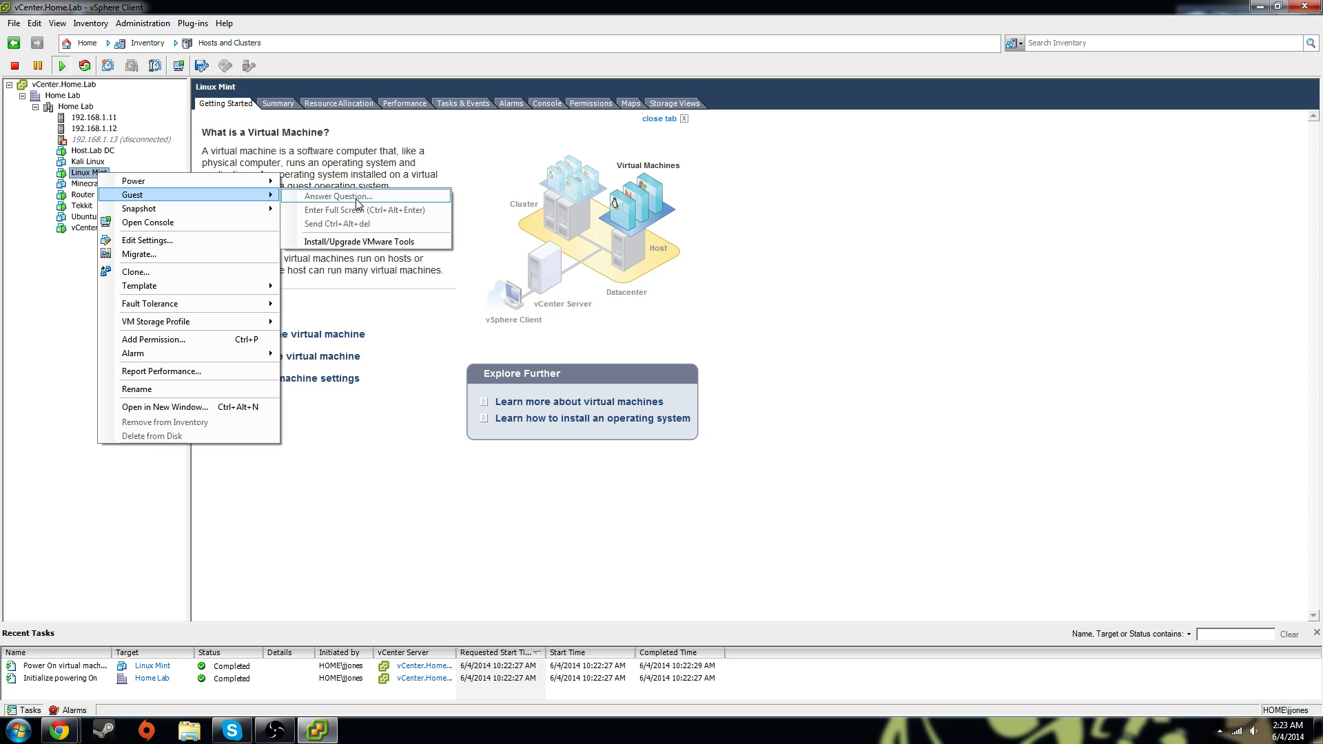
pyautogui.moveTo(207, 208)
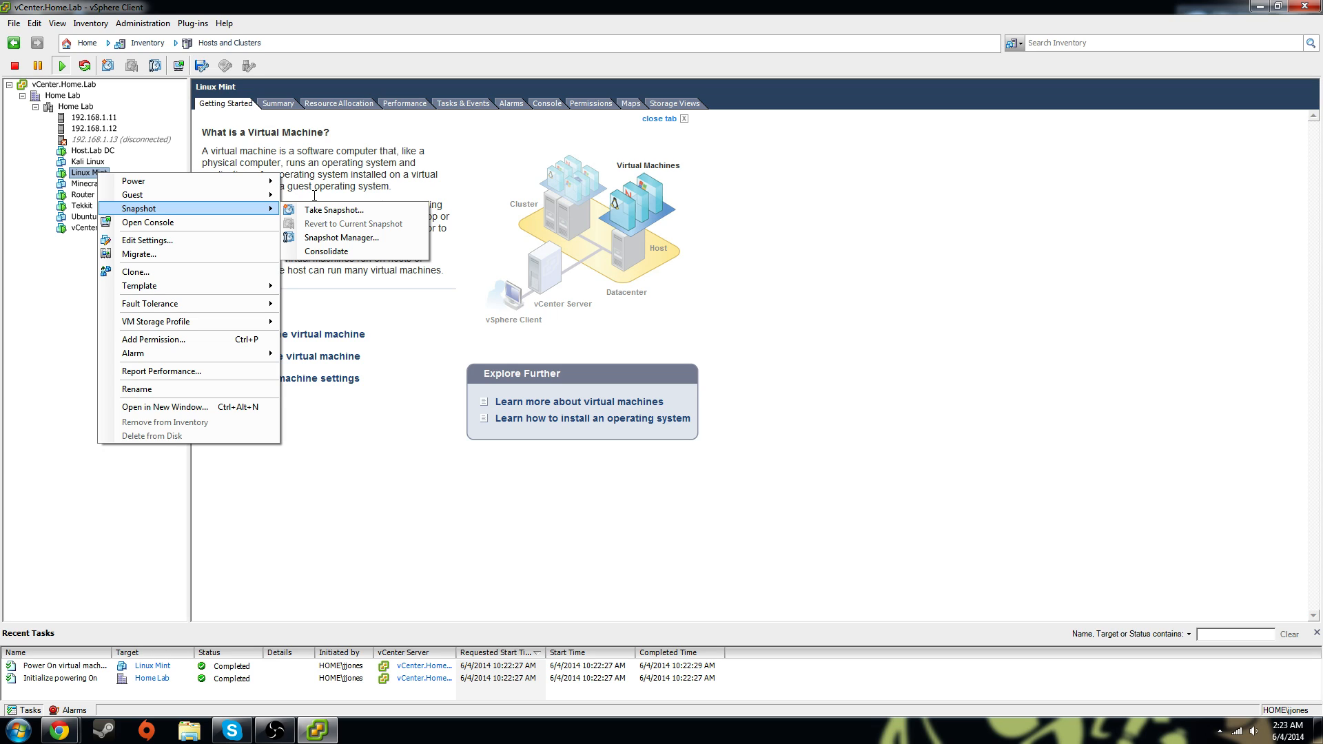
pyautogui.moveTo(232, 186)
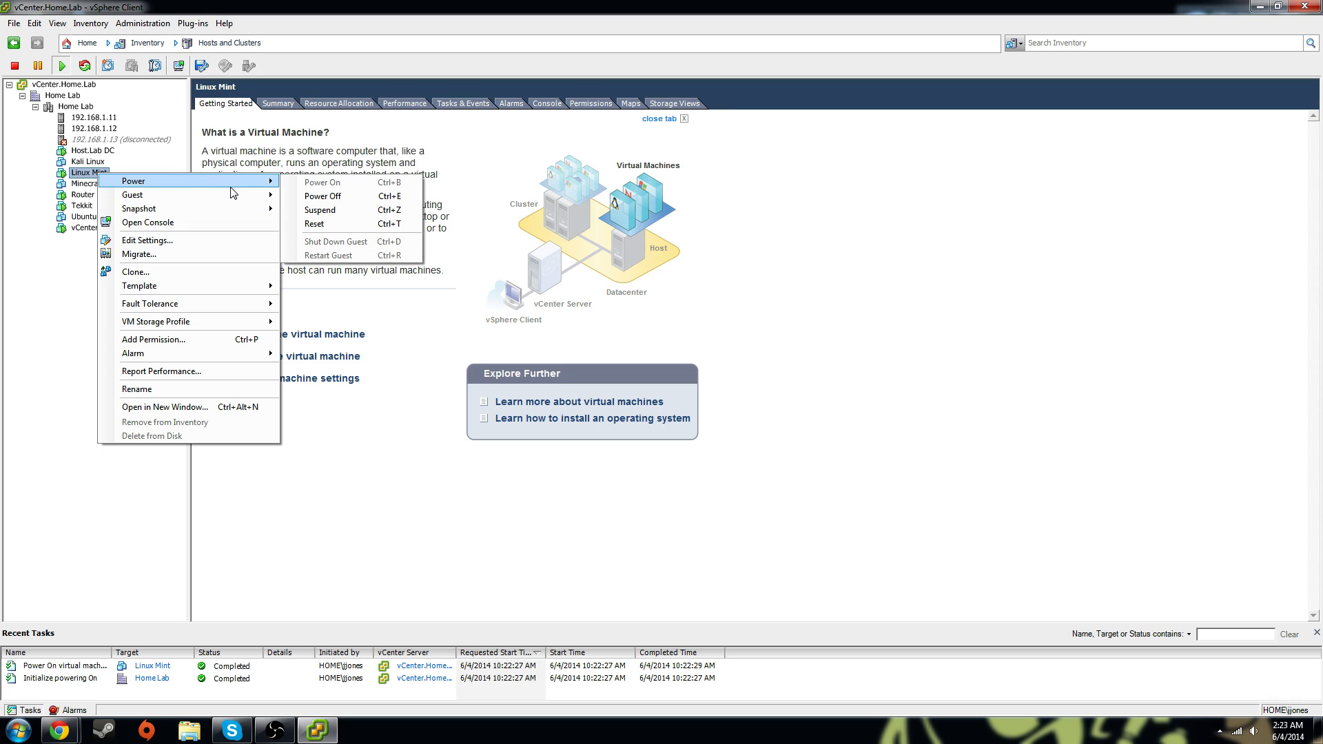
pyautogui.click(203, 229)
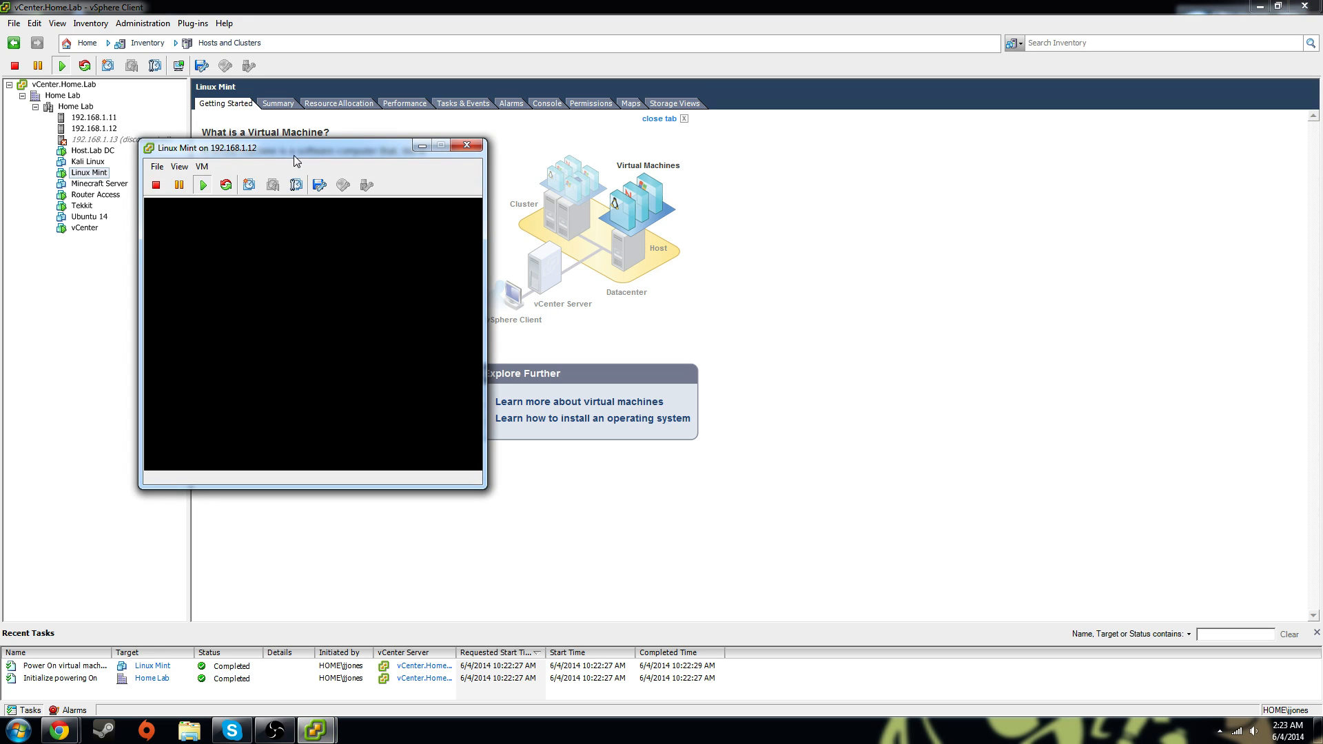
# Close the Linux Mint console and maximize the vSphere Client window again
pyautogui.moveTo(313, 152); pyautogui.dragTo(545, 13)
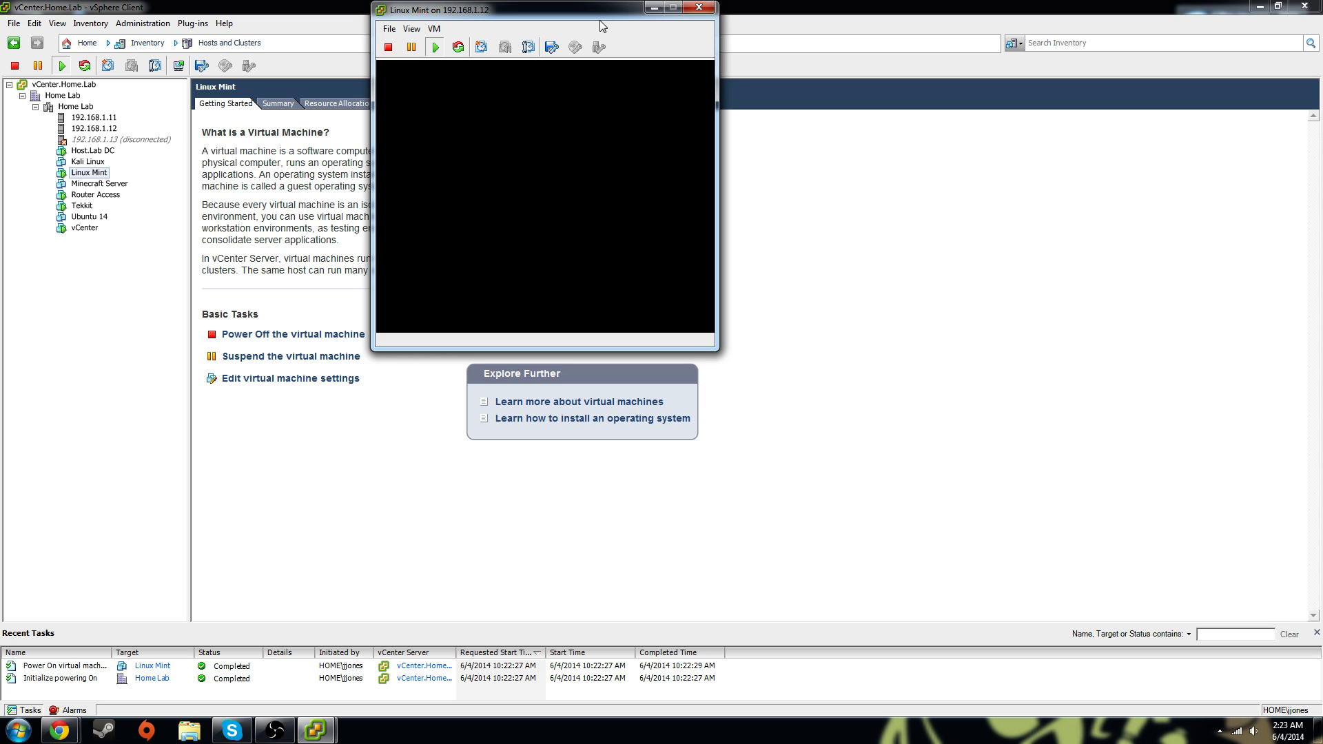
pyautogui.press('super+Down')
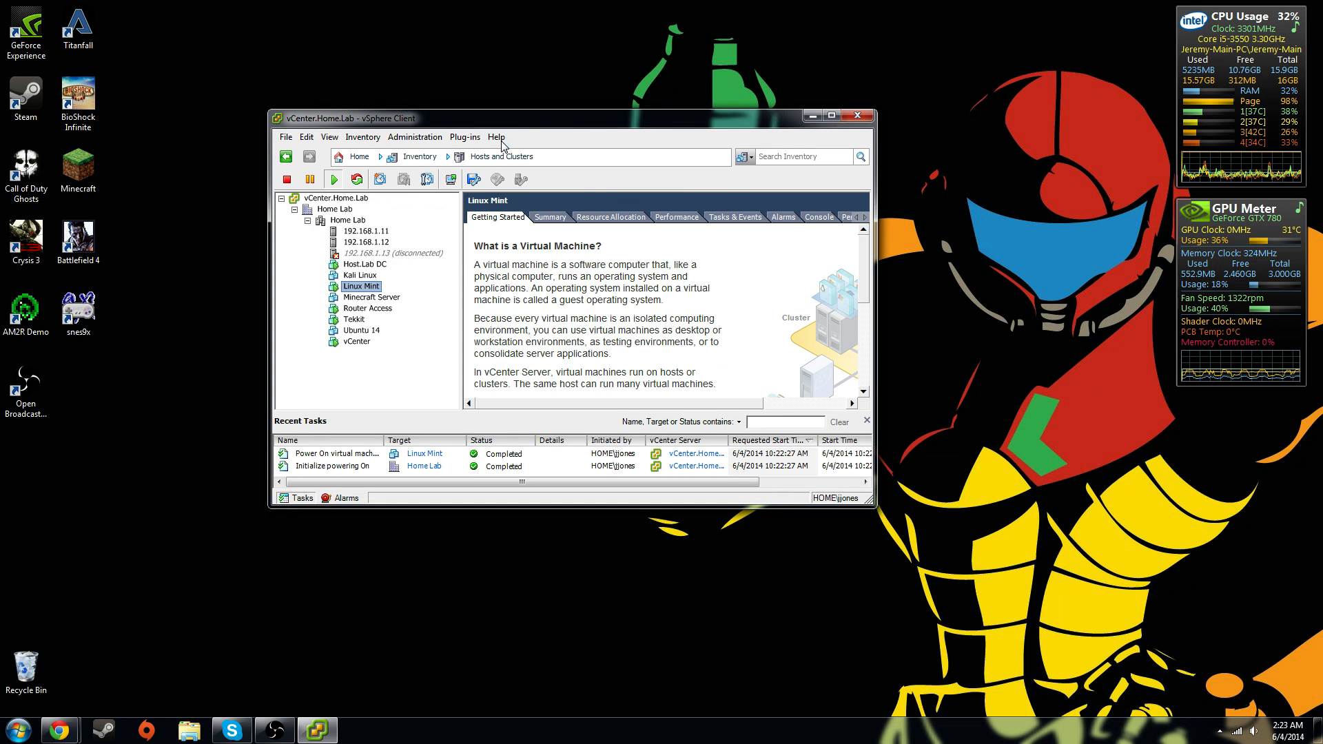
pyautogui.doubleClick(540, 122)
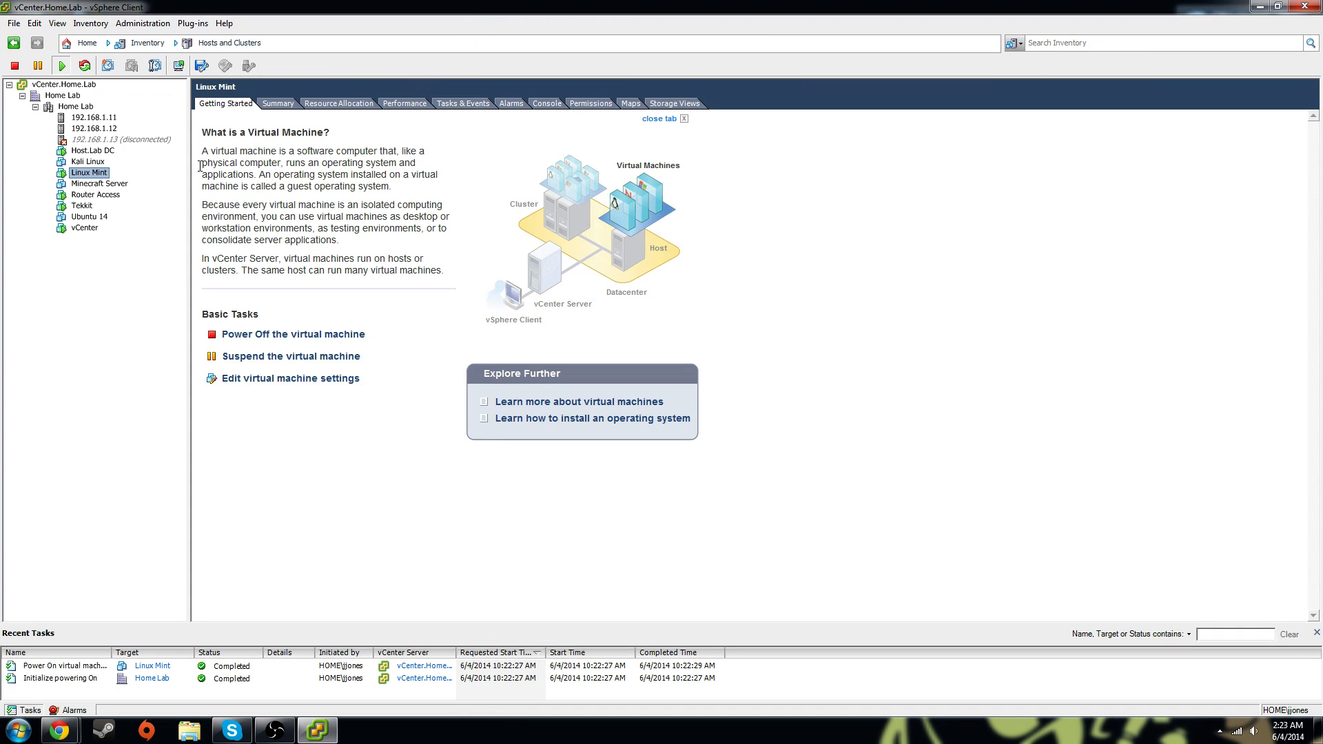
# Open the Host.Lab DC console and position it near the top centre of the screen
pyautogui.click(90, 151)
pyautogui.rightClick(90, 157)
pyautogui.click(173, 200)
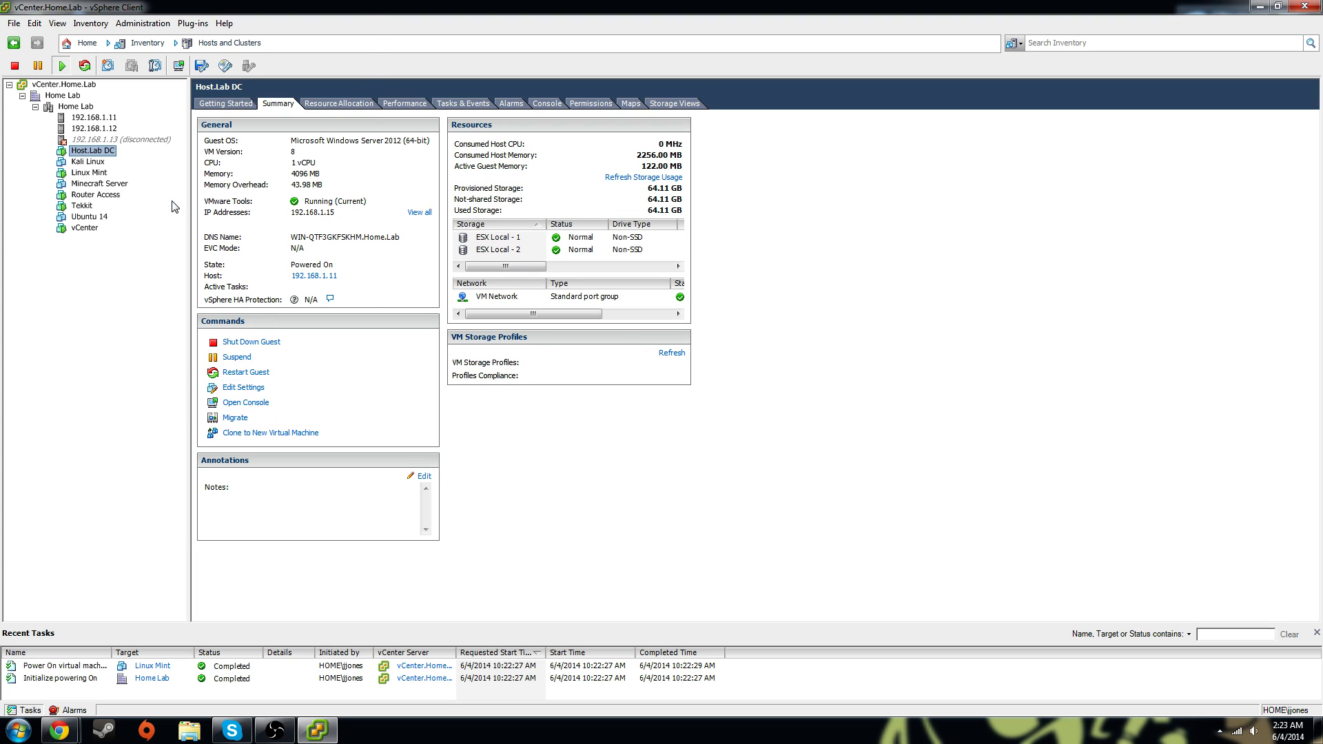
pyautogui.moveTo(194, 33); pyautogui.dragTo(552, 27)
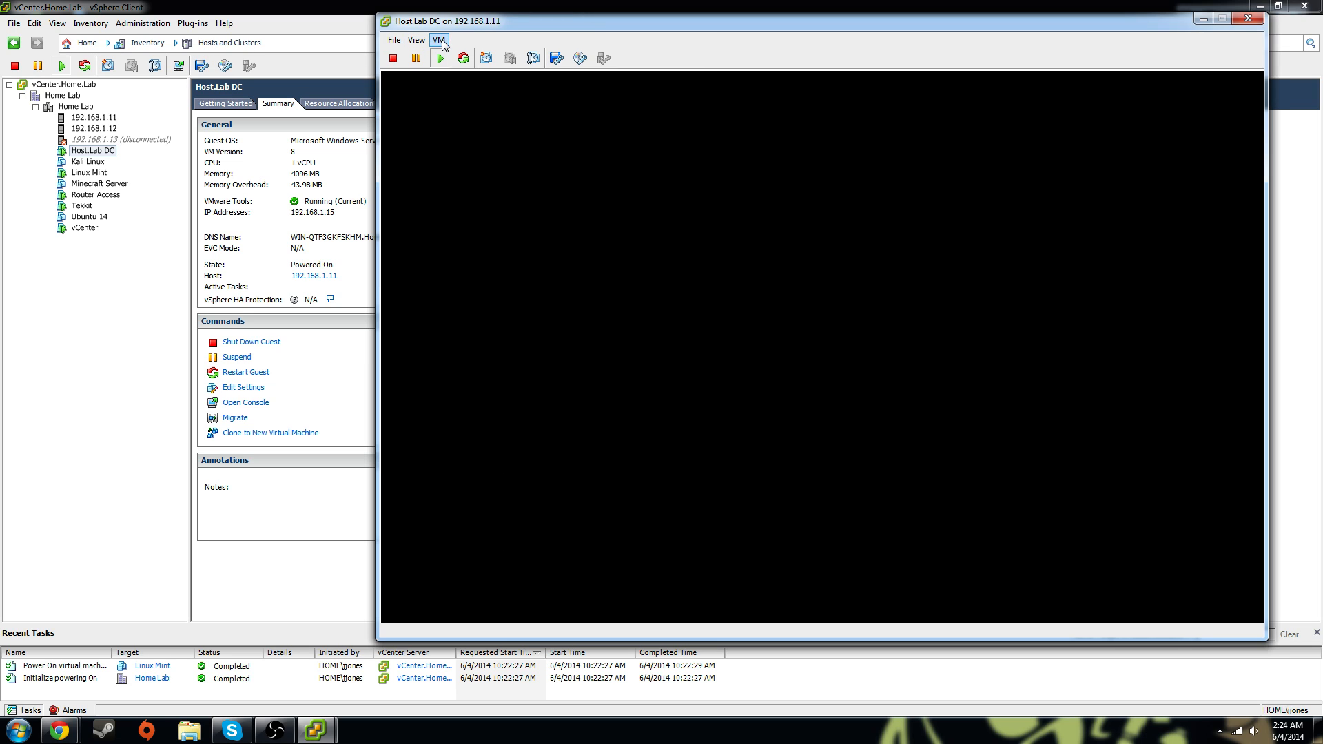
pyautogui.moveTo(688, 26); pyautogui.dragTo(536, 52)
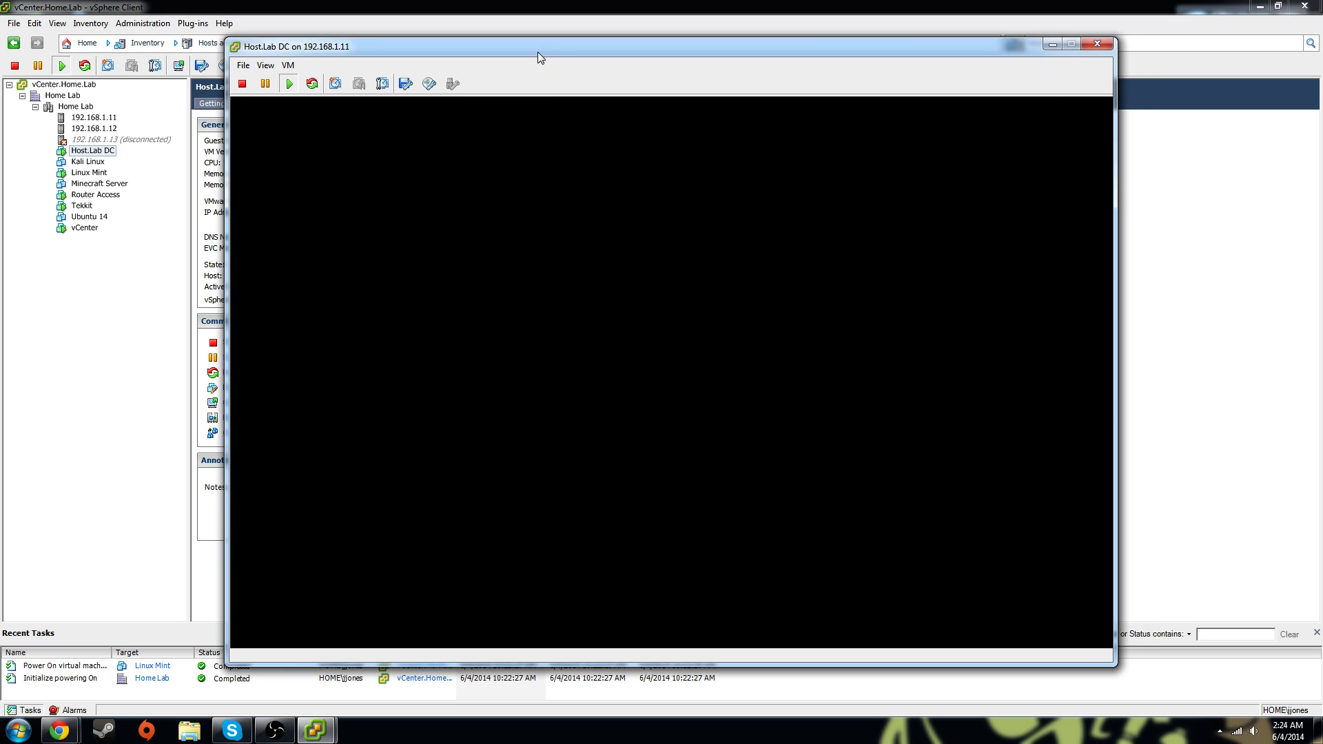
# Send Ctrl+Alt+Del to Host.Lab DC via VM > Guest to reach the Windows sign-in screen
pyautogui.click(295, 177)
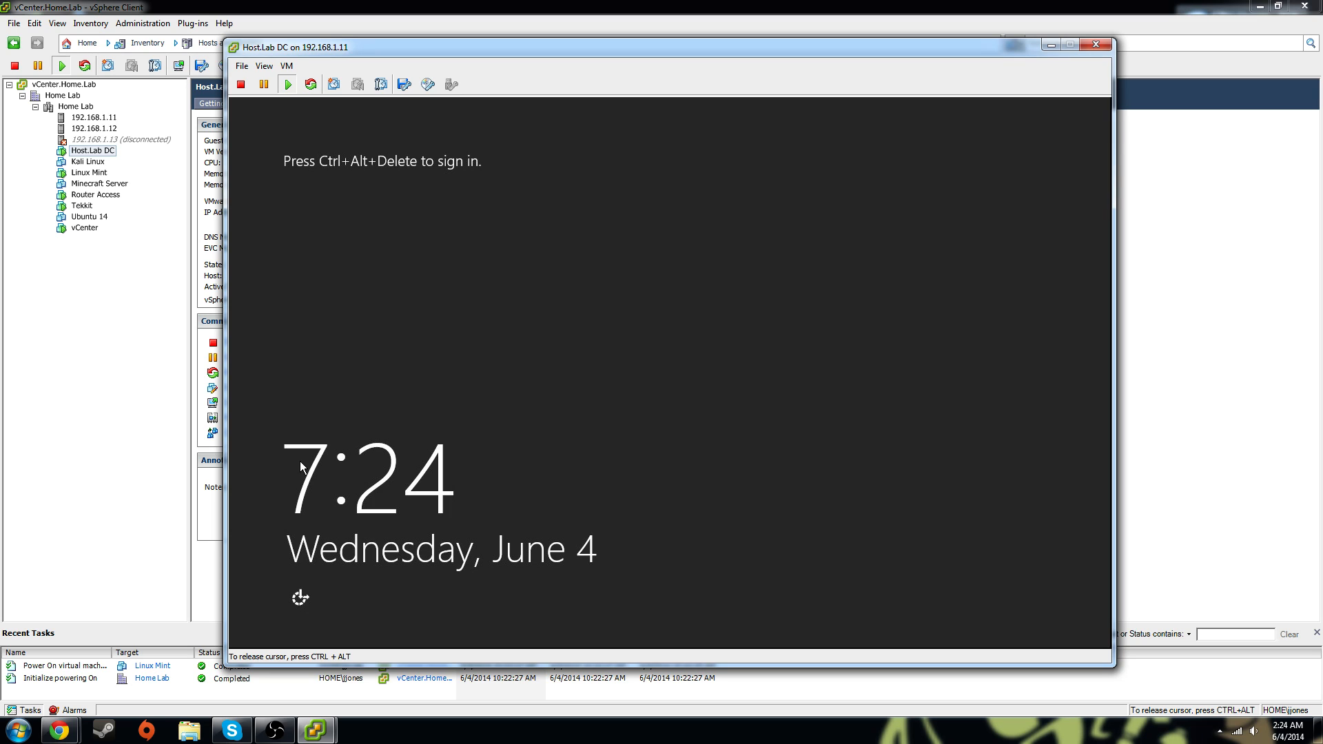
pyautogui.hotkey('ctrl', 'alt')
pyautogui.click(243, 67)
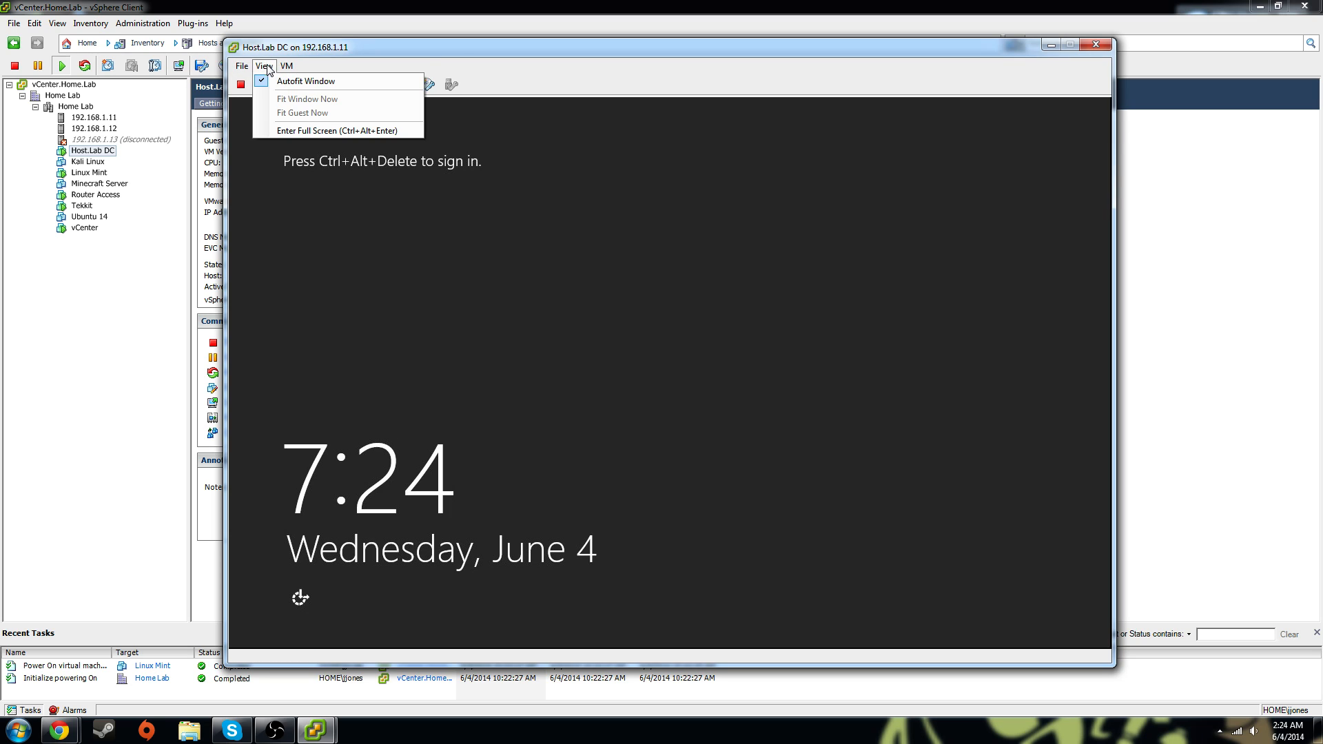
pyautogui.moveTo(286, 66)
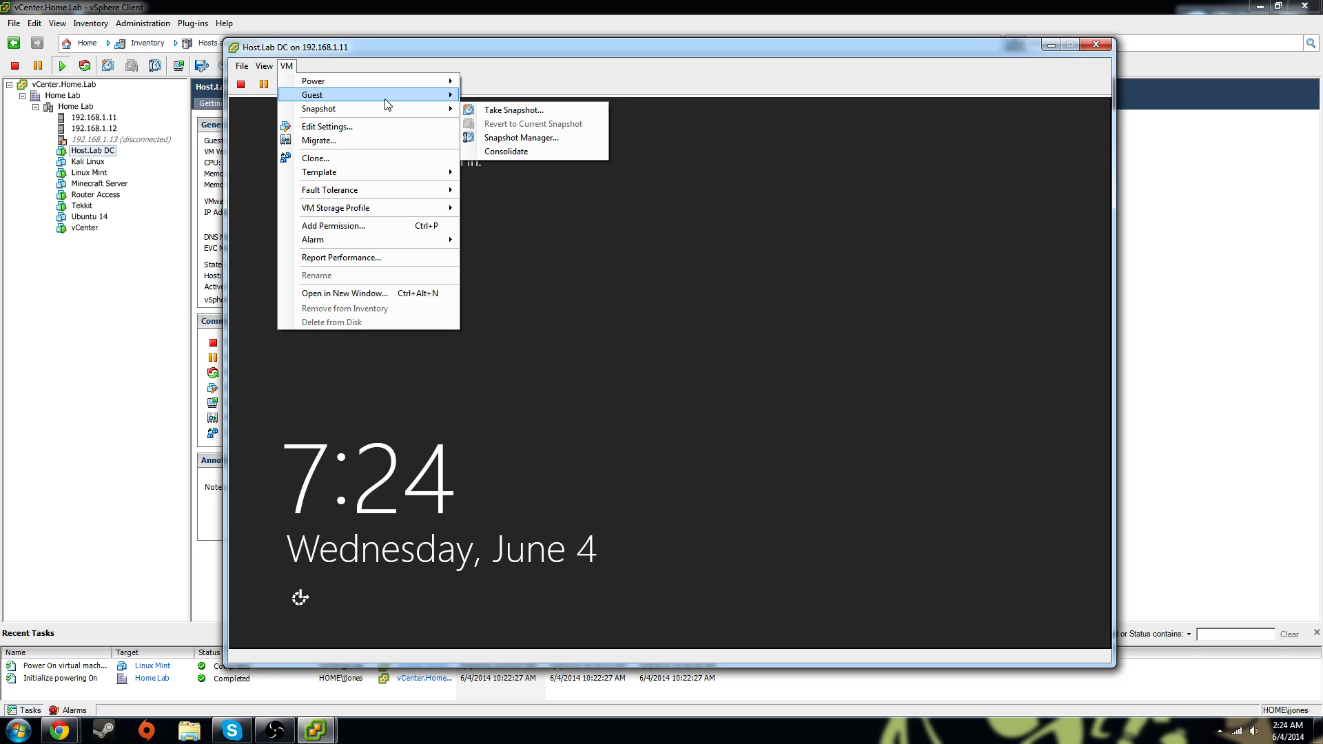
pyautogui.moveTo(324, 95)
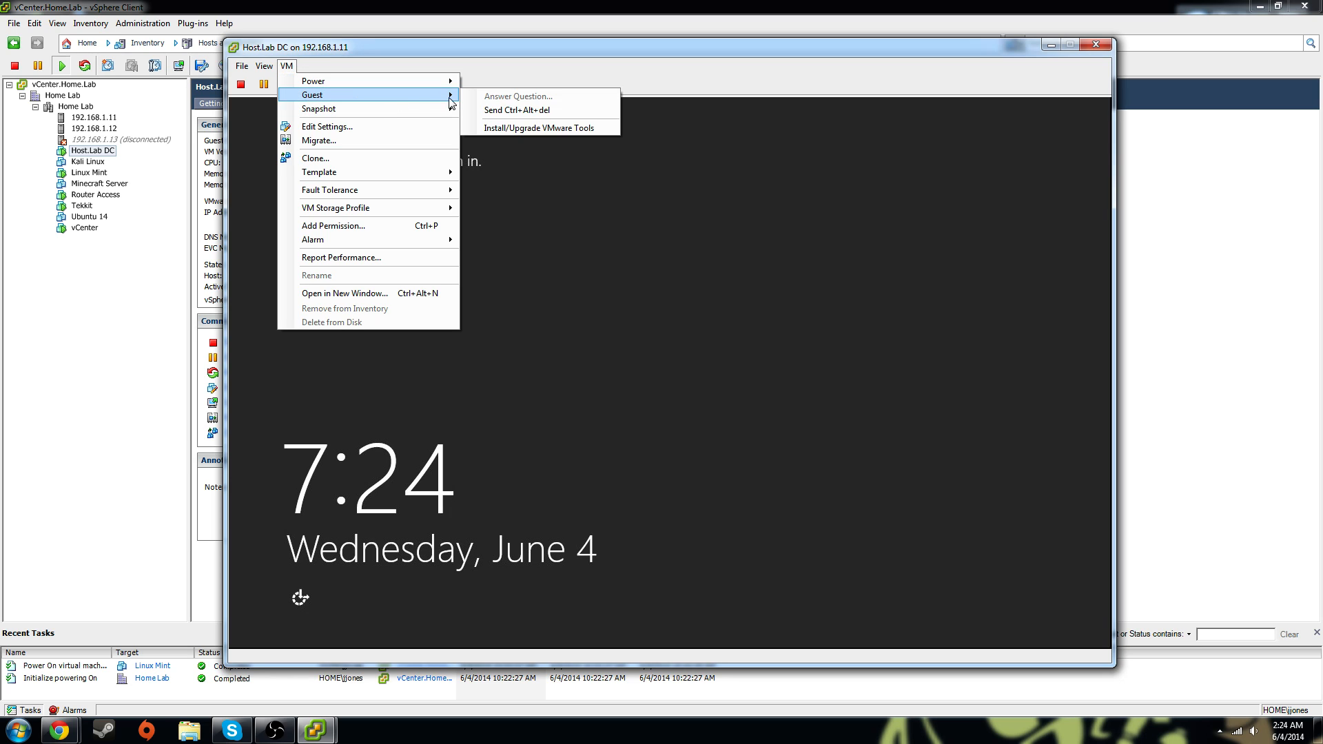
pyautogui.click(519, 110)
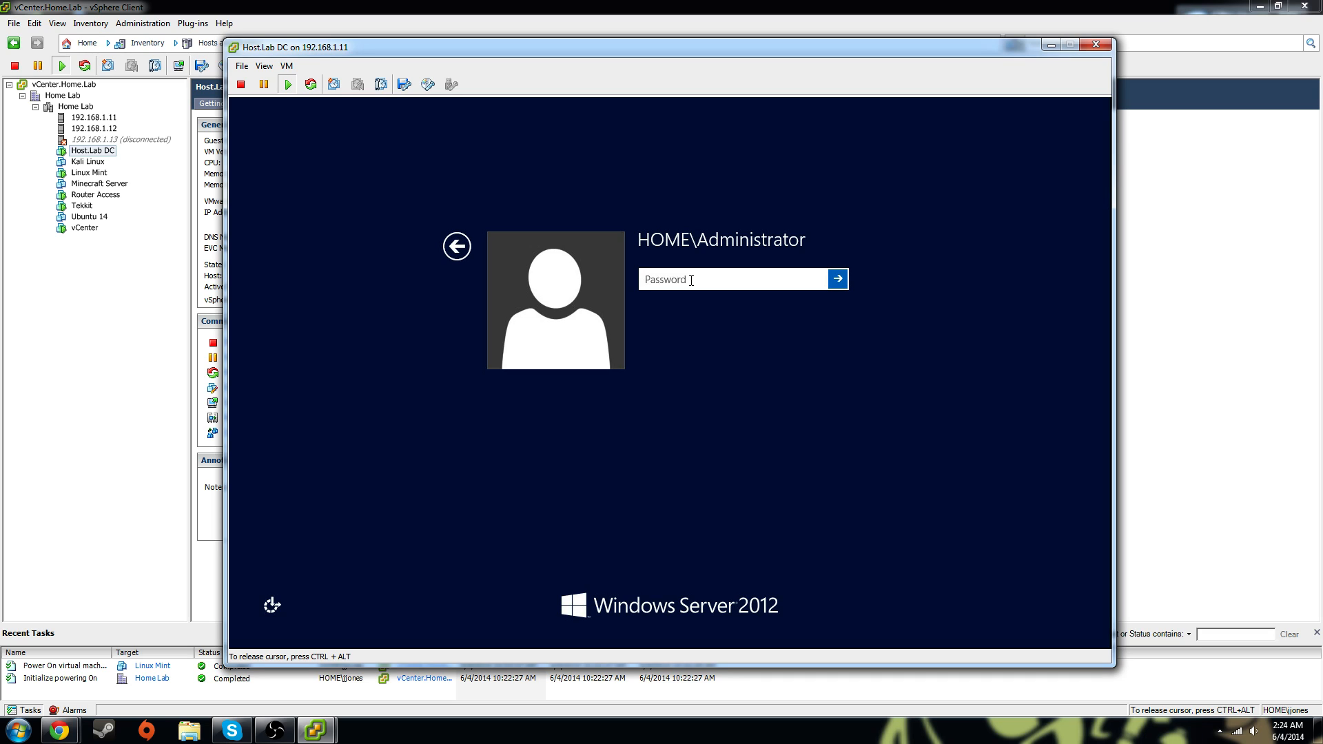
# Enter the administrator password, retyping it after an incorrect-password message
pyautogui.write('*')
pyautogui.press('Return')
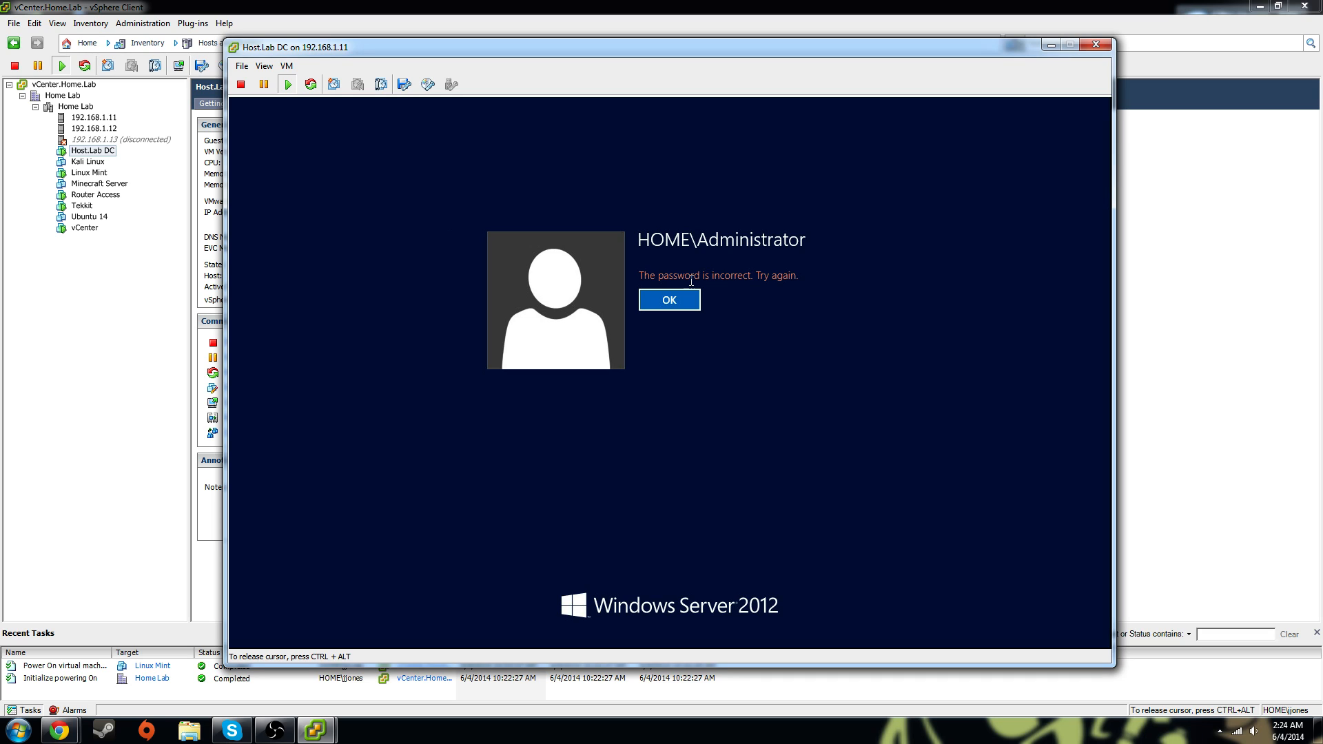
pyautogui.press('Return')
pyautogui.write('*****')
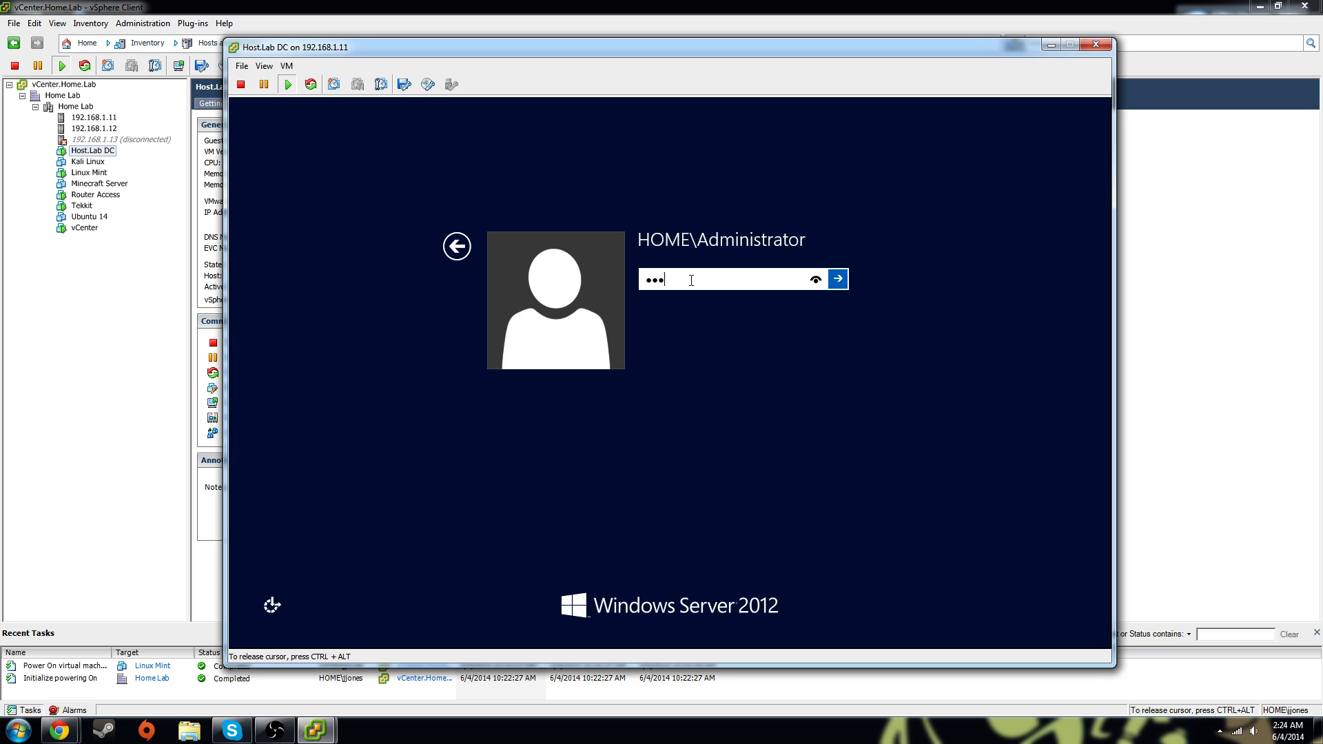
pyautogui.press('Return')
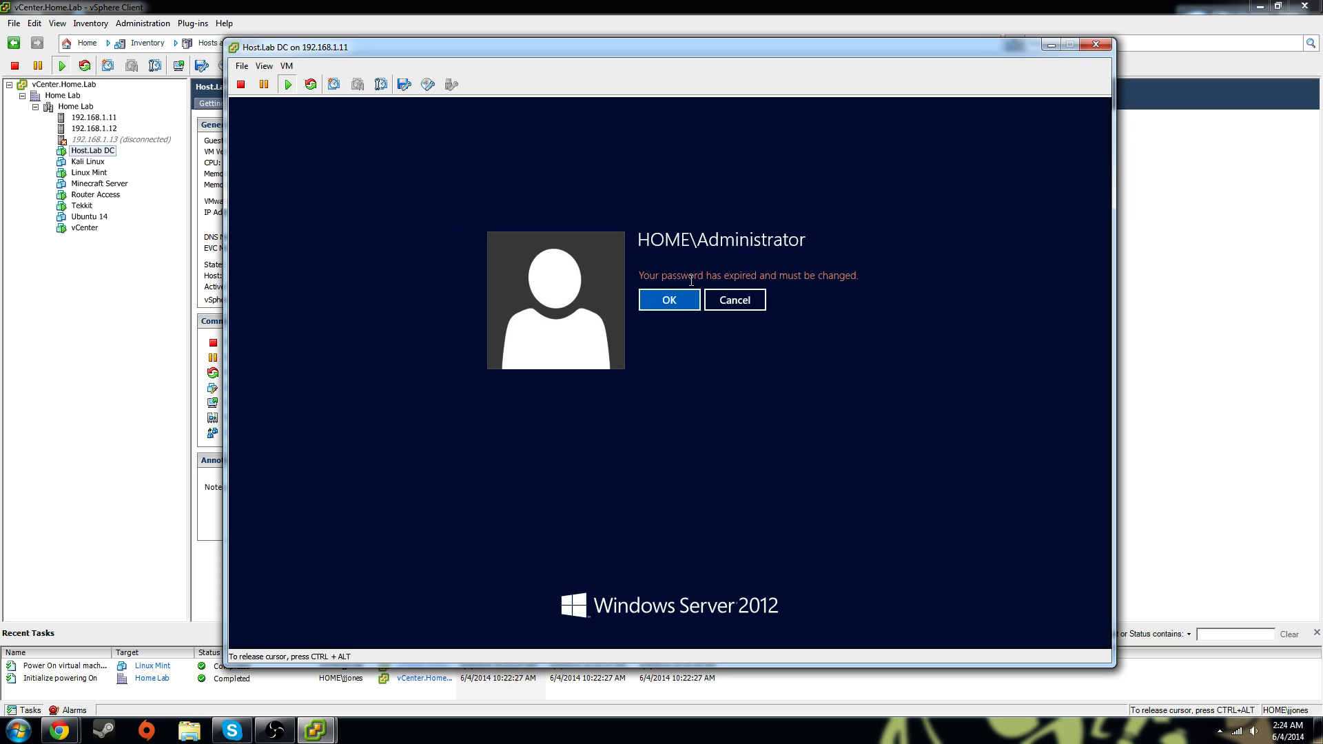
# Attempt to change the expired password; dismiss the password-requirements error
pyautogui.press('Return')
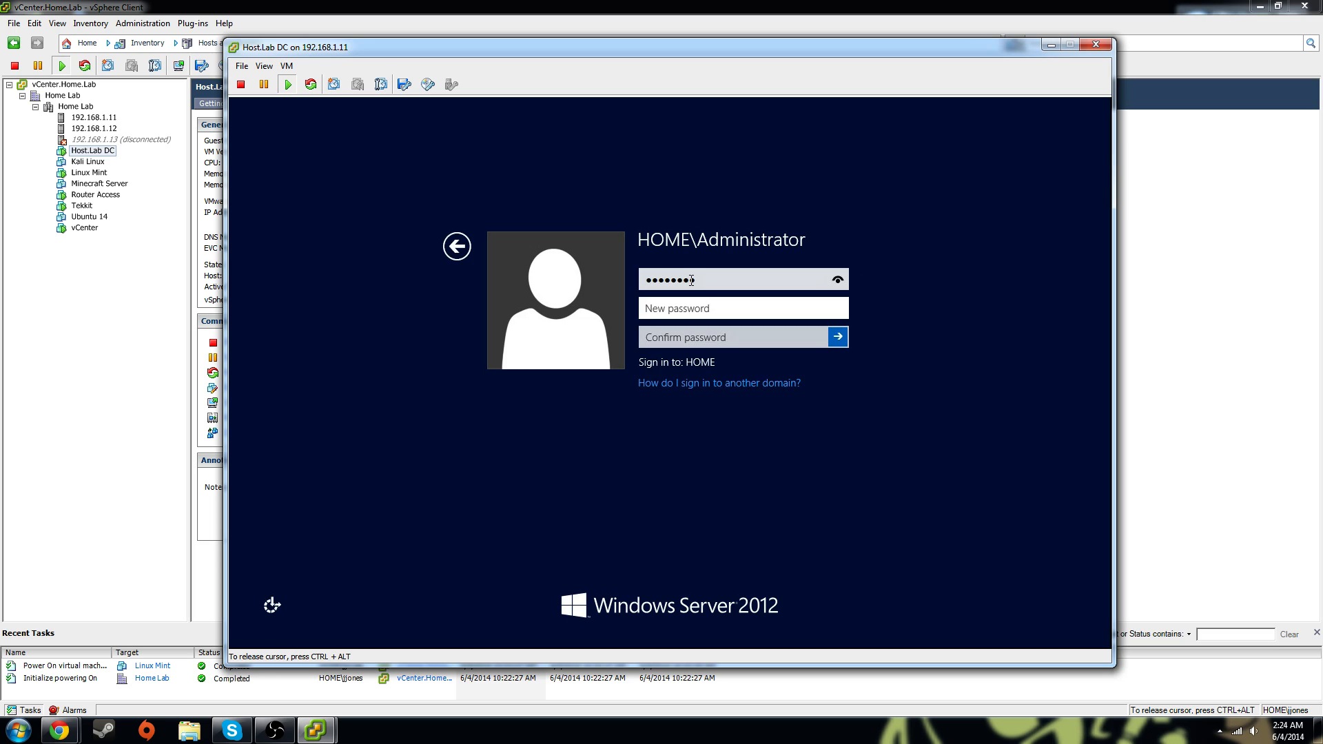
pyautogui.write('********')
pyautogui.press('Tab')
pyautogui.write('***')
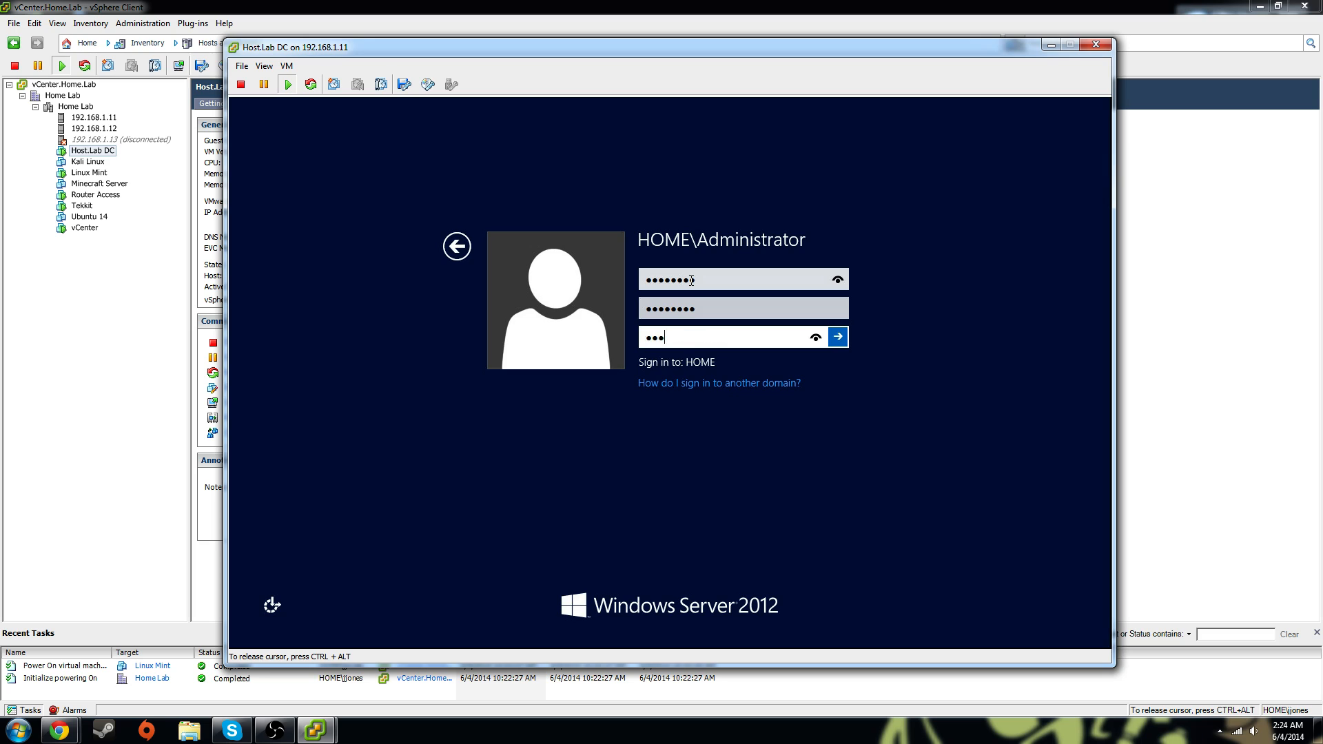
pyautogui.write('*****')
pyautogui.press('Return')
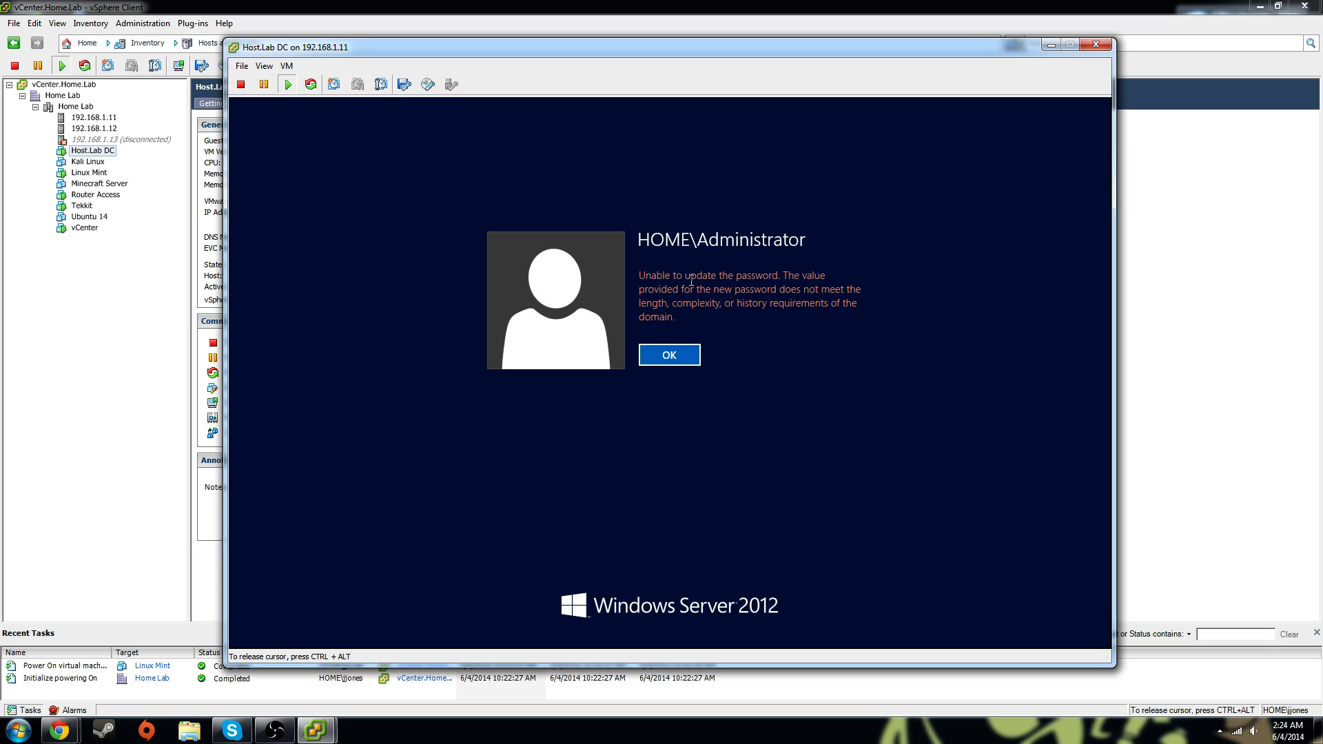
pyautogui.click(682, 358)
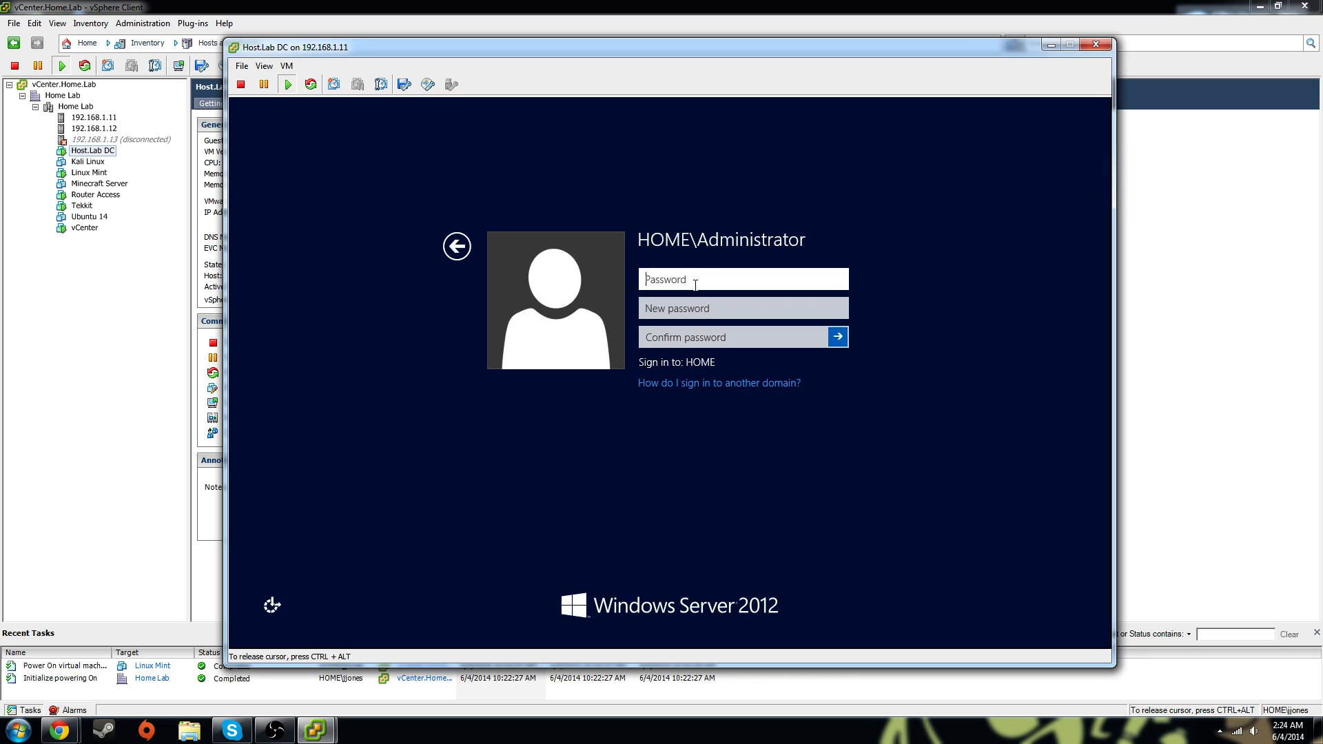
# Enter the old password and a compliant new password twice, submit, and continue signing in
pyautogui.write('••••')
pyautogui.press('Tab')
pyautogui.write('•')
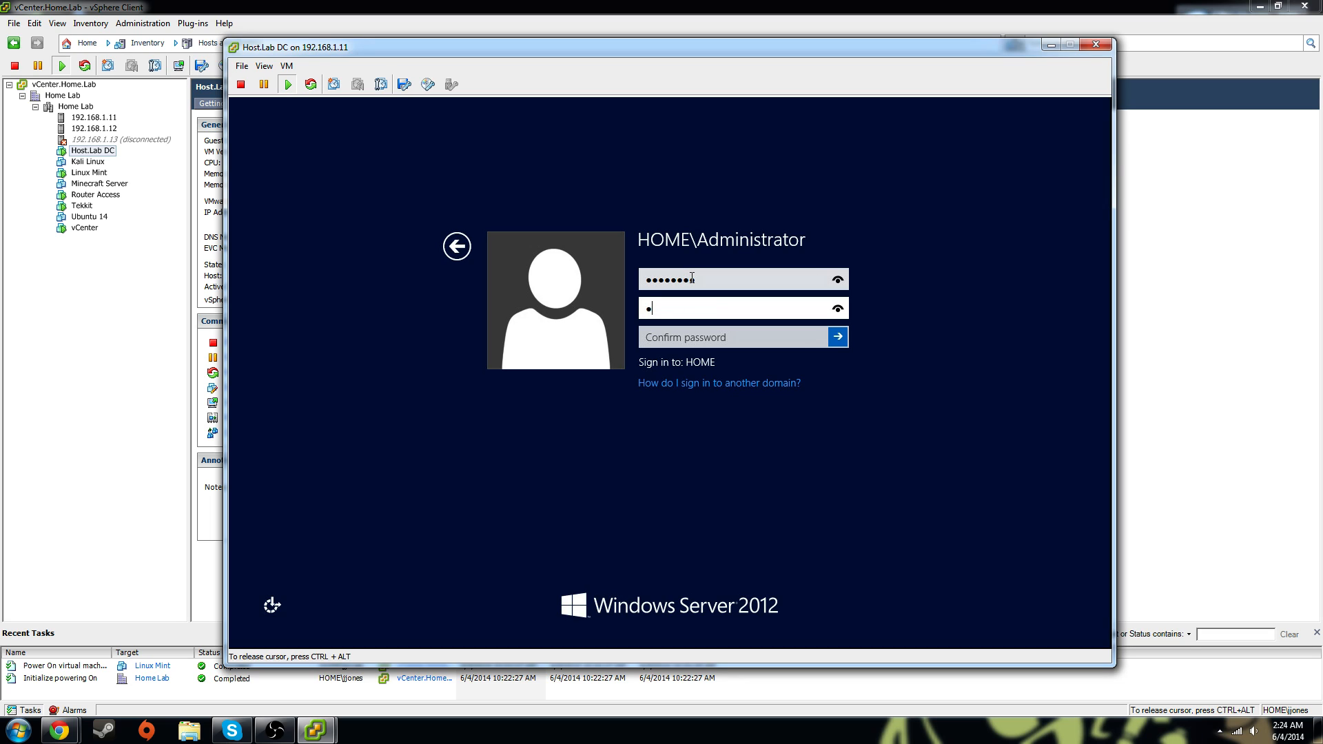
pyautogui.write('•••••••••••')
pyautogui.press('Tab')
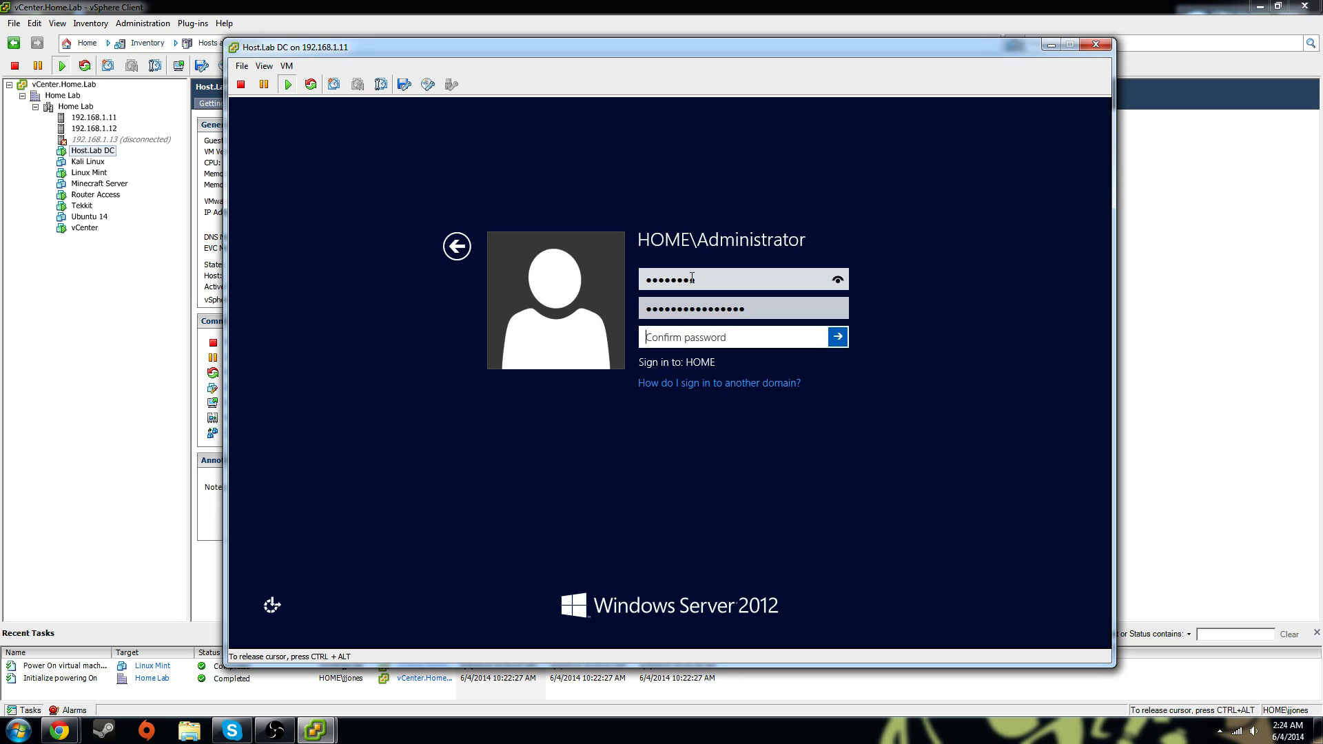
pyautogui.write('••••••••••')
pyautogui.press('Return')
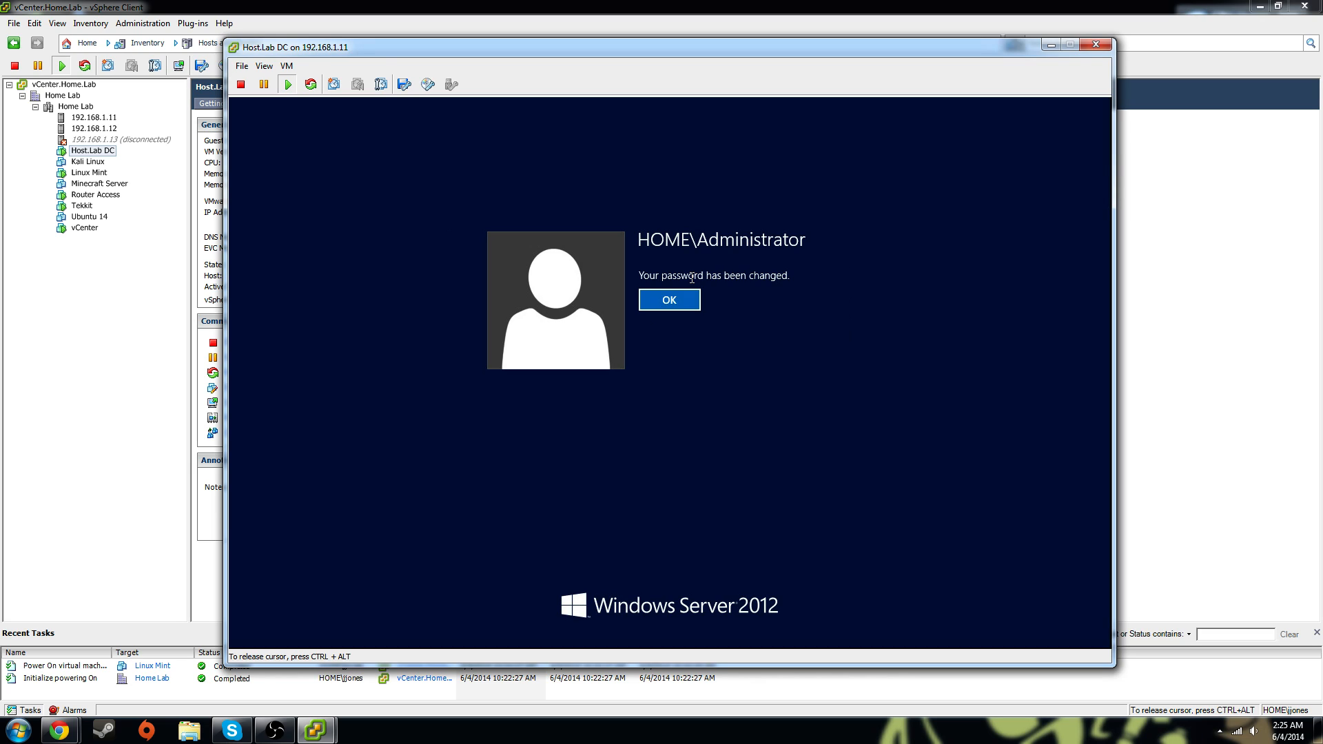
pyautogui.press('Return')
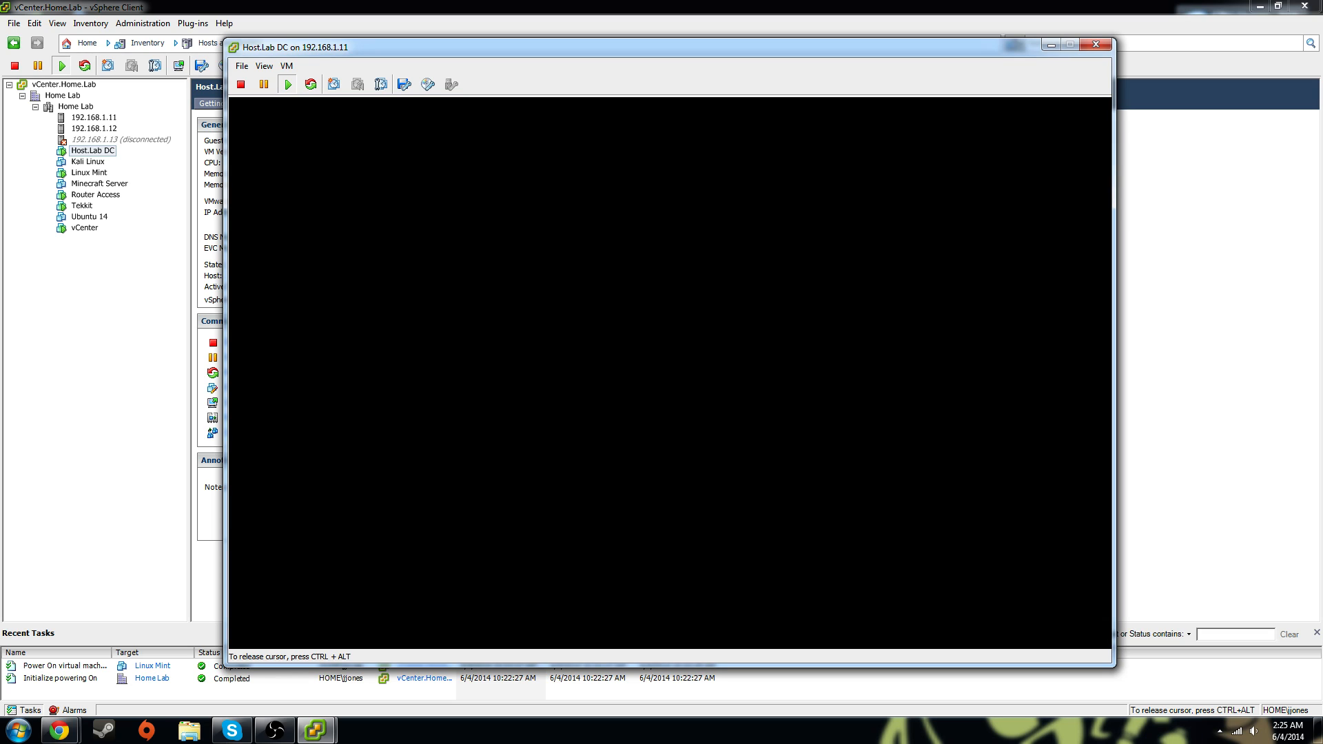
# Answer the Shutdown Event Tracker with 'Other Failure: System Unresponsive' and confirm
pyautogui.hotkey('ctrl', 'alt')
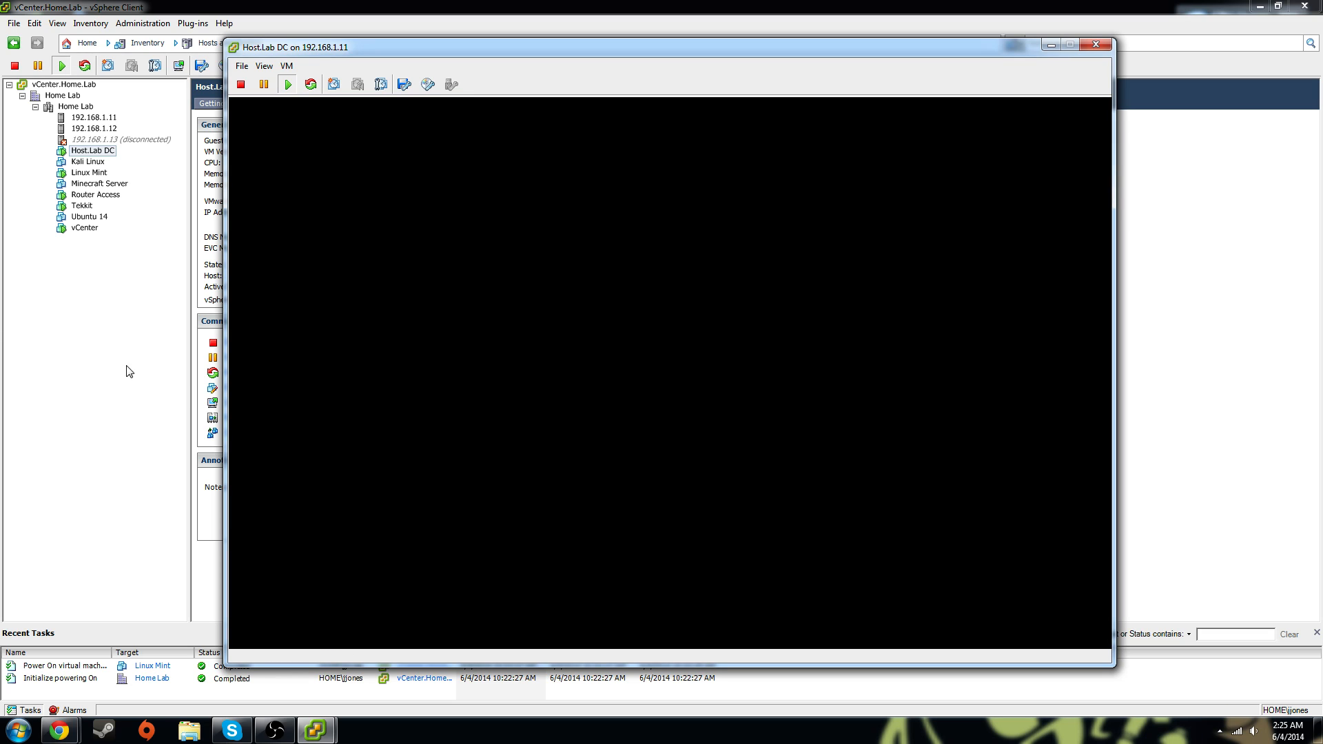
pyautogui.click(664, 366)
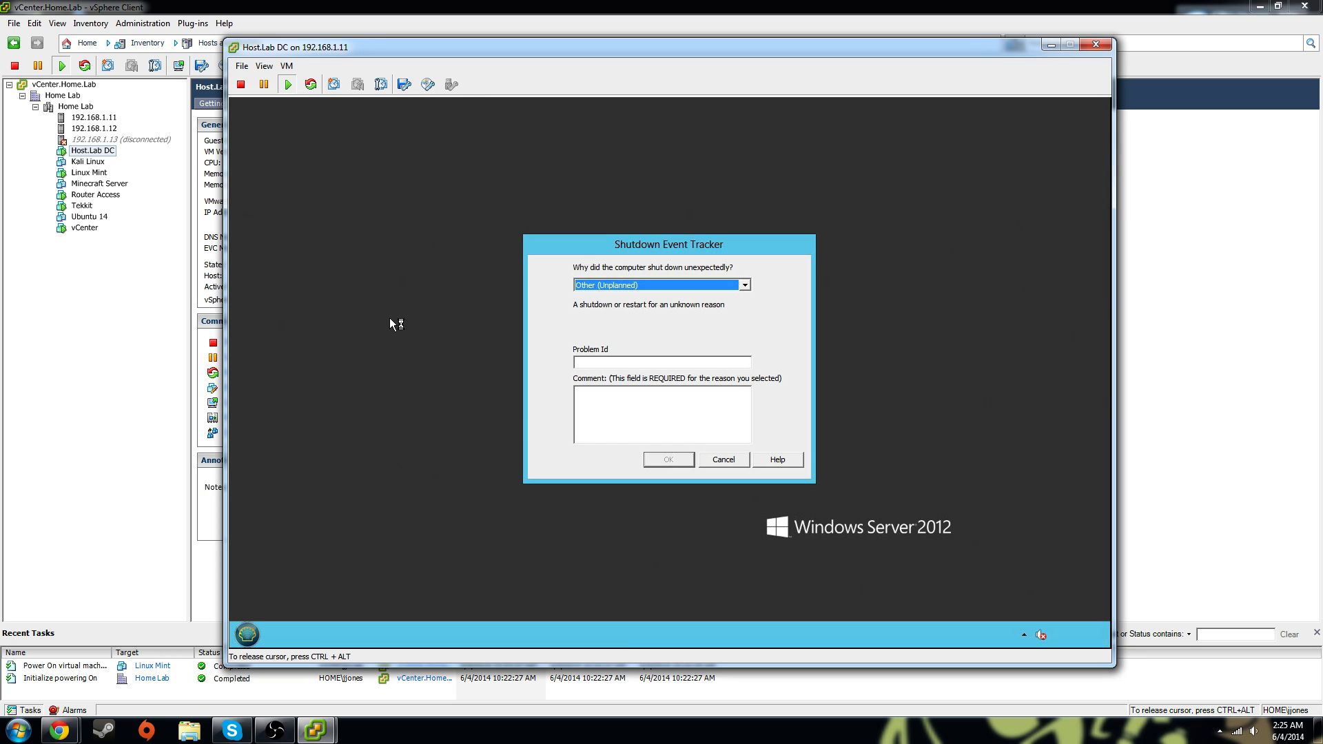
pyautogui.click(745, 286)
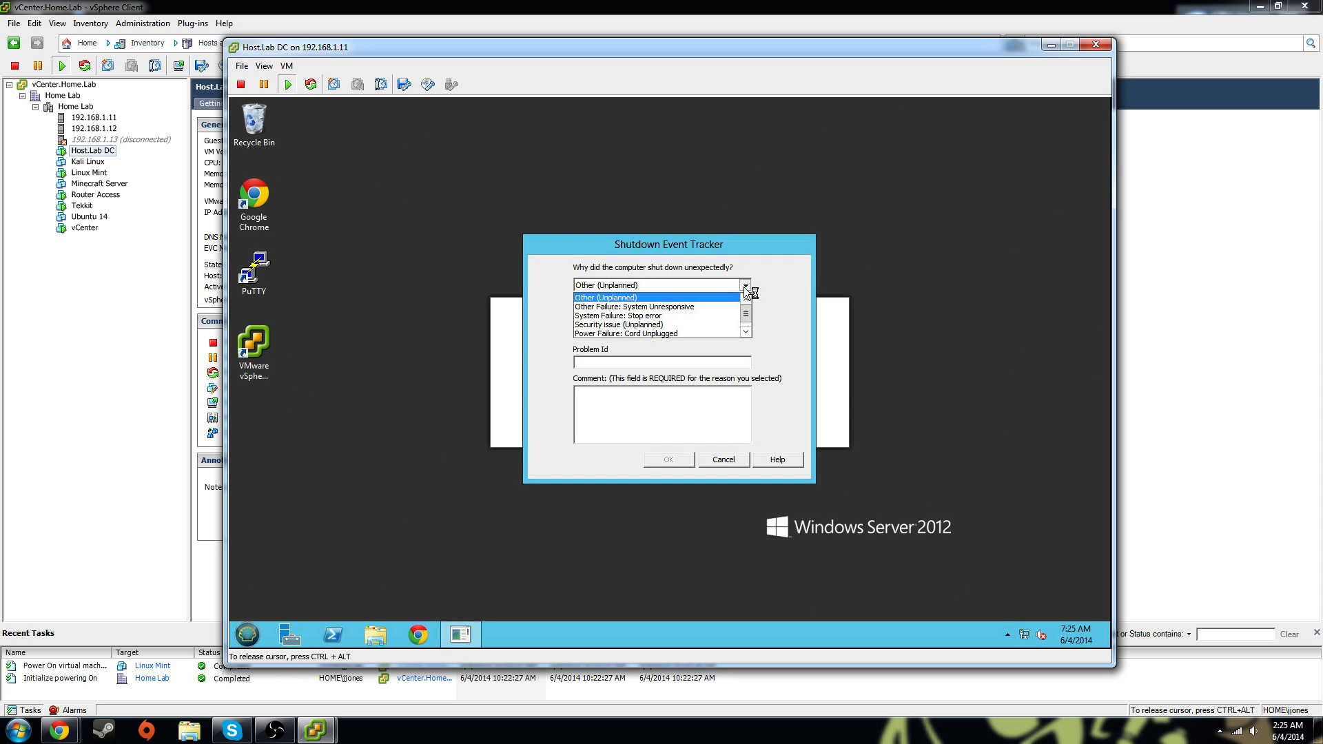
pyautogui.click(690, 306)
pyautogui.click(672, 461)
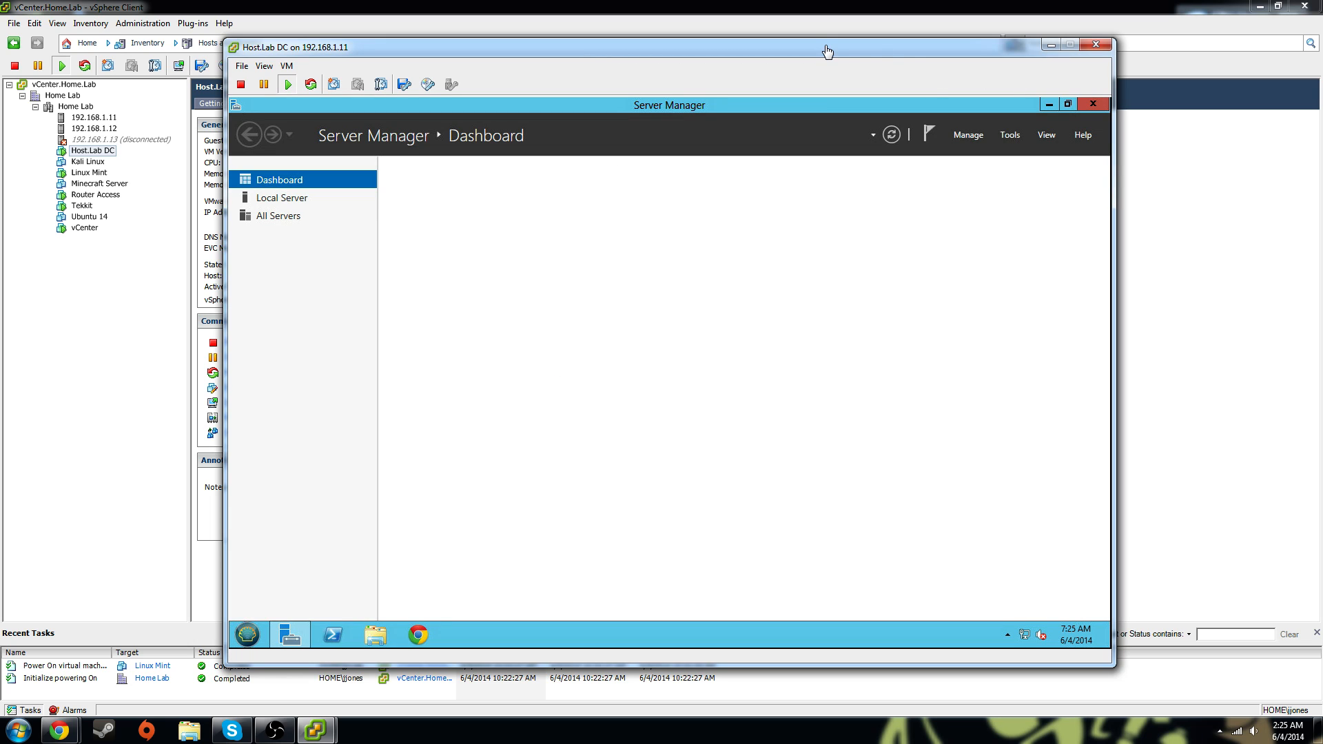
# Minimize Server Manager and keep the guest's screen resolution at 1280 × 800
pyautogui.click(1049, 105)
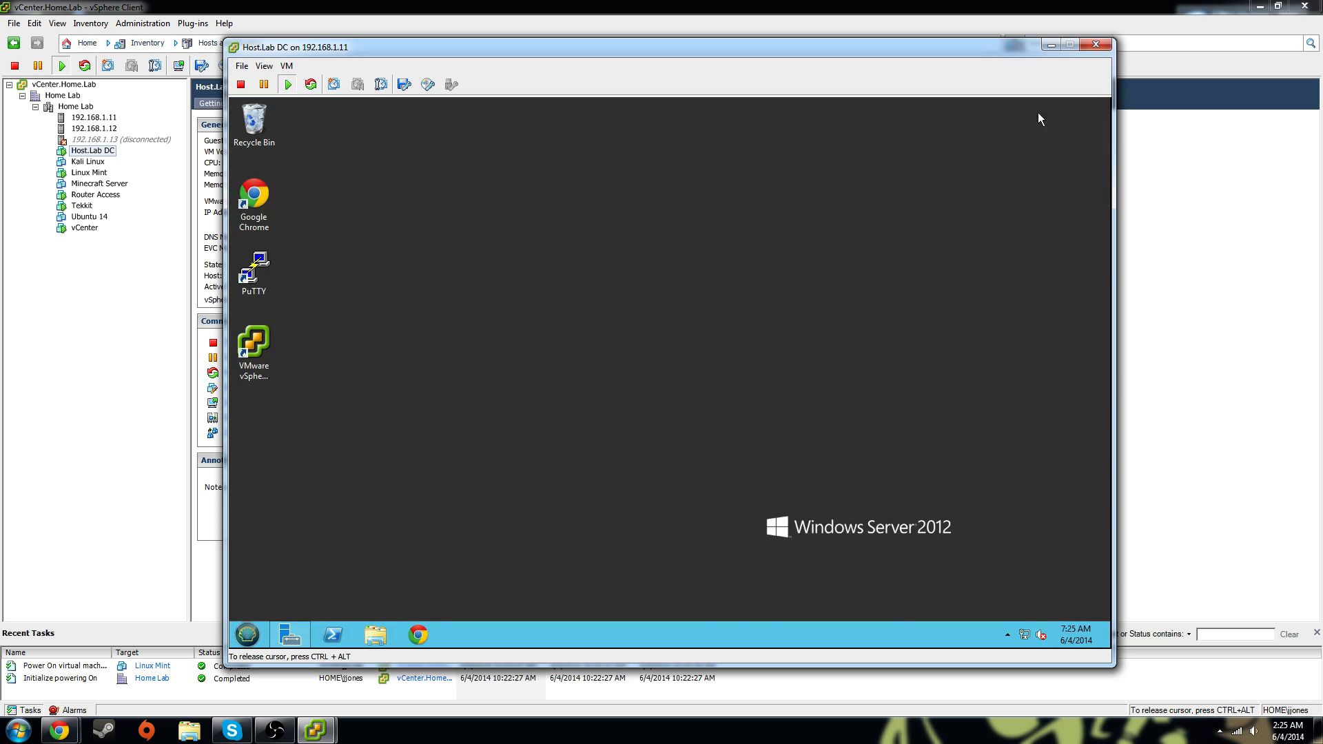
pyautogui.rightClick(577, 238)
pyautogui.click(543, 320)
pyautogui.rightClick(579, 331)
pyautogui.click(621, 441)
pyautogui.click(603, 362)
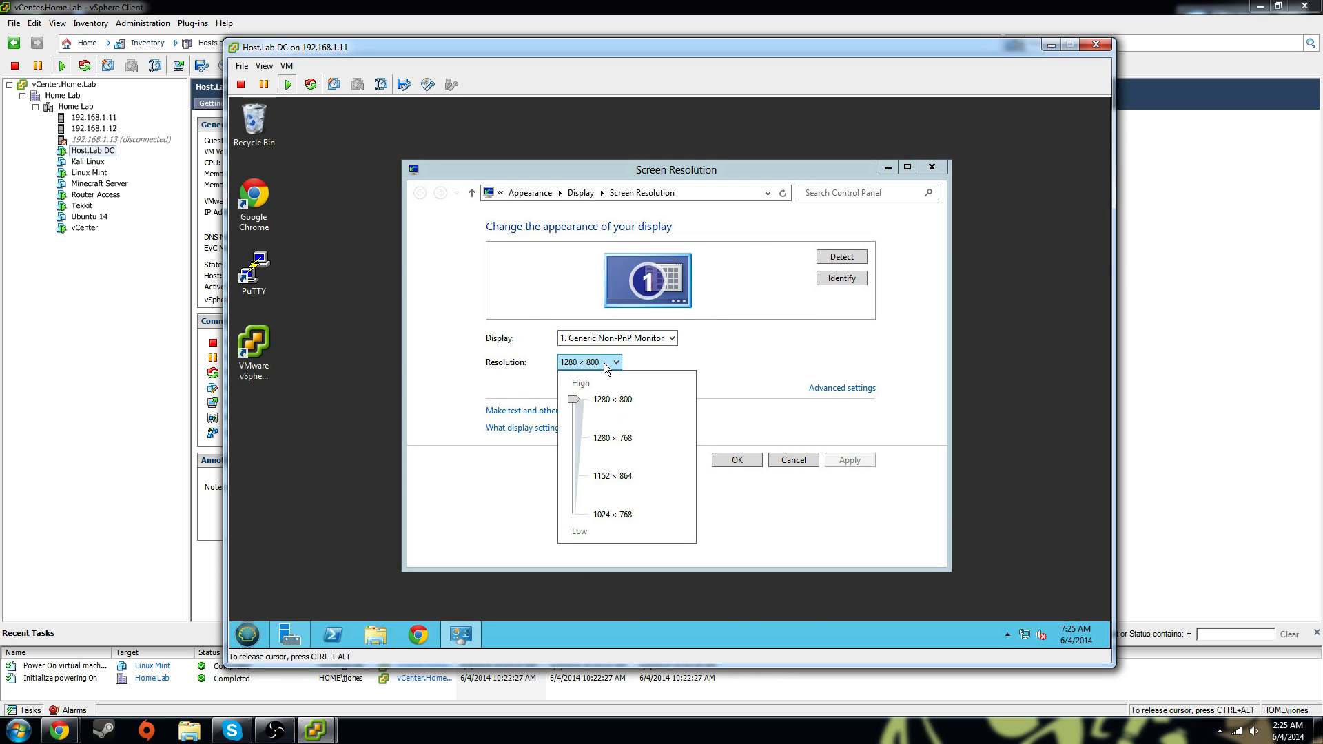
pyautogui.click(713, 392)
pyautogui.click(737, 460)
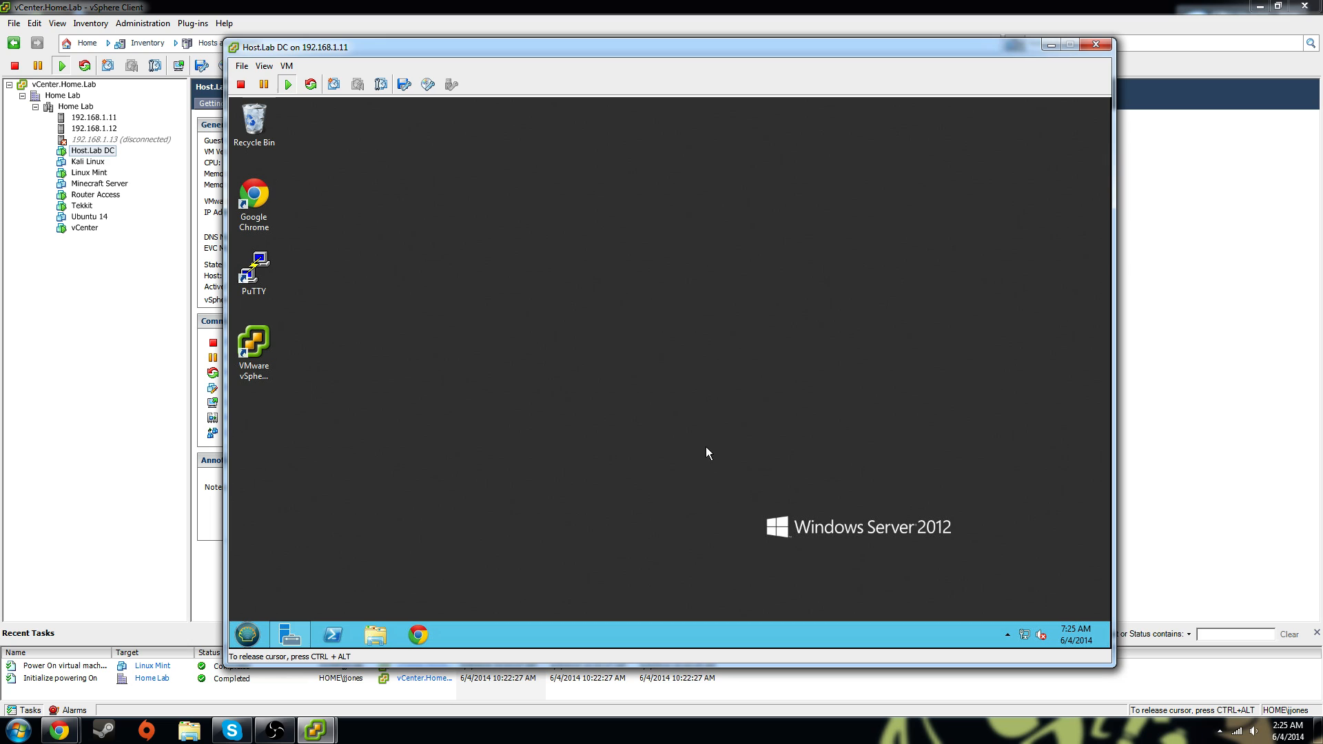
# Launch Chrome in the guest, go to google.com, then load reddit.com and scroll the front page
pyautogui.doubleClick(256, 201)
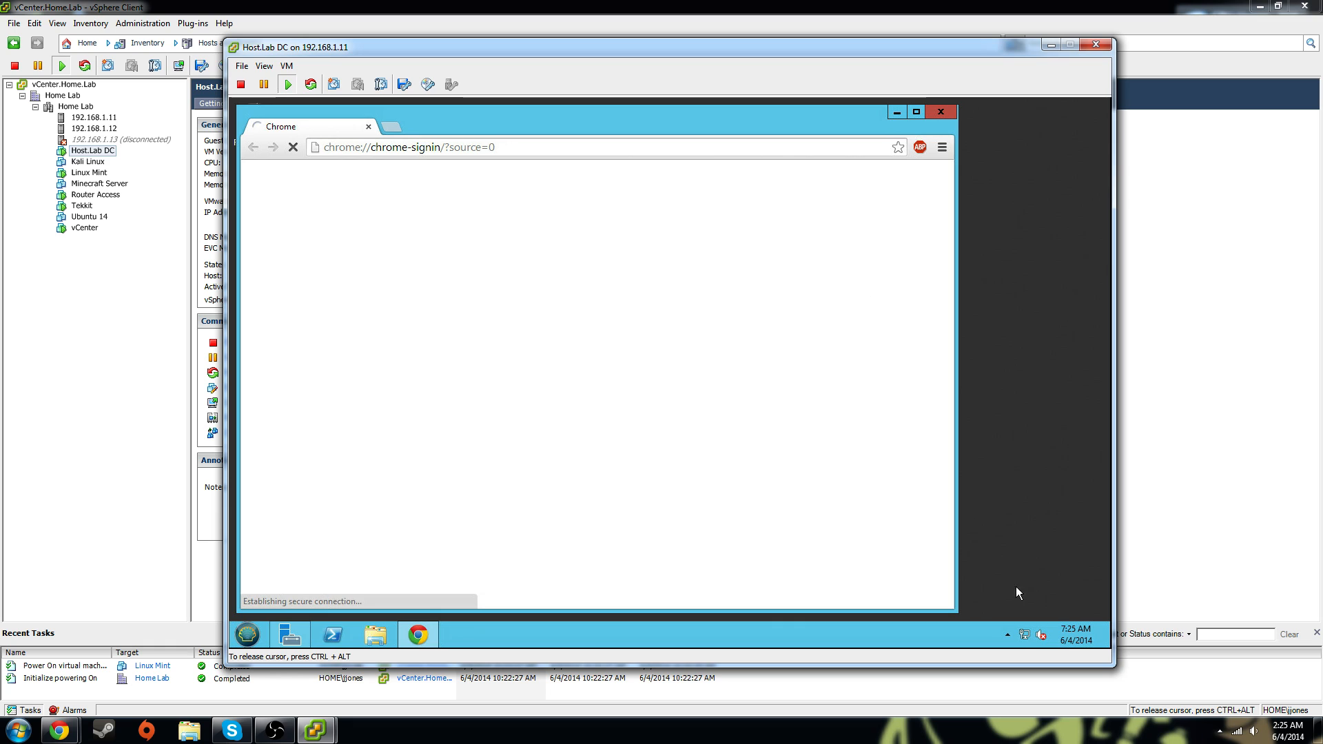
pyautogui.click(528, 154)
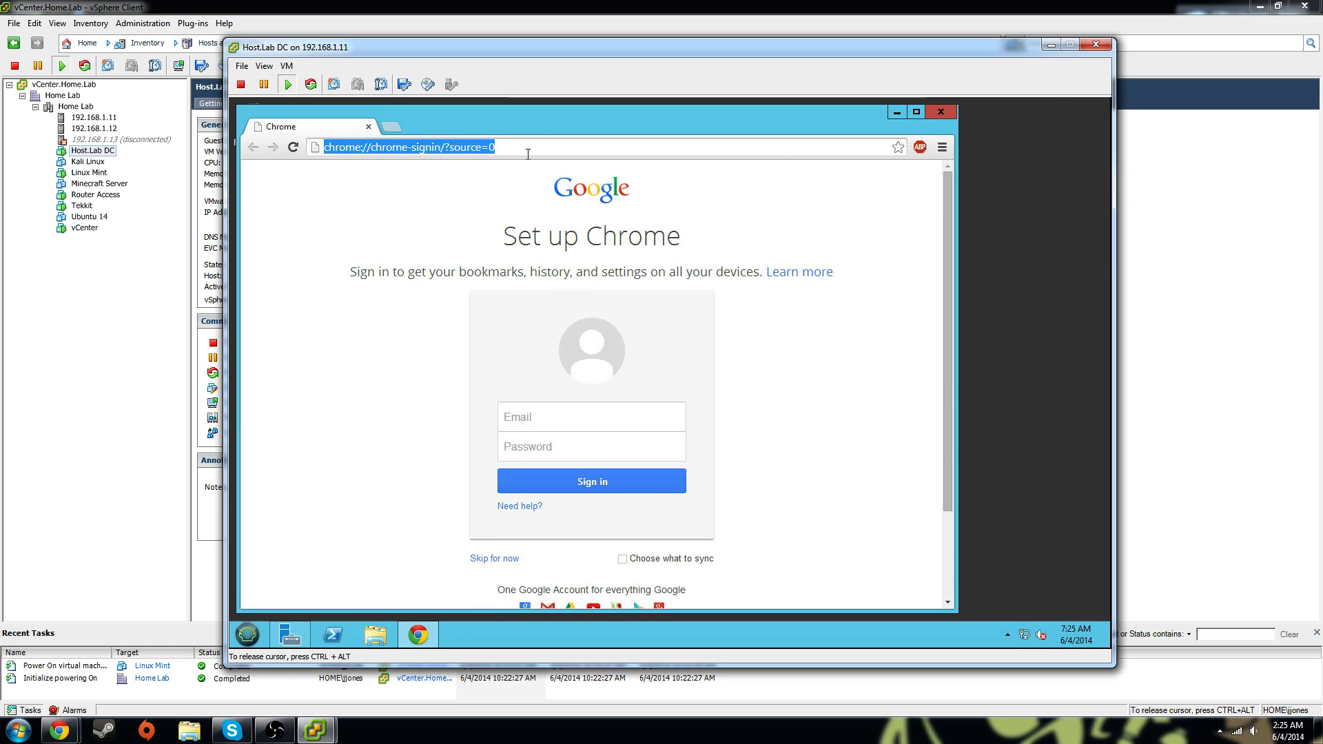
pyautogui.write('google.com')
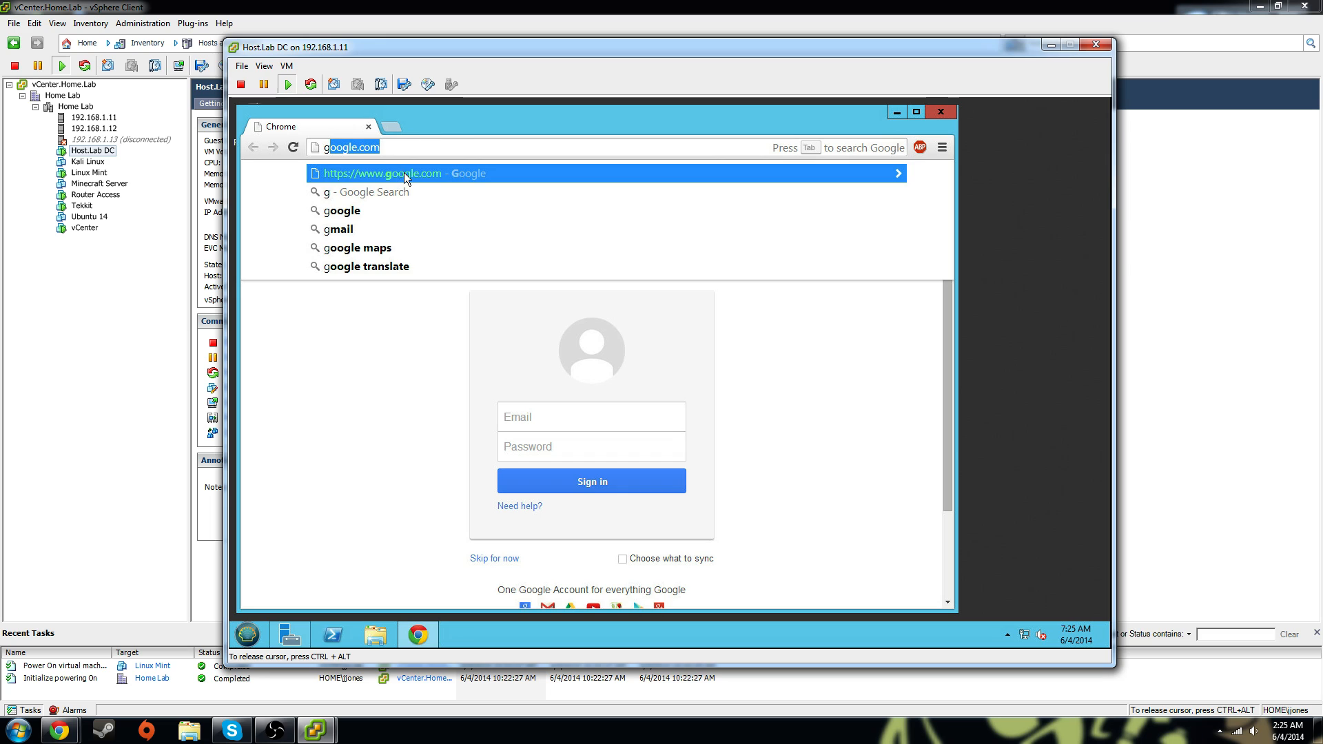
pyautogui.click(407, 176)
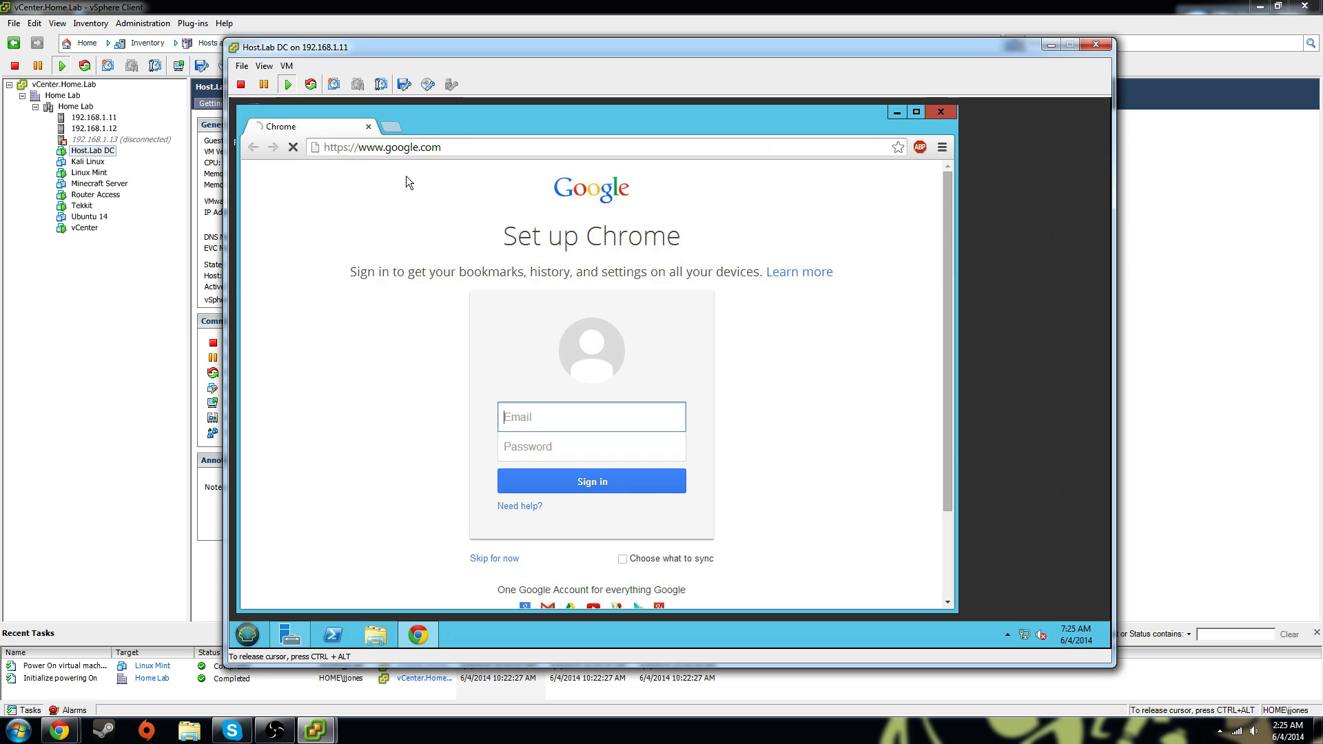
pyautogui.click(441, 149)
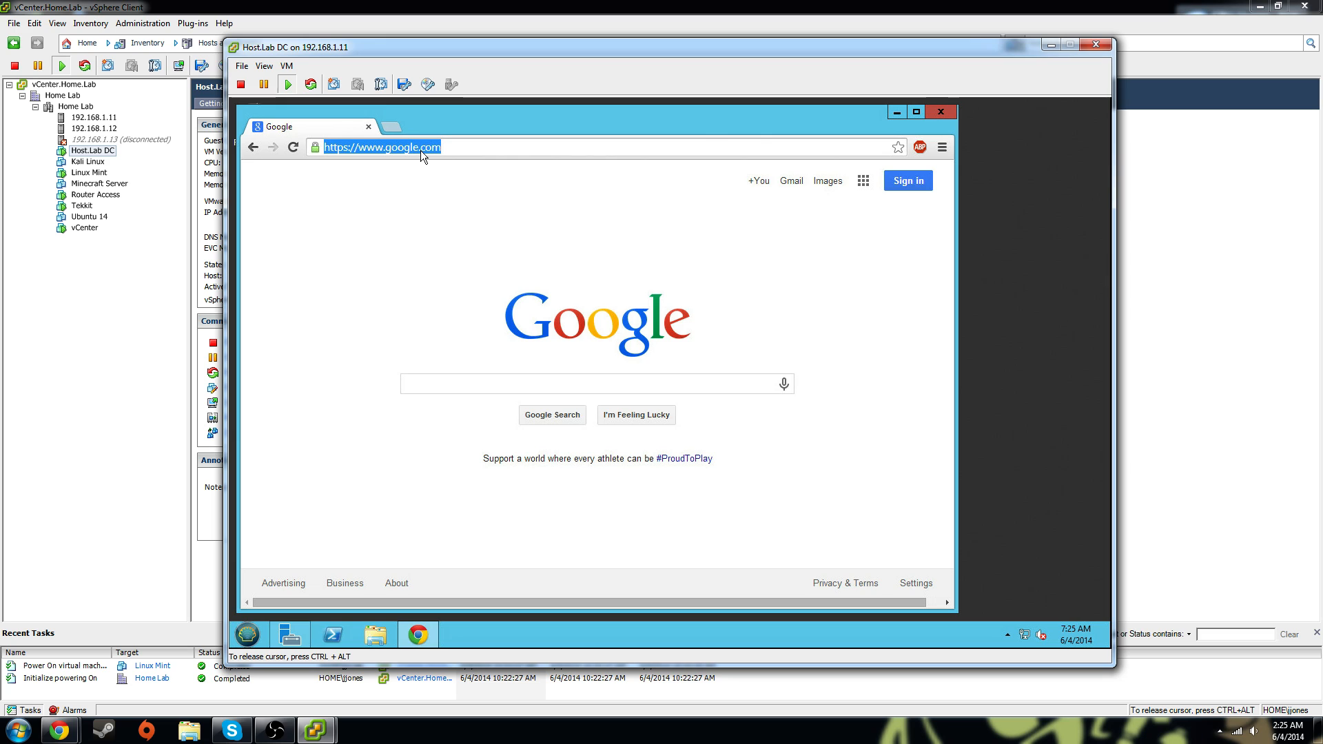
pyautogui.write('reddit.com')
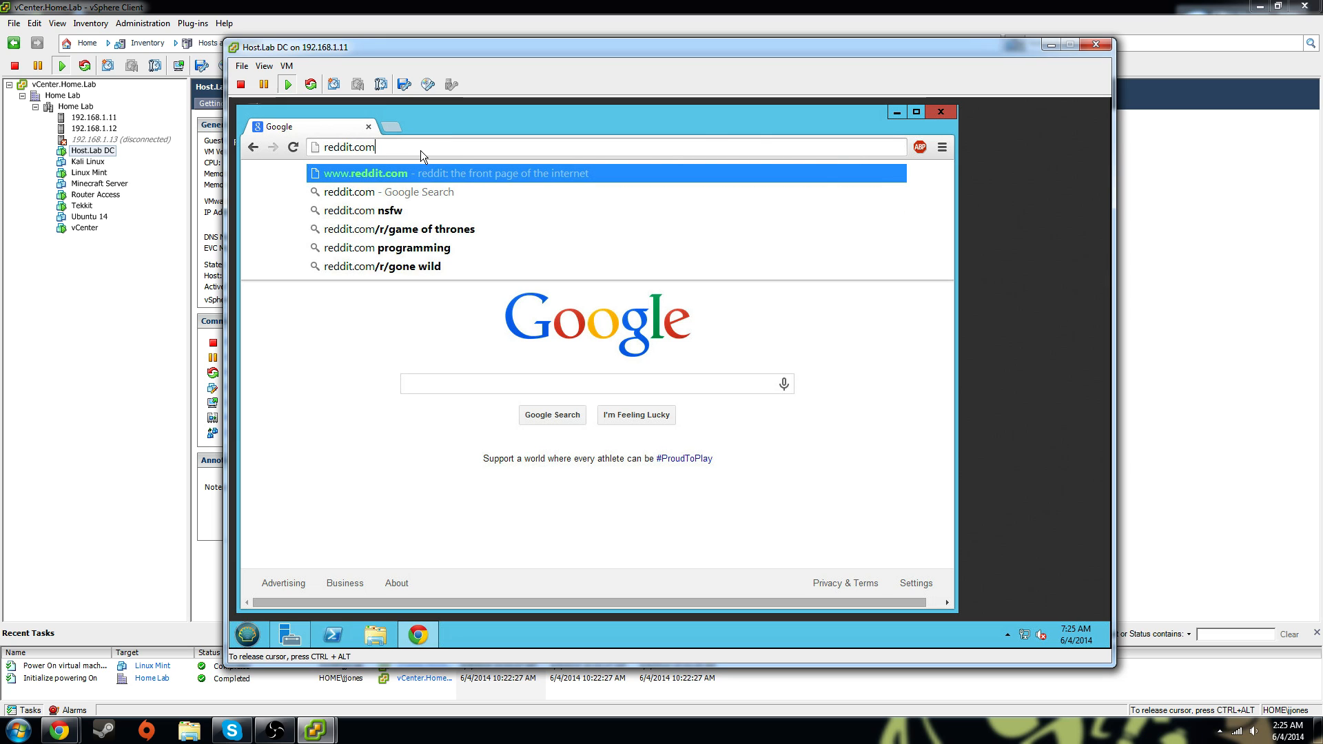
pyautogui.press('Return')
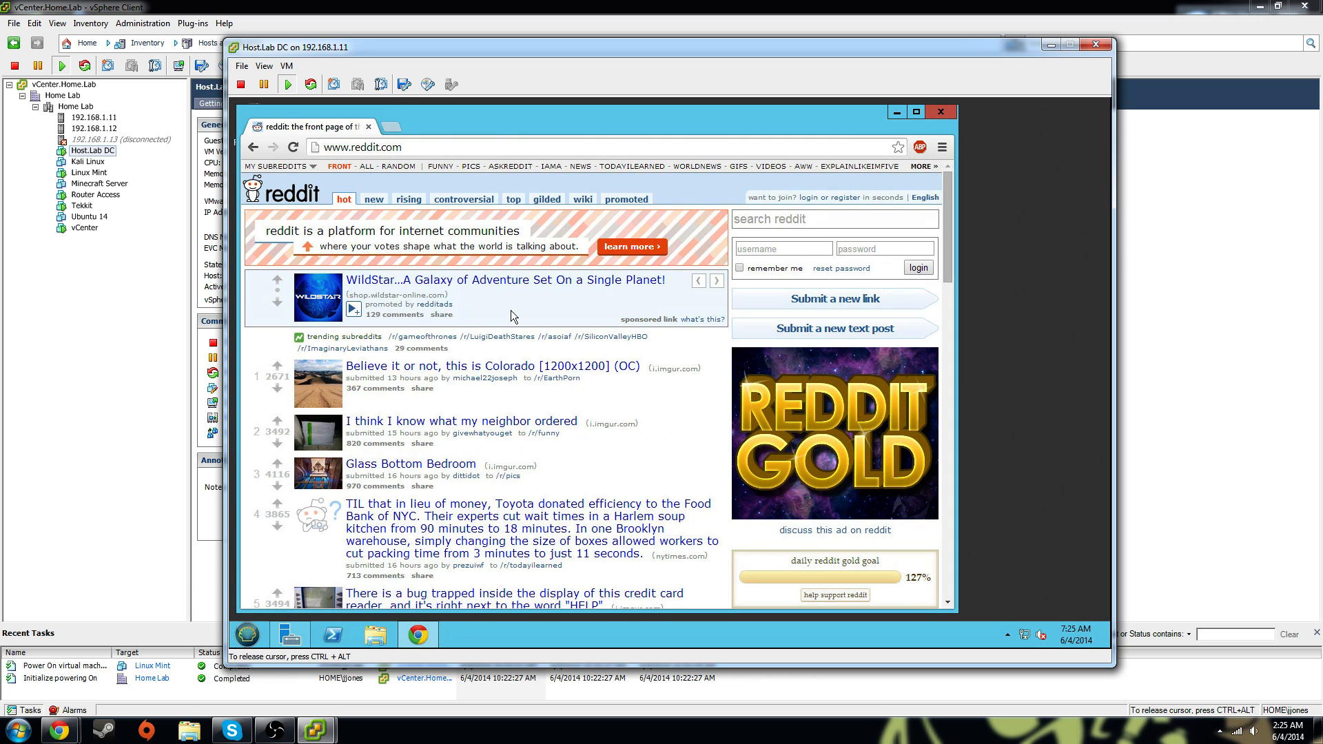
pyautogui.scroll(-2, 448, 345)
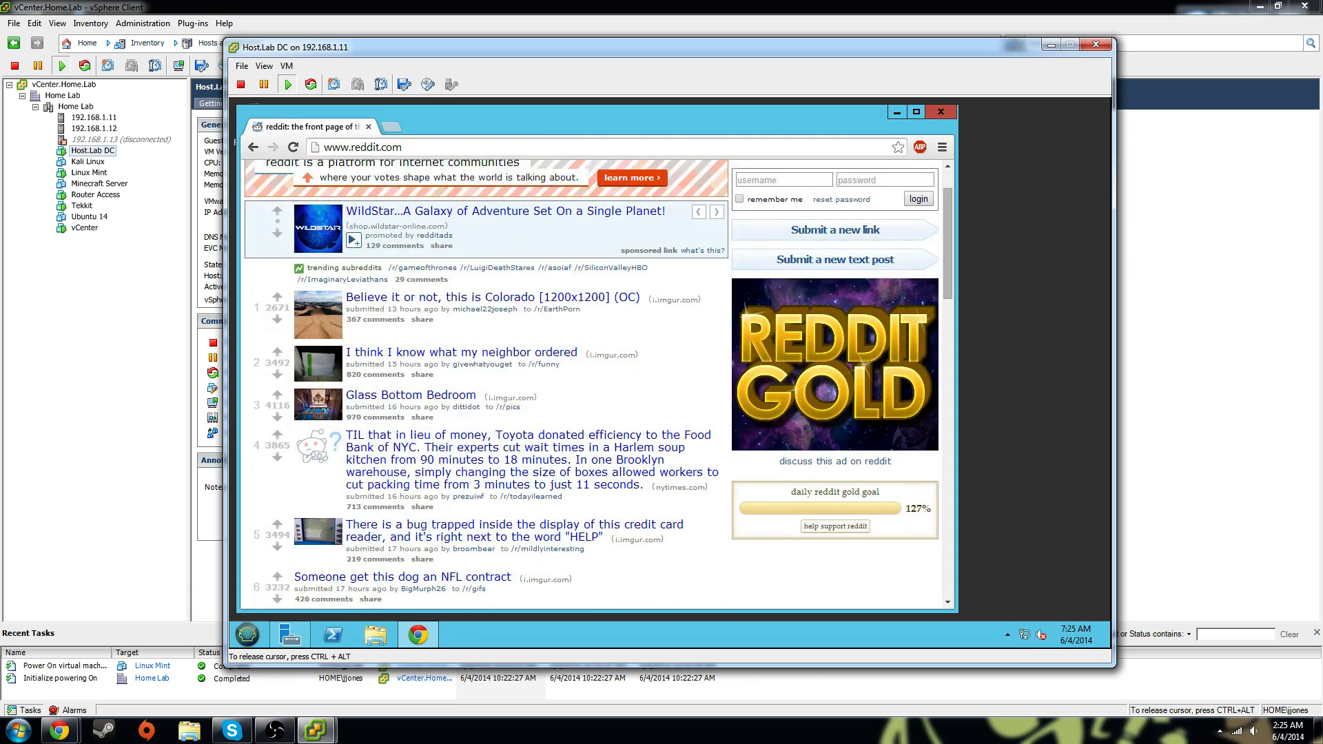
pyautogui.scroll(2, 358, 379)
pyautogui.scroll(-1, 334, 395)
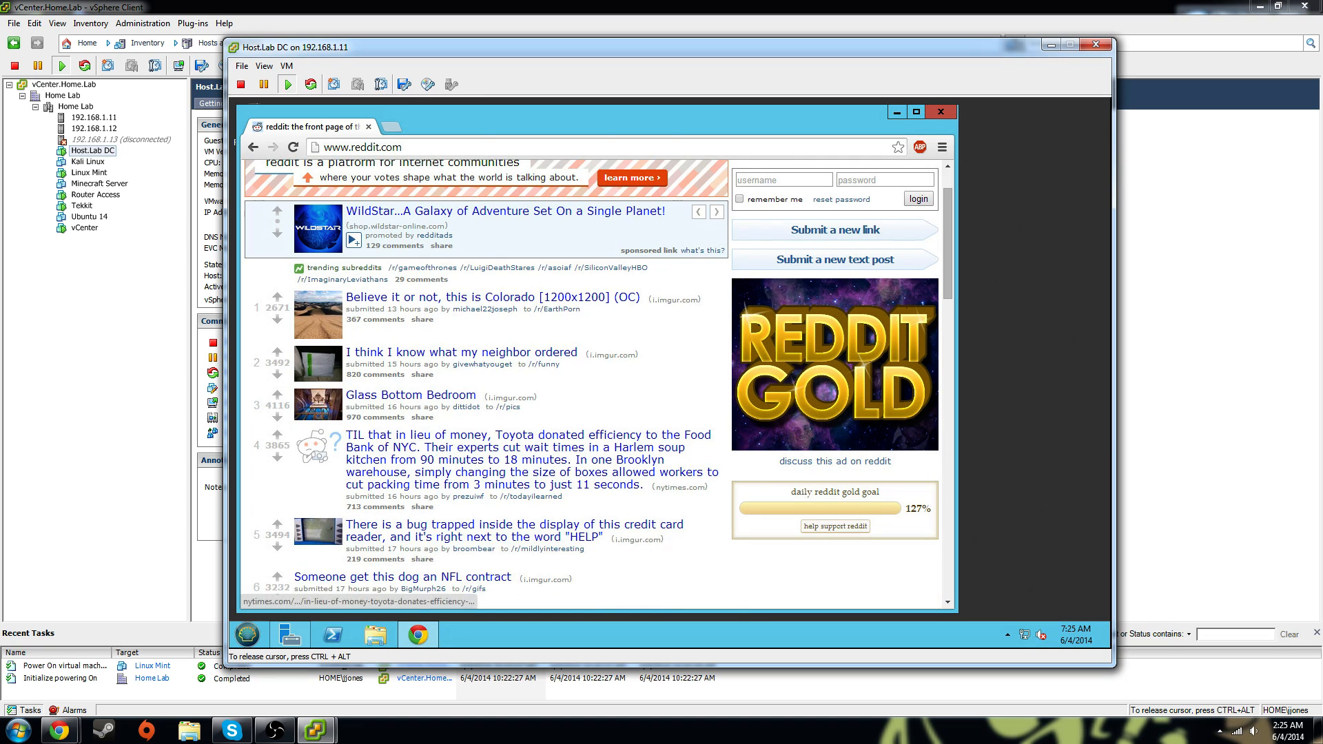
# Take a Host.Lab DC snapshot named 'reddit' with the VM's memory included via VM > Snapshot
pyautogui.click(267, 67)
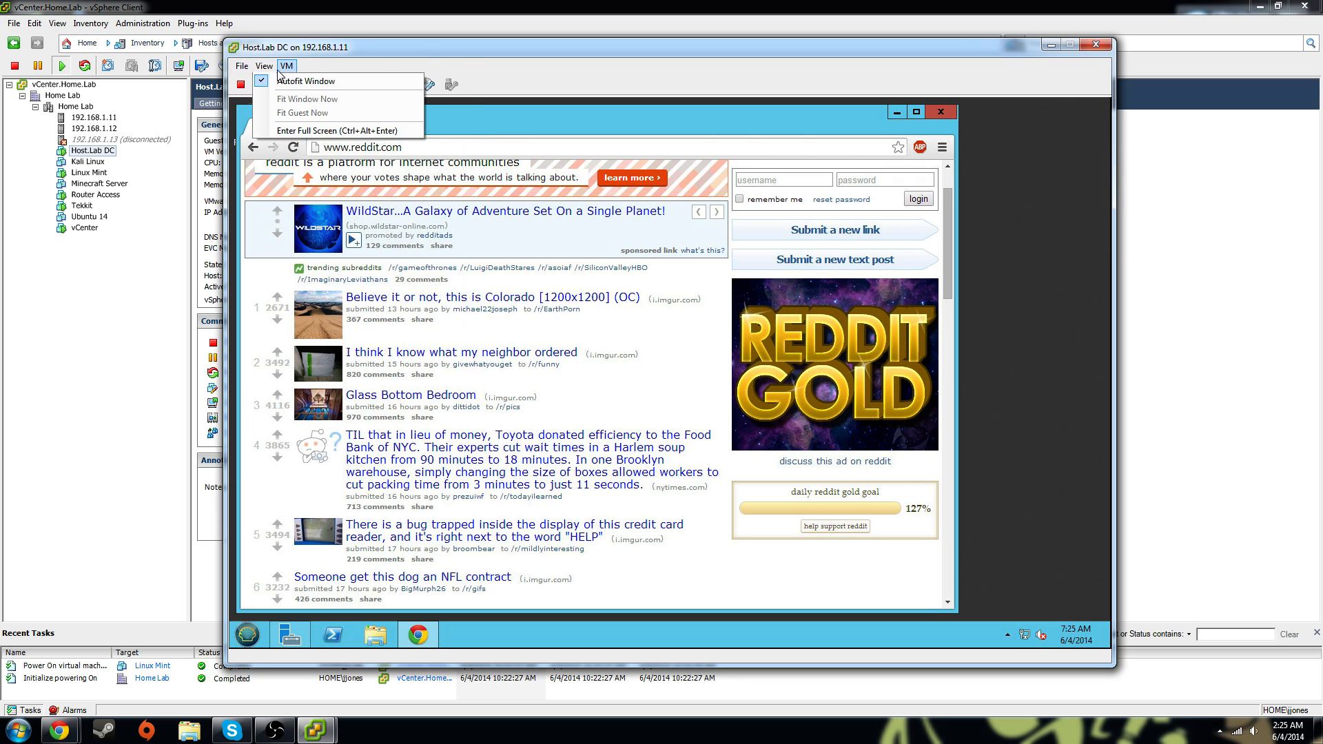
pyautogui.moveTo(287, 66)
pyautogui.moveTo(308, 115)
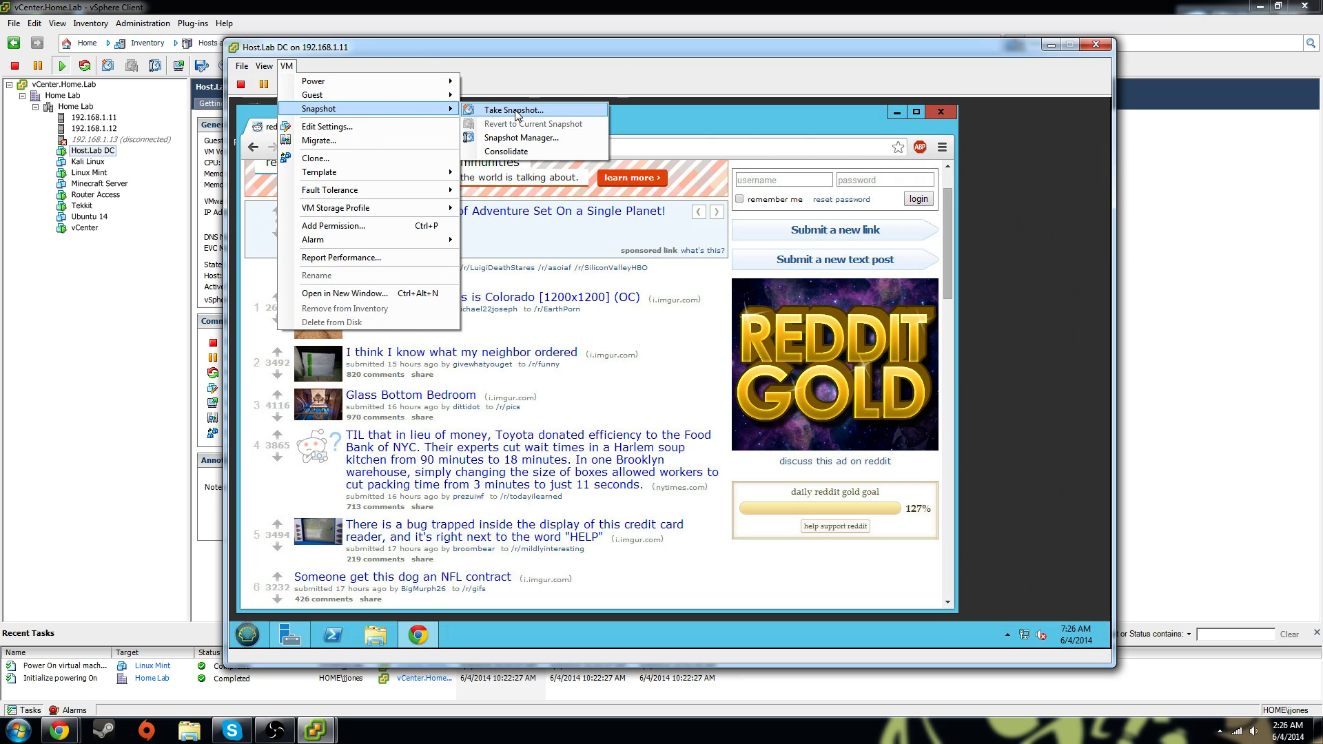
pyautogui.click(544, 110)
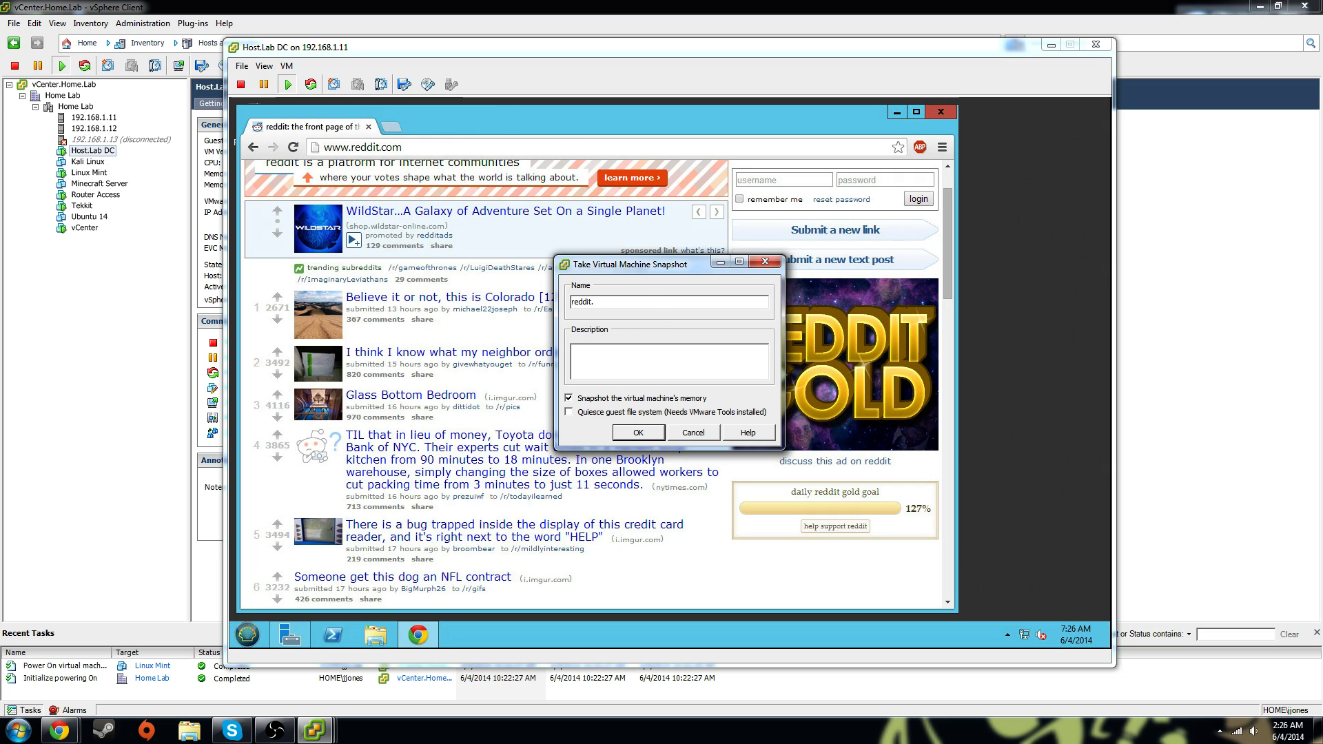
pyautogui.click(638, 433)
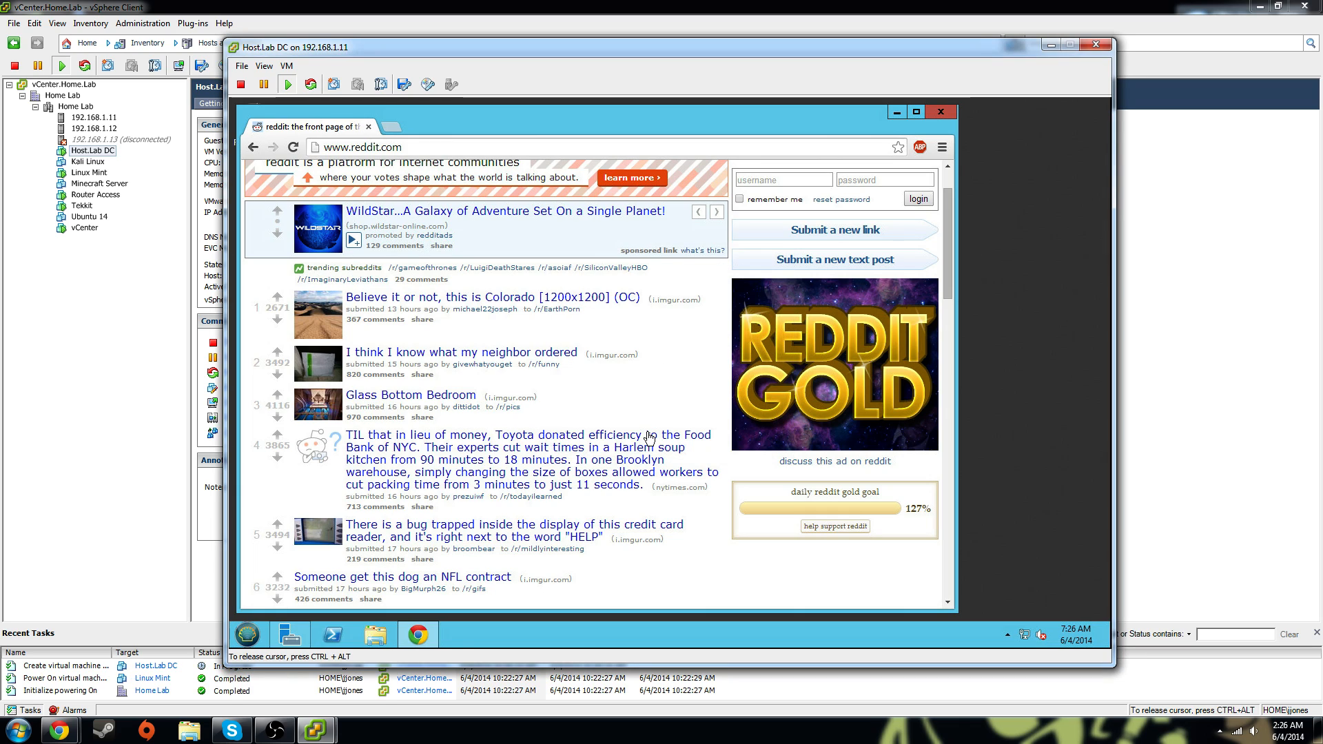
# Close the Host.Lab DC console, reopen and reposition it, then close it again
pyautogui.click(1096, 46)
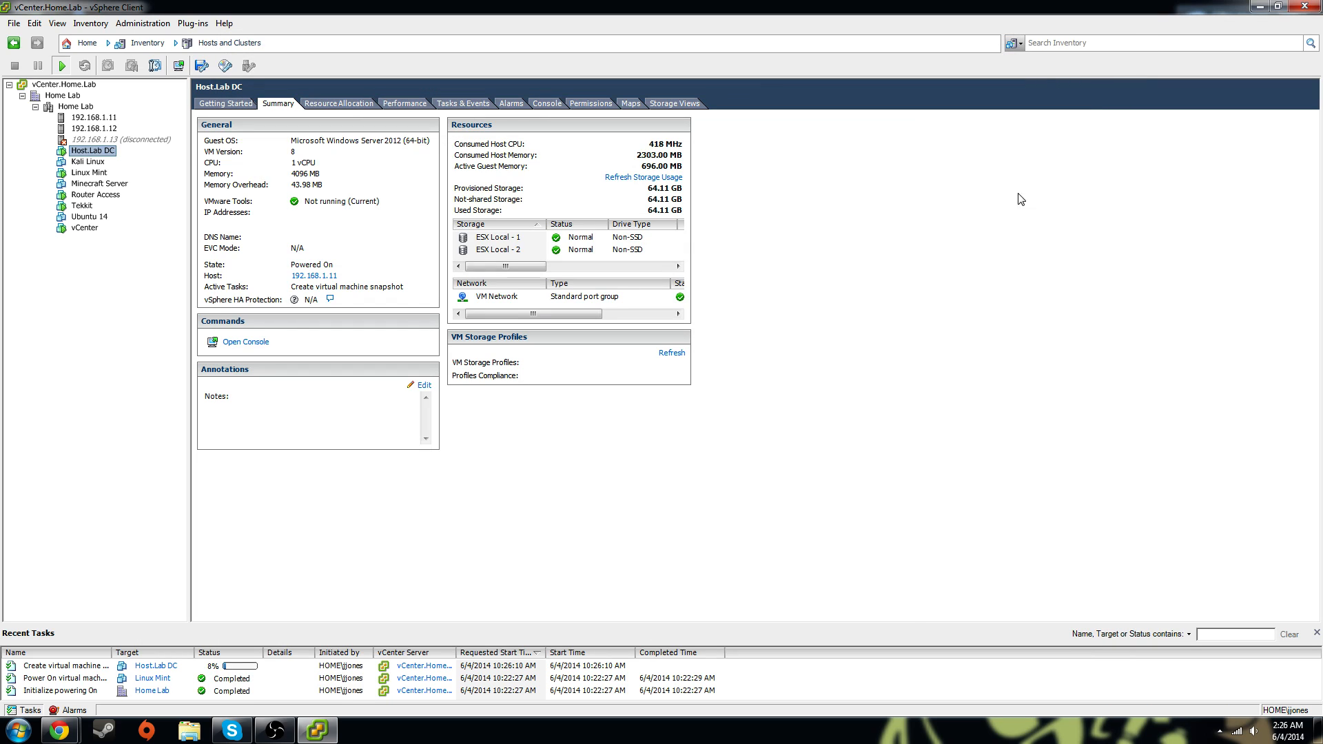
pyautogui.rightClick(107, 151)
pyautogui.click(165, 200)
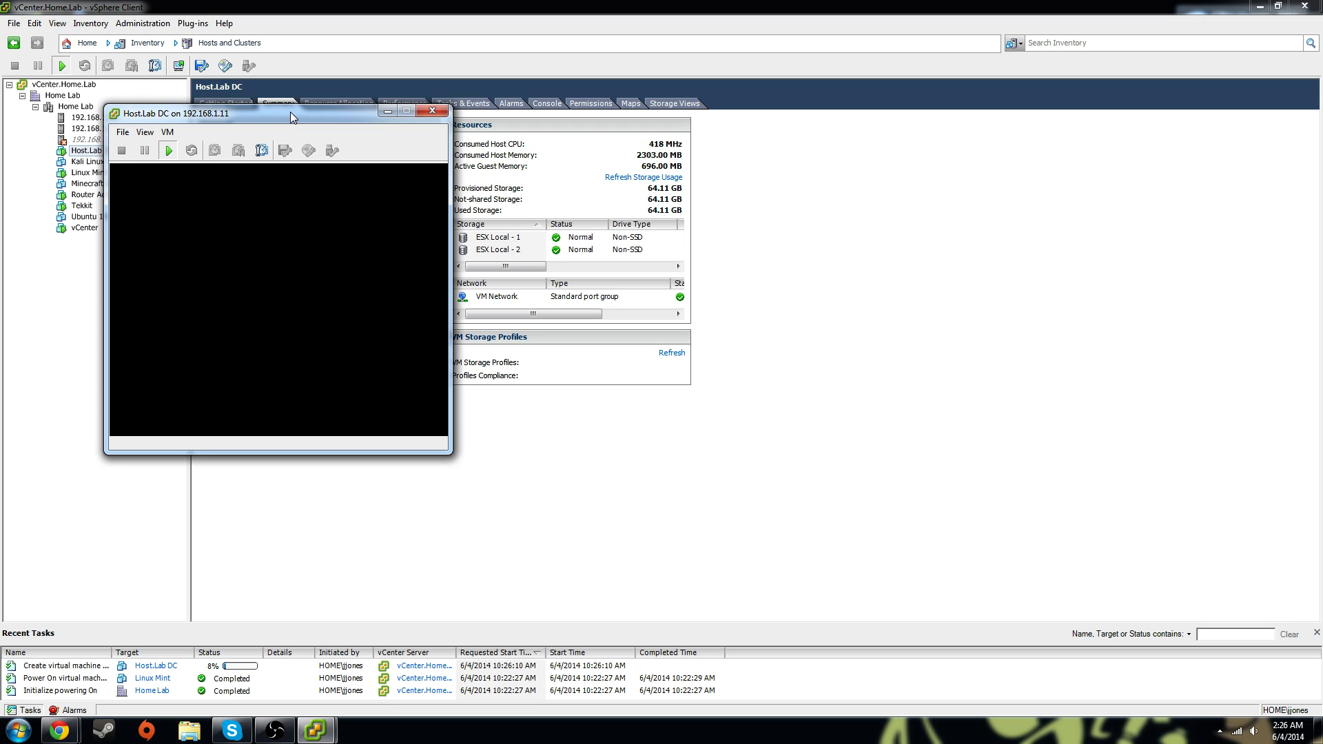
pyautogui.moveTo(292, 112); pyautogui.dragTo(634, 66)
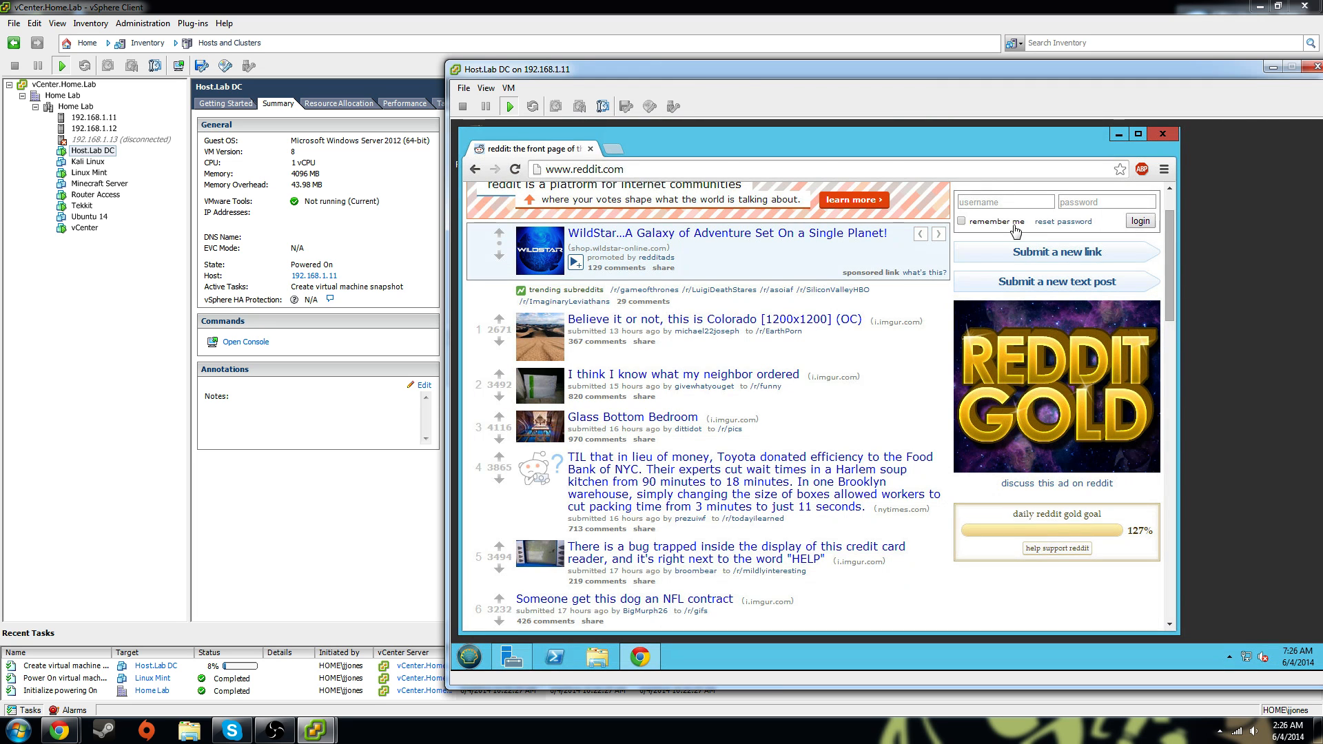
pyautogui.moveTo(805, 69); pyautogui.dragTo(535, 39)
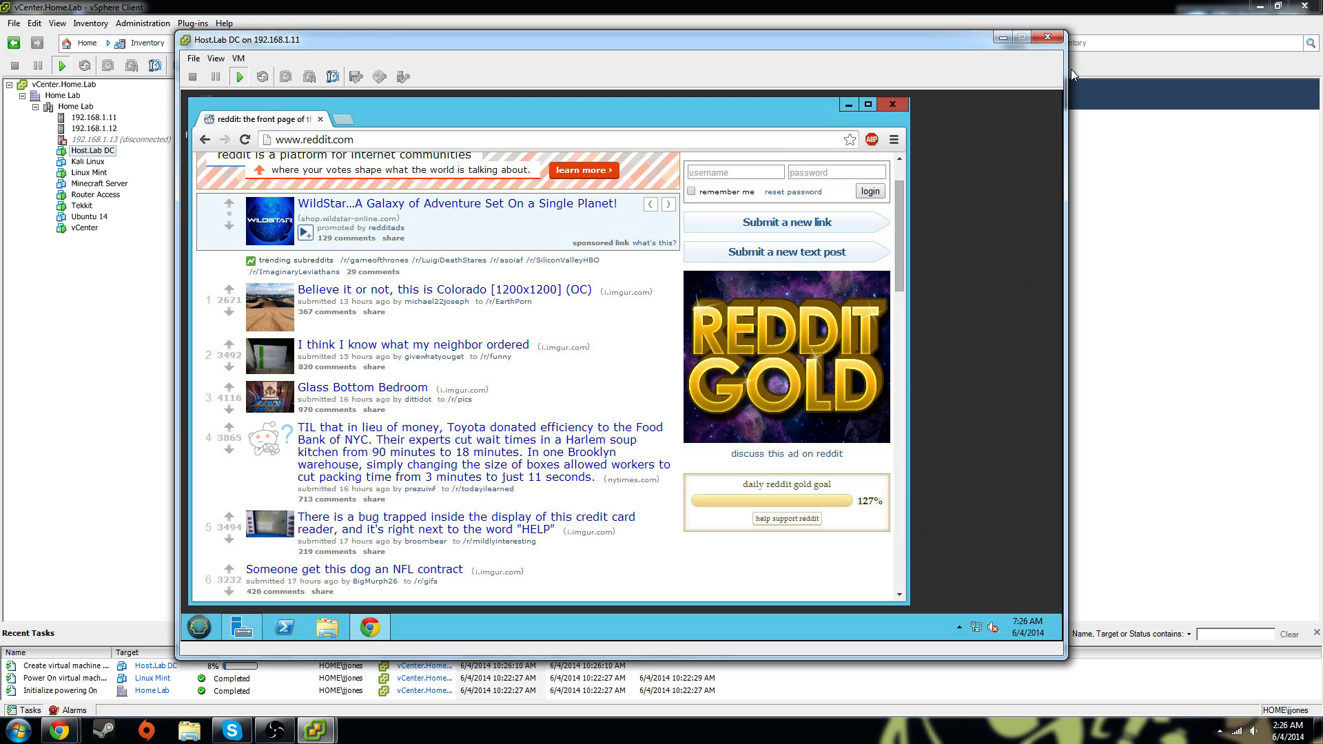
pyautogui.click(1046, 40)
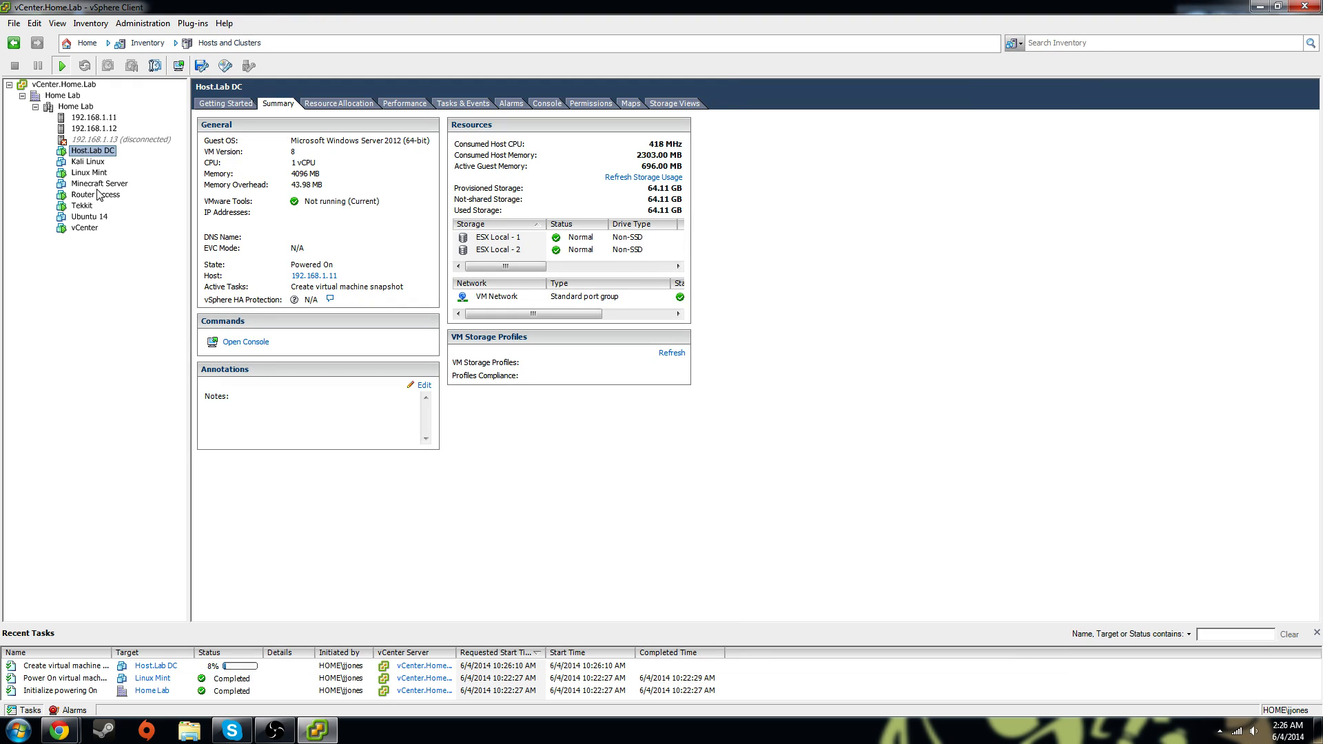
# Power off Linux Mint via Power > Power Off, confirm Yes, then select Router Access
pyautogui.click(87, 173)
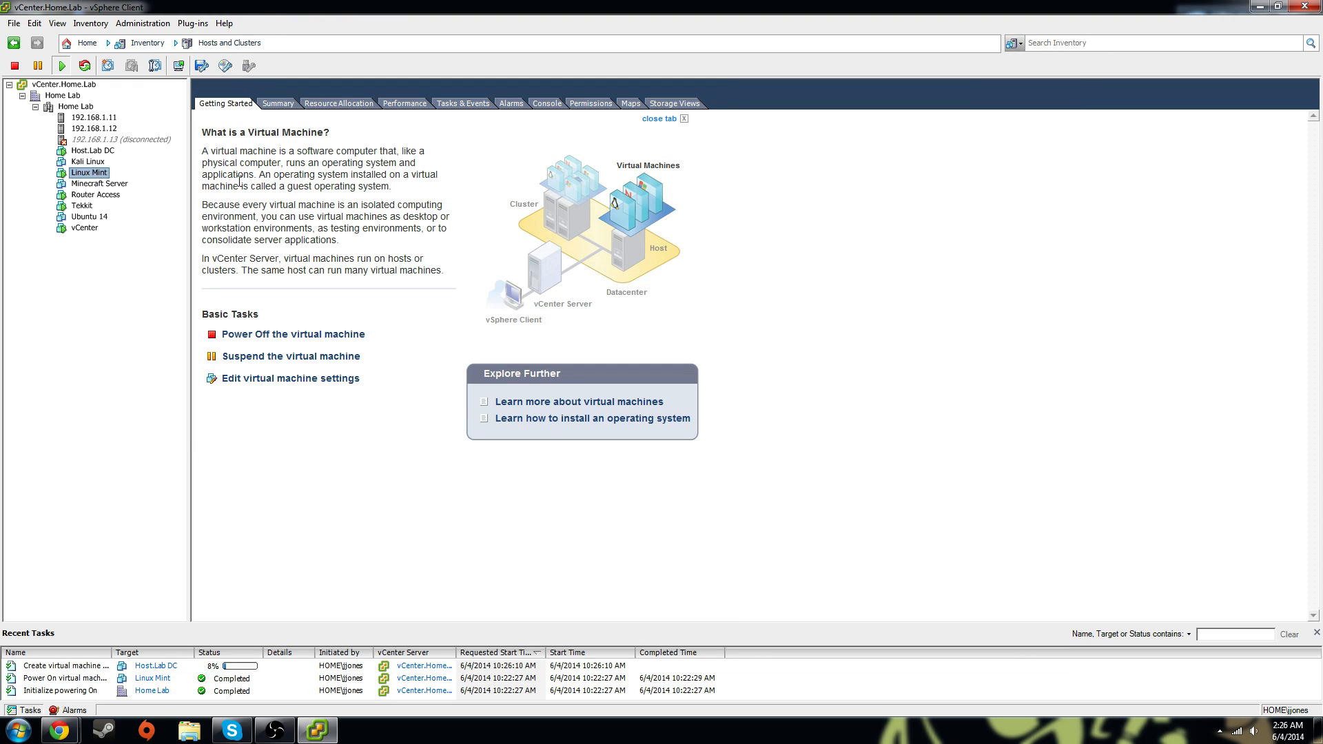
pyautogui.rightClick(101, 180)
pyautogui.moveTo(131, 184)
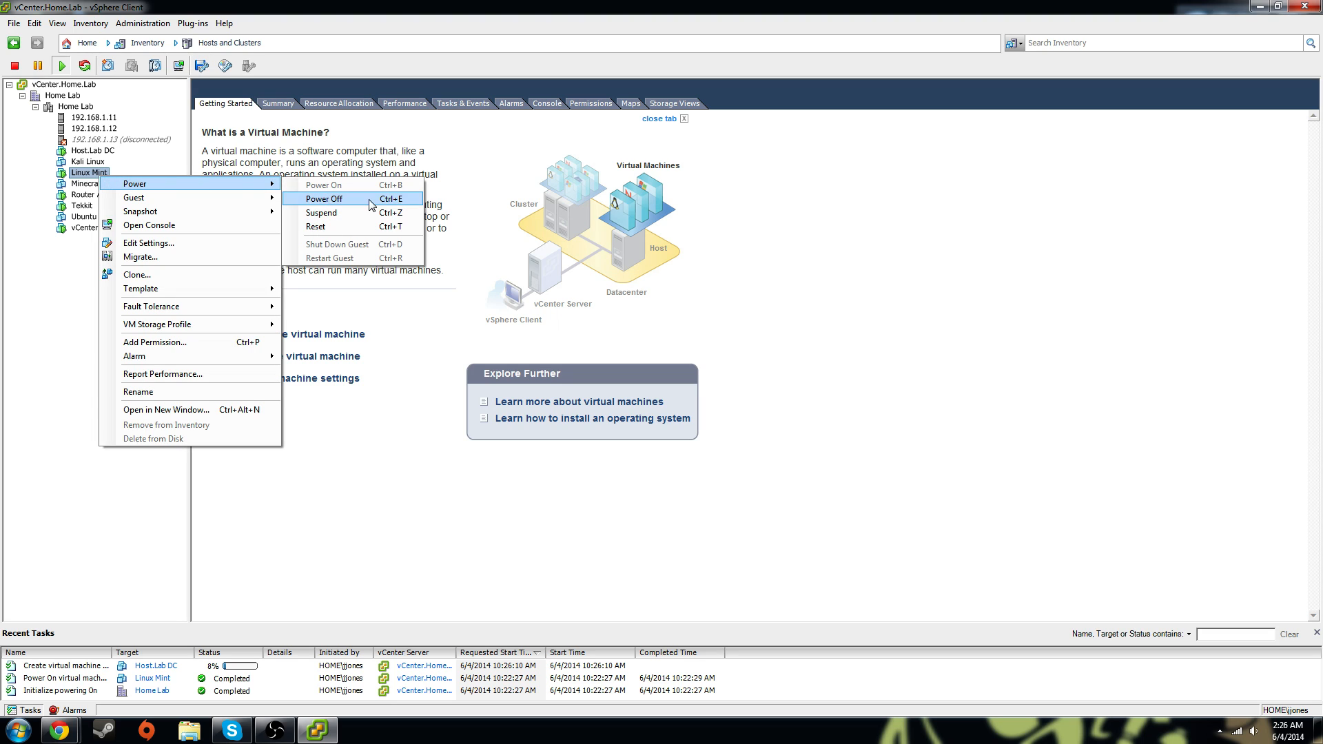
pyautogui.click(344, 199)
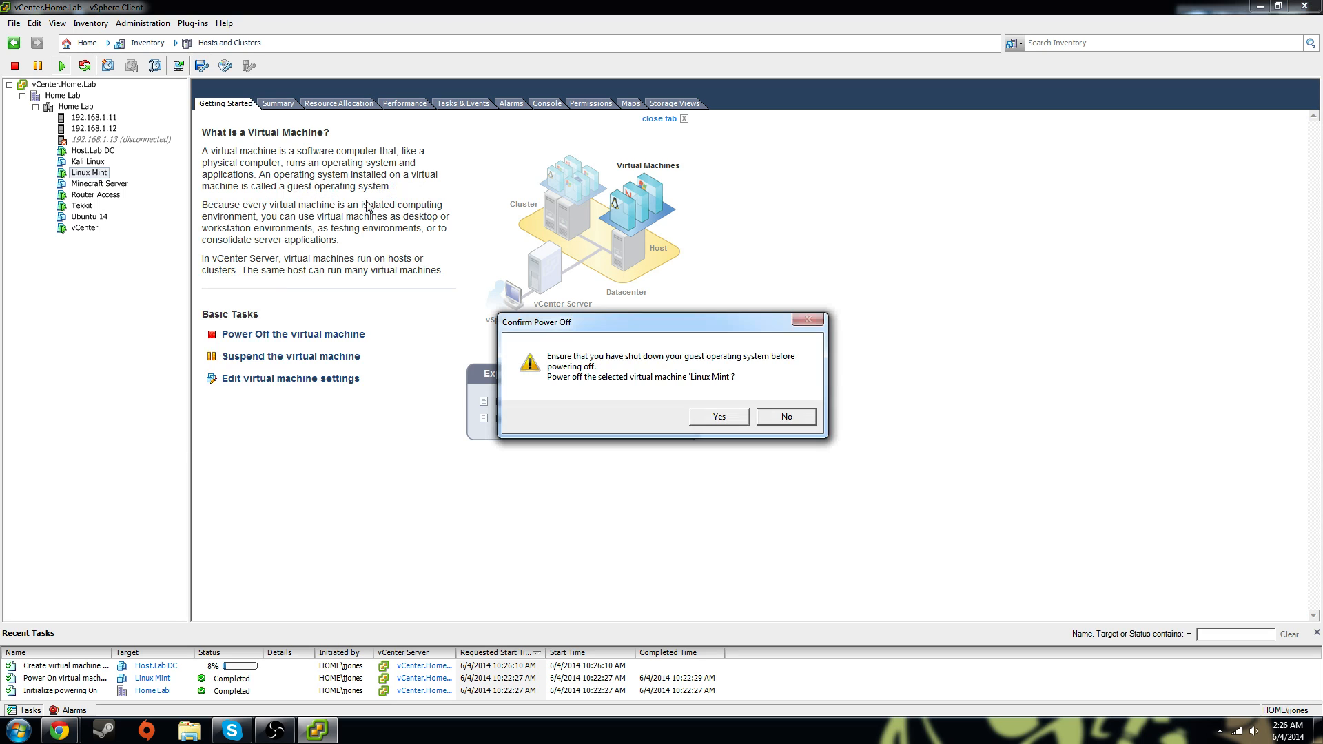
pyautogui.click(724, 420)
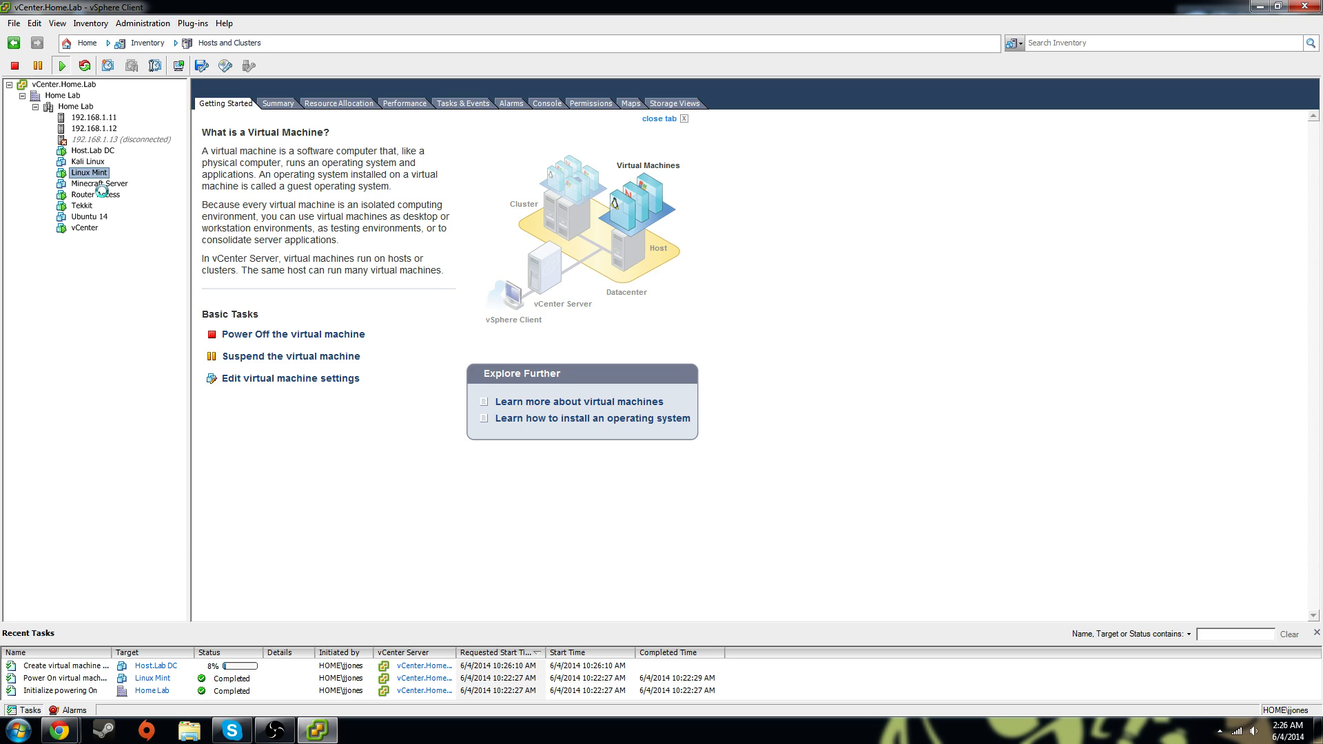
pyautogui.click(103, 195)
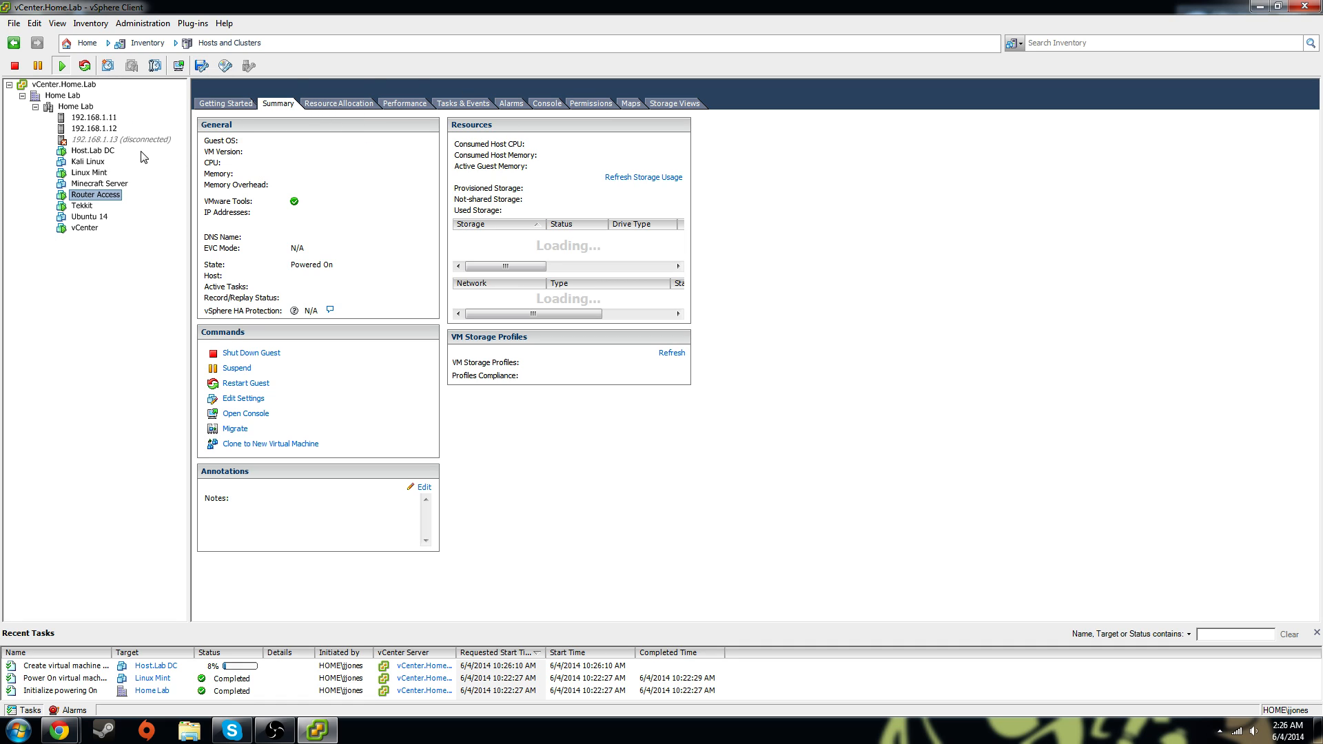
# Browse the Linux Mint and vCenter VMs, checking vCenter's Resource Allocation and Summary
pyautogui.click(110, 150)
pyautogui.click(89, 173)
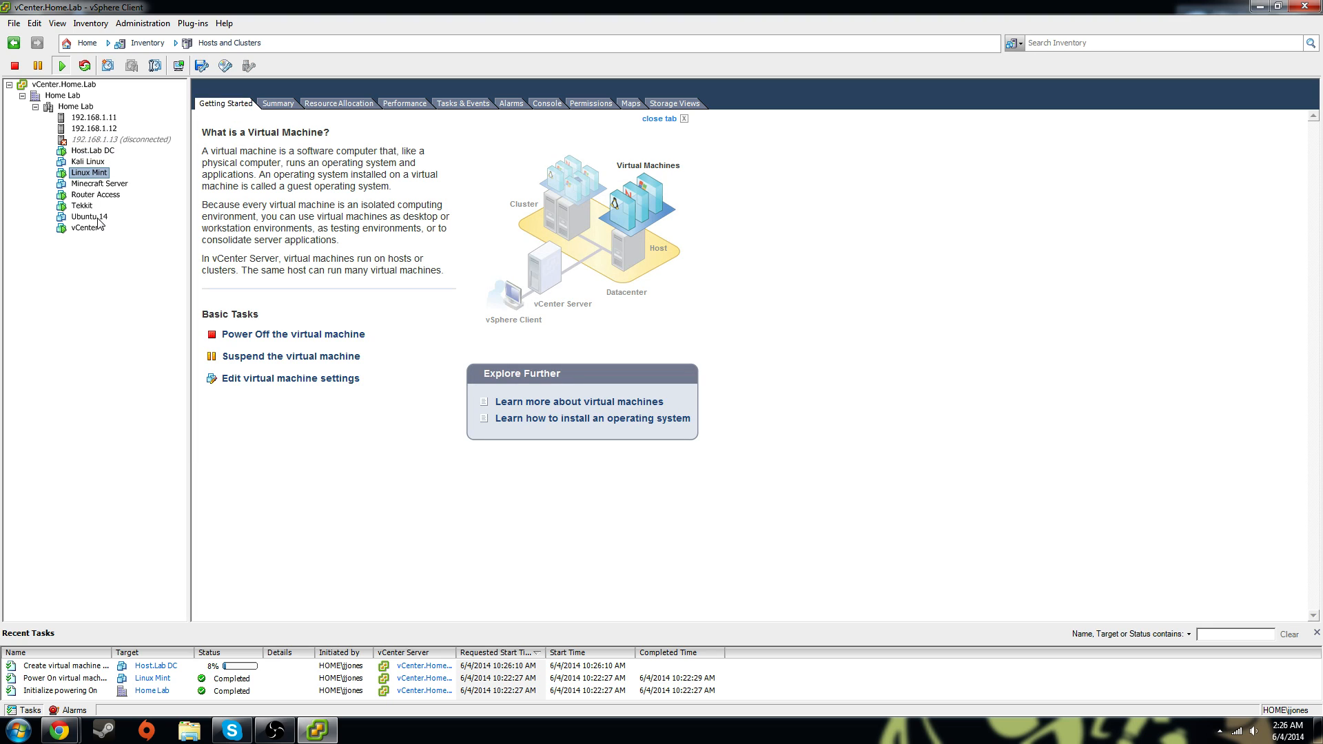
pyautogui.click(94, 229)
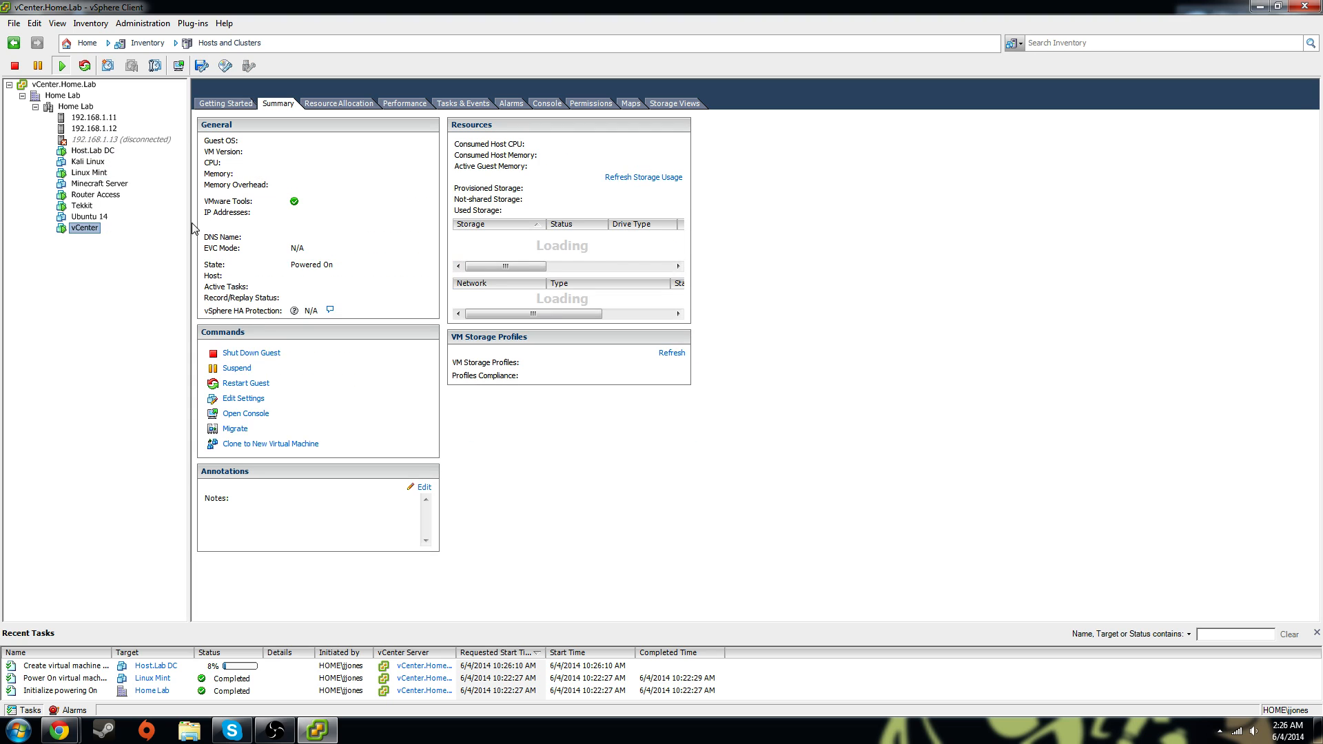
pyautogui.click(354, 105)
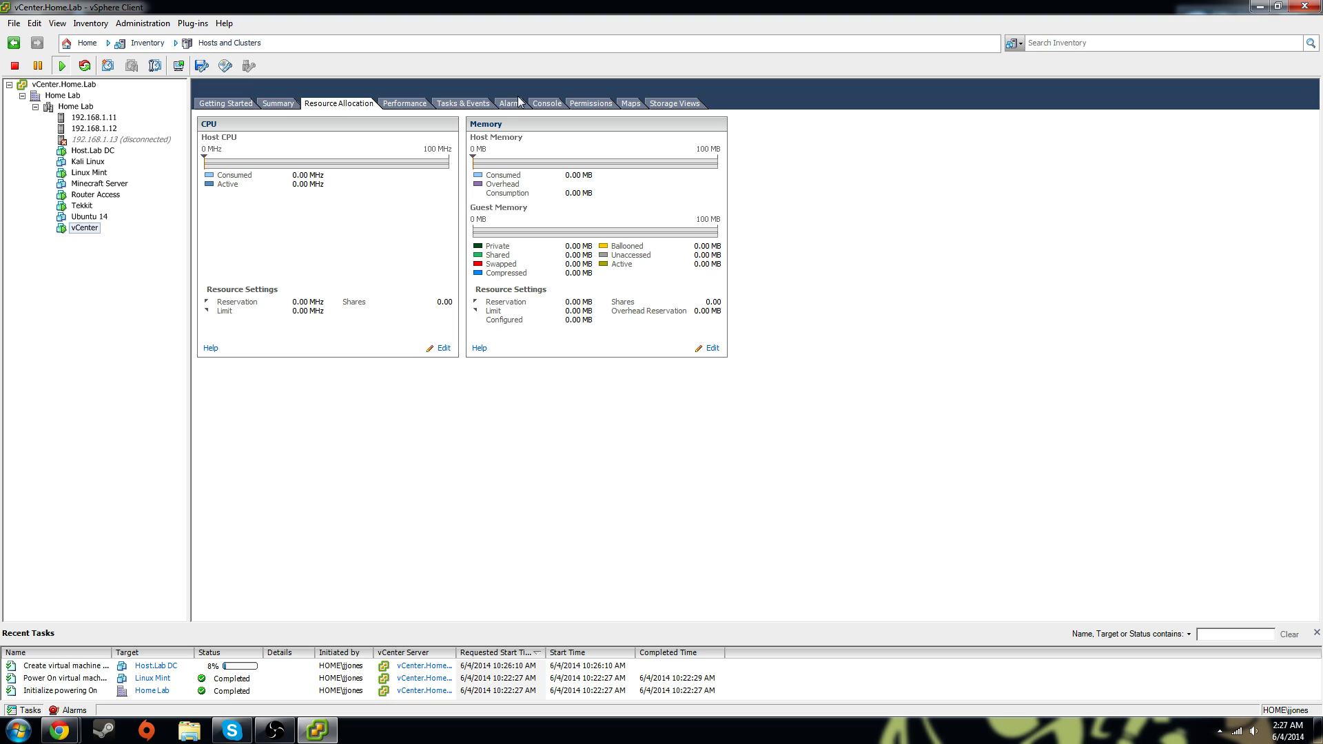
pyautogui.click(277, 103)
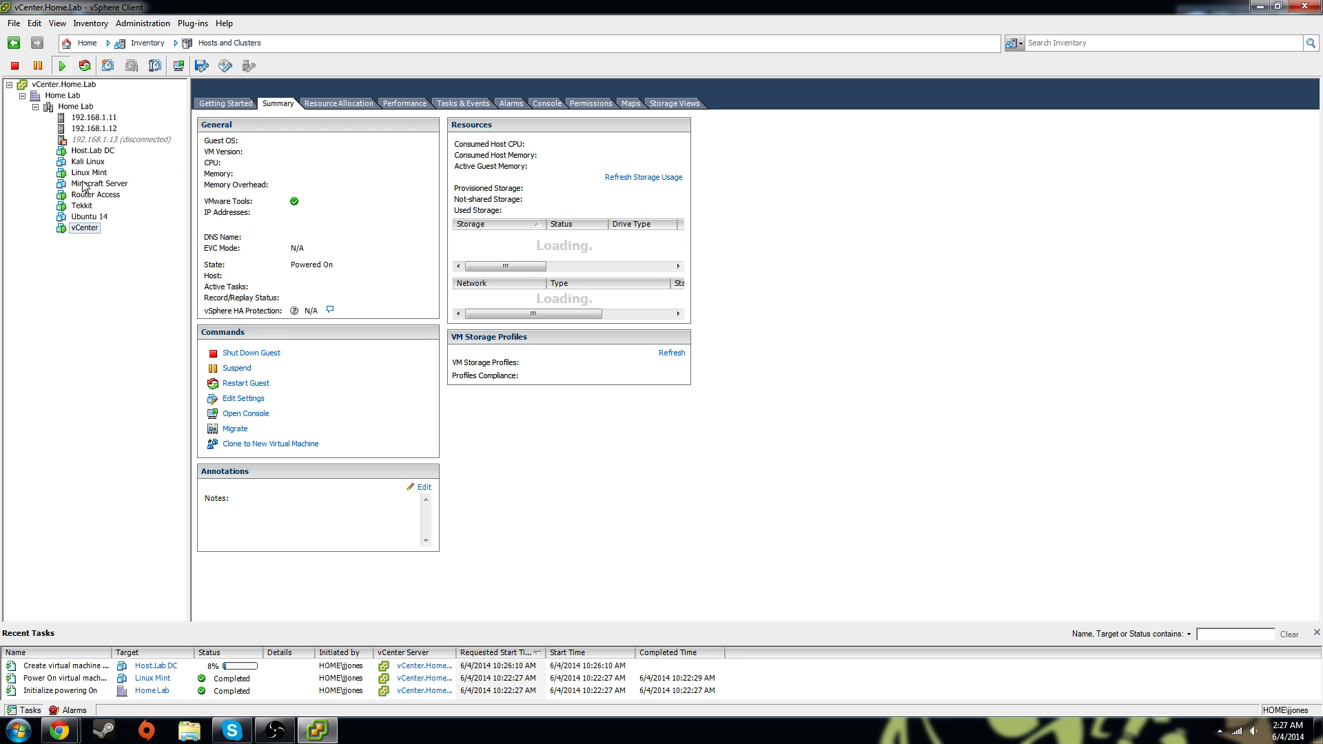
# Check Host.Lab DC's task and event history, then revisit vCenter and Linux Mint's summary
pyautogui.click(100, 151)
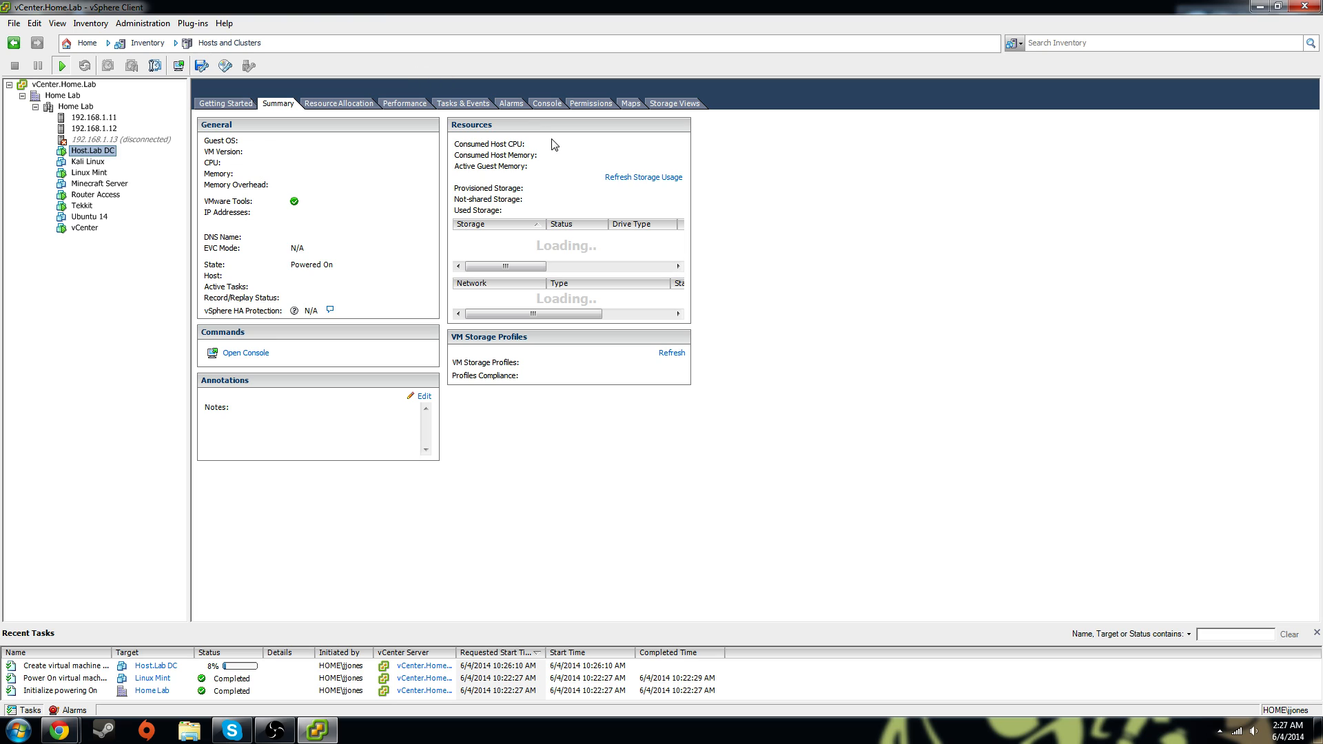
pyautogui.click(458, 103)
pyautogui.click(278, 103)
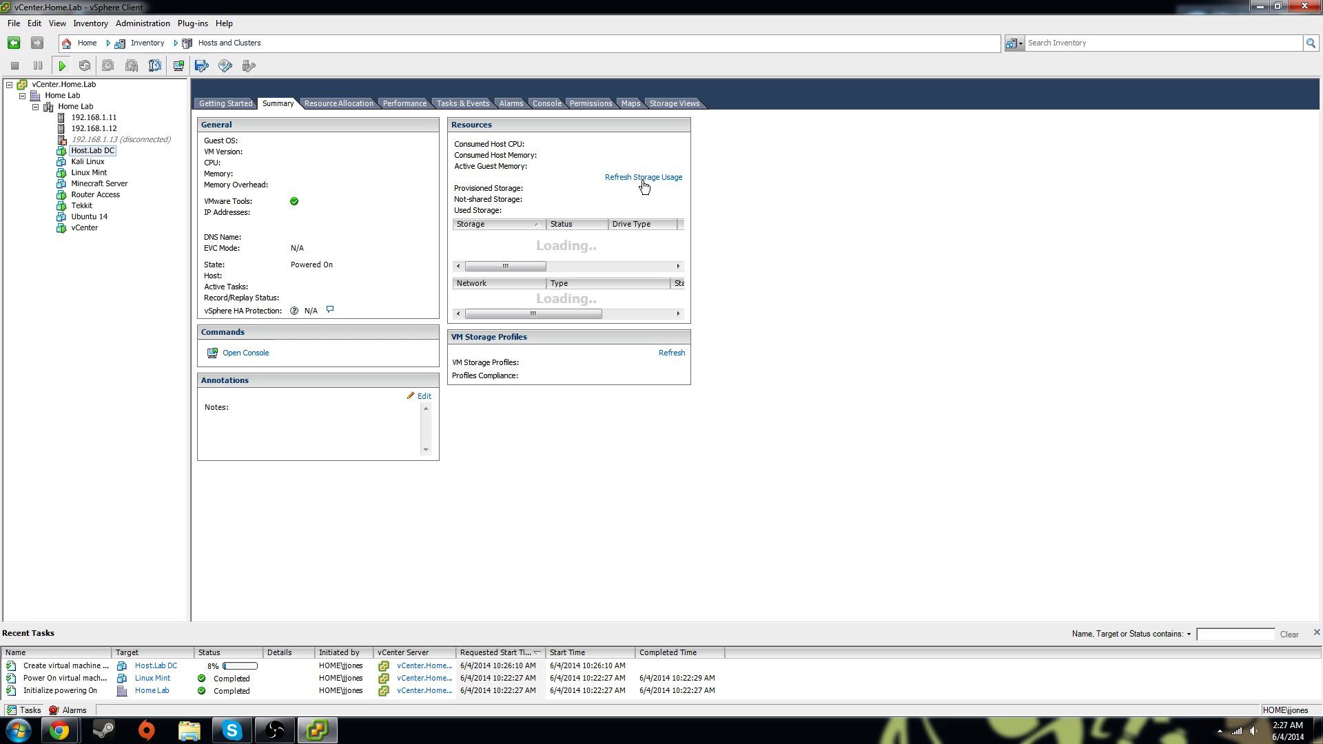
pyautogui.click(85, 228)
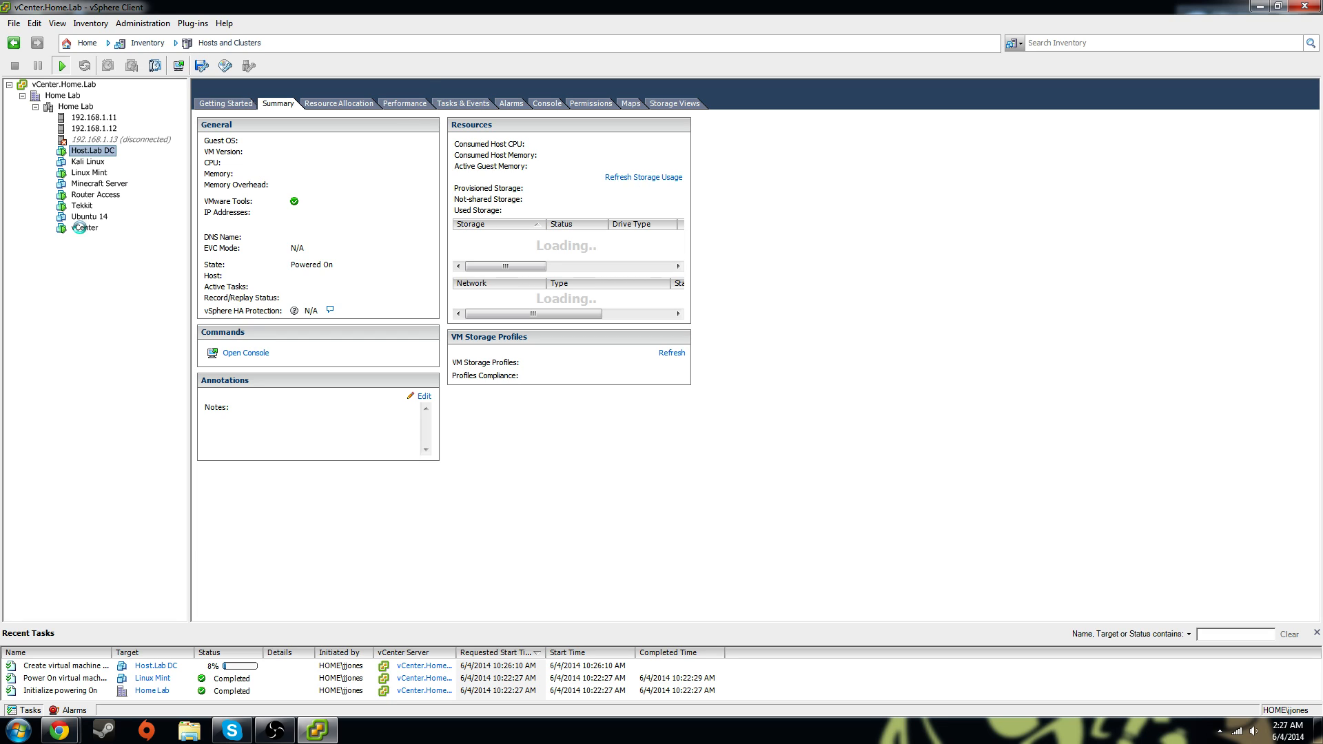
pyautogui.click(101, 174)
pyautogui.click(275, 105)
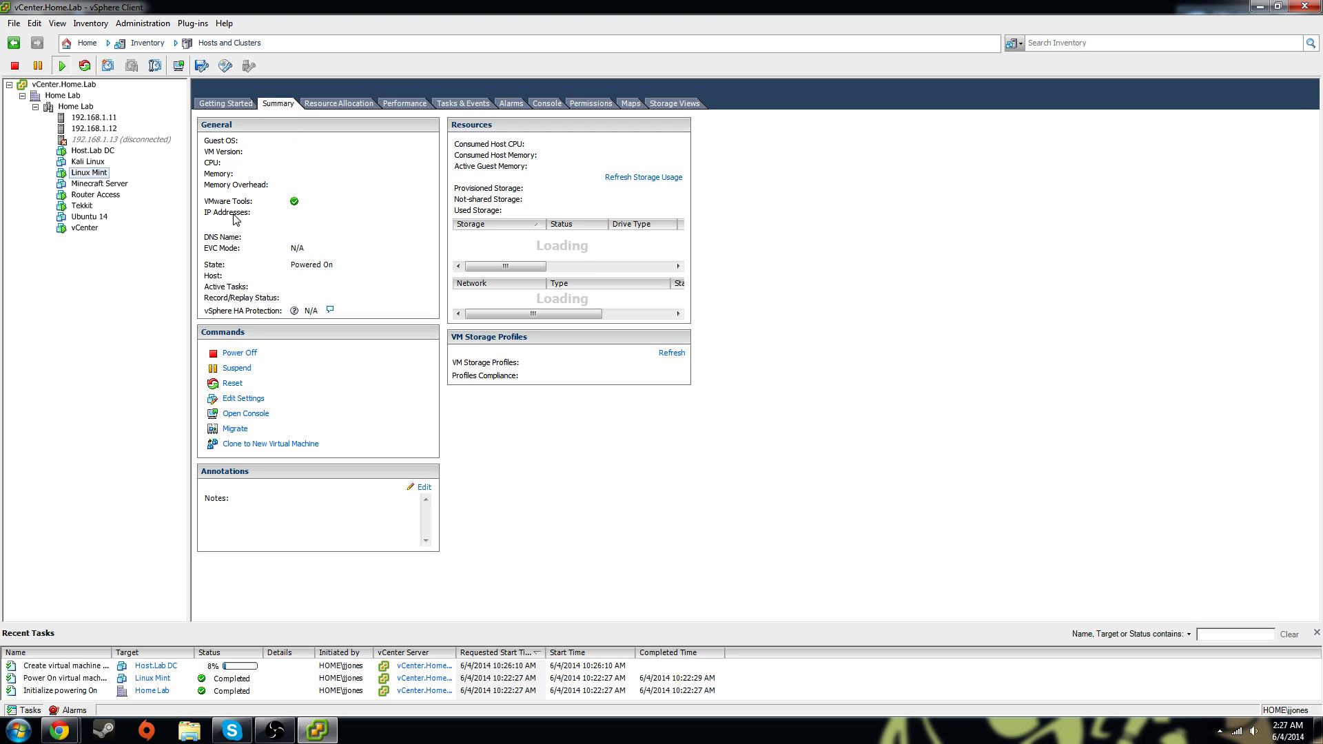
# Glance at the Tekkit, Router Access and Host.Lab DC VMs, then select host 192.168.1.11
pyautogui.click(81, 205)
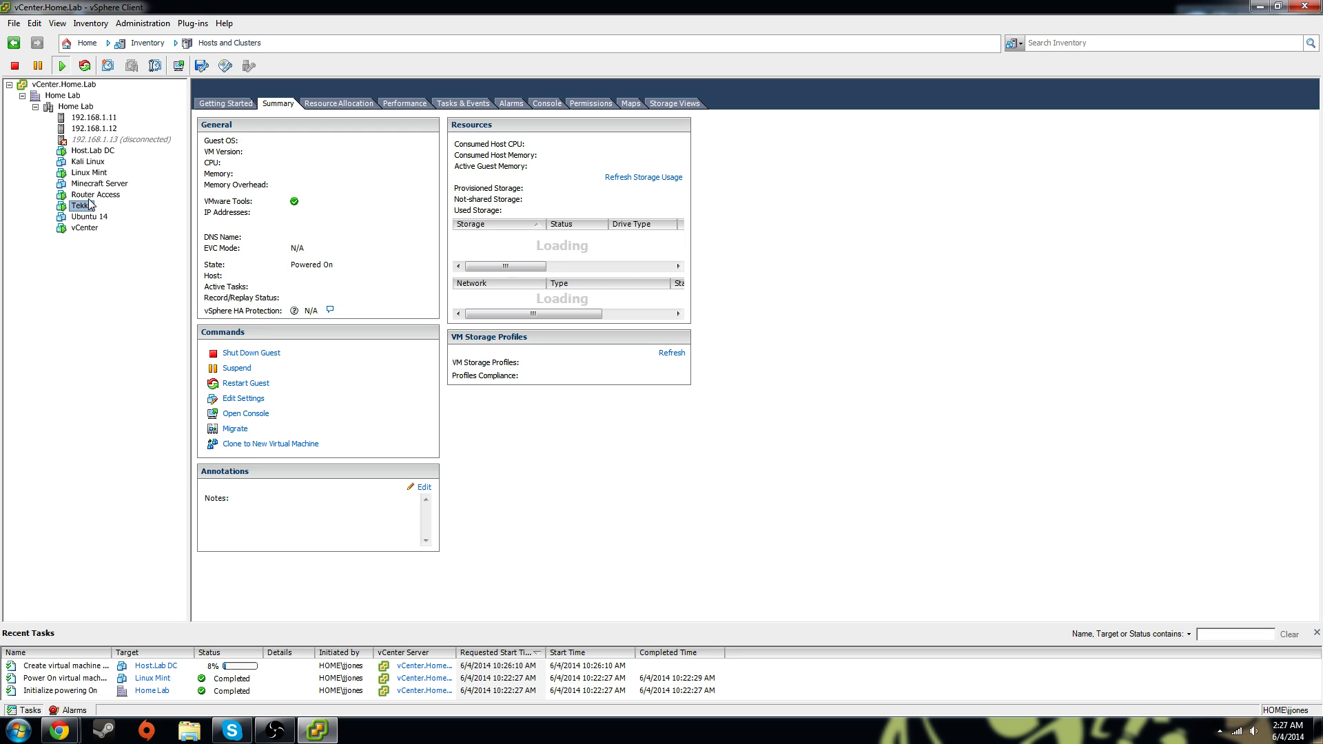
pyautogui.click(93, 195)
pyautogui.click(89, 151)
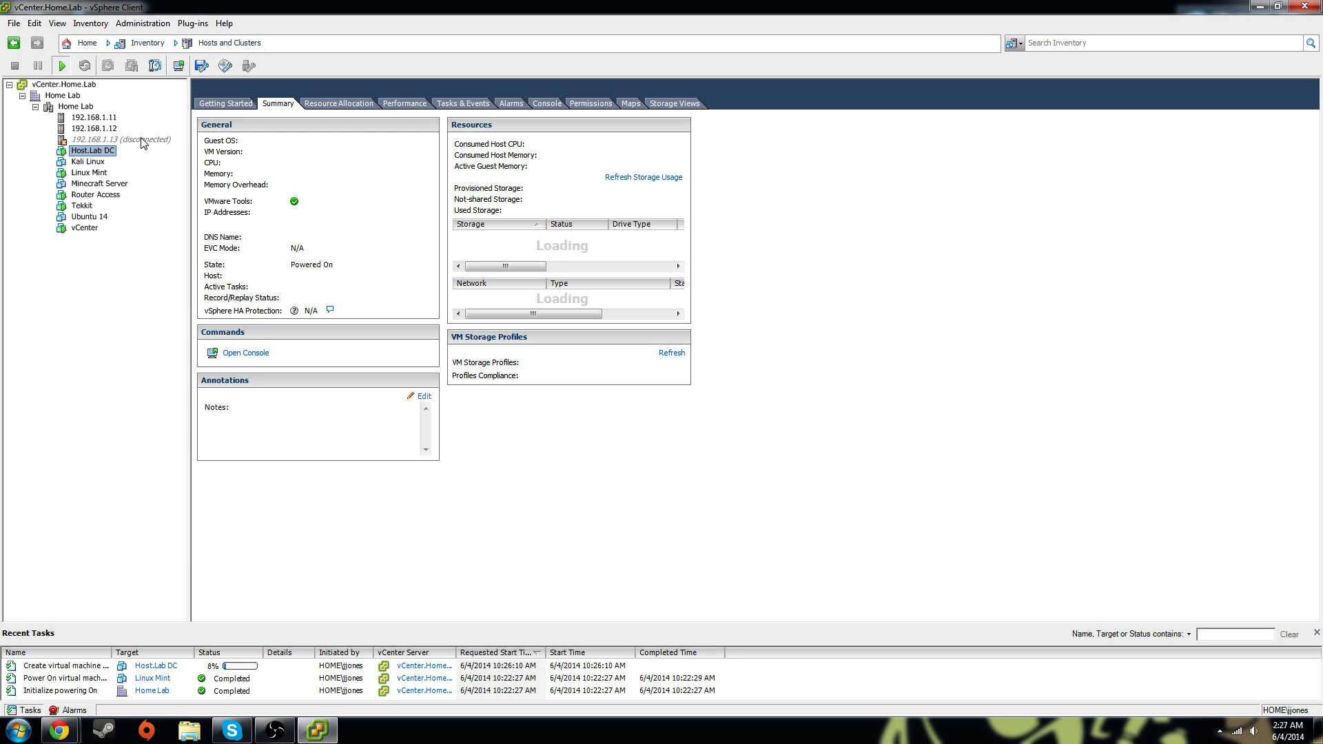
pyautogui.click(116, 119)
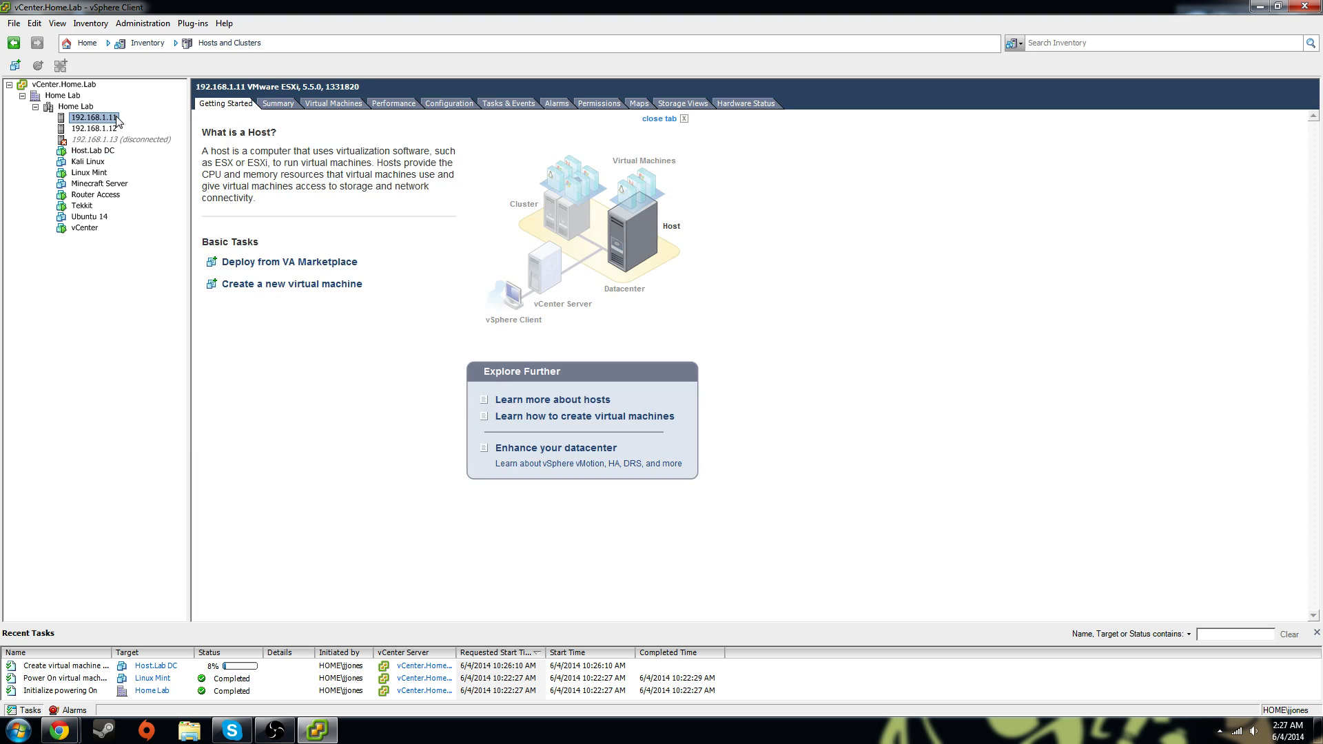
# Go from host 192.168.1.11's Summary to the Configuration tab's Storage datastore list
pyautogui.click(279, 105)
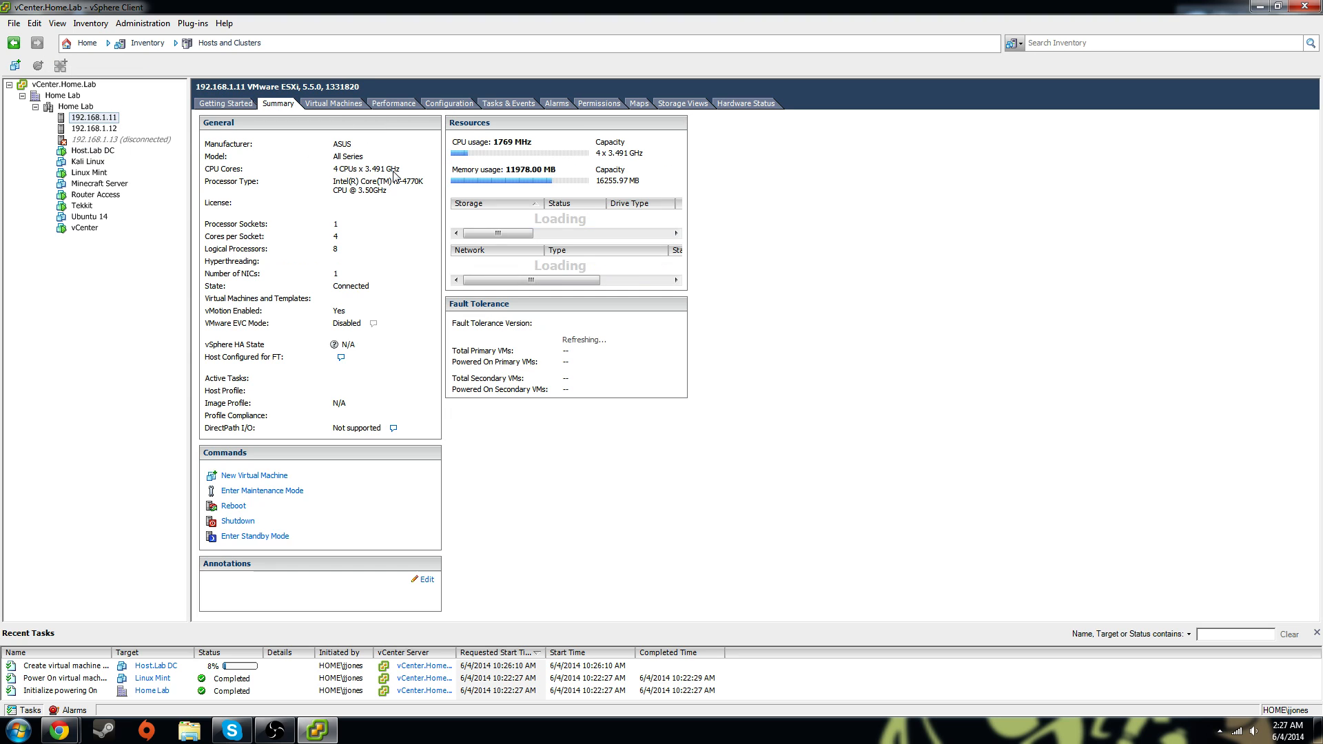
pyautogui.click(447, 105)
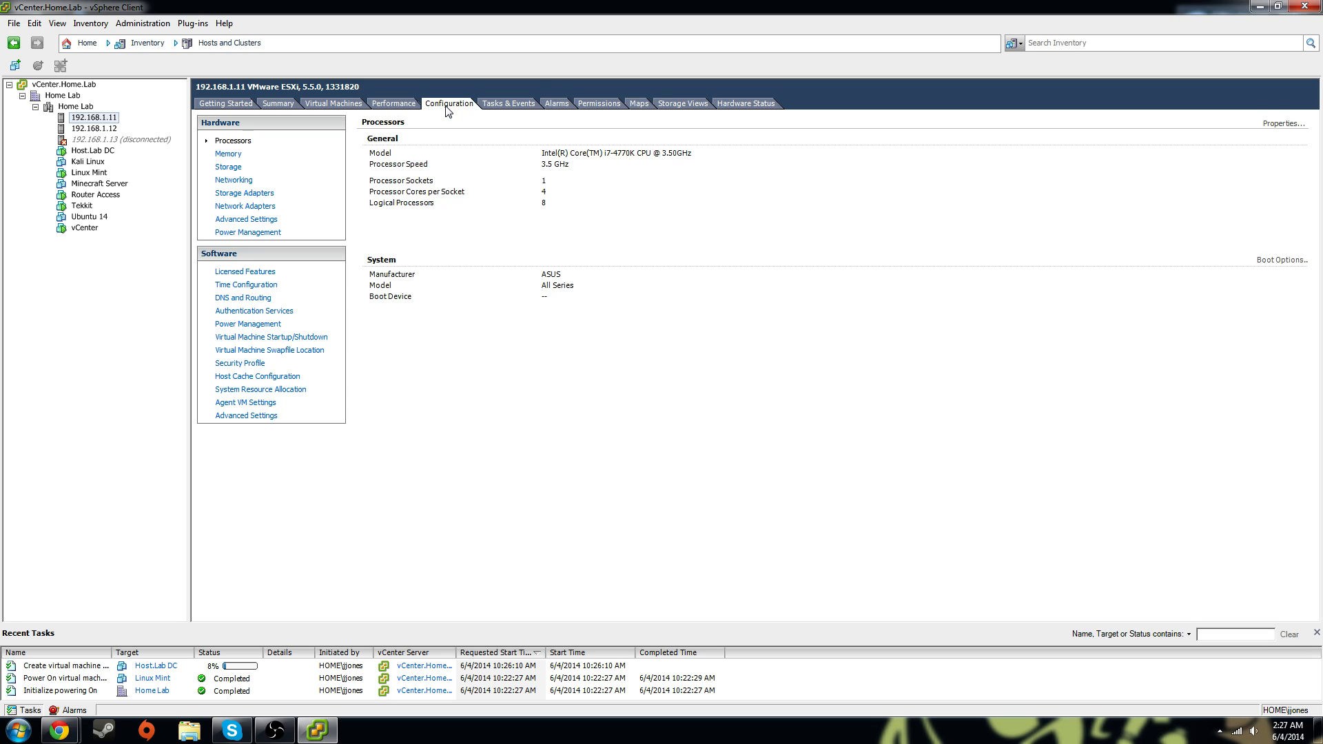
pyautogui.click(233, 170)
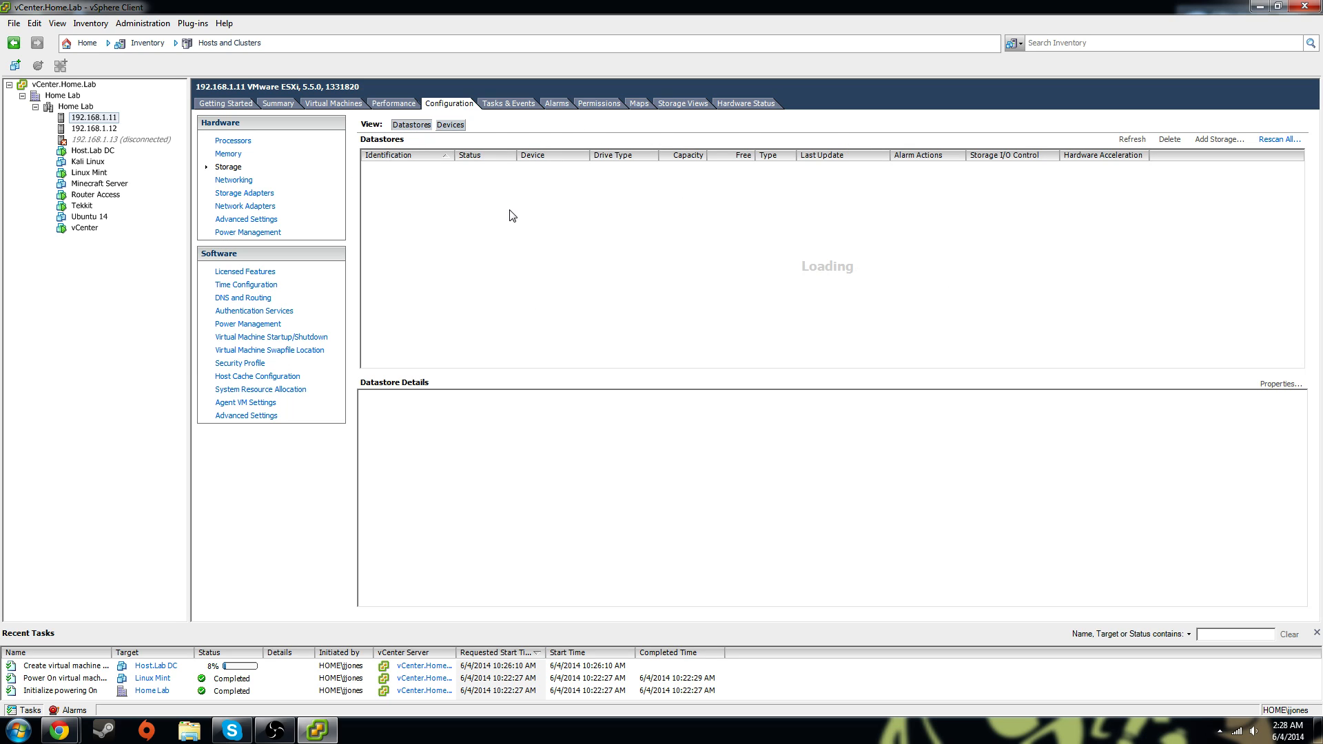
# Cancel a Rescan All, check Storage Adapters, return to Storage, then widen the Recent Tasks Name column
pyautogui.click(1294, 142)
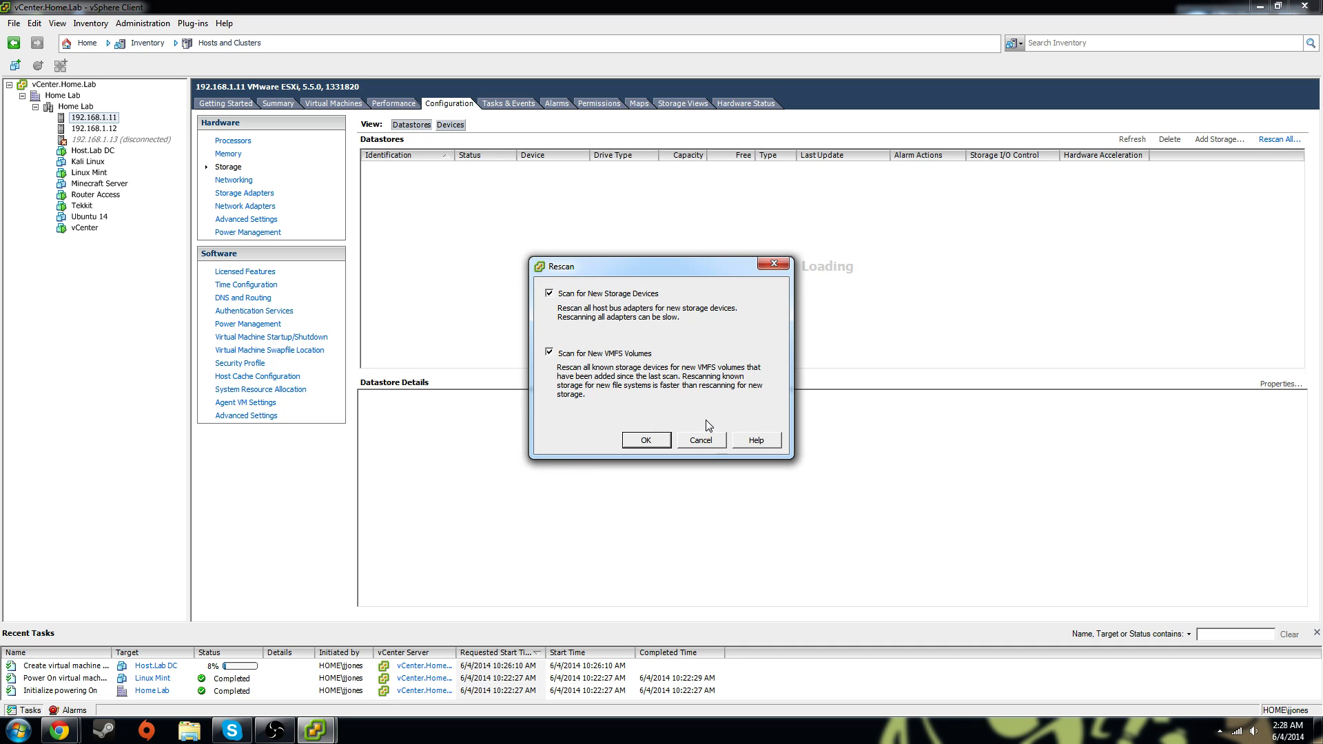
pyautogui.click(697, 441)
pyautogui.click(245, 193)
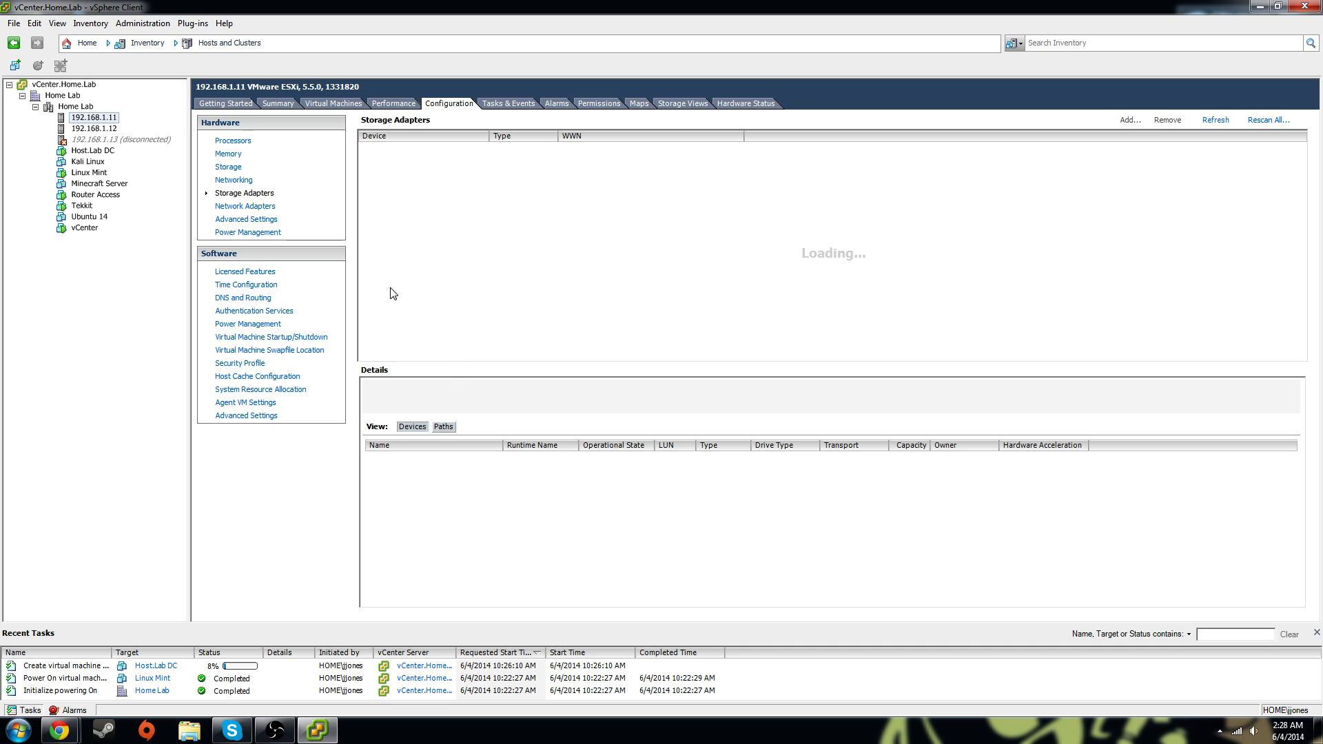
pyautogui.click(226, 166)
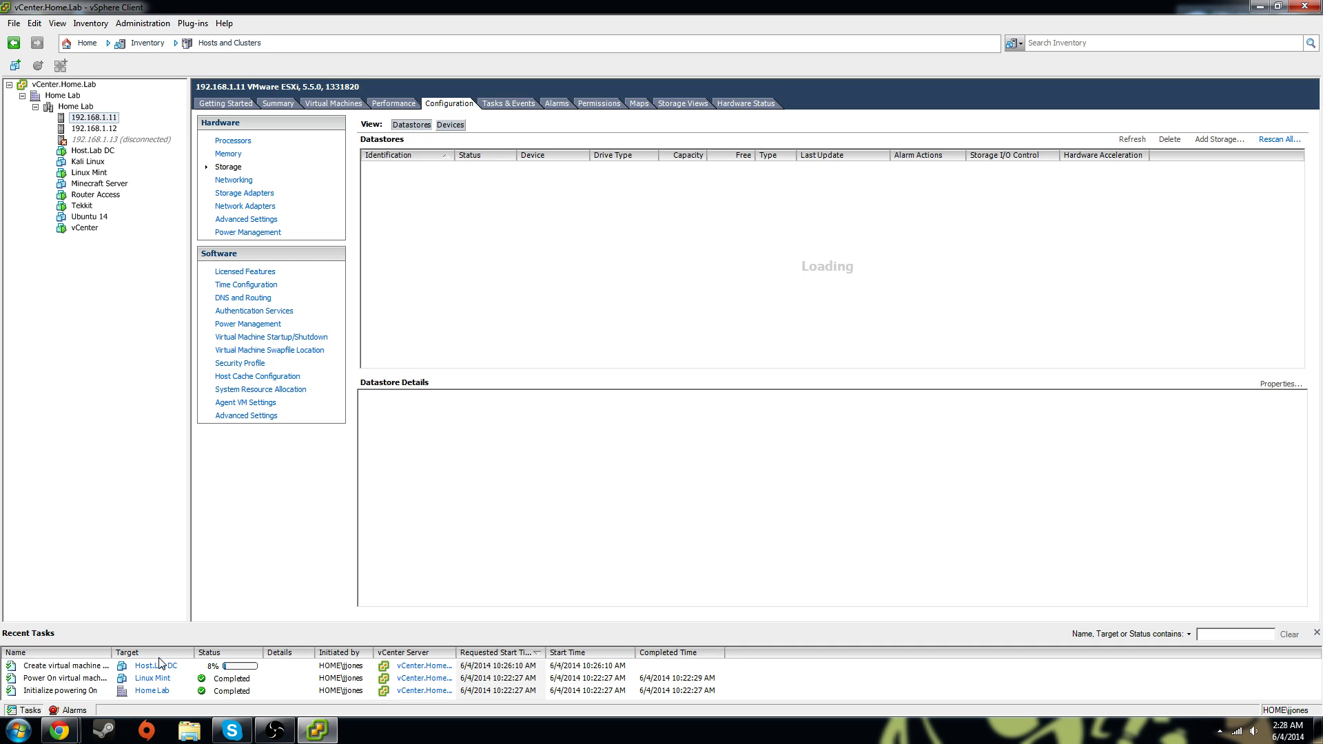
pyautogui.click(100, 667)
pyautogui.moveTo(111, 652); pyautogui.dragTo(145, 655)
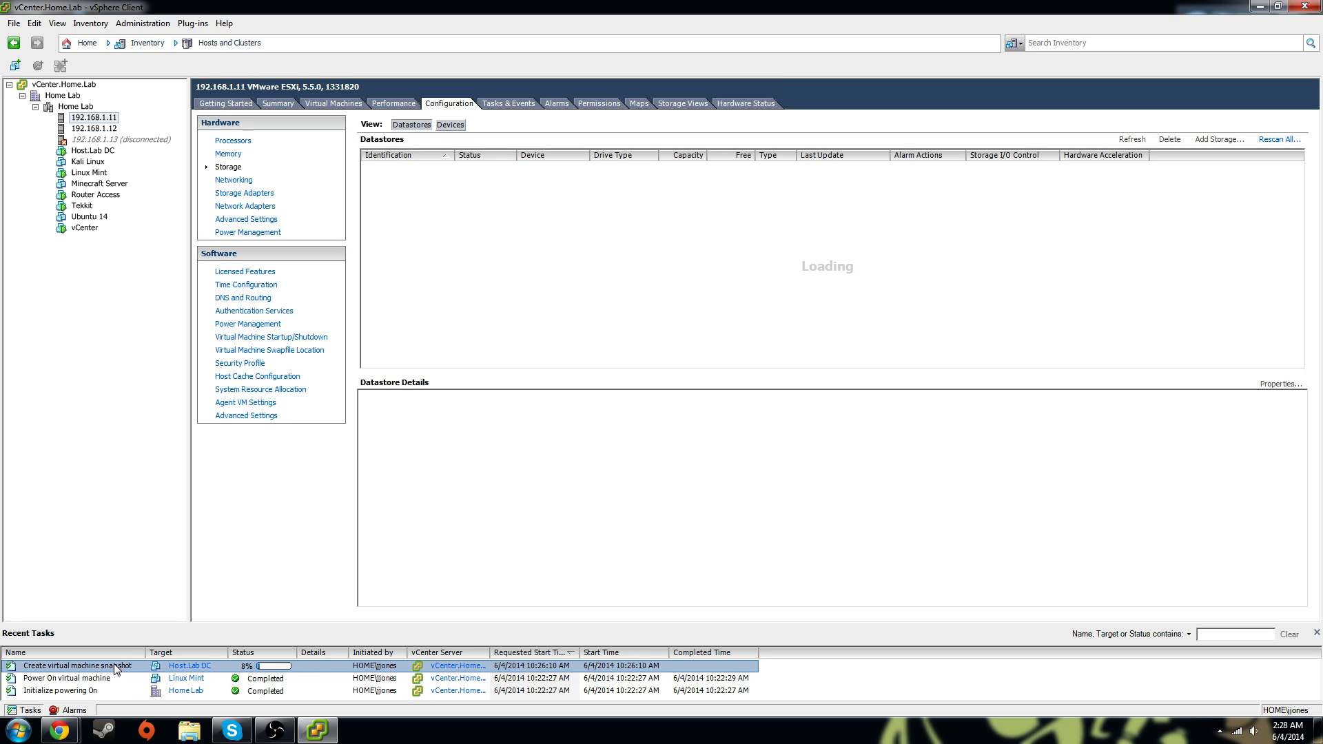
# Dismiss the snapshot task's menu unchanged and view host 192.168.1.11's Summary with CPU, memory and licence
pyautogui.rightClick(115, 668)
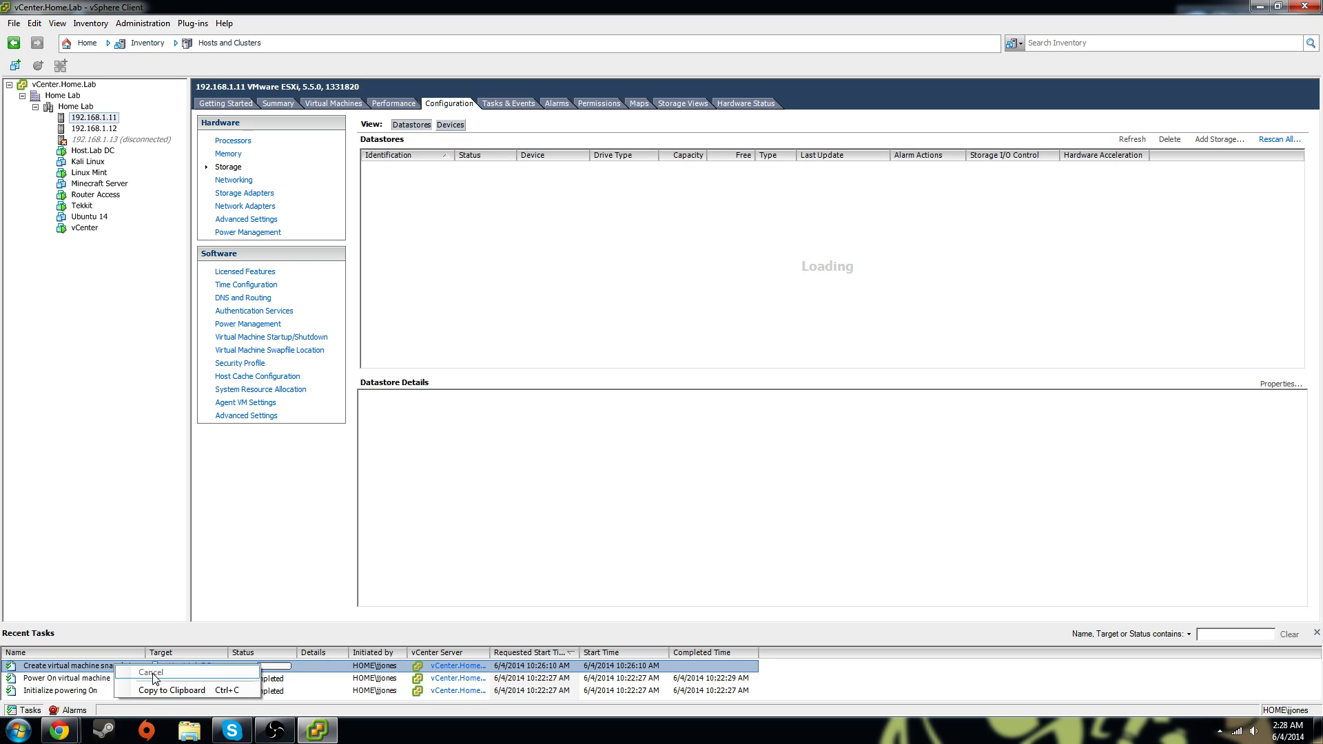
pyautogui.click(95, 671)
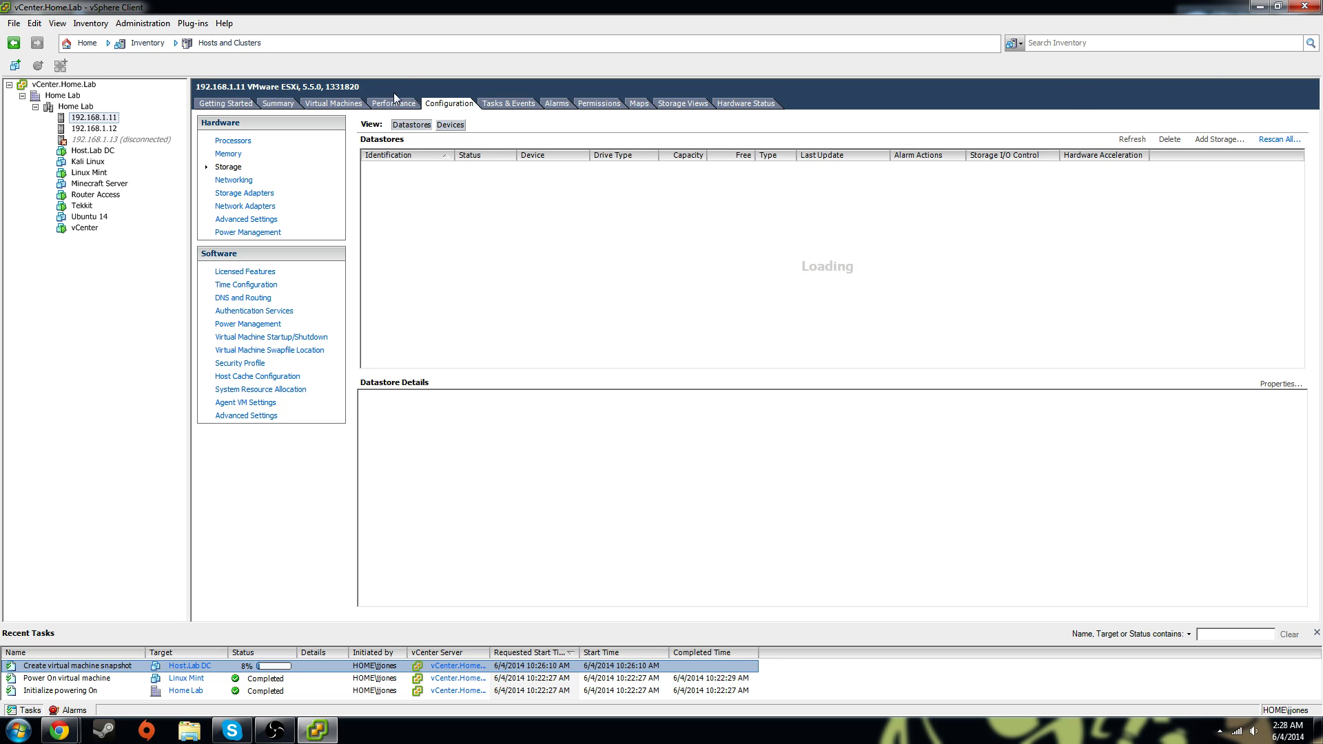
pyautogui.click(334, 103)
pyautogui.click(278, 104)
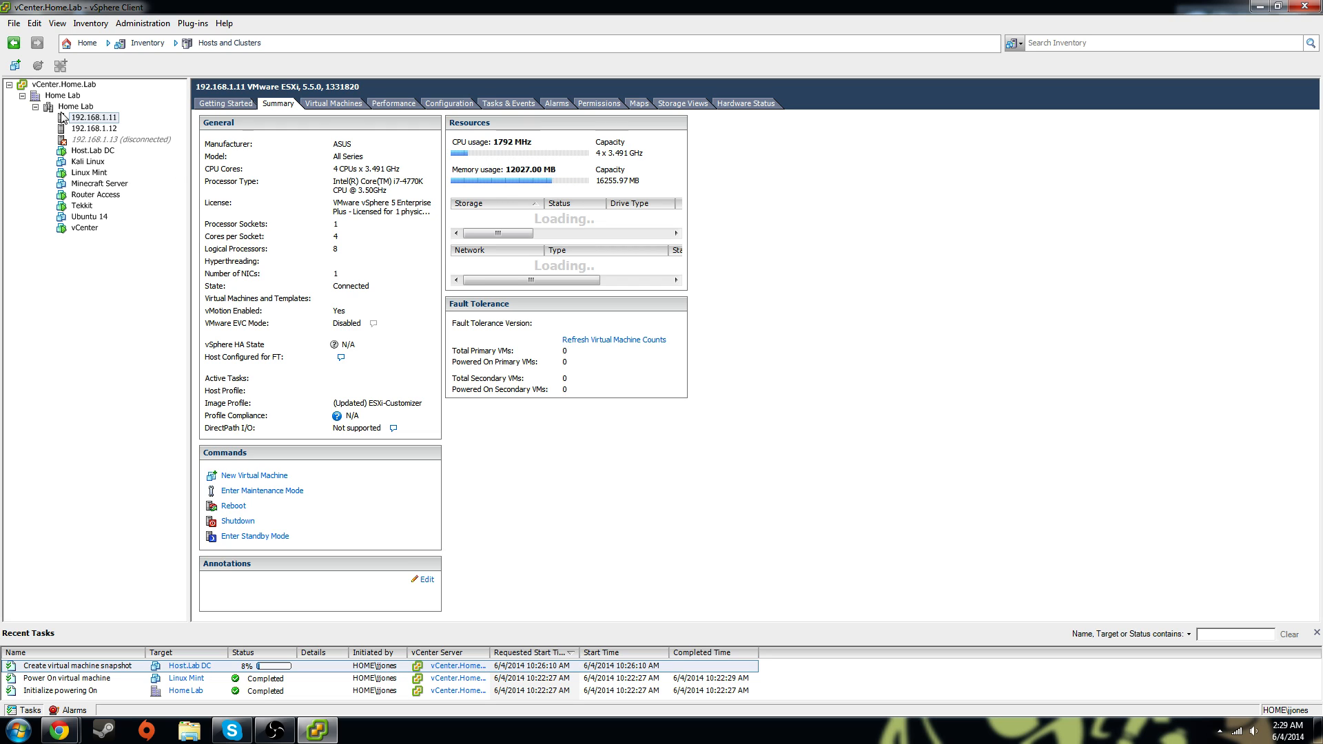
# View host 192.168.1.12's summary, then revisit host 192.168.1.11 and its Host.Lab DC, Linux Mint and Tekkit VMs
pyautogui.click(82, 129)
pyautogui.click(277, 104)
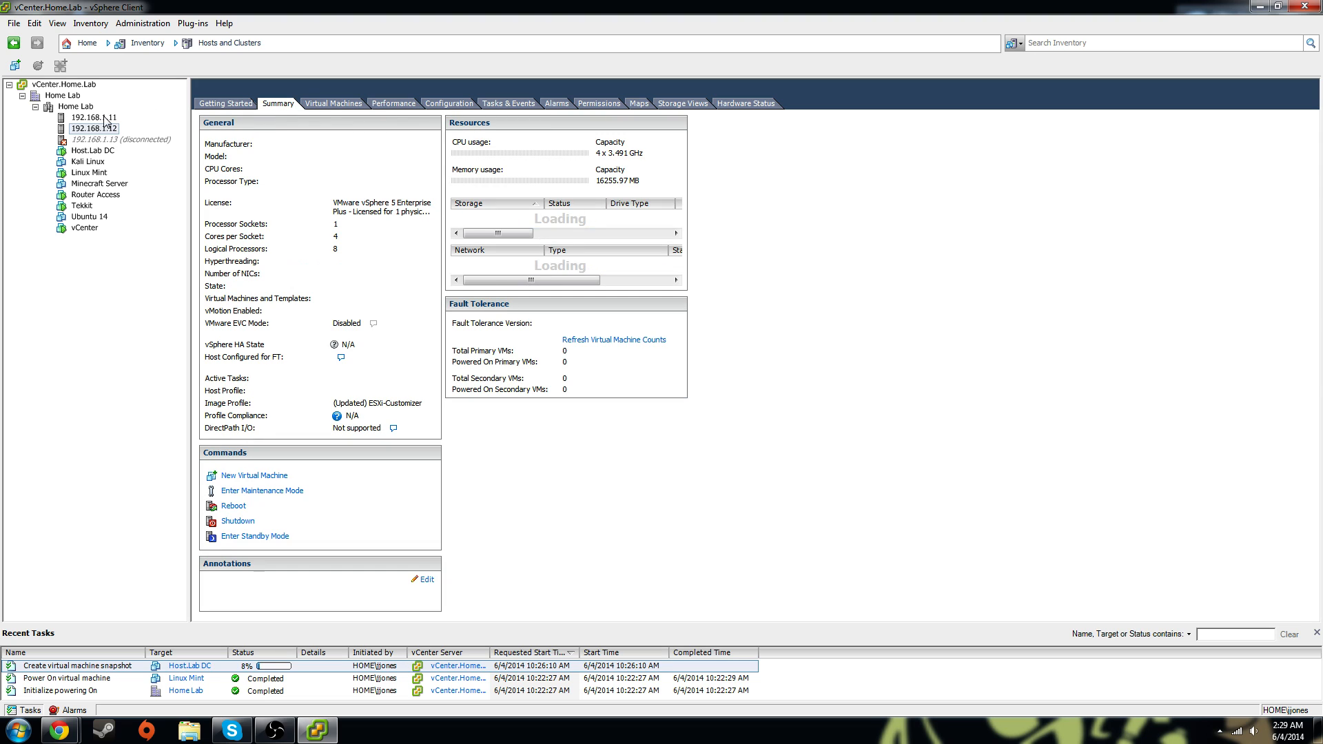
pyautogui.click(85, 118)
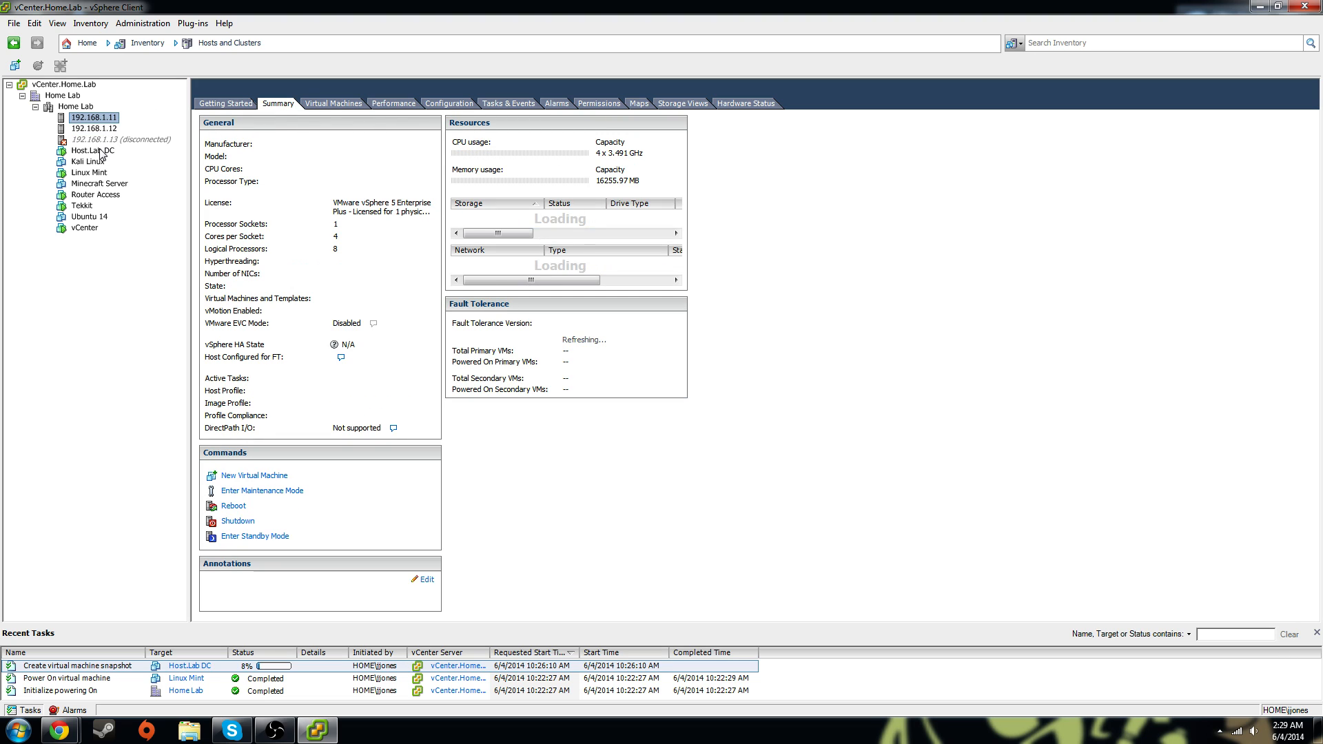
pyautogui.click(93, 151)
pyautogui.click(95, 173)
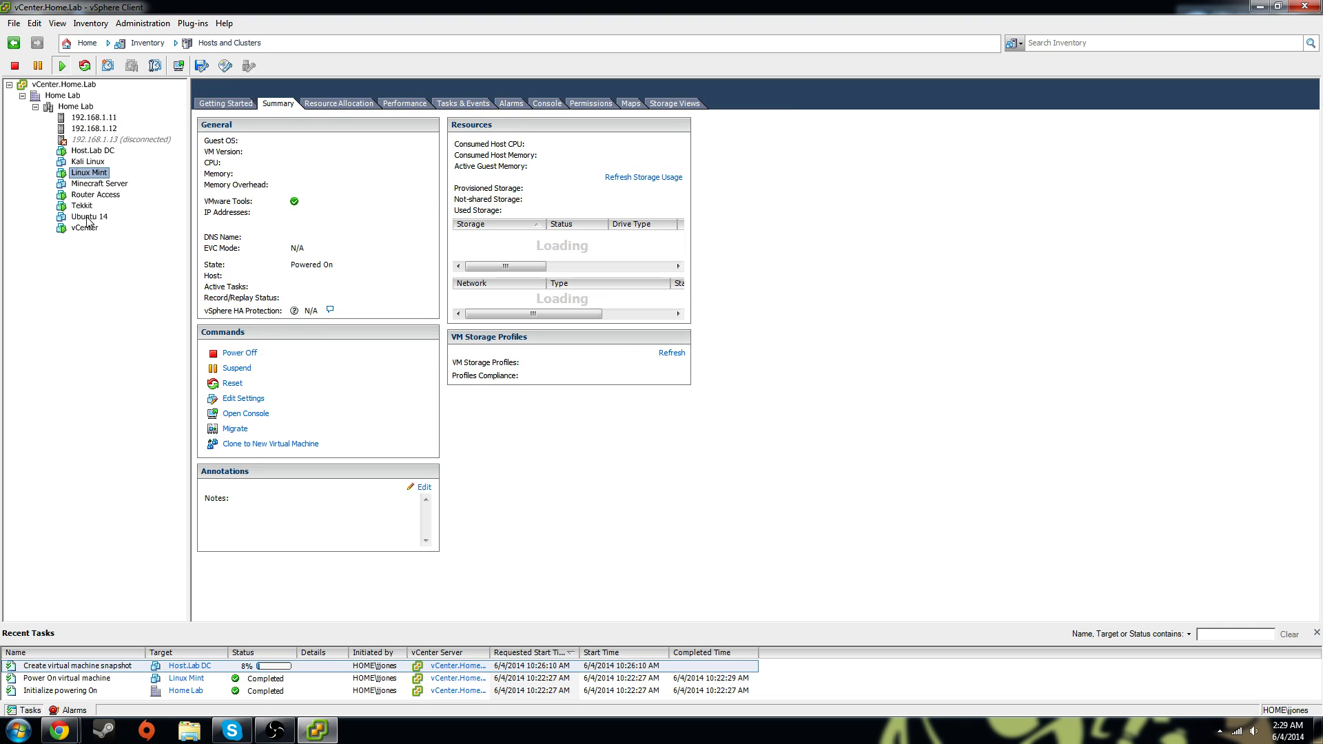
pyautogui.click(86, 206)
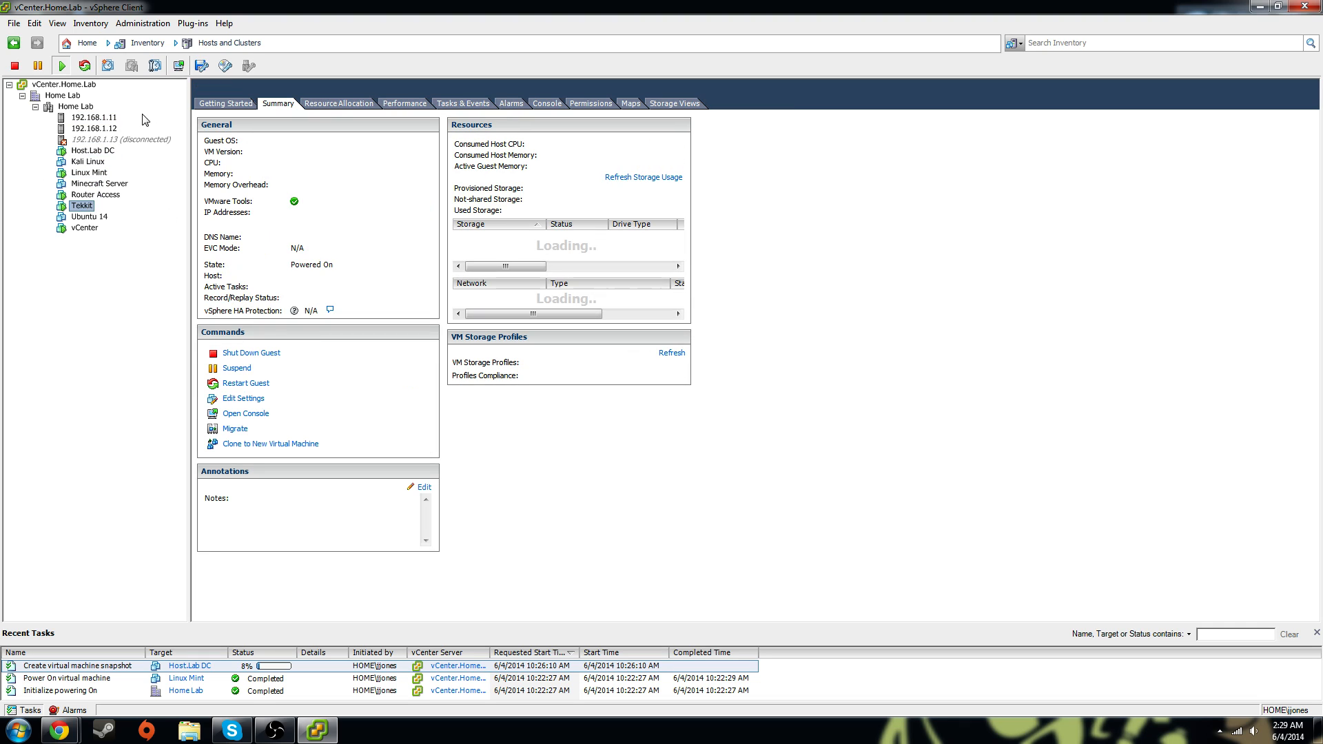
# Return to host 192.168.1.12 and open its Performance tab
pyautogui.click(97, 129)
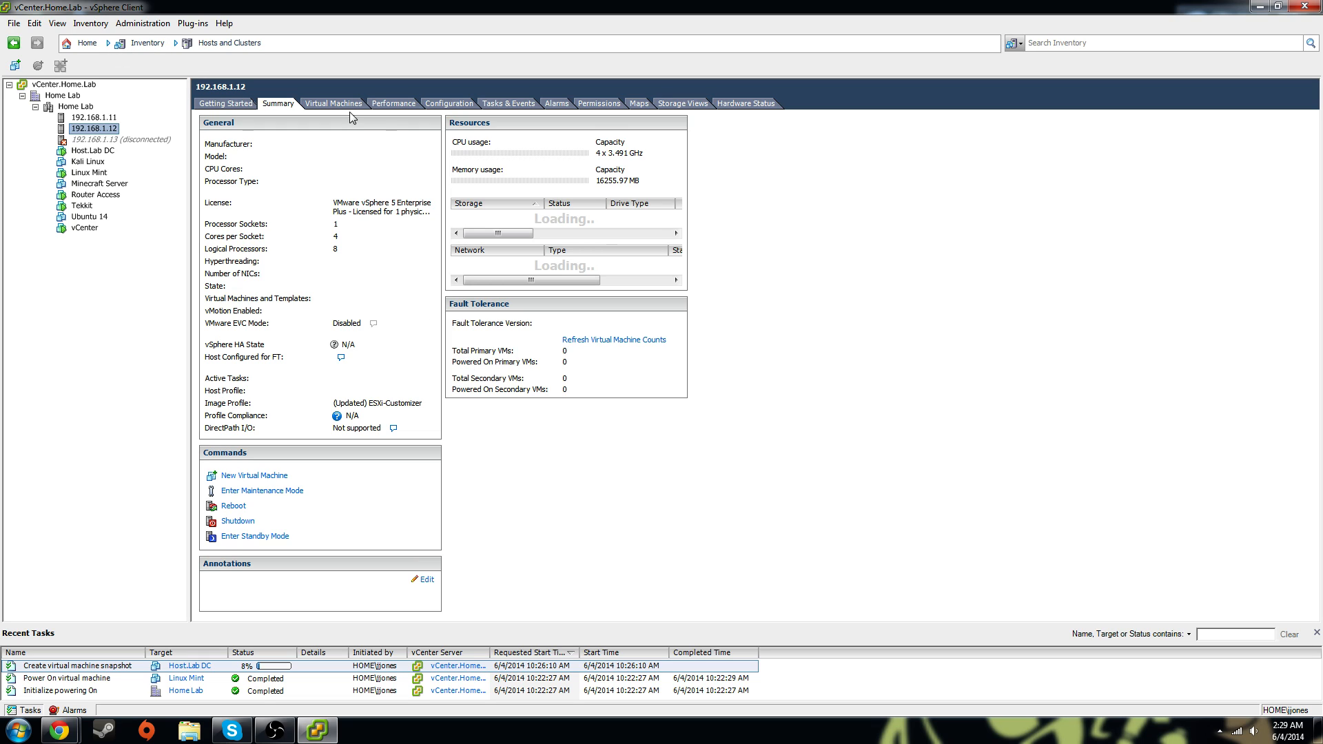
pyautogui.click(313, 102)
pyautogui.click(387, 105)
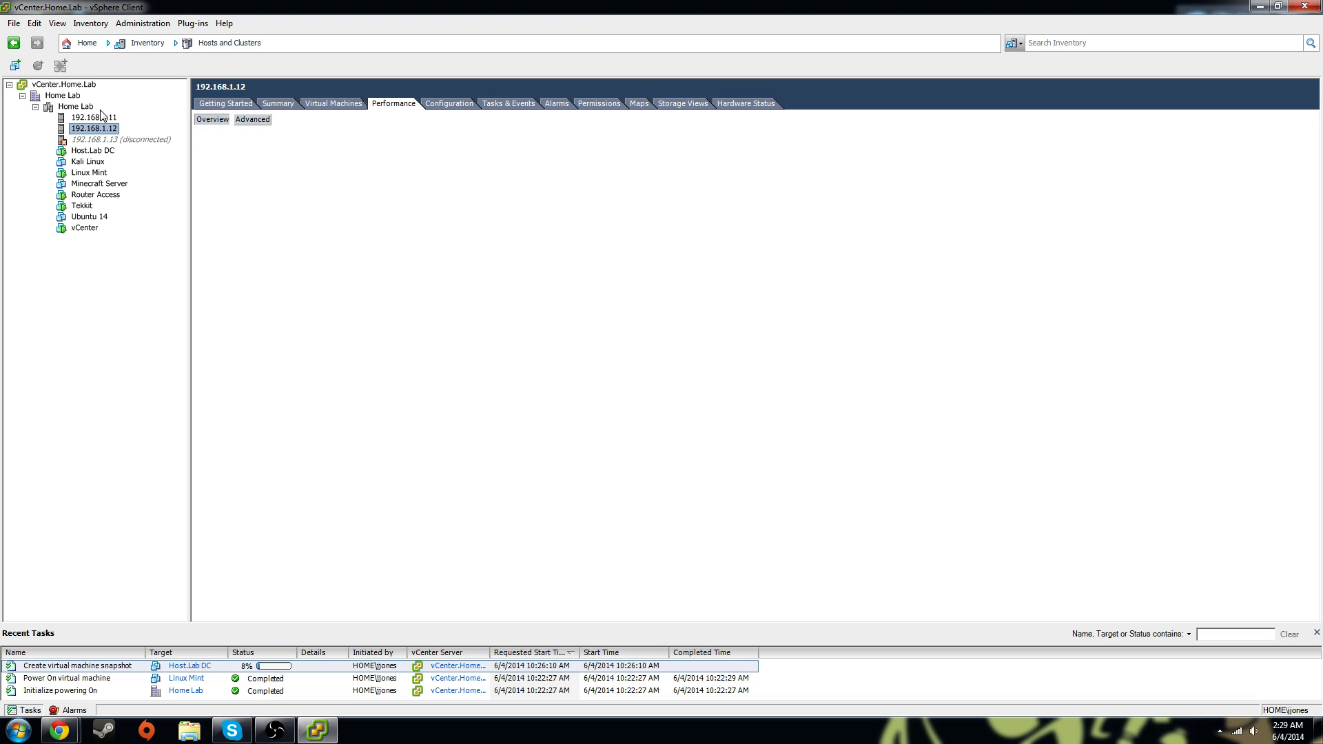
# Start a New Virtual Machine on 192.168.1.12, try ESX Local - 2 then Datastore storage, and cancel
pyautogui.rightClick(102, 130)
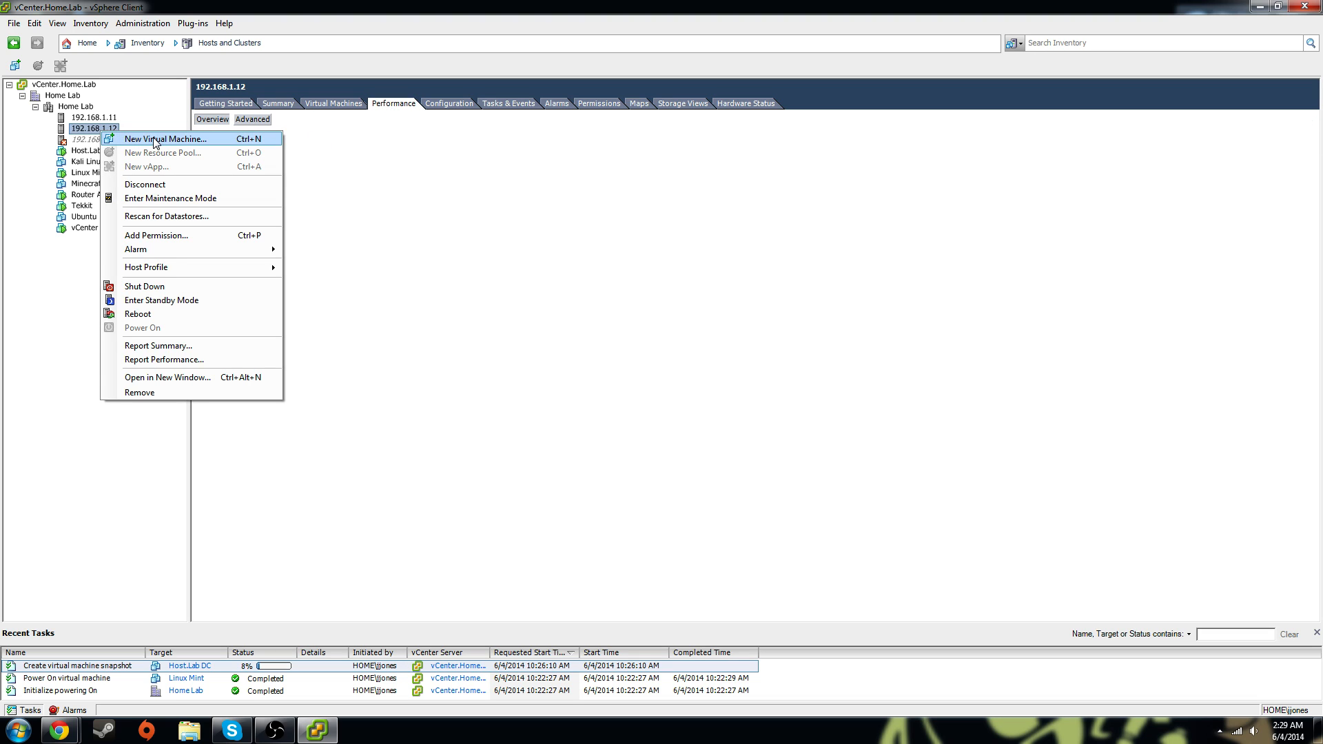
pyautogui.click(137, 142)
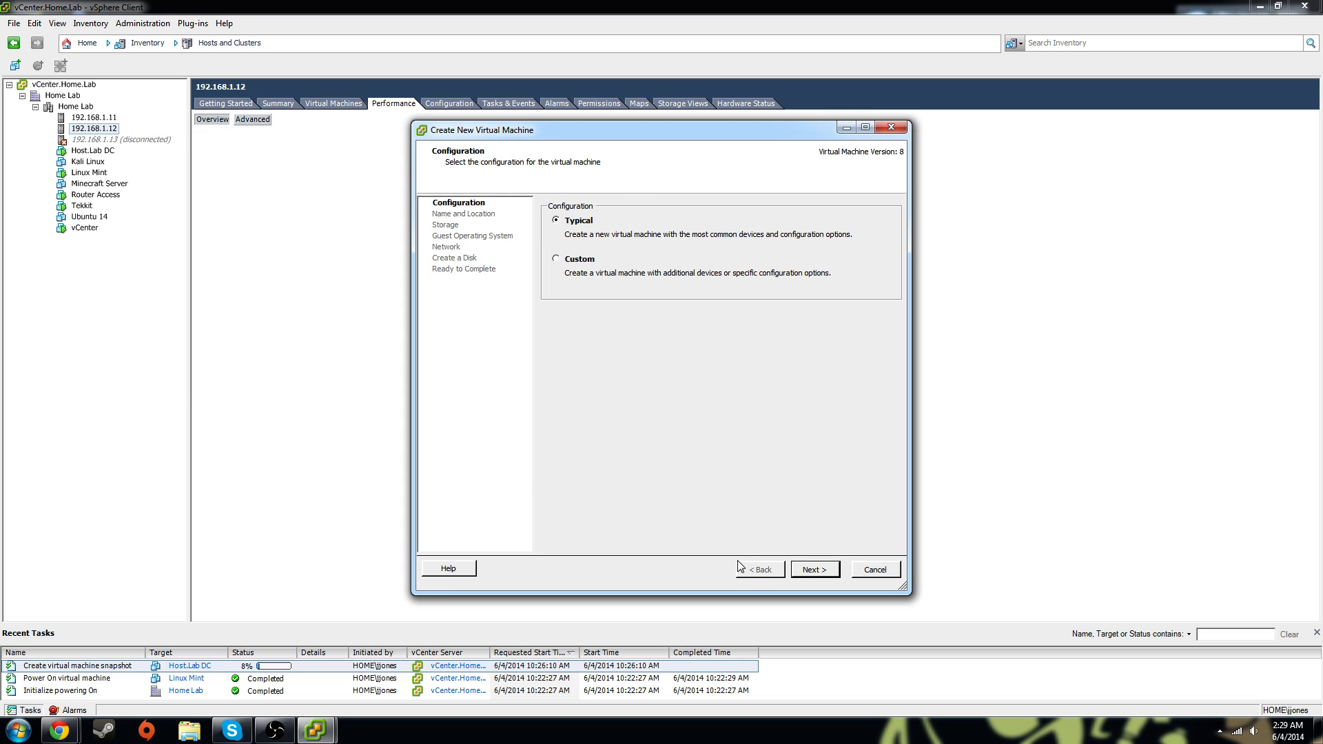
pyautogui.click(814, 570)
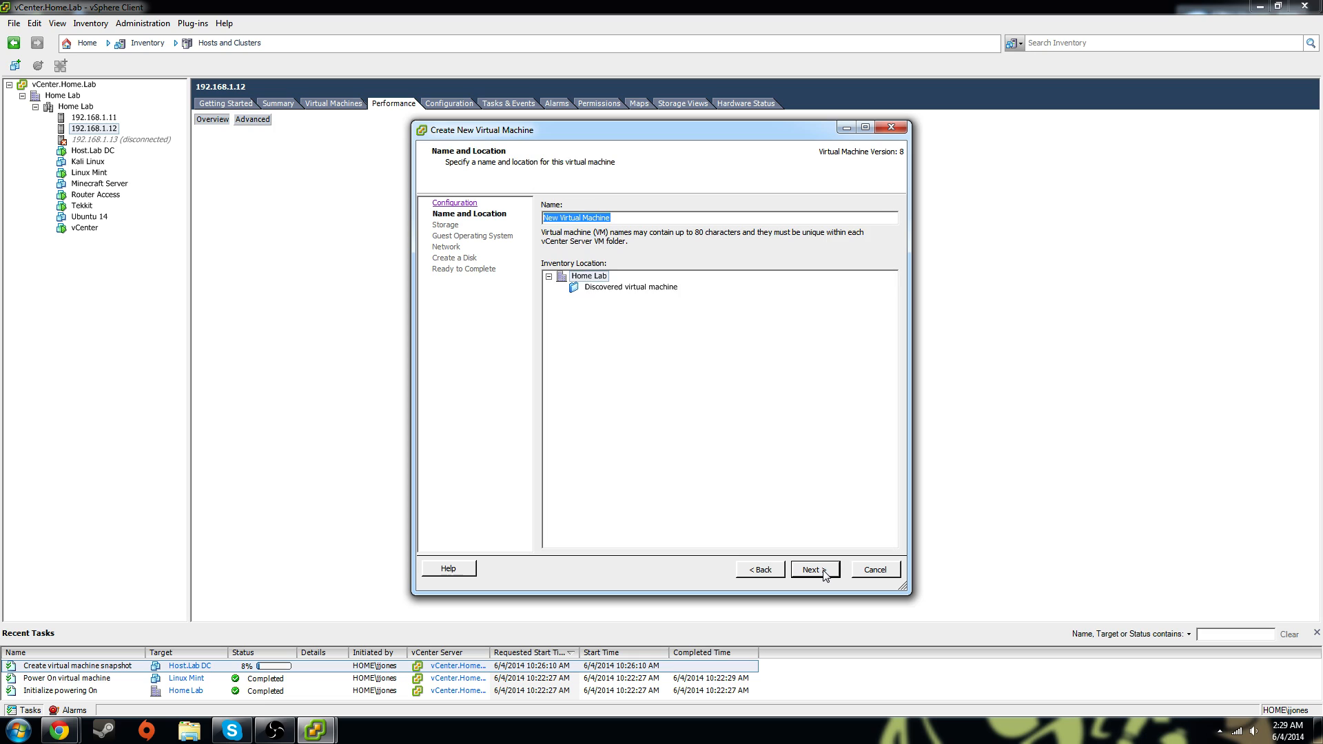
pyautogui.click(814, 570)
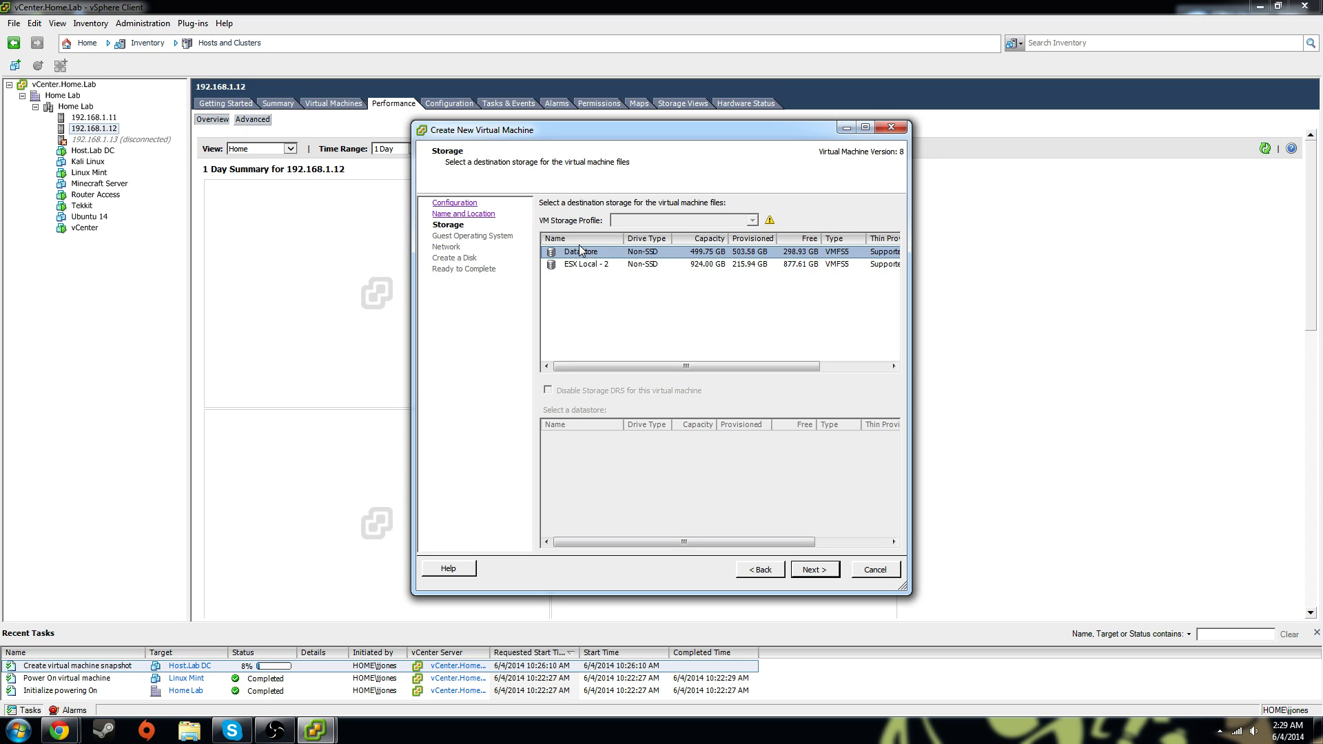
pyautogui.click(579, 266)
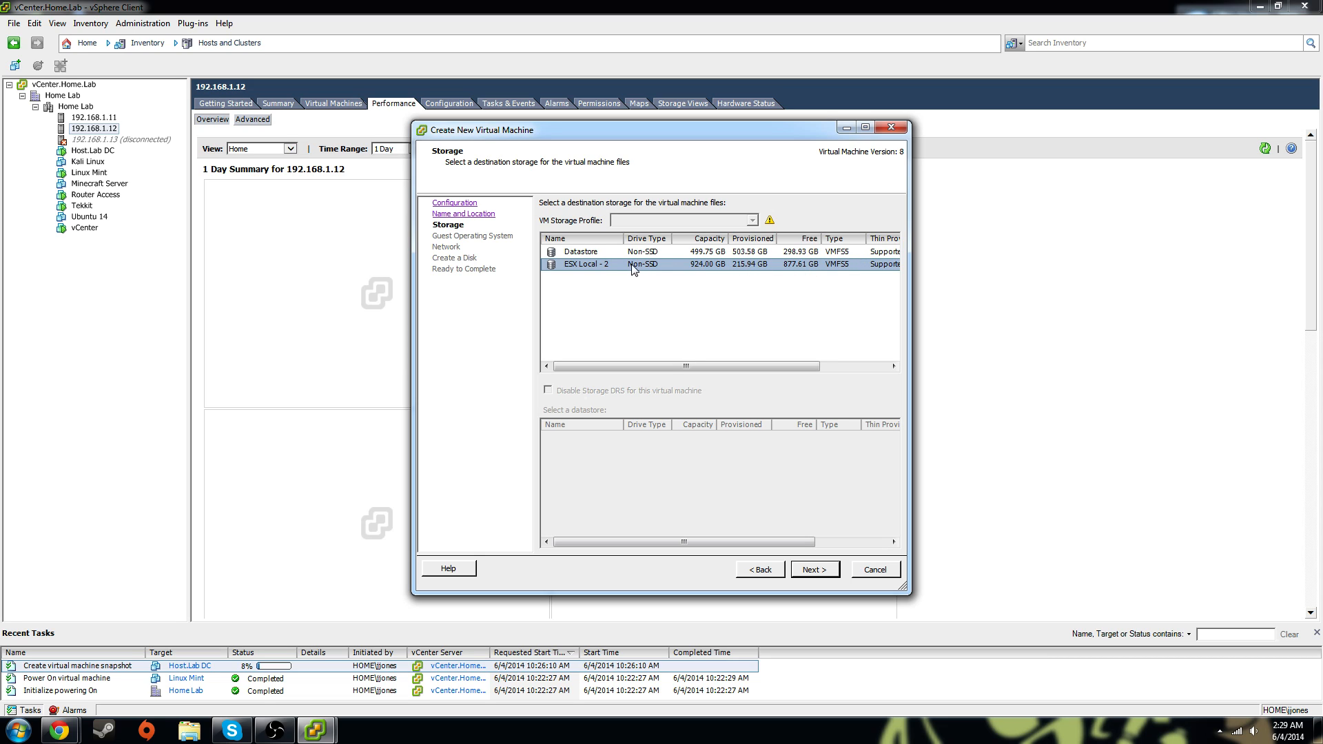
pyautogui.click(587, 254)
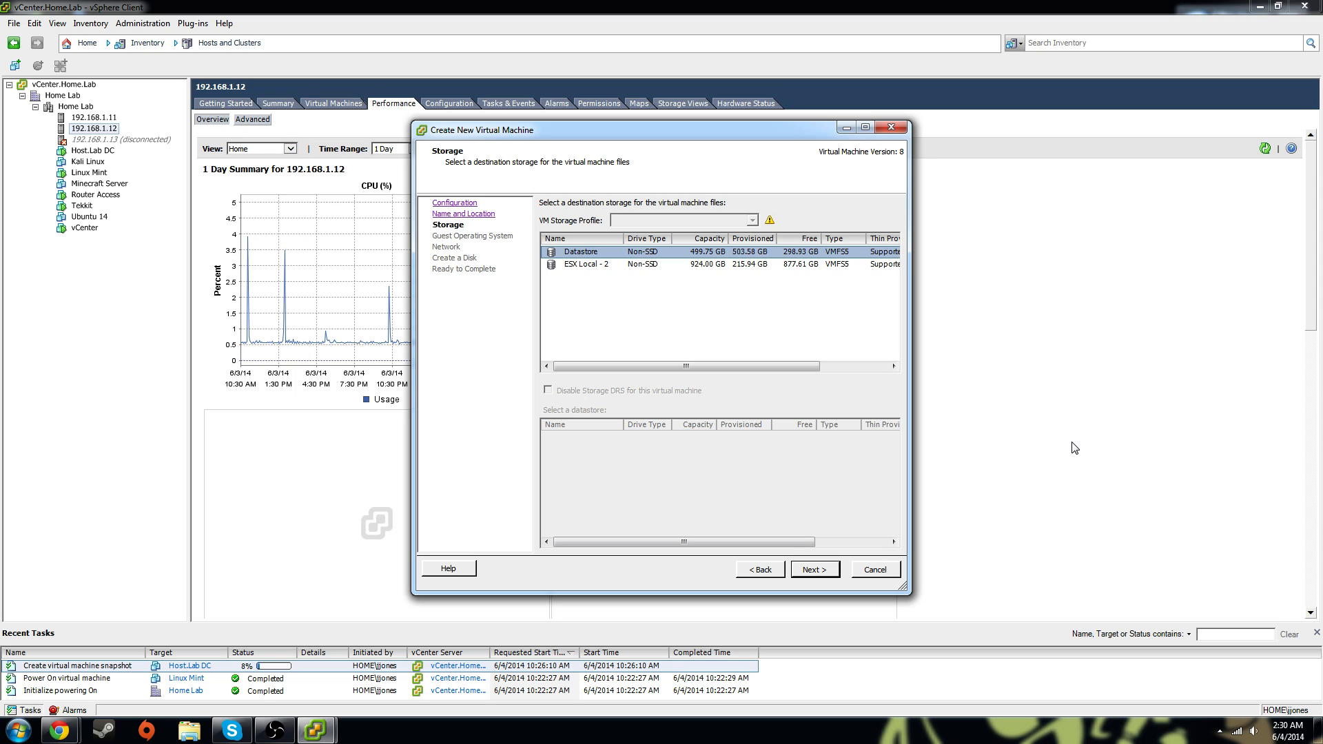
pyautogui.click(876, 572)
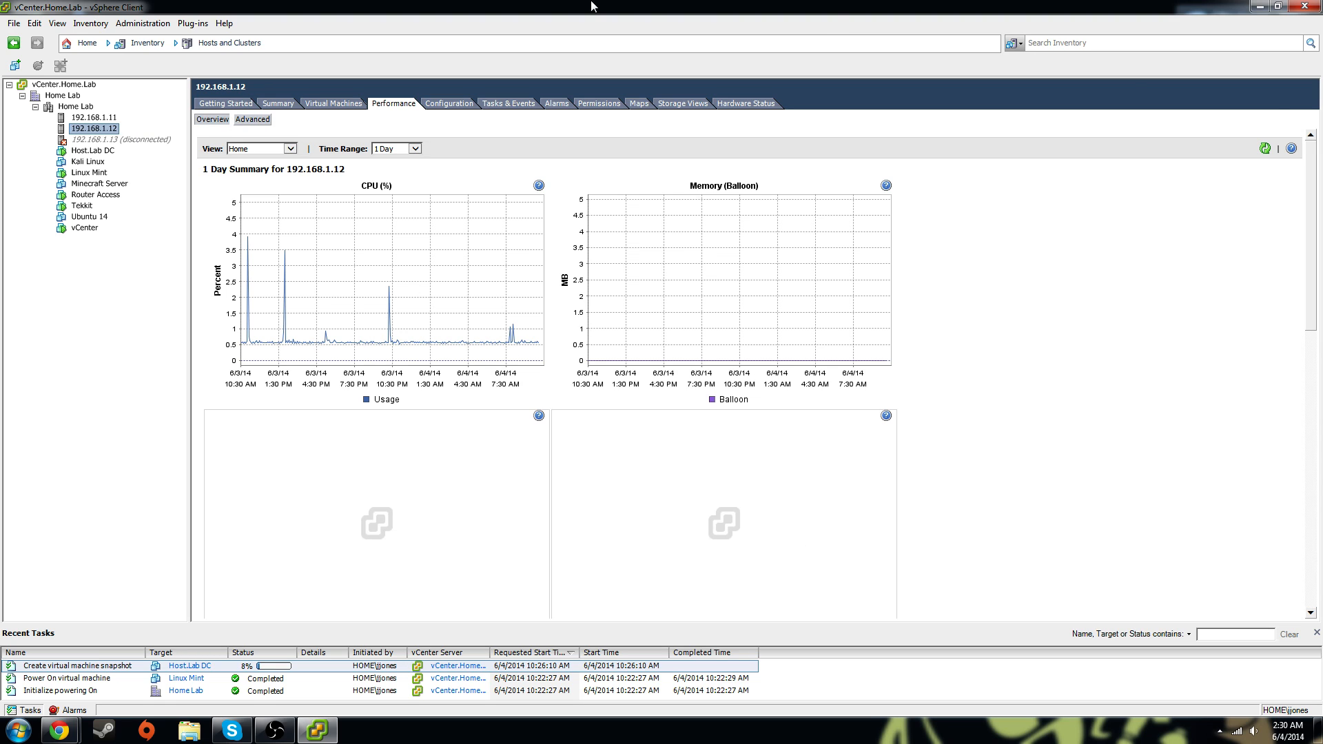
# Switch between vSphere Client and the Chrome Web Client login page, rechecking the vCenter VM's summary
pyautogui.click(1260, 7)
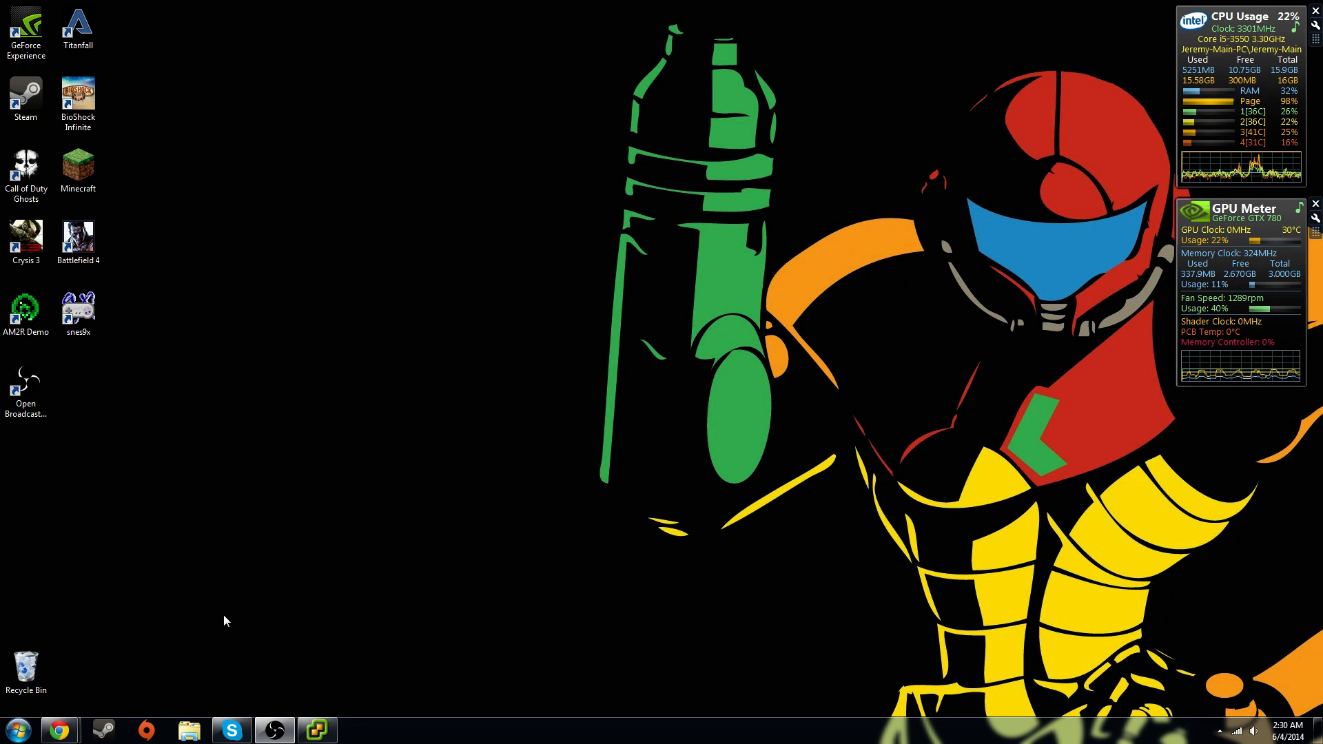
pyautogui.moveTo(59, 731)
pyautogui.click(242, 651)
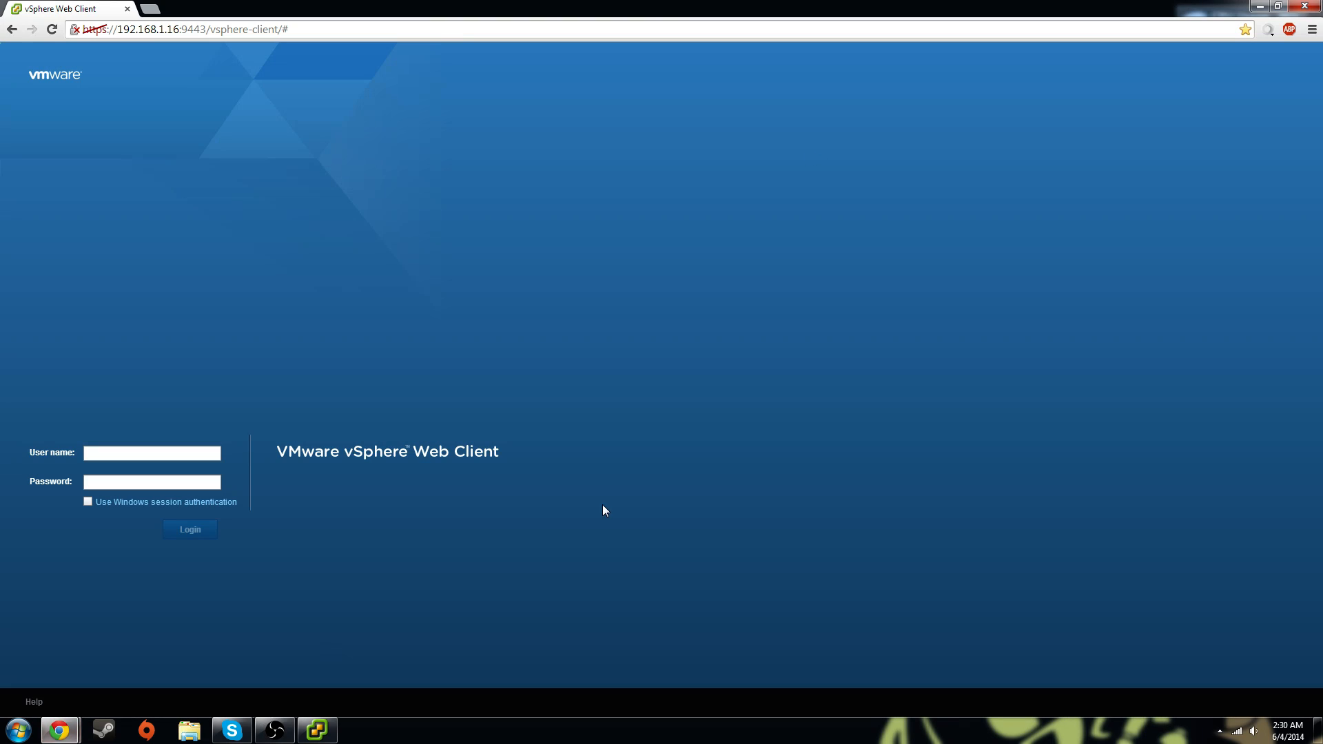
pyautogui.click(194, 452)
pyautogui.click(317, 731)
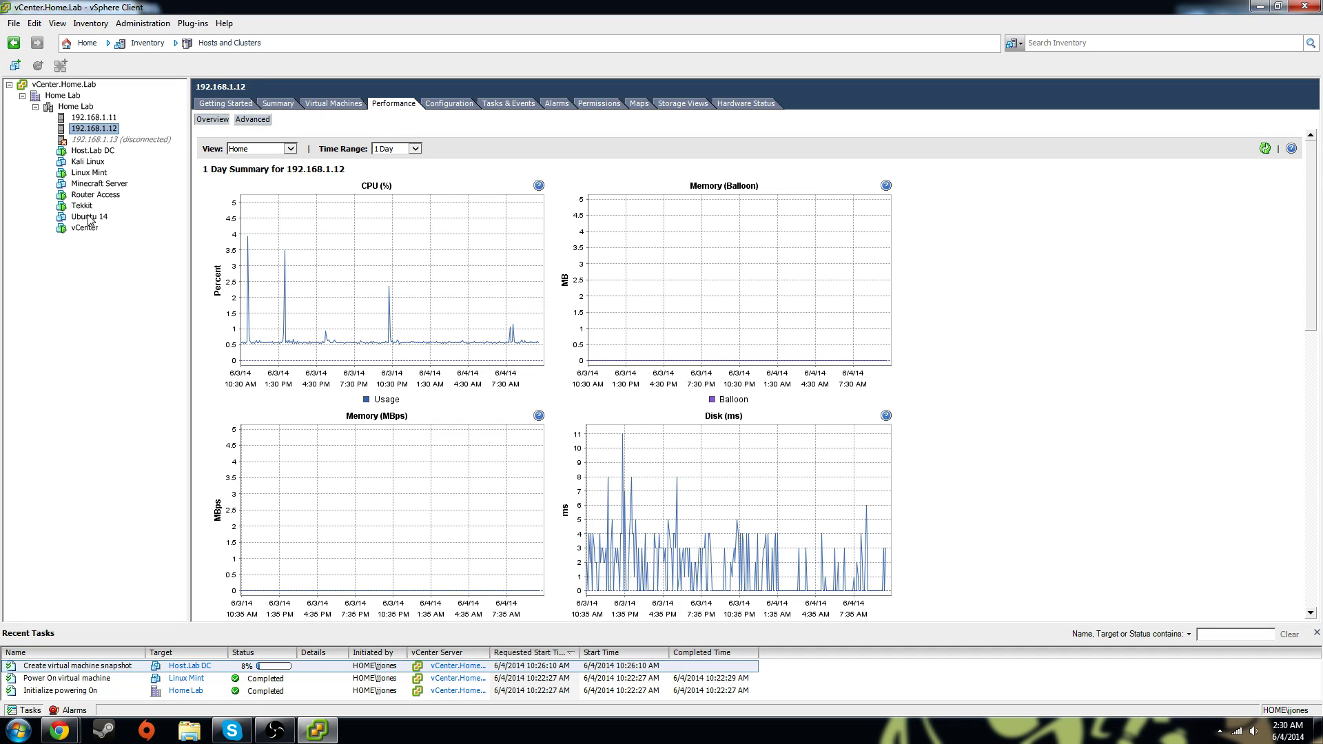
pyautogui.click(85, 229)
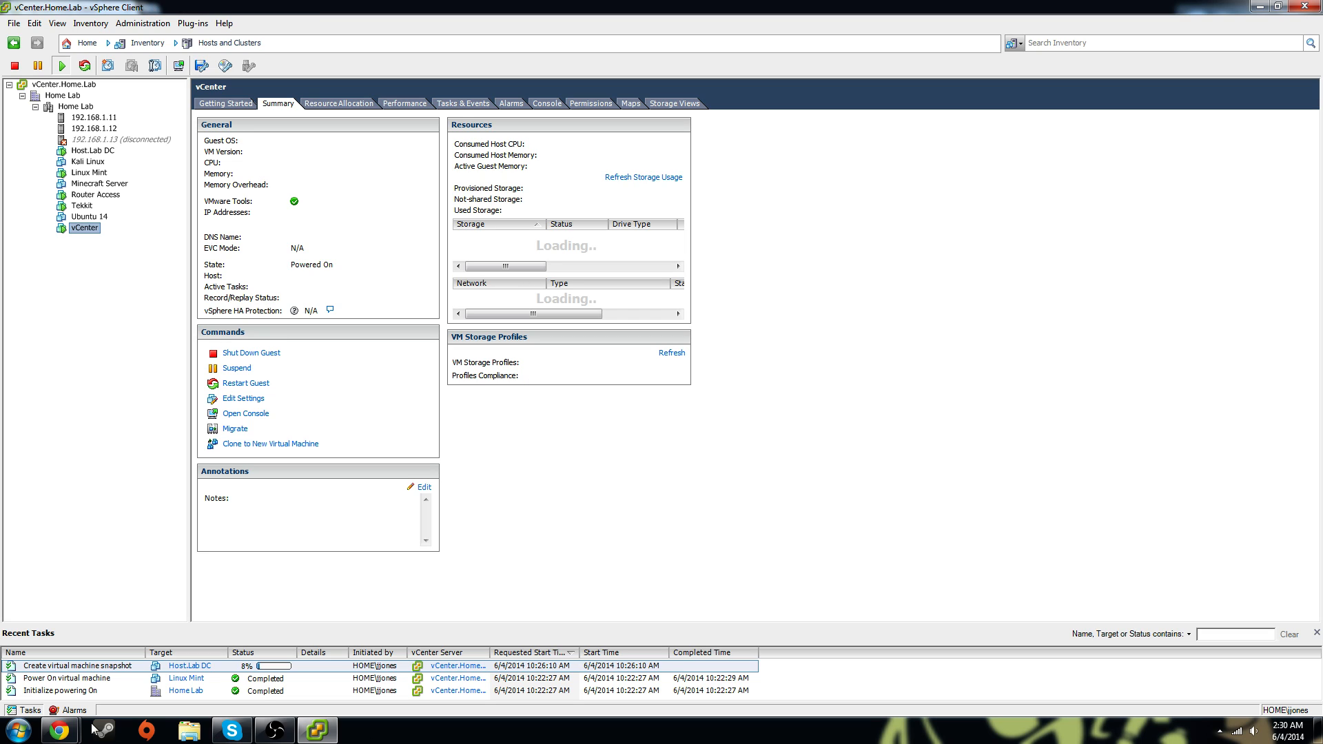
pyautogui.moveTo(60, 729)
pyautogui.click(210, 667)
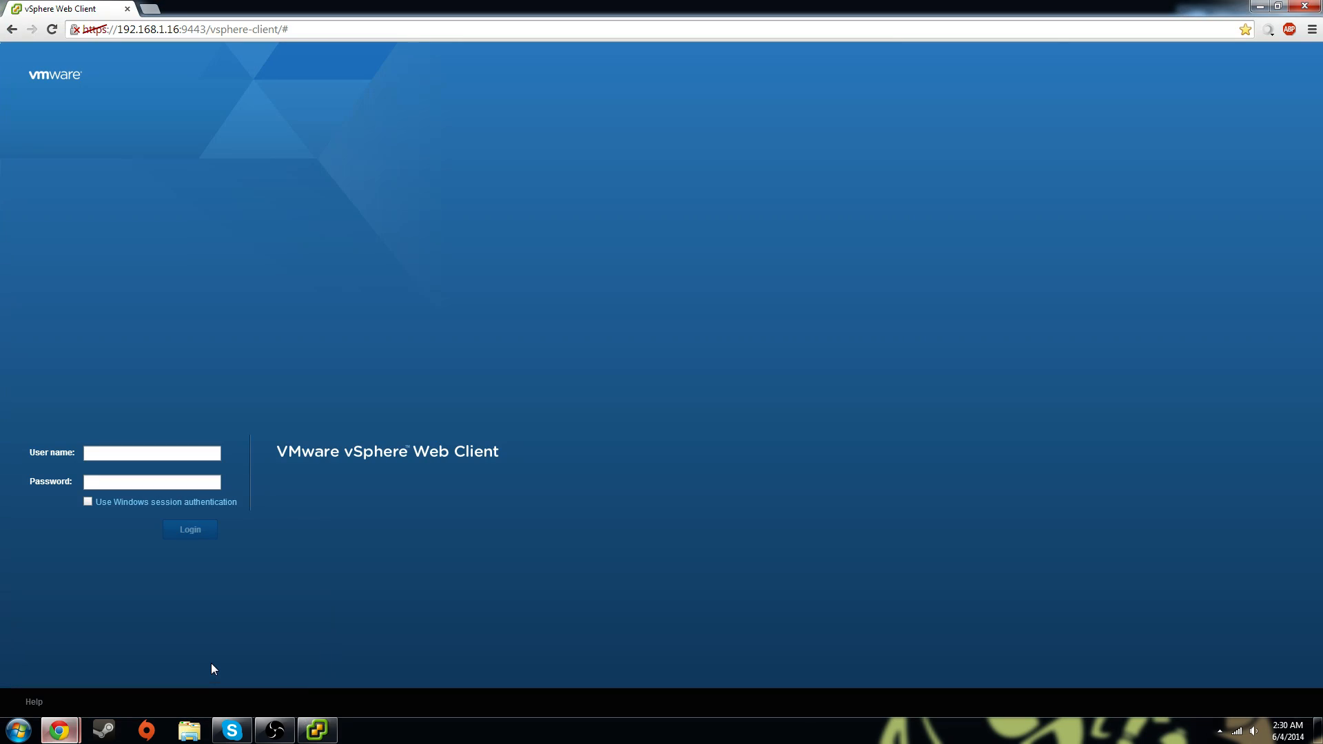
# Sign in to the Web Client at 192.168.1.16 with the user name and password
pyautogui.moveTo(113, 29); pyautogui.dragTo(179, 27)
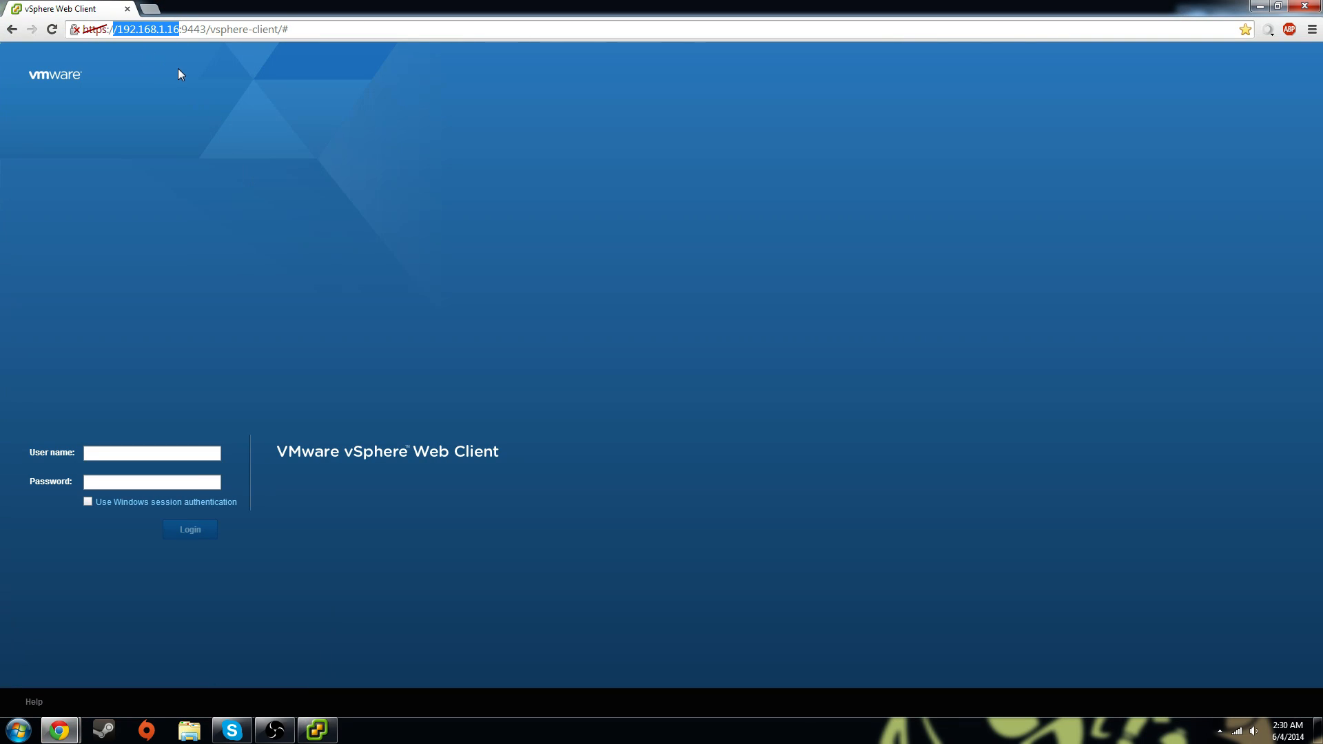
pyautogui.click(175, 453)
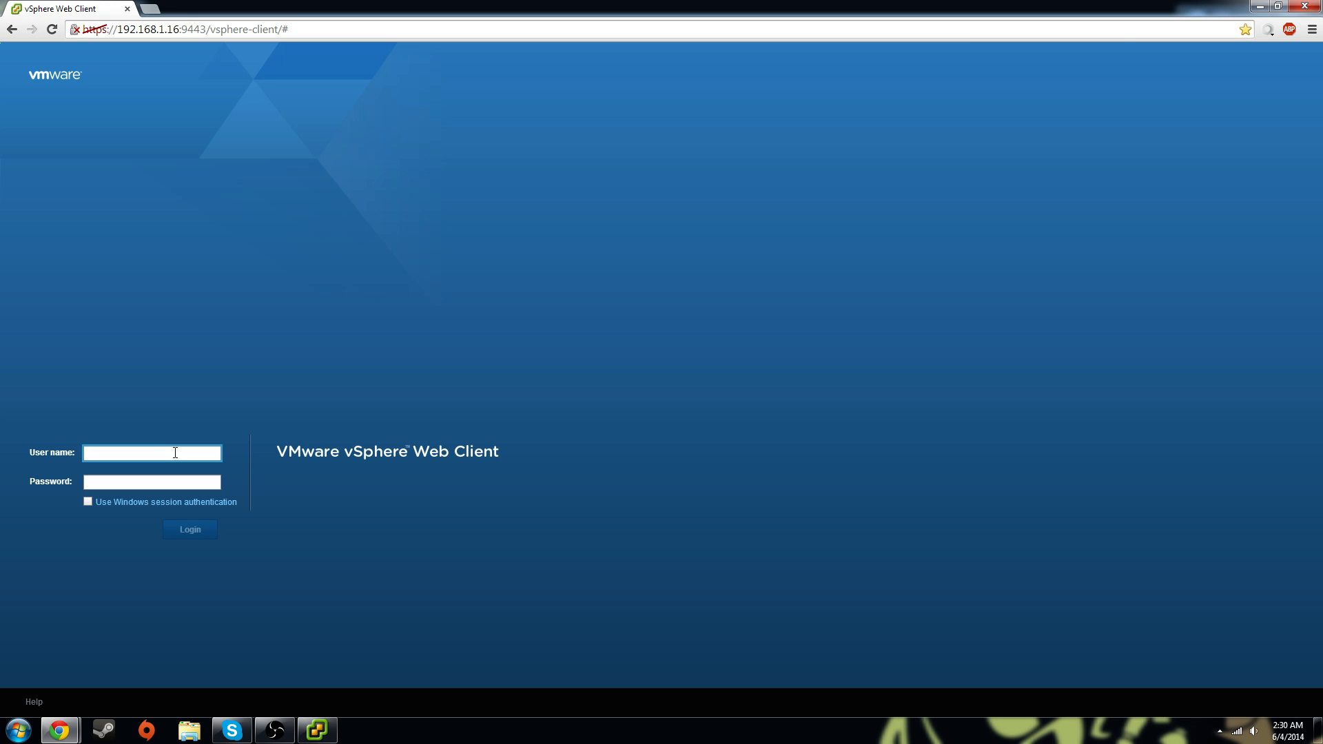
pyautogui.press('Tab')
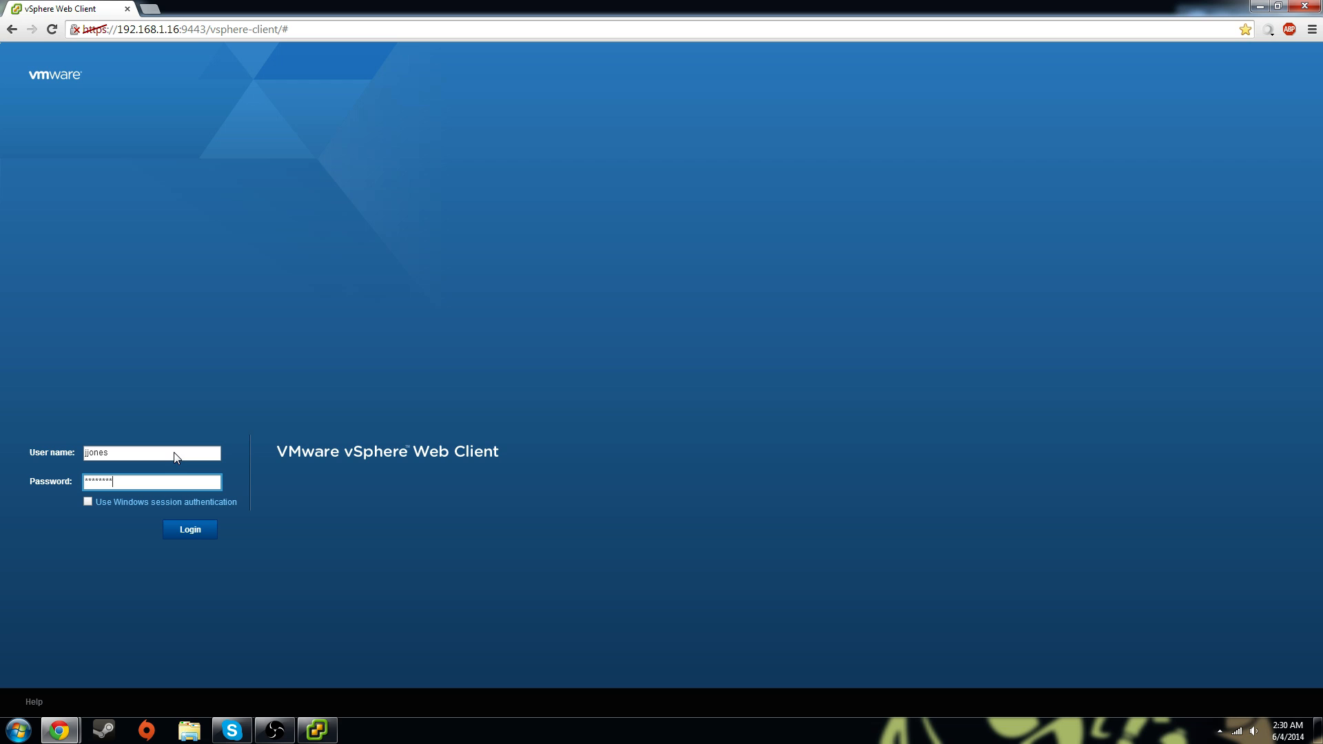
pyautogui.press('Return')
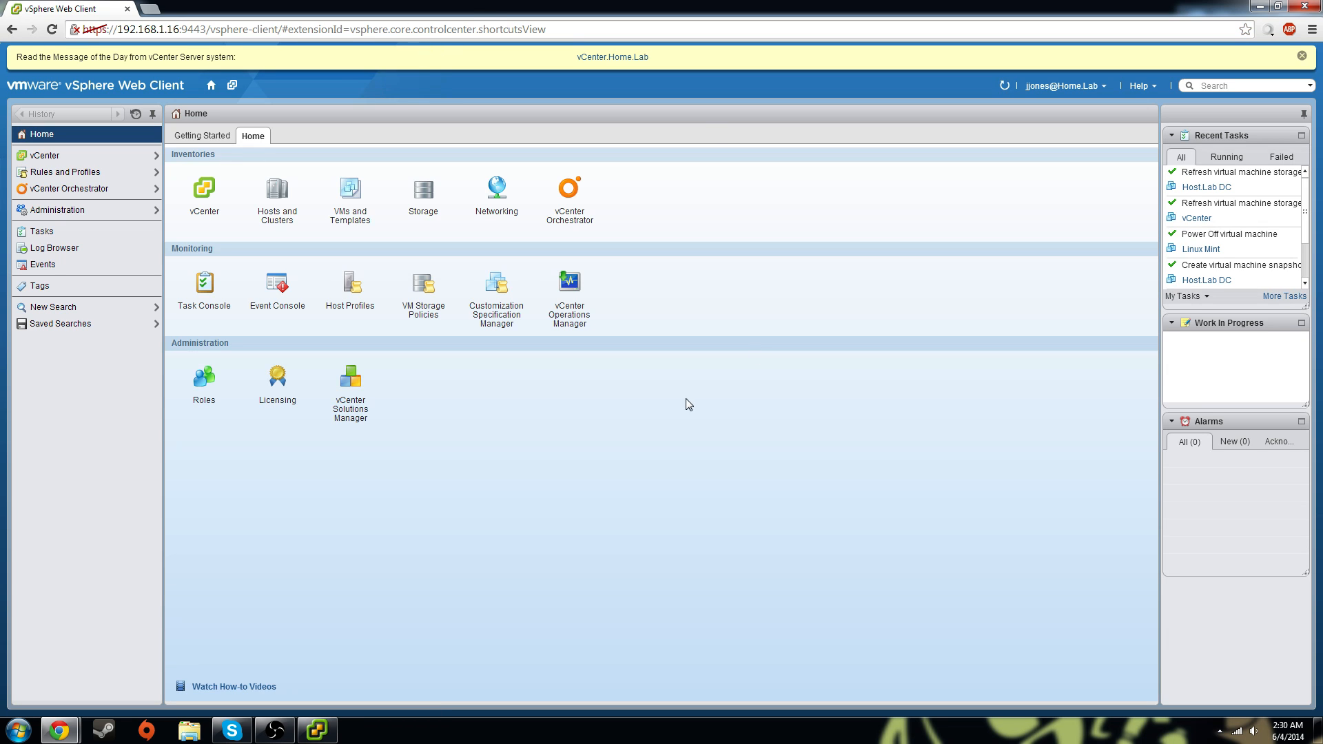
# Restore the desktop vSphere Client, select vCenter.Home.Lab, then close the client
pyautogui.click(317, 730)
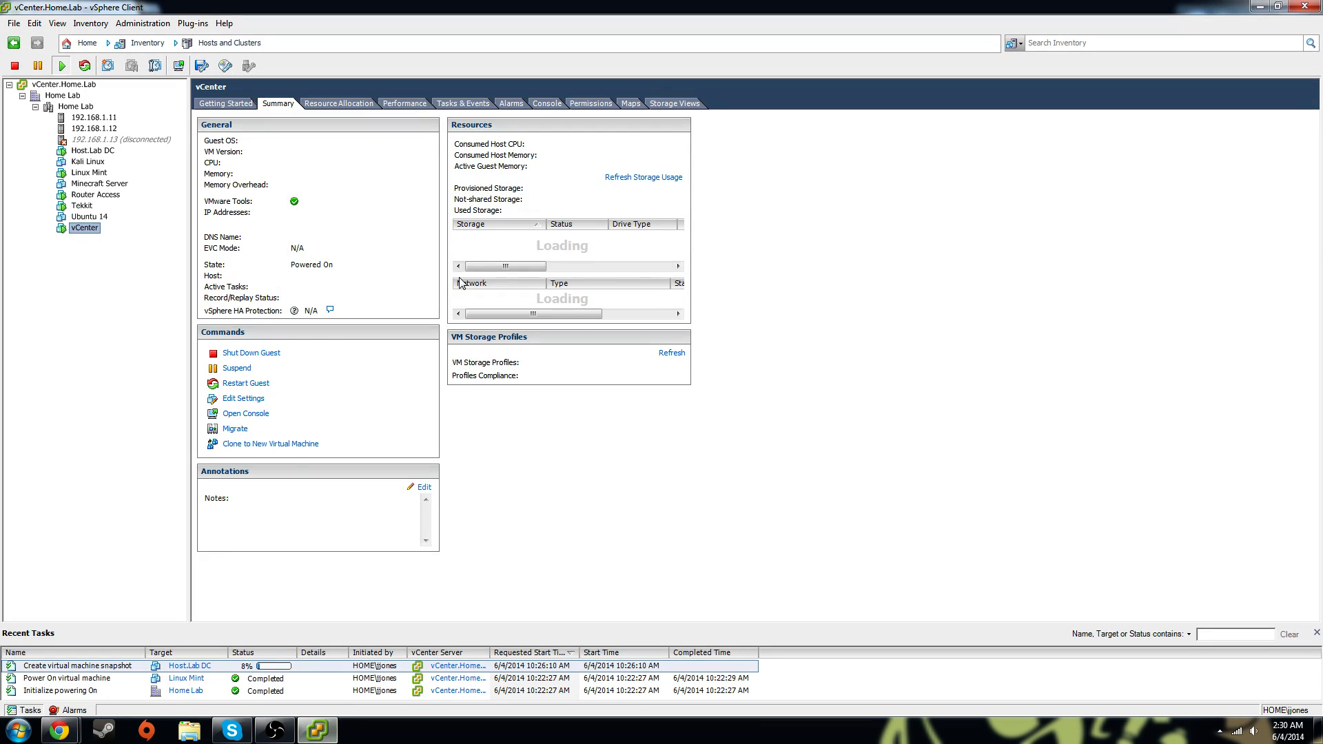
pyautogui.click(64, 86)
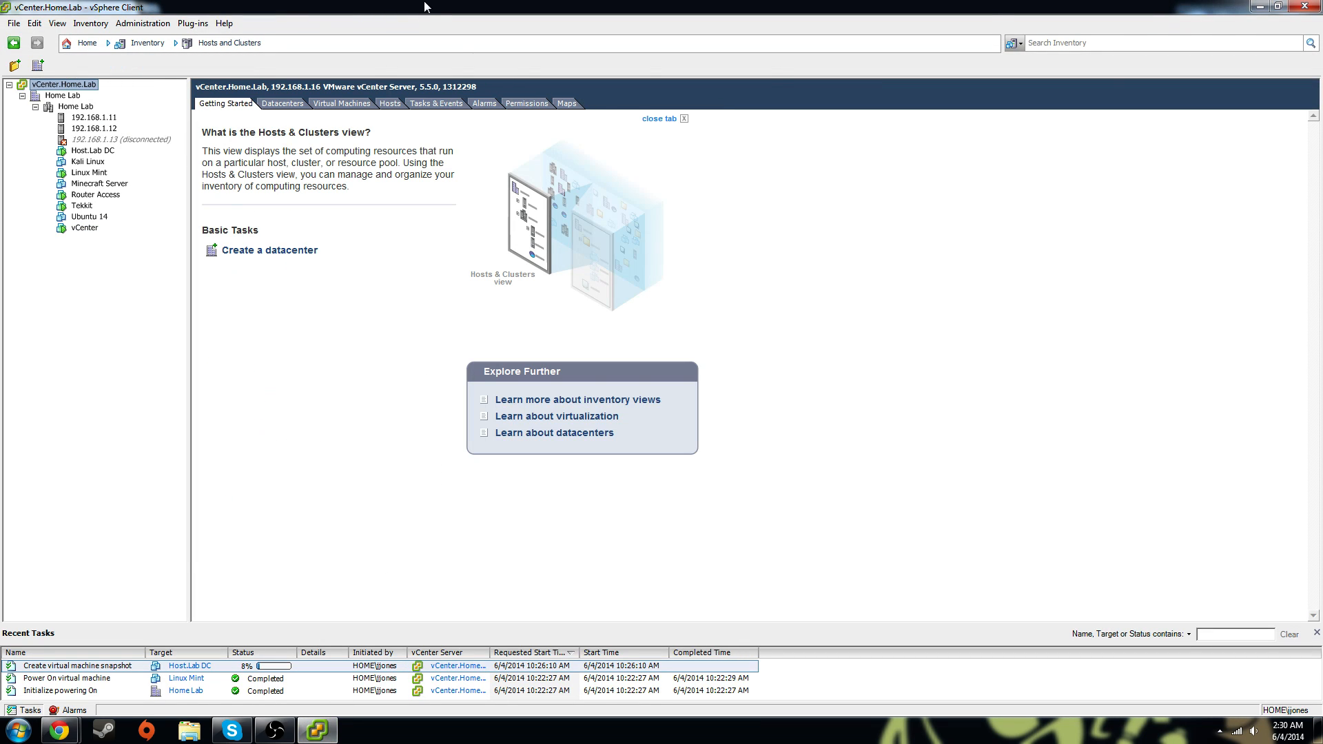
pyautogui.moveTo(425, 6); pyautogui.dragTo(896, 143)
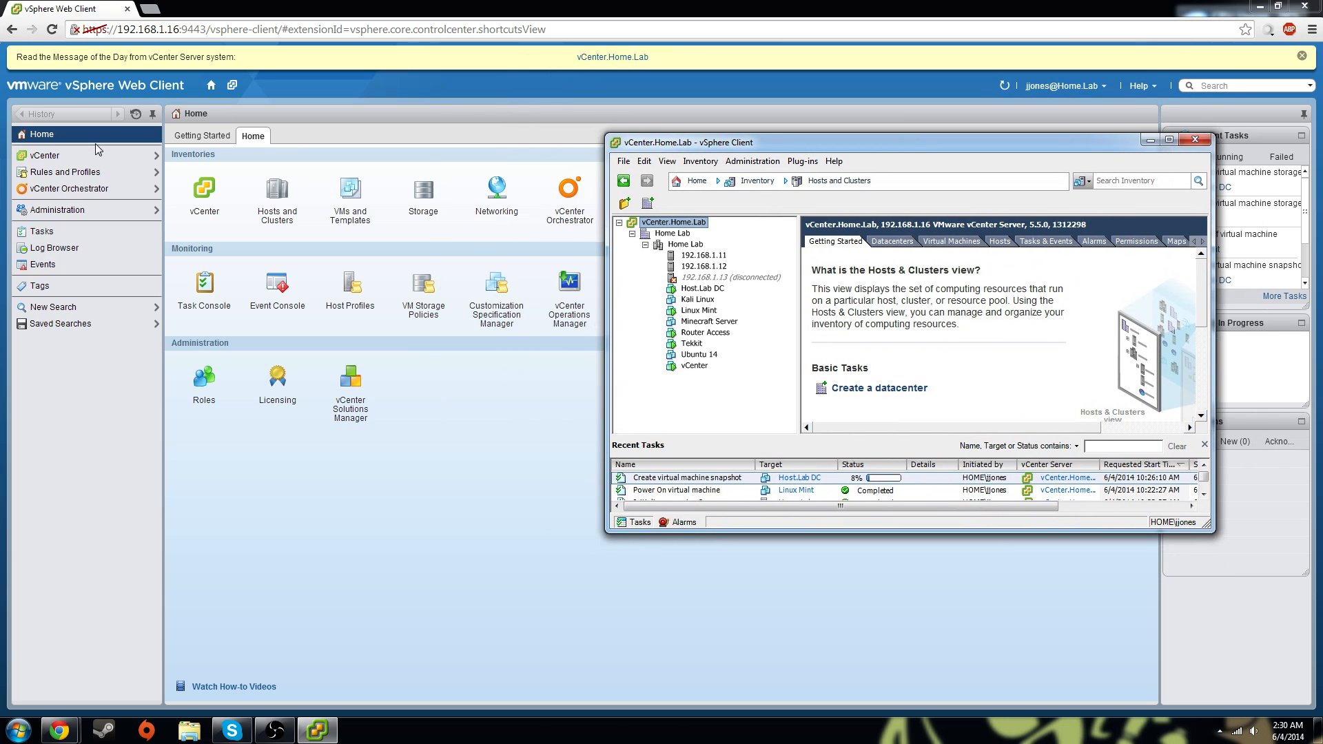
pyautogui.click(1196, 140)
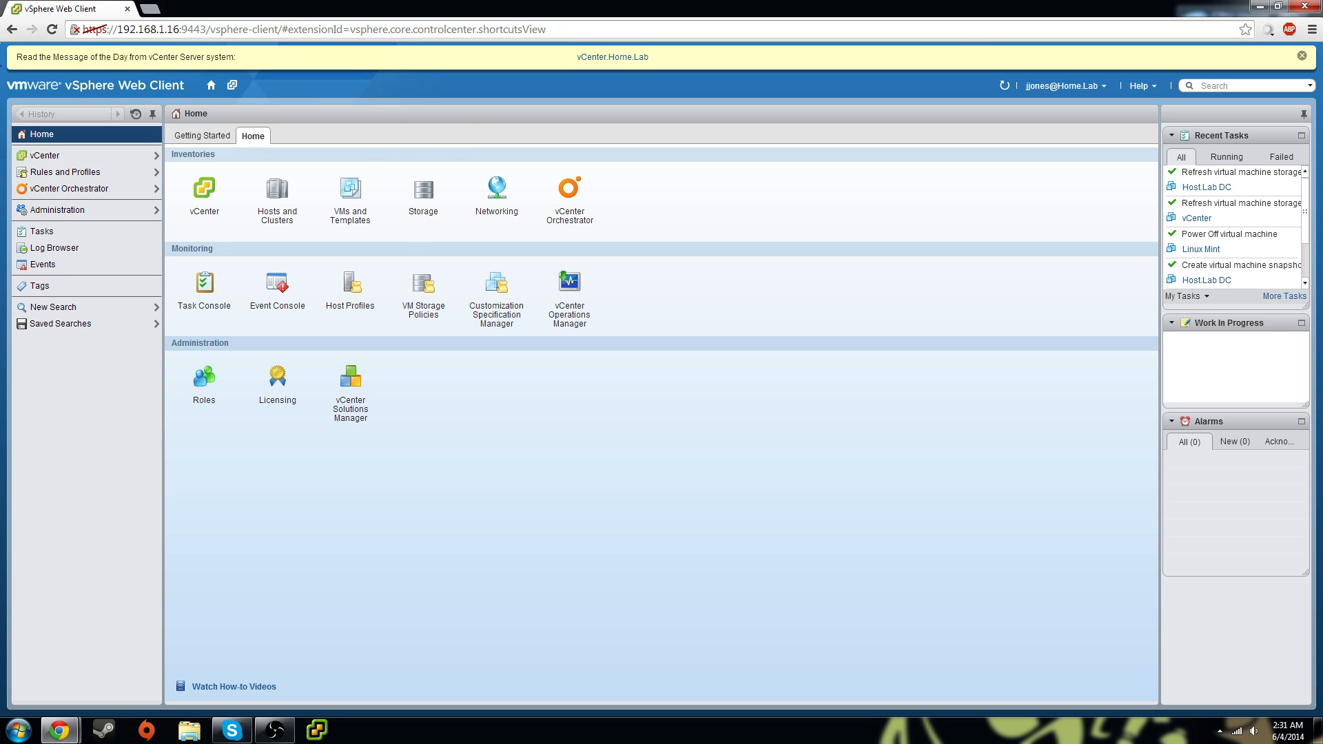
# Read the vCenter's Message of the Day from the yellow notice bar, then go Home
pyautogui.moveTo(89, 58); pyautogui.dragTo(292, 50)
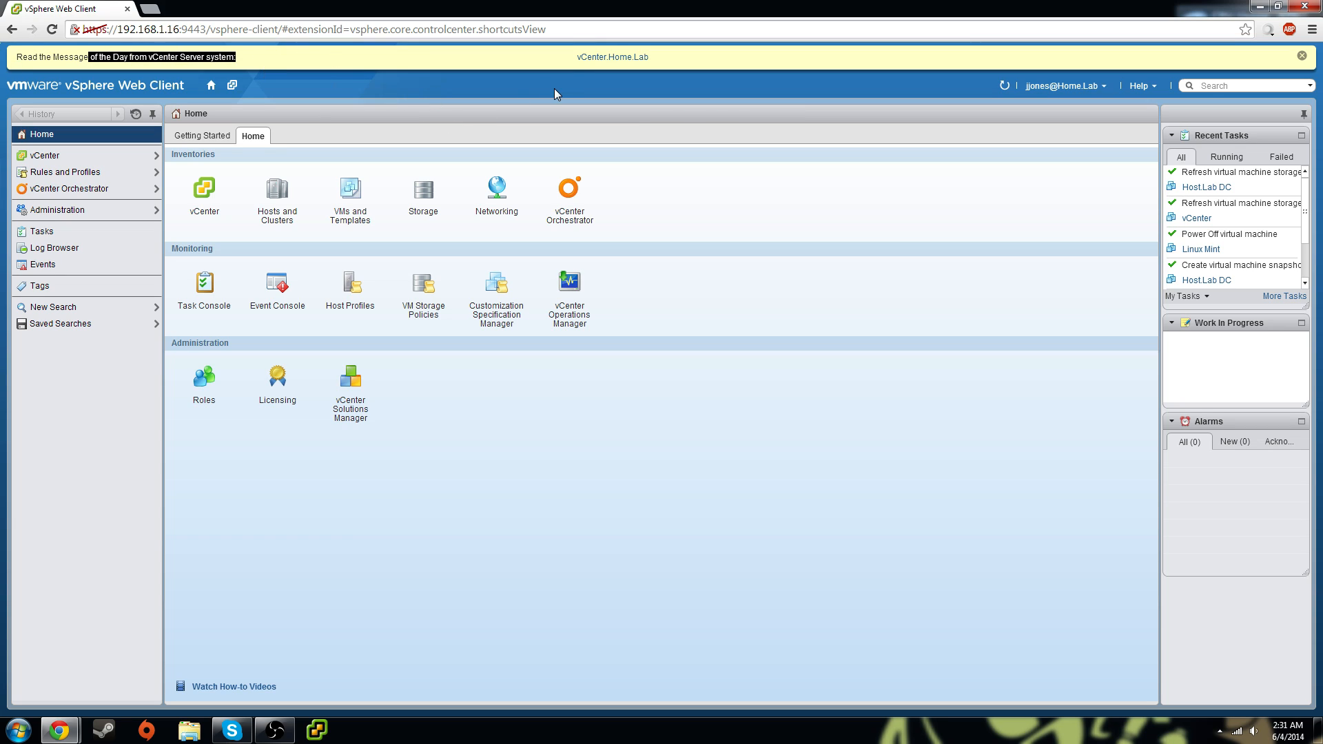
pyautogui.click(589, 56)
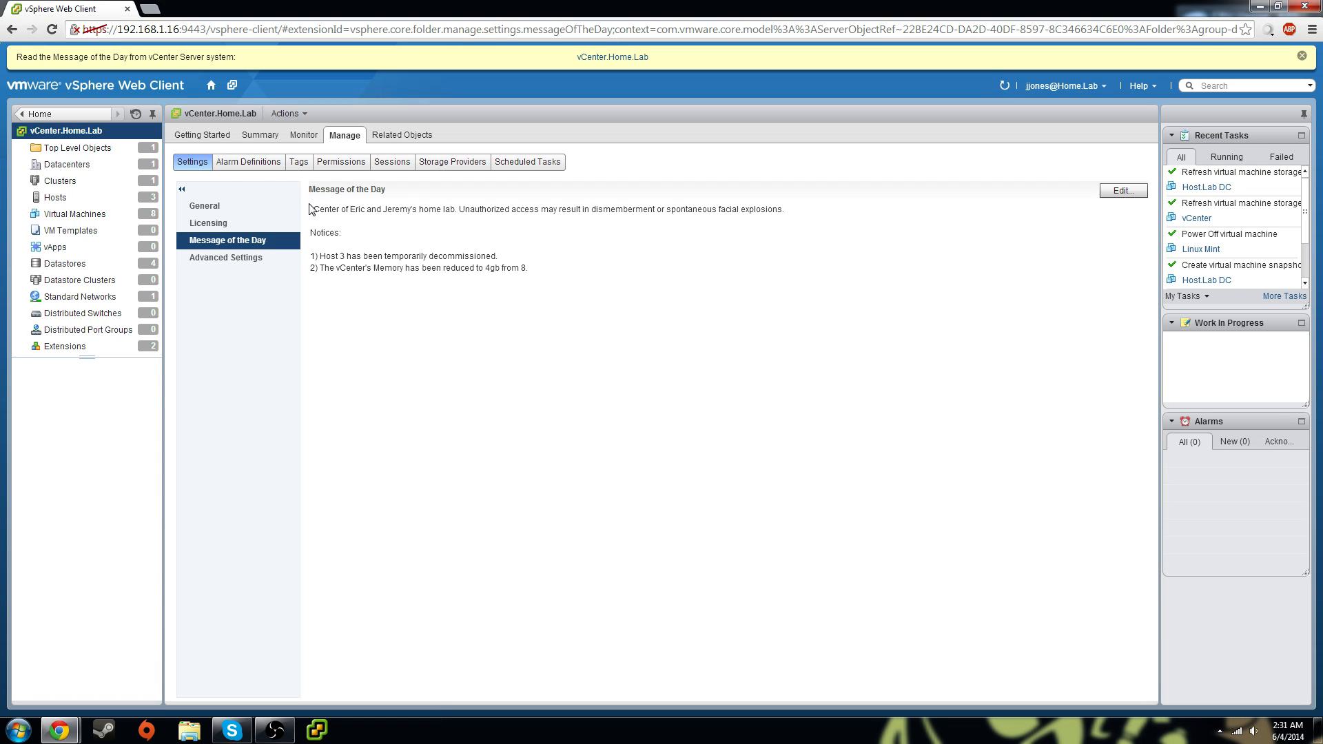
pyautogui.moveTo(550, 269); pyautogui.dragTo(310, 206)
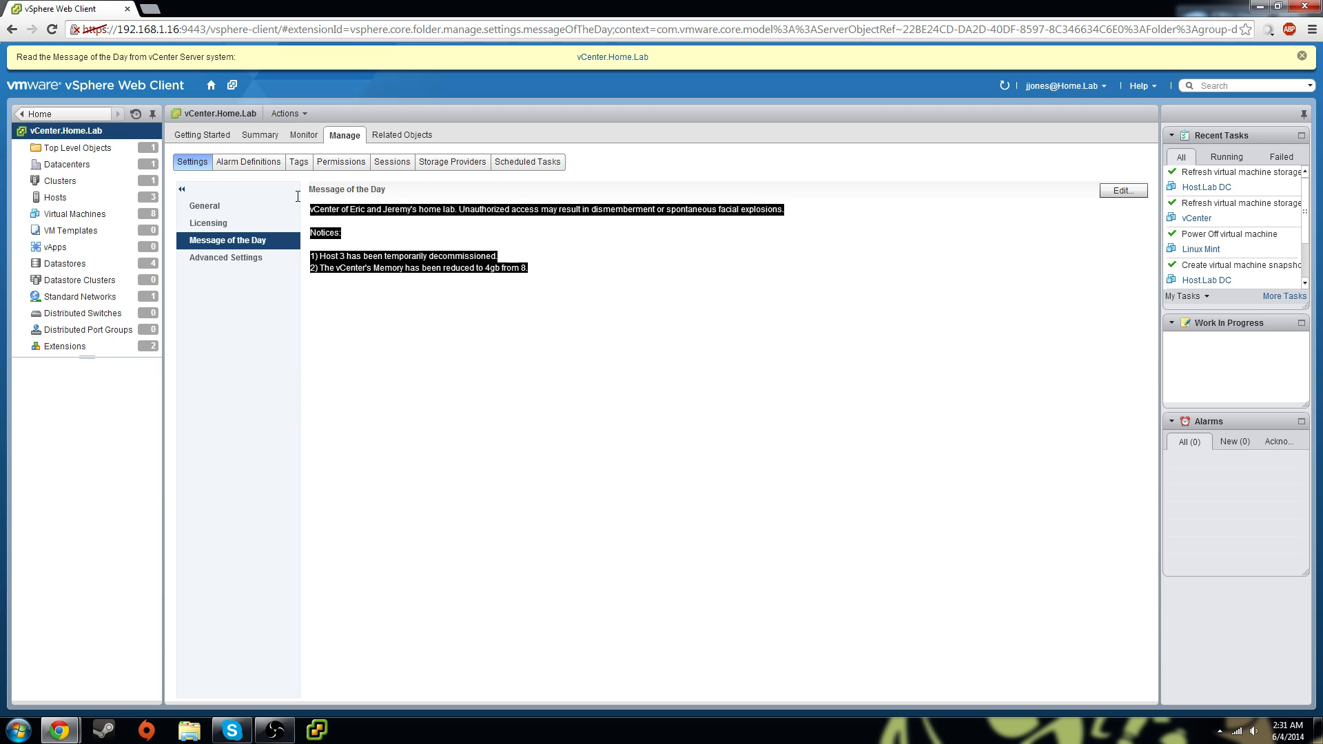
pyautogui.click(423, 325)
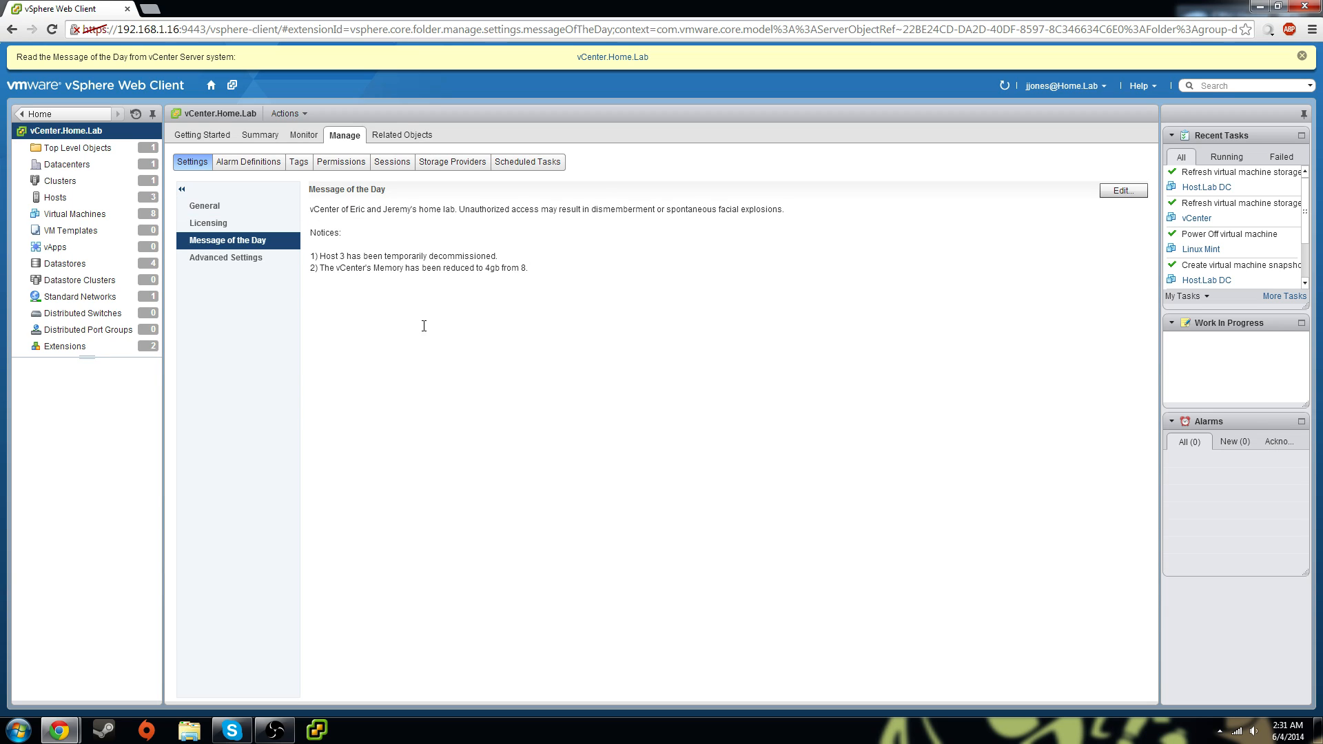
pyautogui.click(47, 115)
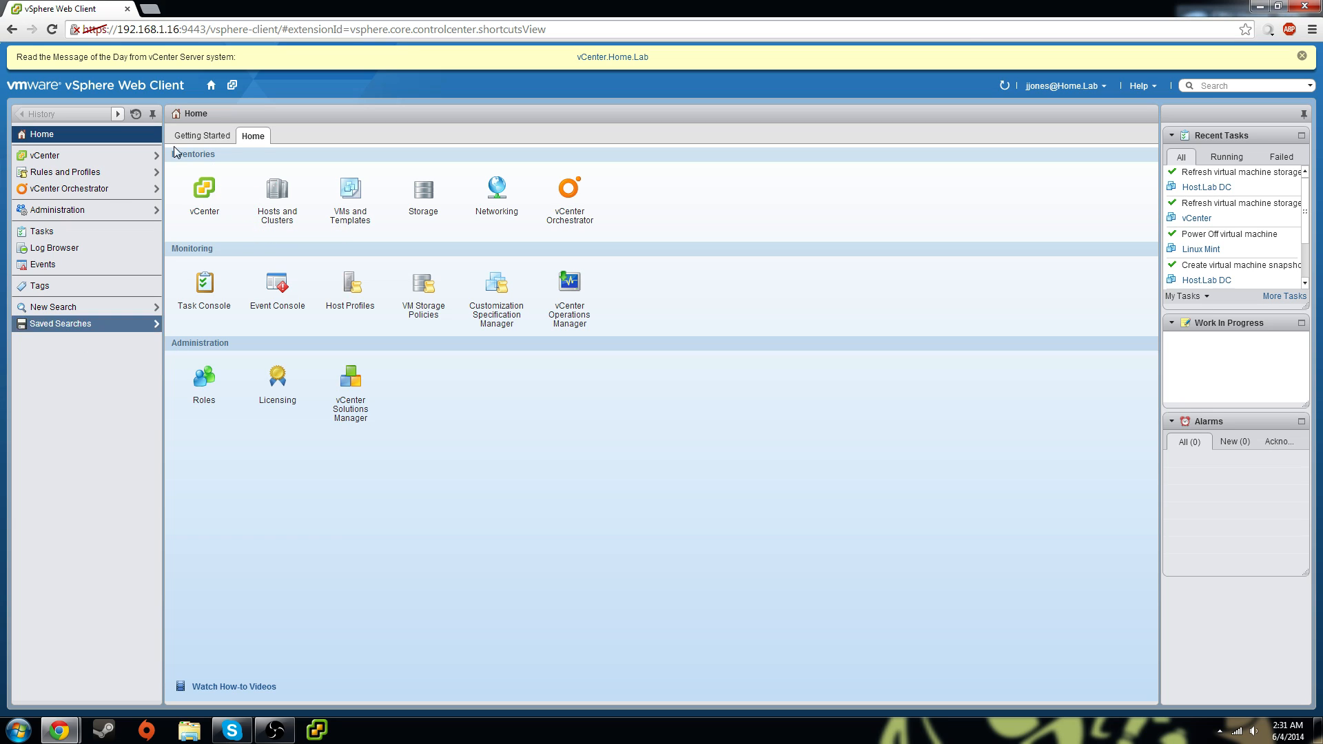
# Open vCenter.Home.Lab under vCenter Servers and browse its Alarm, Summary, Monitor, Manage and Related Objects tabs
pyautogui.click(209, 193)
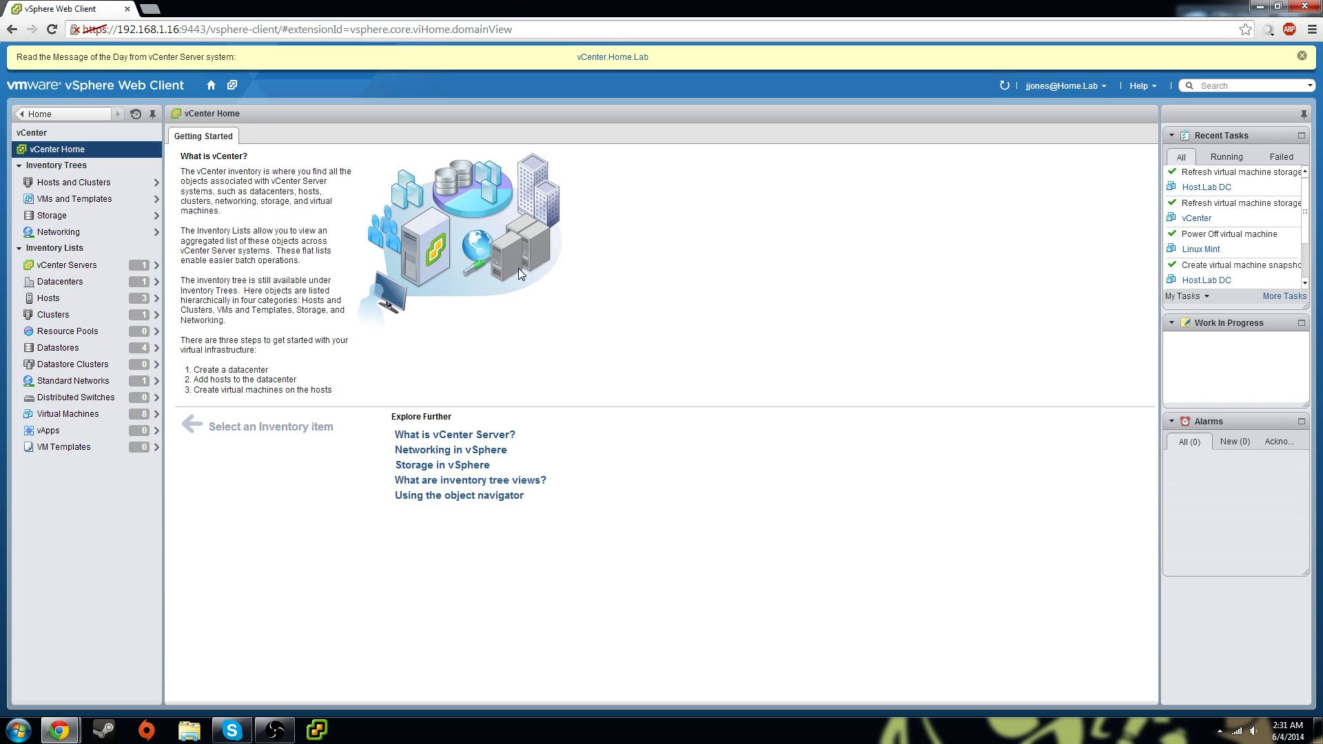
pyautogui.click(76, 265)
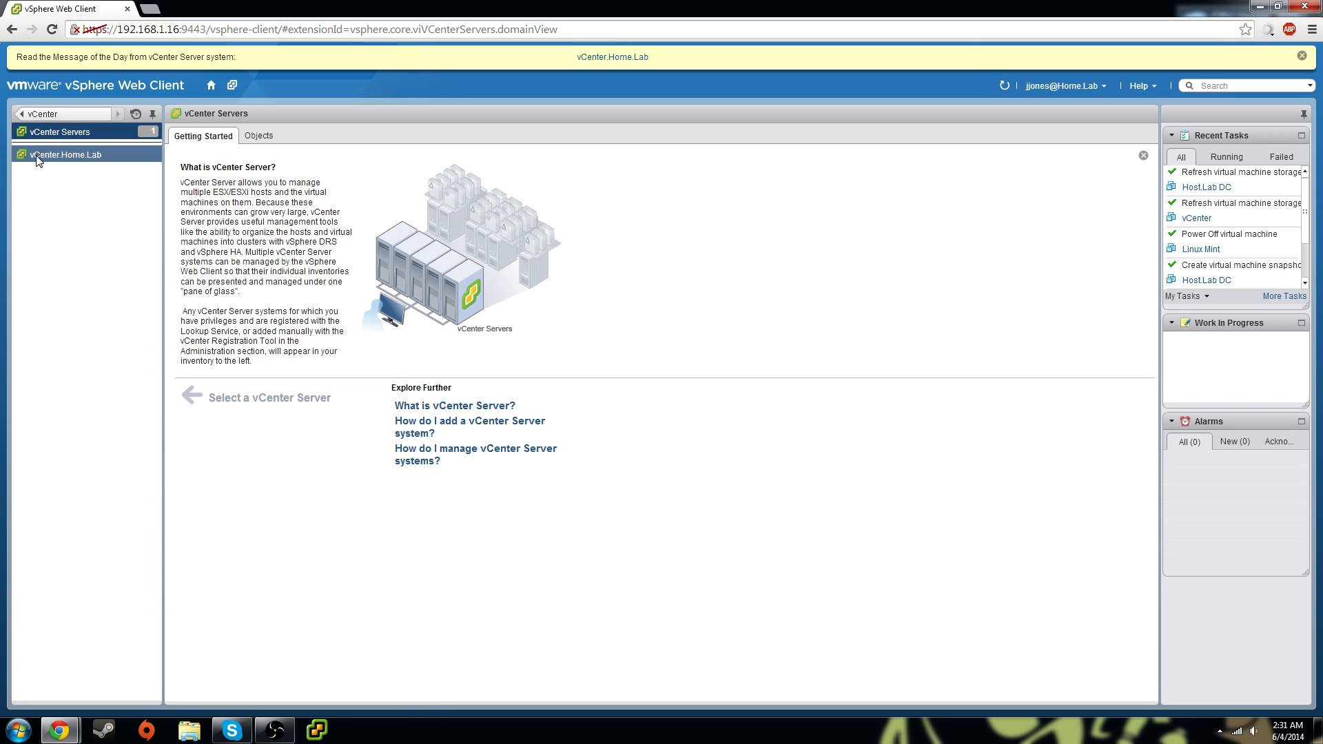
pyautogui.click(69, 155)
pyautogui.click(248, 162)
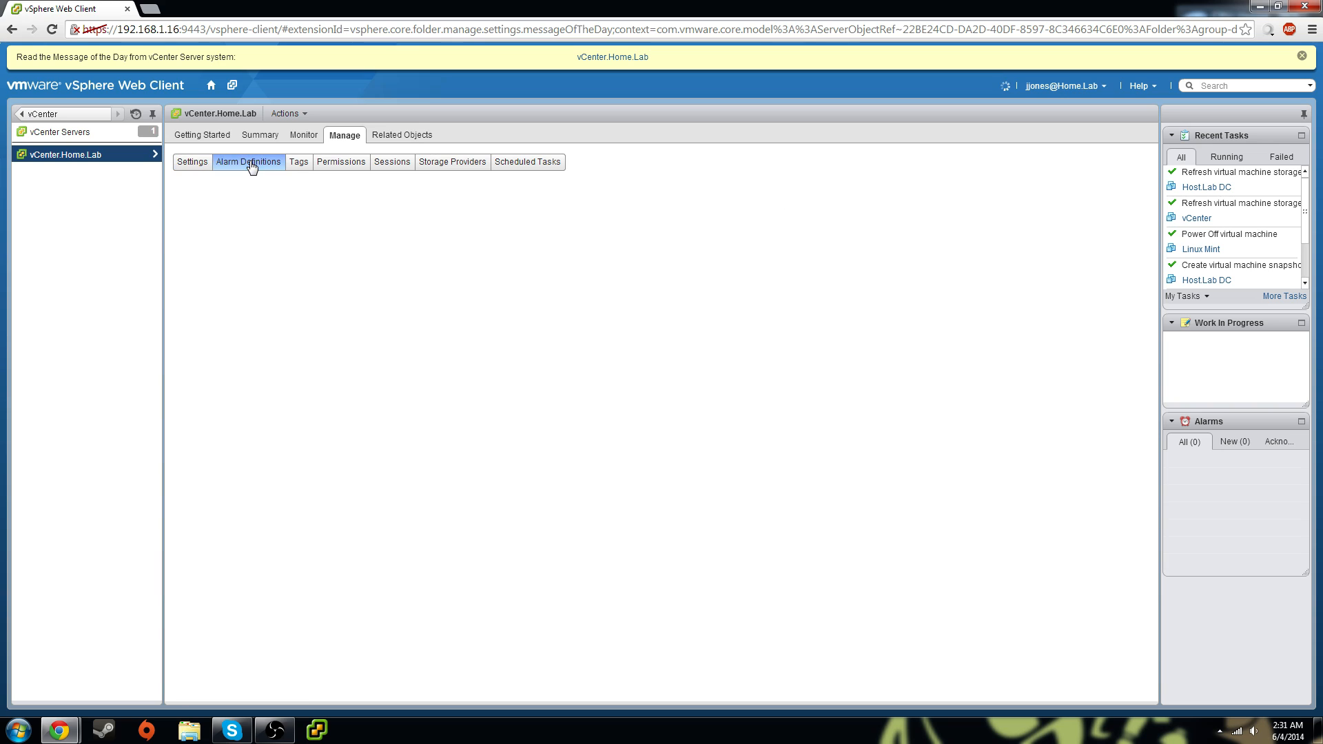
pyautogui.click(195, 141)
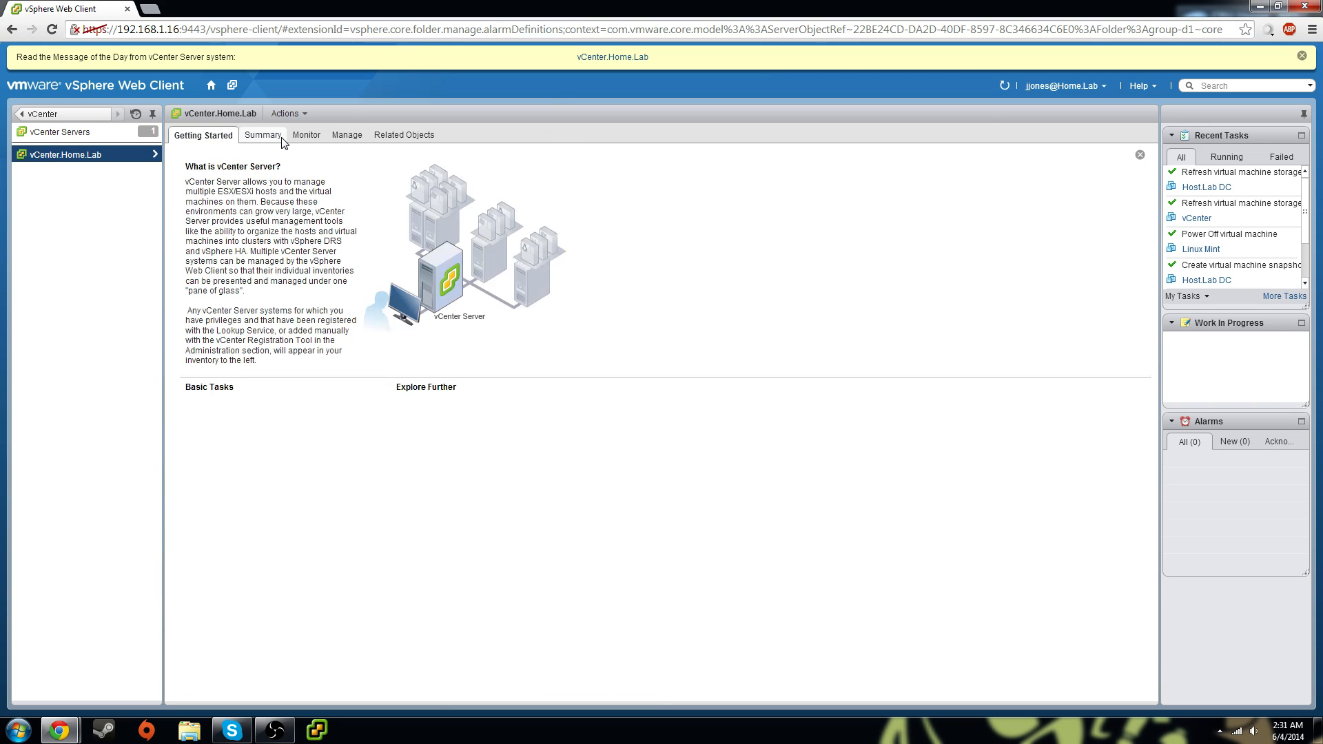
pyautogui.click(268, 141)
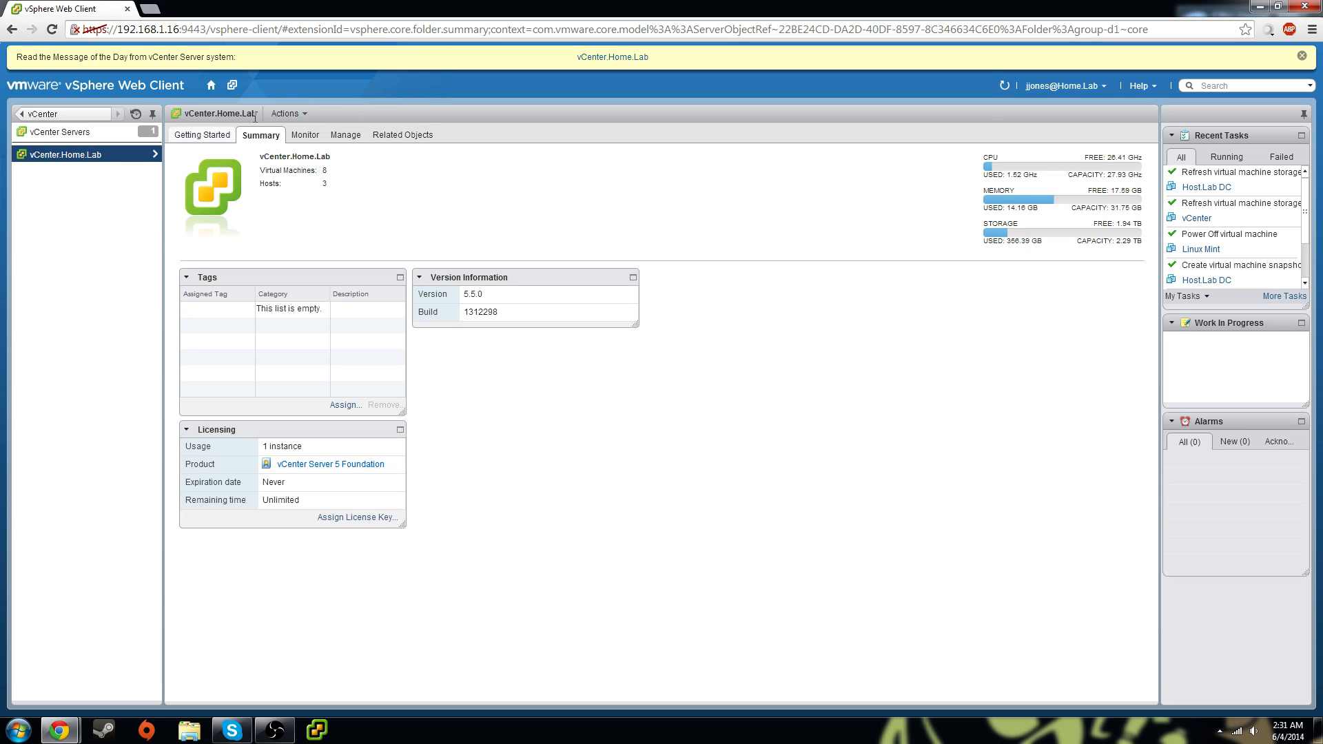
pyautogui.click(305, 135)
pyautogui.click(346, 135)
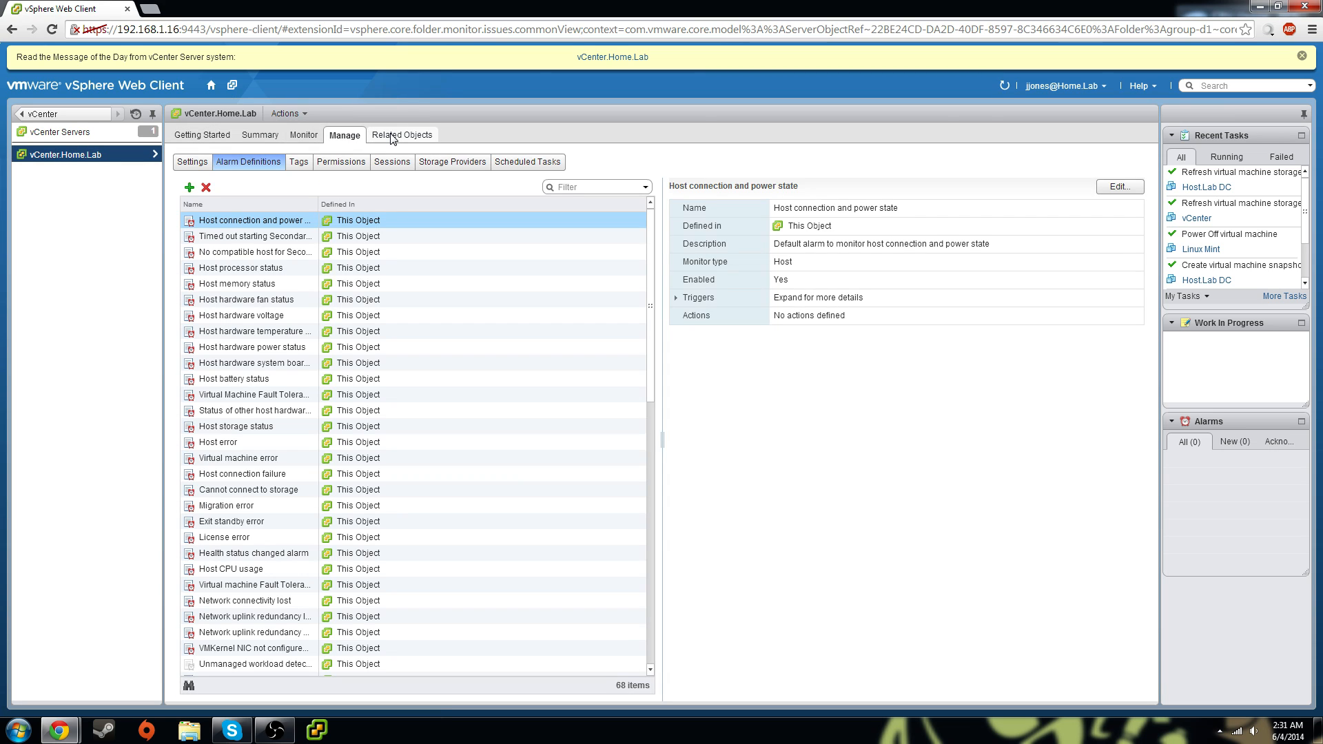
pyautogui.click(391, 136)
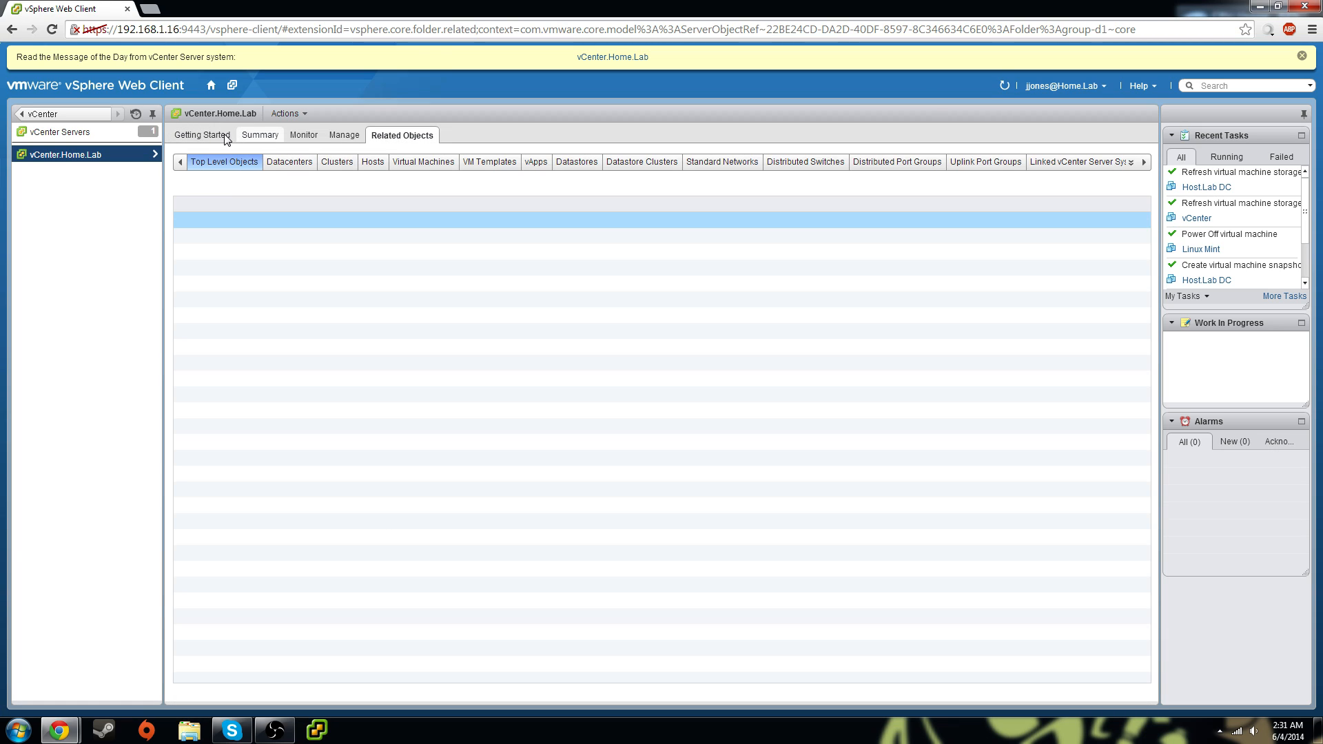
pyautogui.click(204, 135)
# Return to vCenter Home inventory lists and open the Home Lab datacenter from Datacenters
pyautogui.click(78, 131)
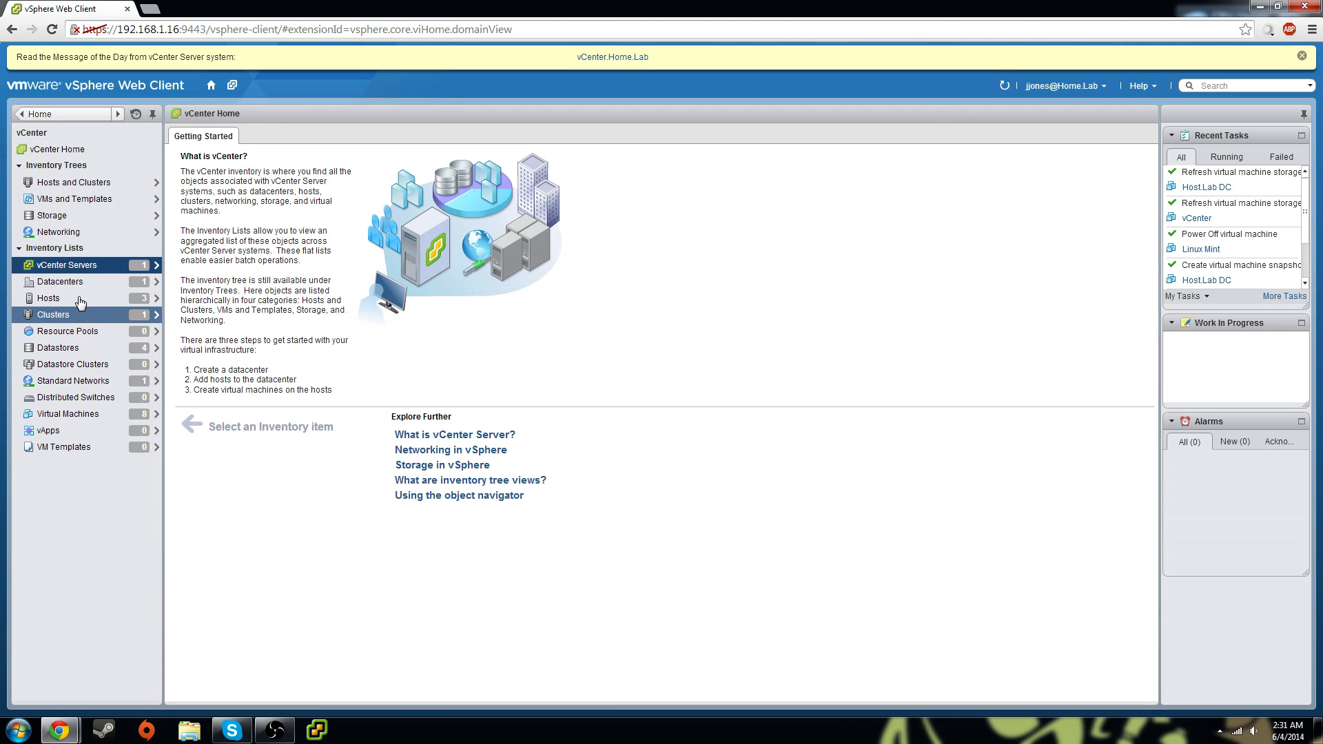
pyautogui.click(82, 286)
pyautogui.click(64, 158)
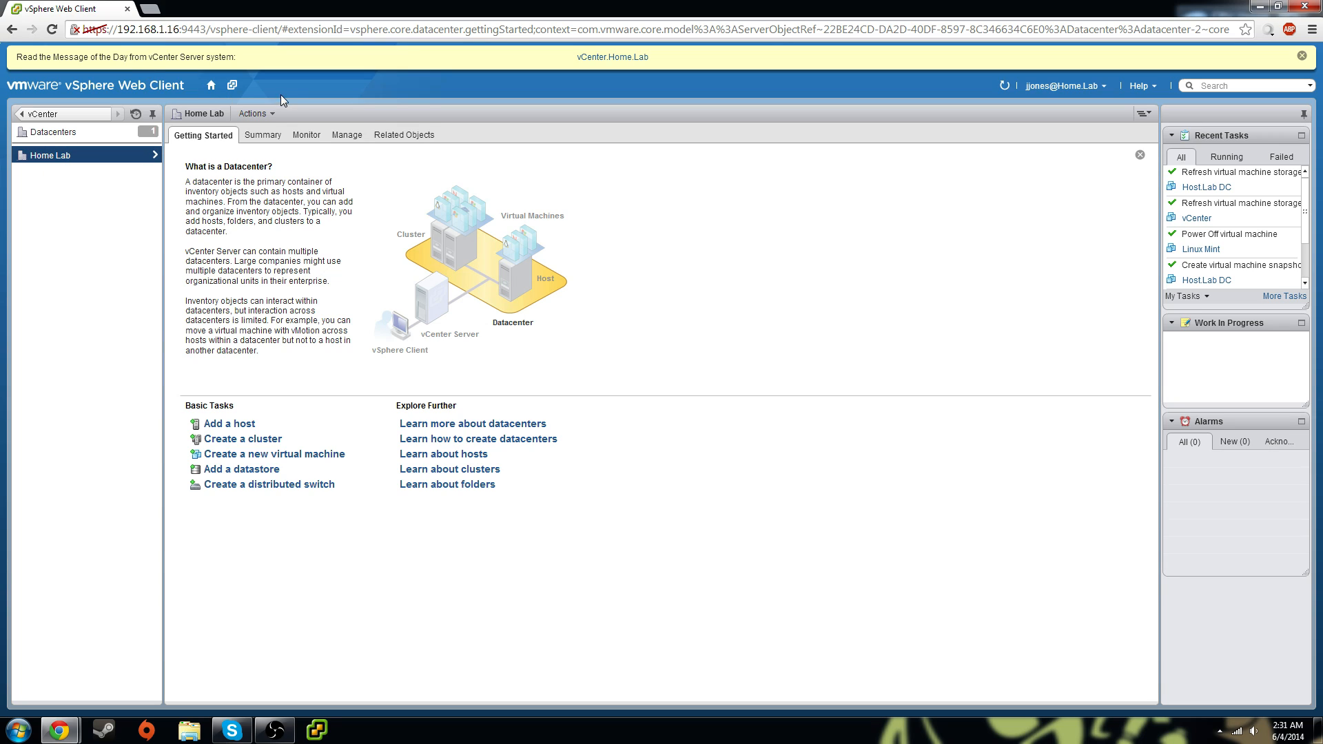
# Review Home Lab's Summary, then navigate back to vCenter Home listing 3 hosts, 4 datastores, 8 VMs
pyautogui.click(262, 143)
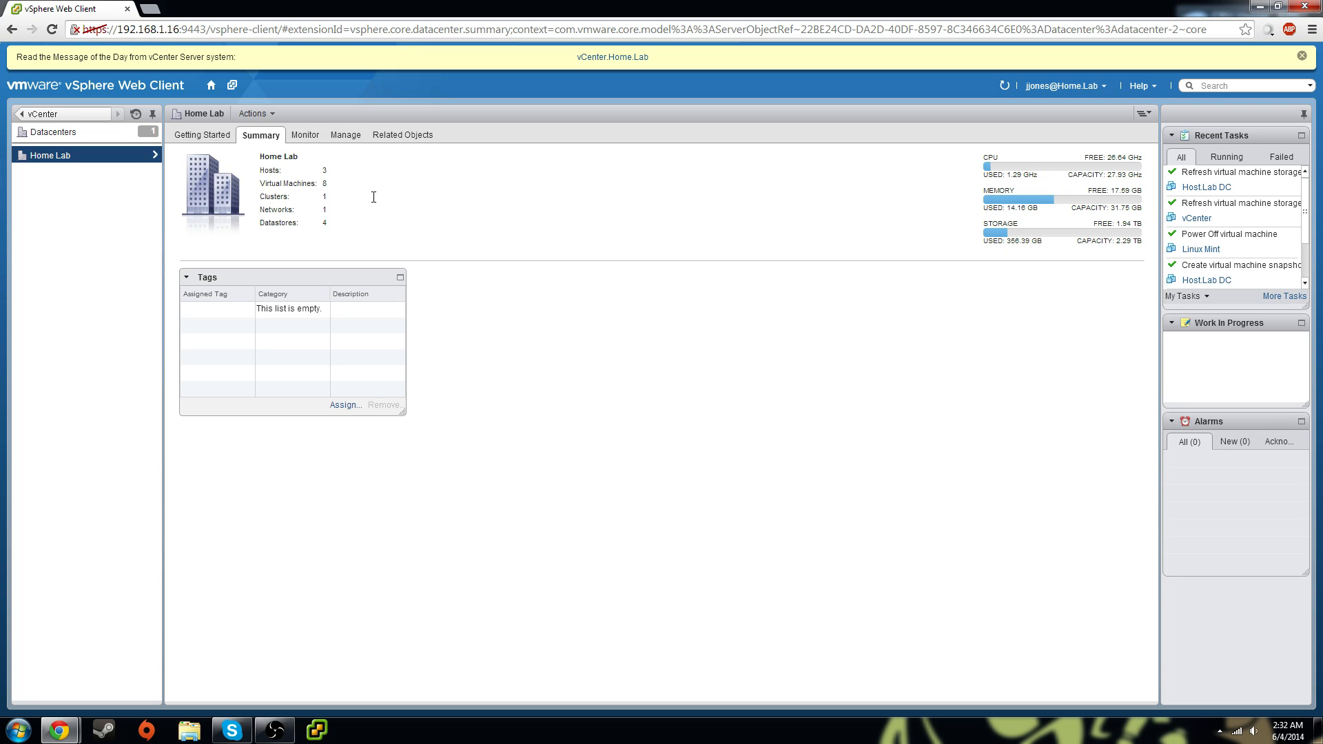
pyautogui.click(59, 131)
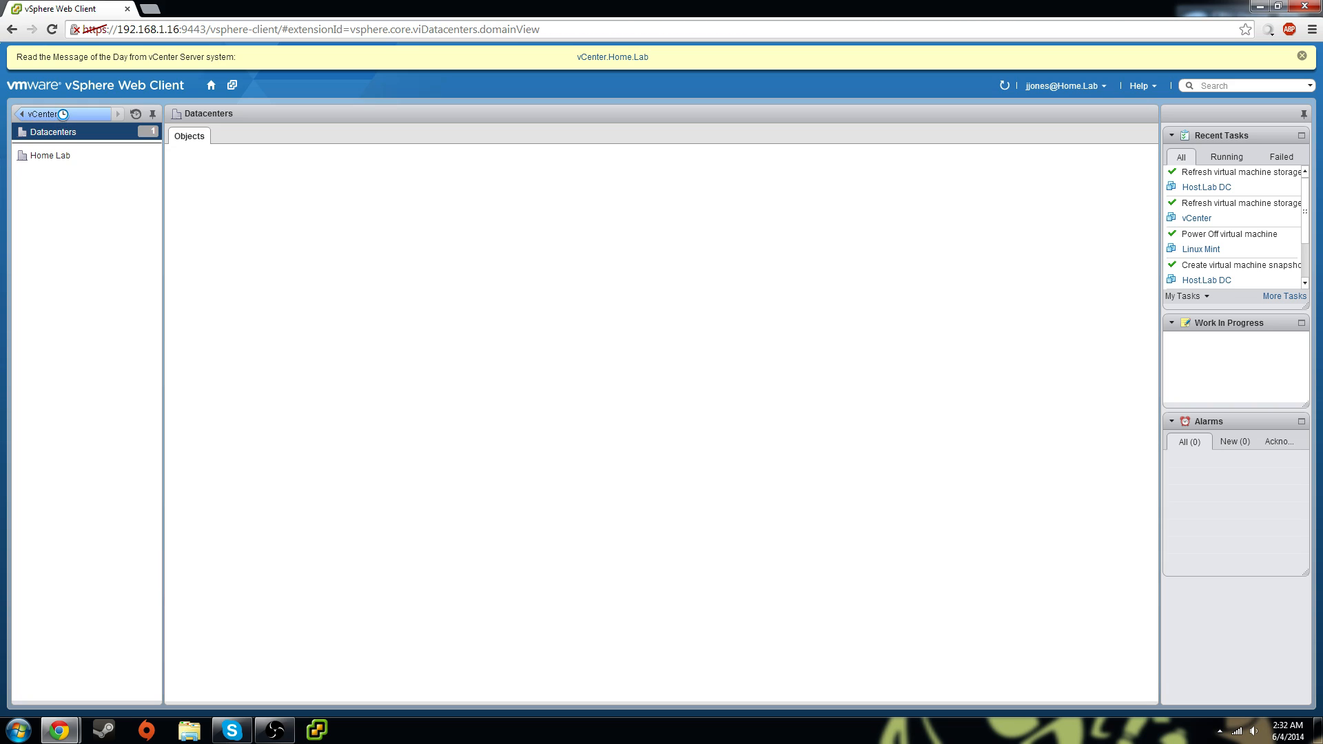
pyautogui.click(62, 116)
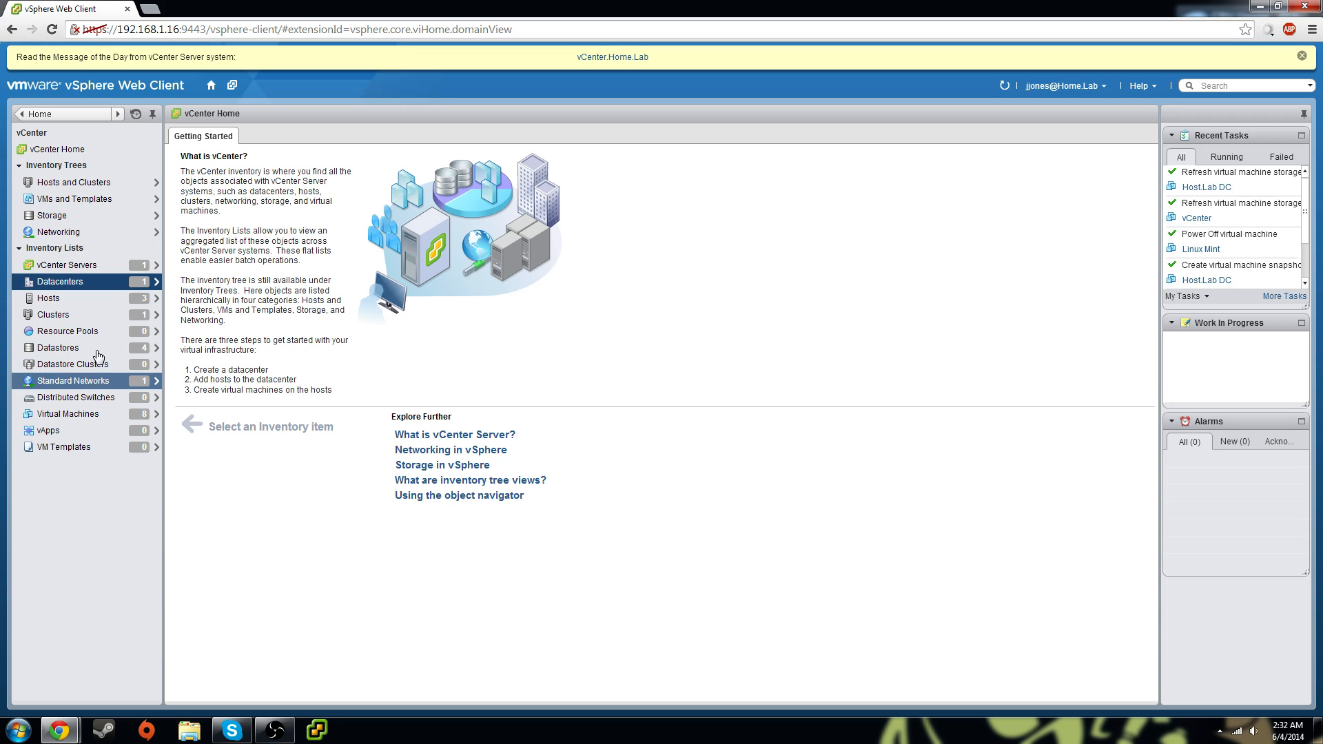
# Open Host.Lab DC from the Virtual Machines list and launch its console in full screen
pyautogui.click(91, 416)
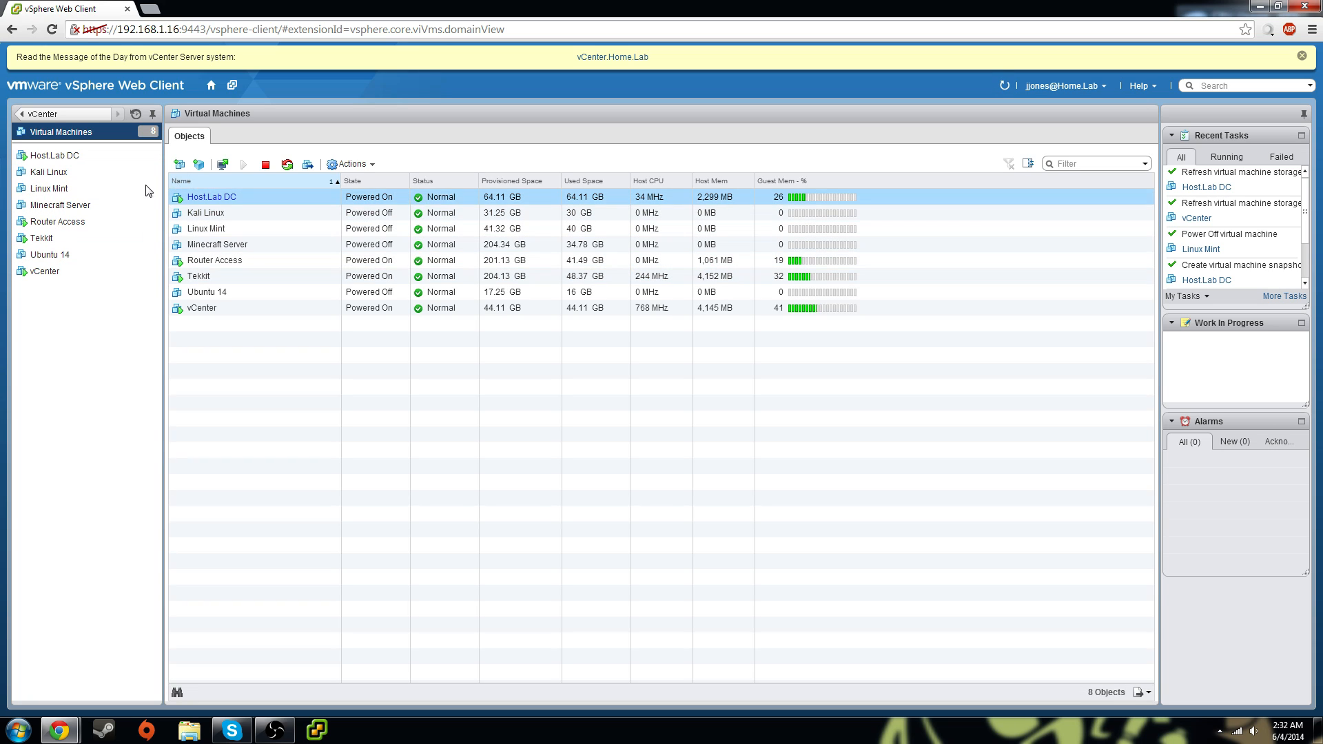
pyautogui.click(55, 155)
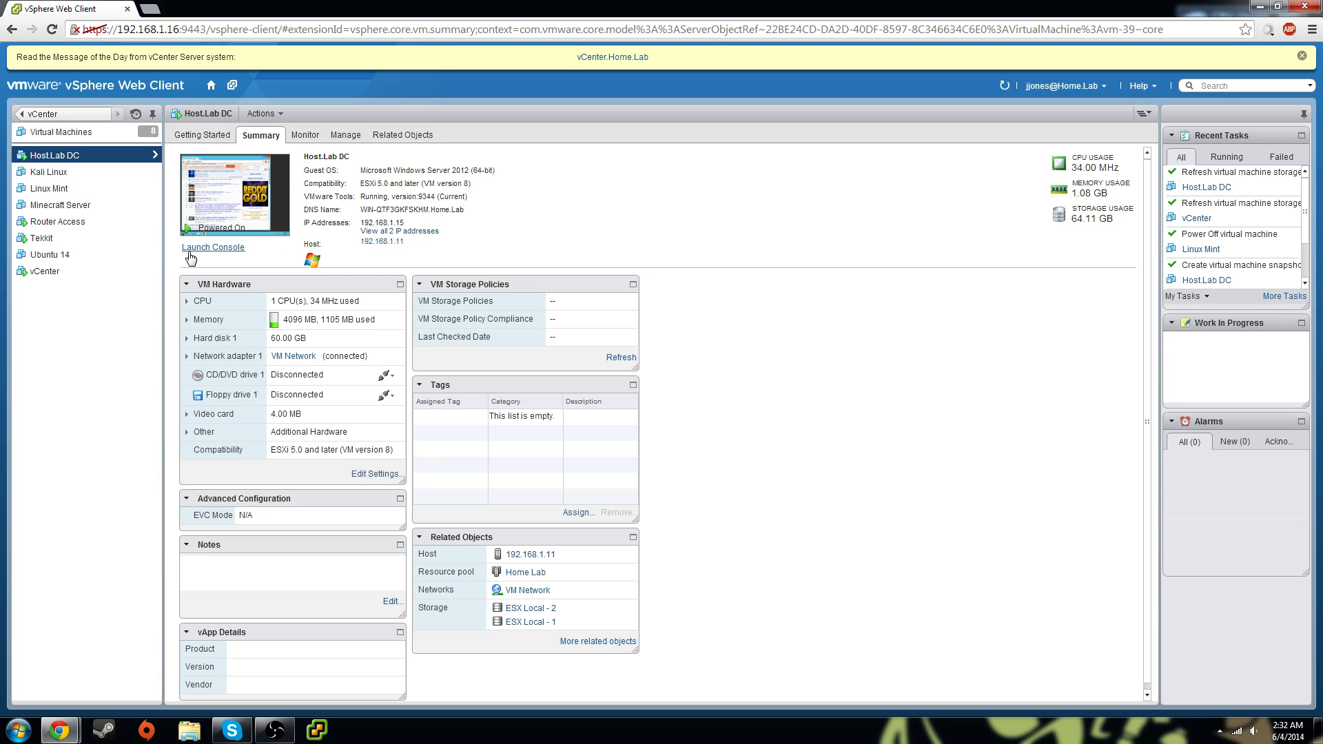
pyautogui.click(212, 249)
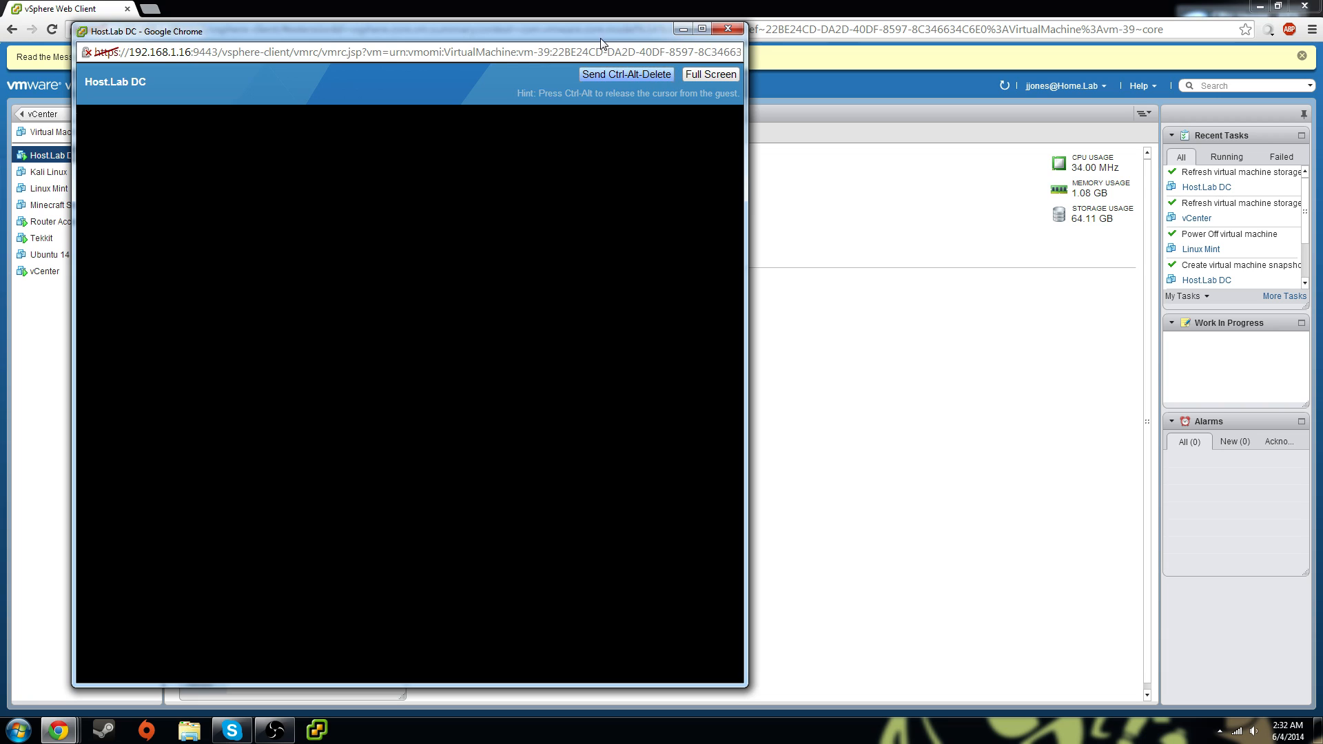
pyautogui.moveTo(595, 32); pyautogui.dragTo(735, 39)
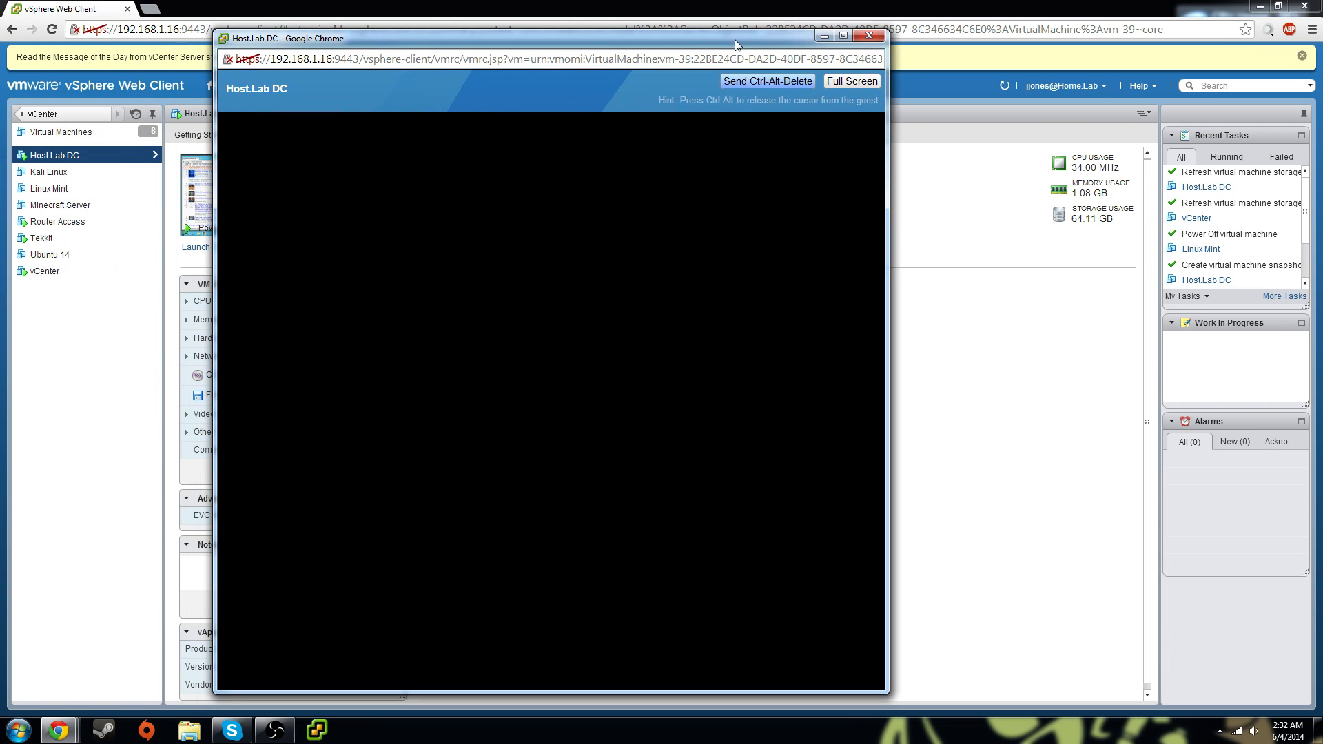
pyautogui.click(856, 88)
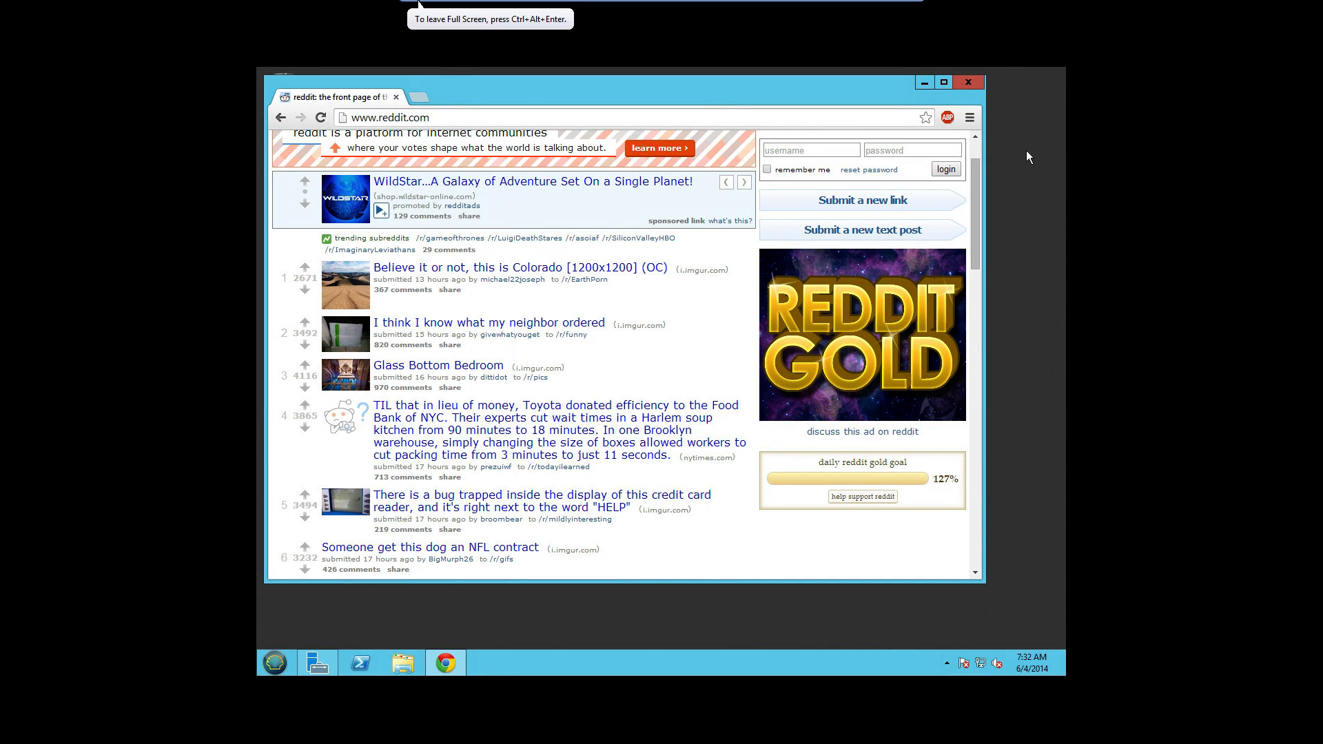
# Close the reddit Chrome window in the guest, then exit full screen and close the console
pyautogui.click(966, 84)
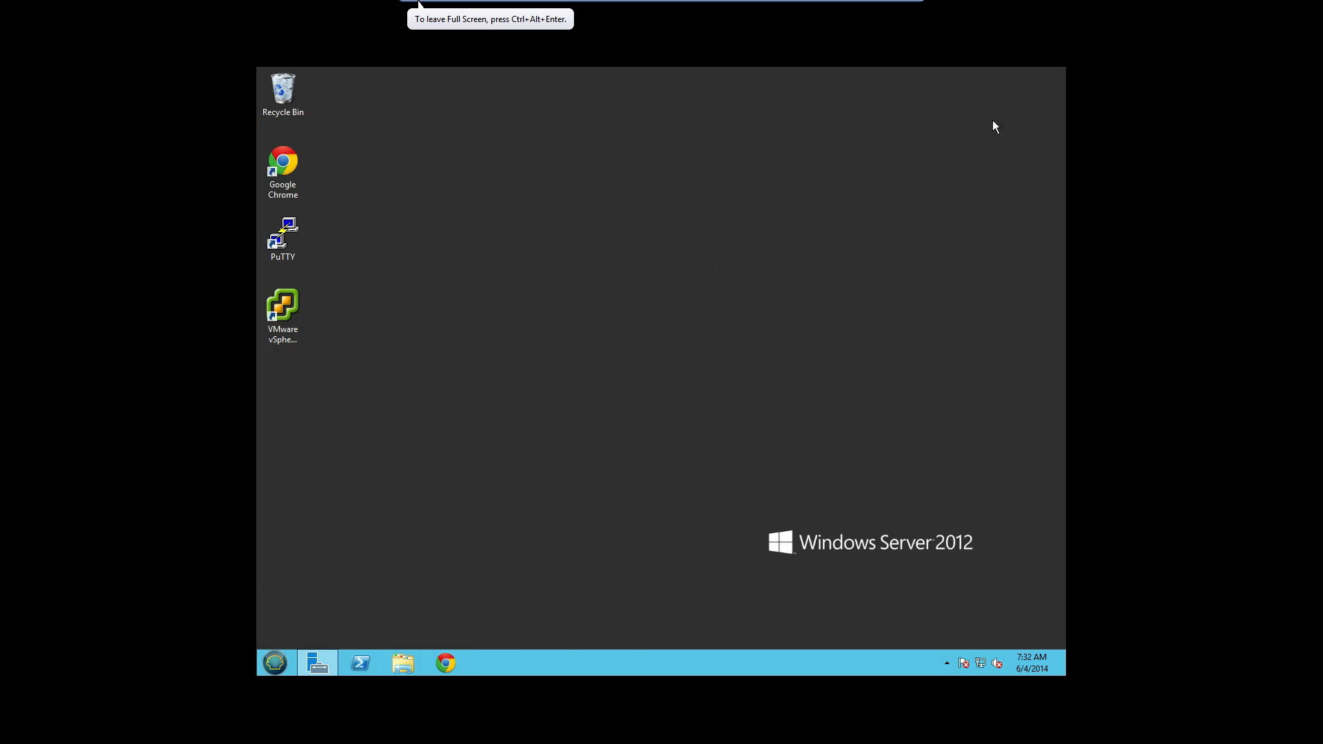
pyautogui.moveTo(598, 437)
pyautogui.mouseDown()
pyautogui.moveTo(407, 539)
pyautogui.moveTo(736, 280)
pyautogui.mouseUp()
pyautogui.moveTo(767, 7)
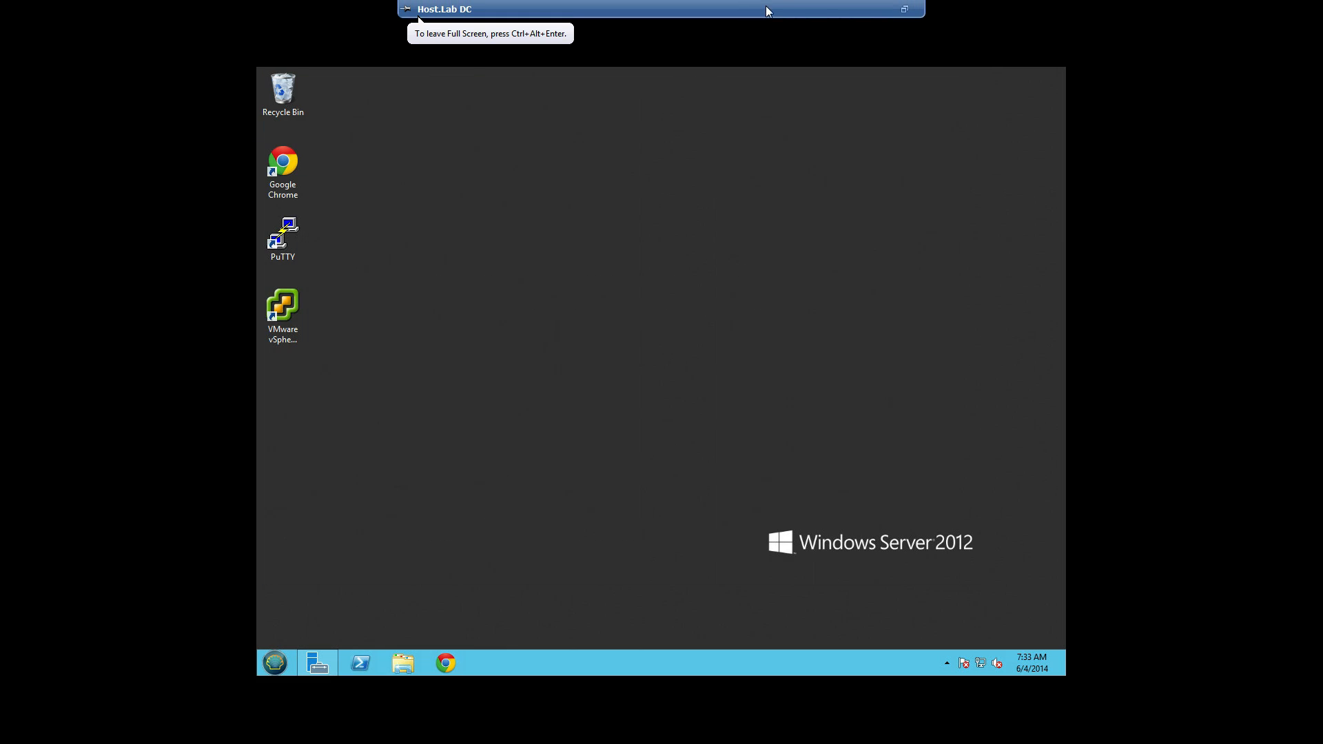
pyautogui.click(905, 10)
pyautogui.click(877, 39)
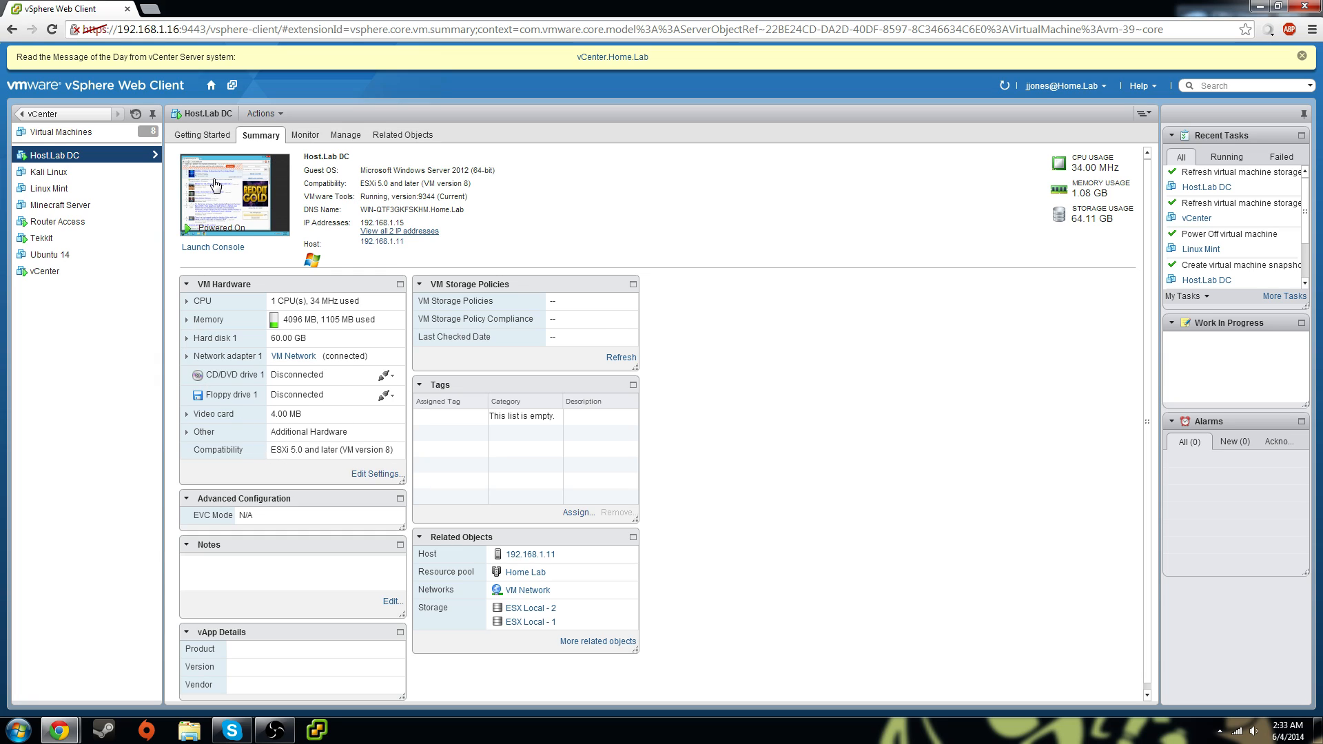
# Open Host.Lab DC's Edit Settings, keeping VM Network and Datastore ISO File for network and CD/DVD
pyautogui.click(278, 115)
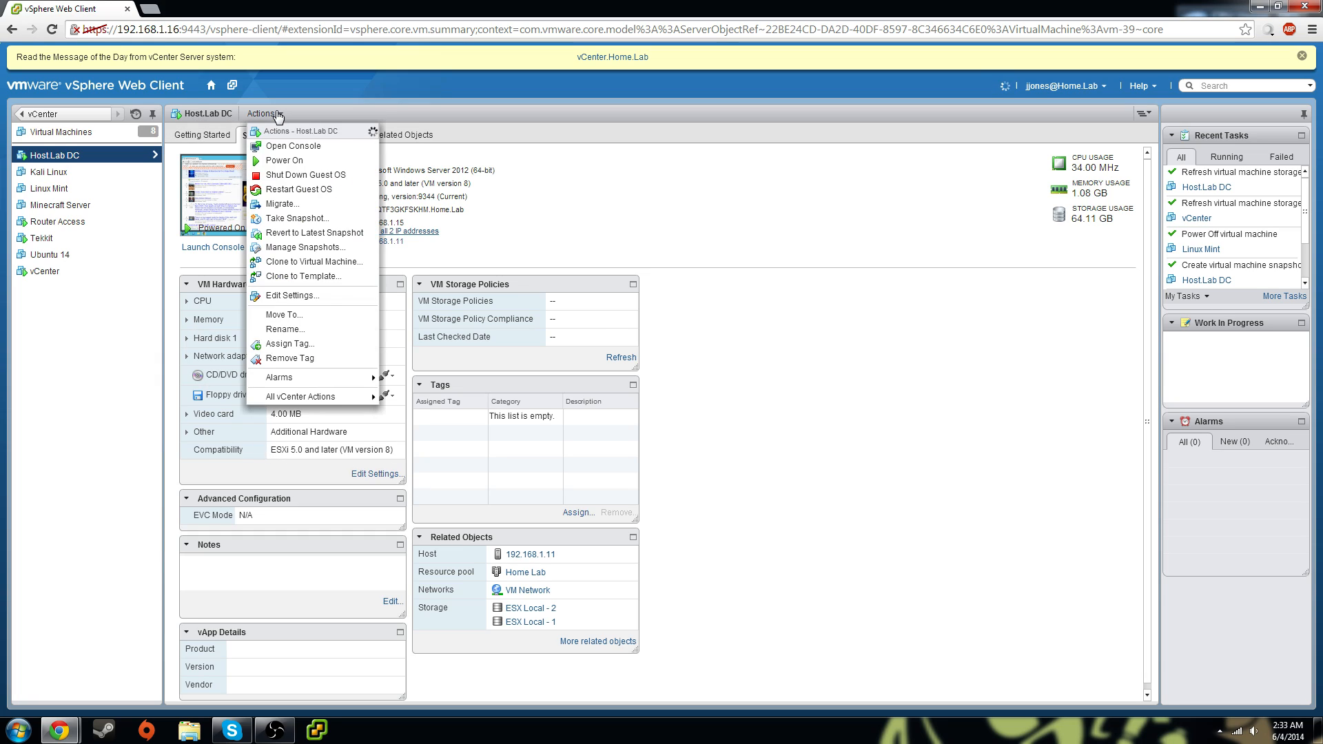
pyautogui.click(312, 295)
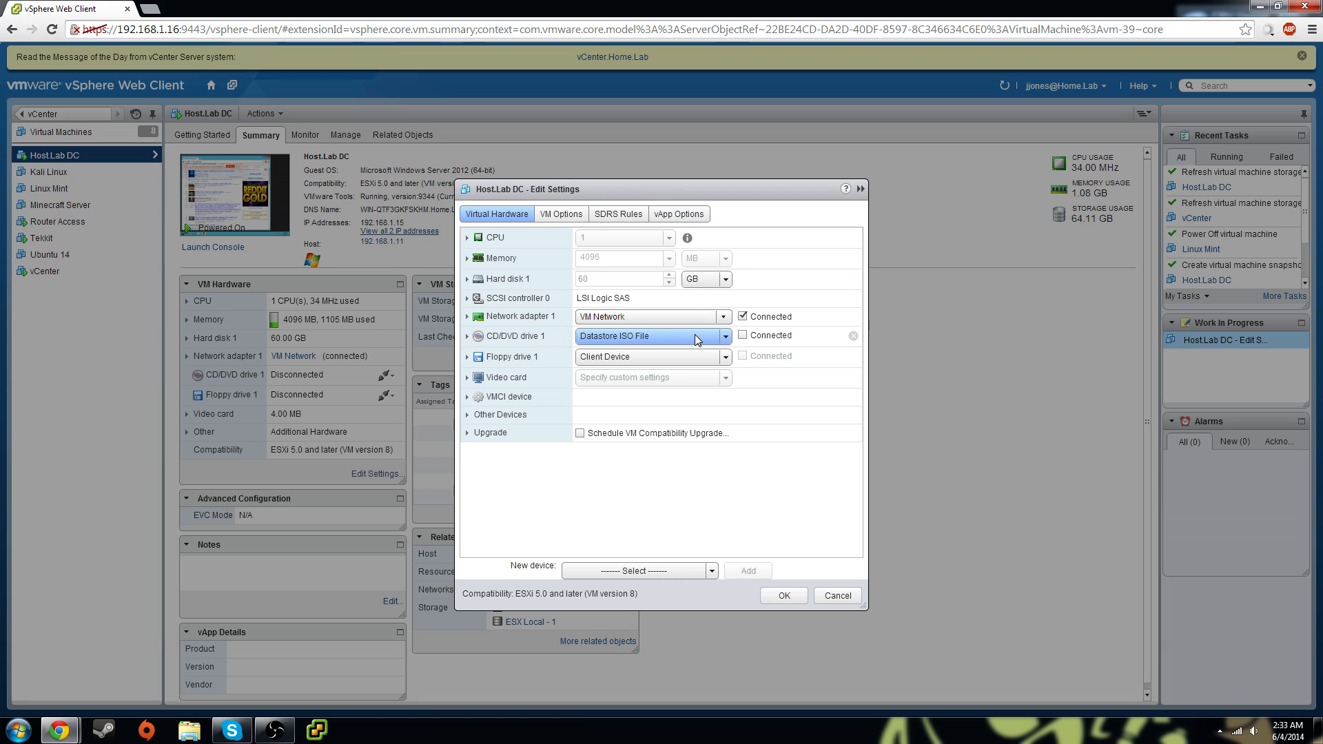
pyautogui.click(705, 318)
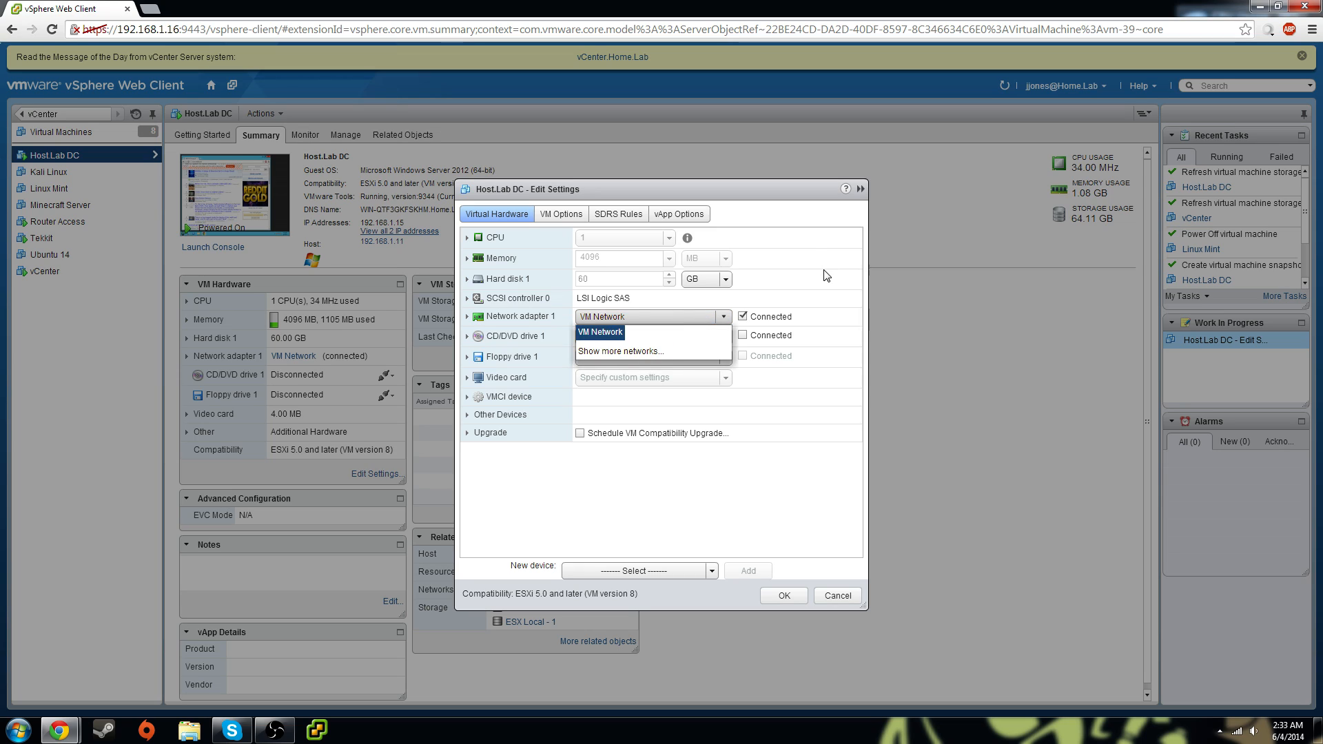
pyautogui.click(689, 334)
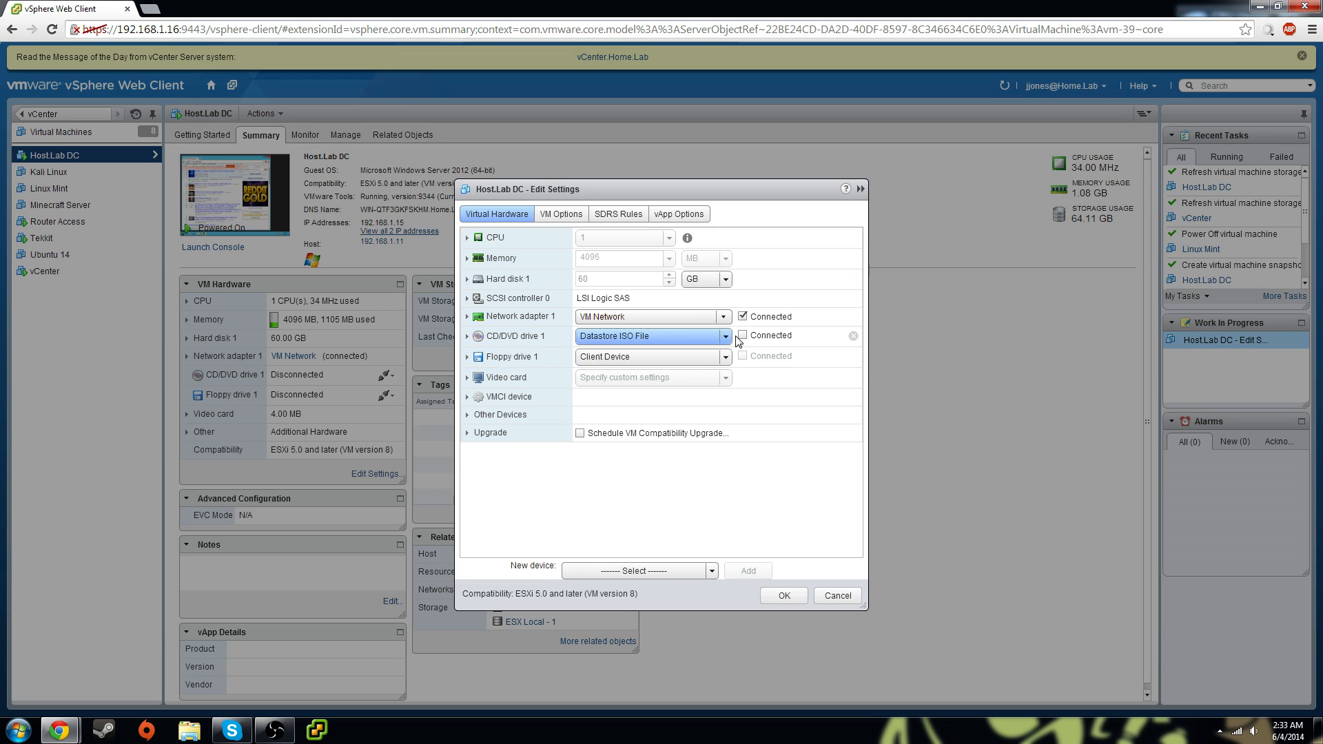
pyautogui.click(724, 336)
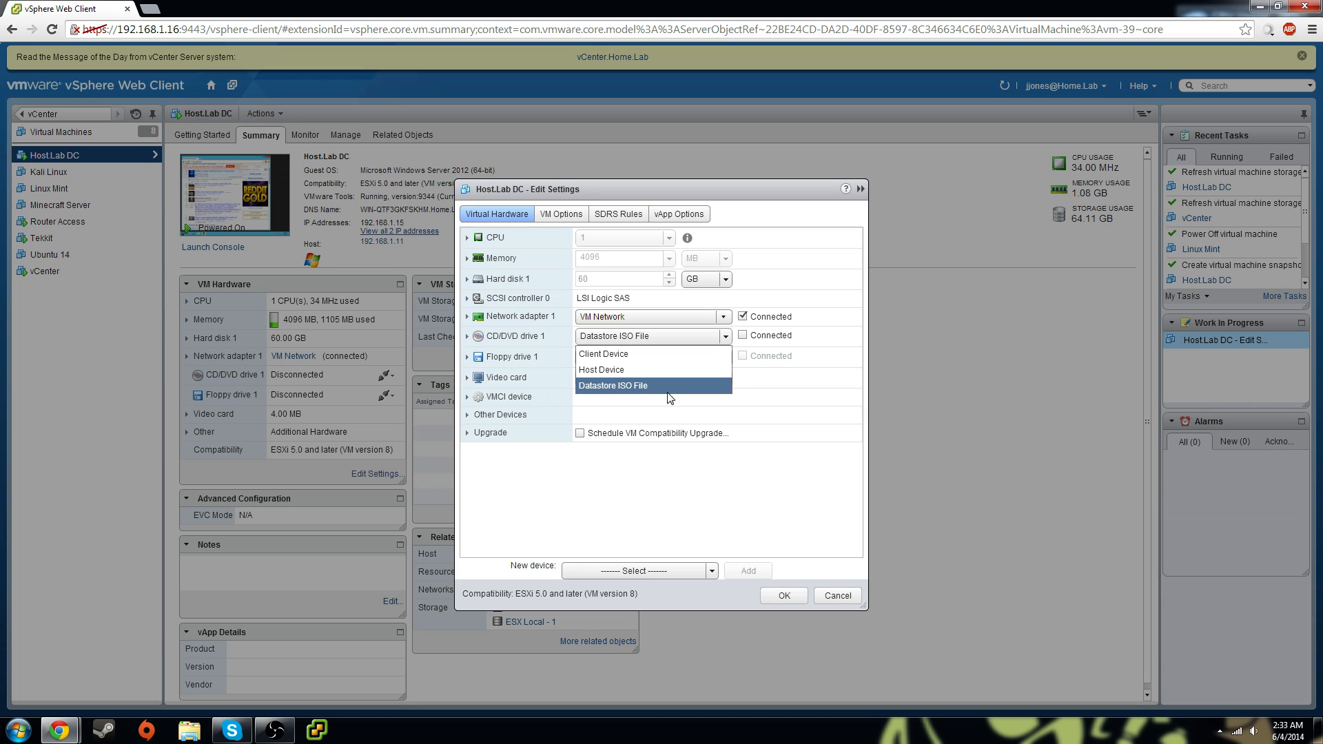
pyautogui.click(755, 458)
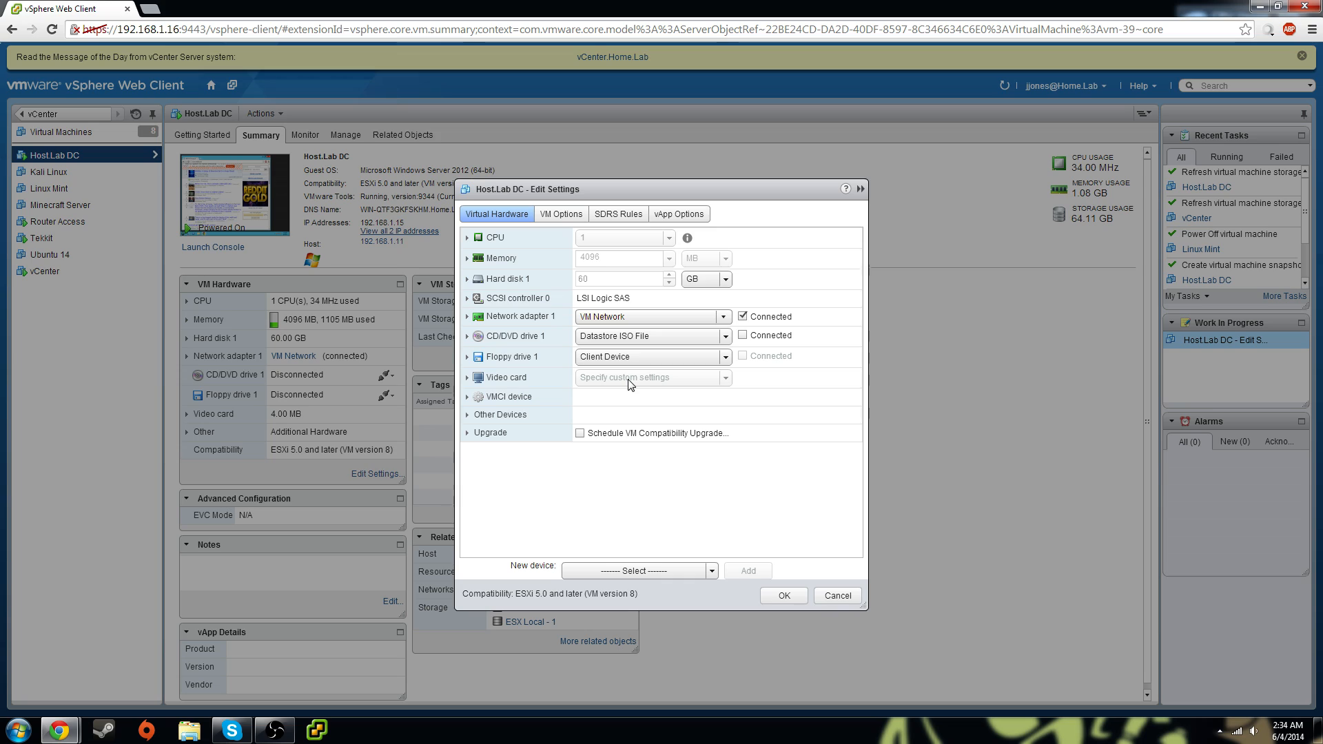
# Review video card, VMCI, VM Options and SDRS Rules, then apply the settings unchanged
pyautogui.click(467, 378)
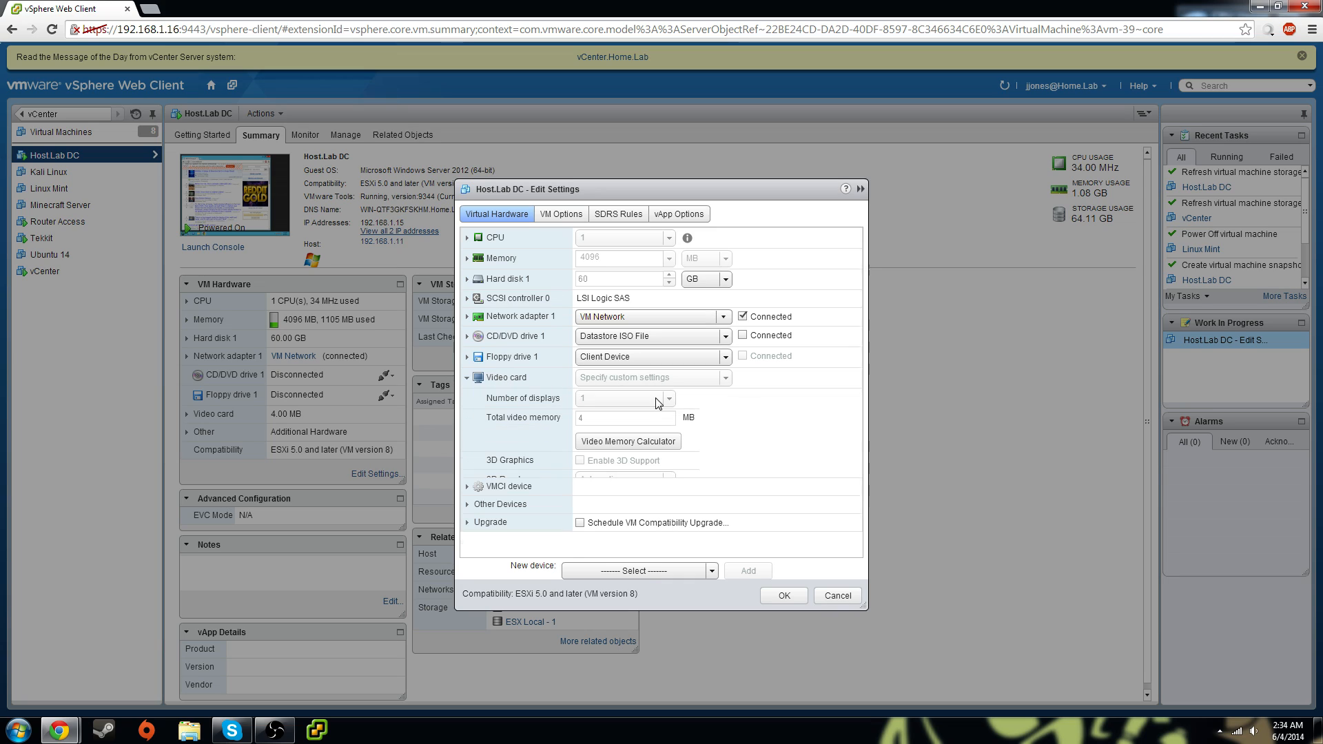
pyautogui.click(467, 378)
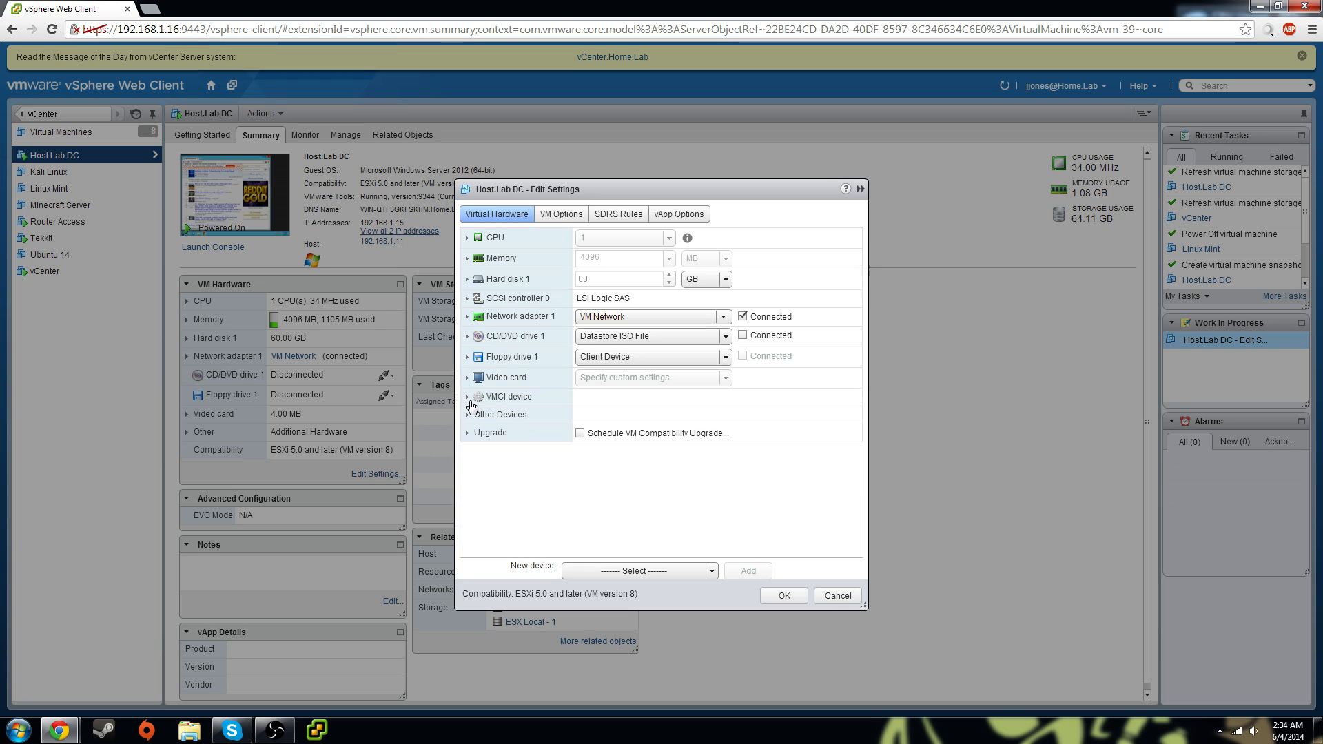
pyautogui.click(483, 398)
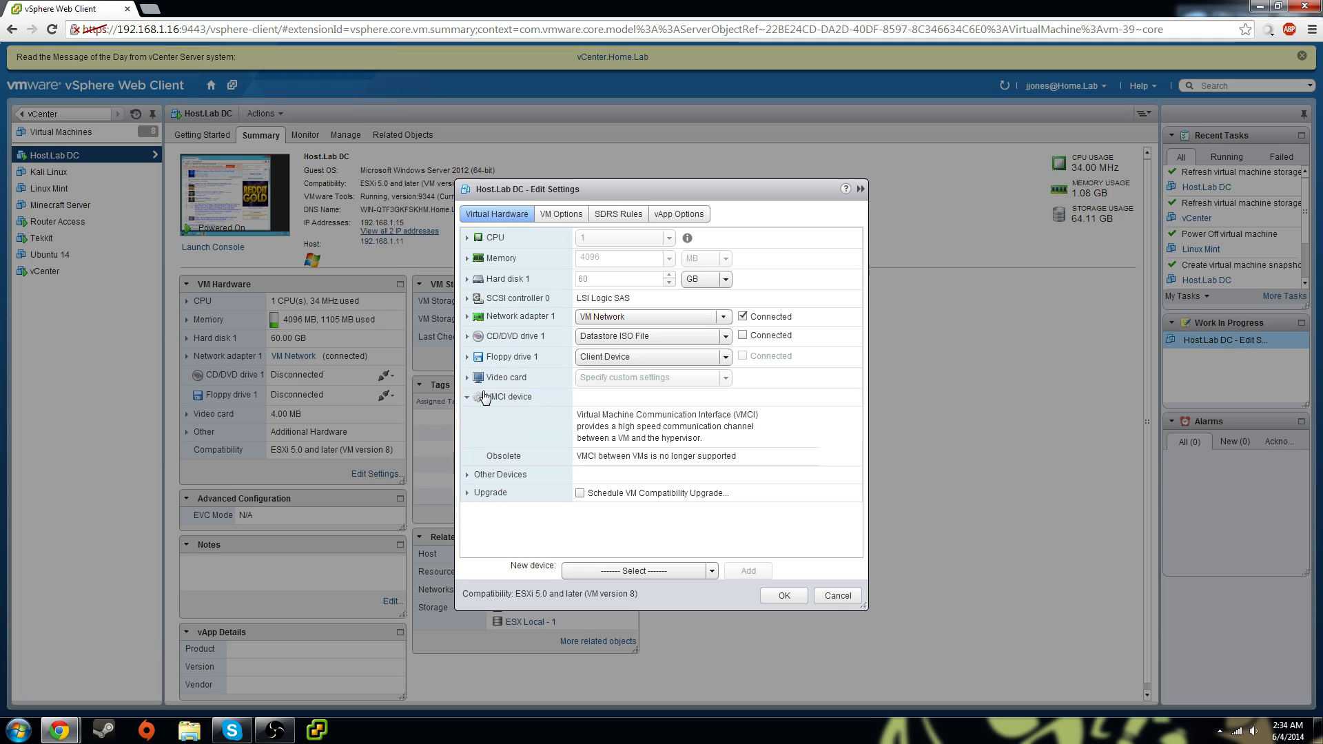
pyautogui.click(467, 398)
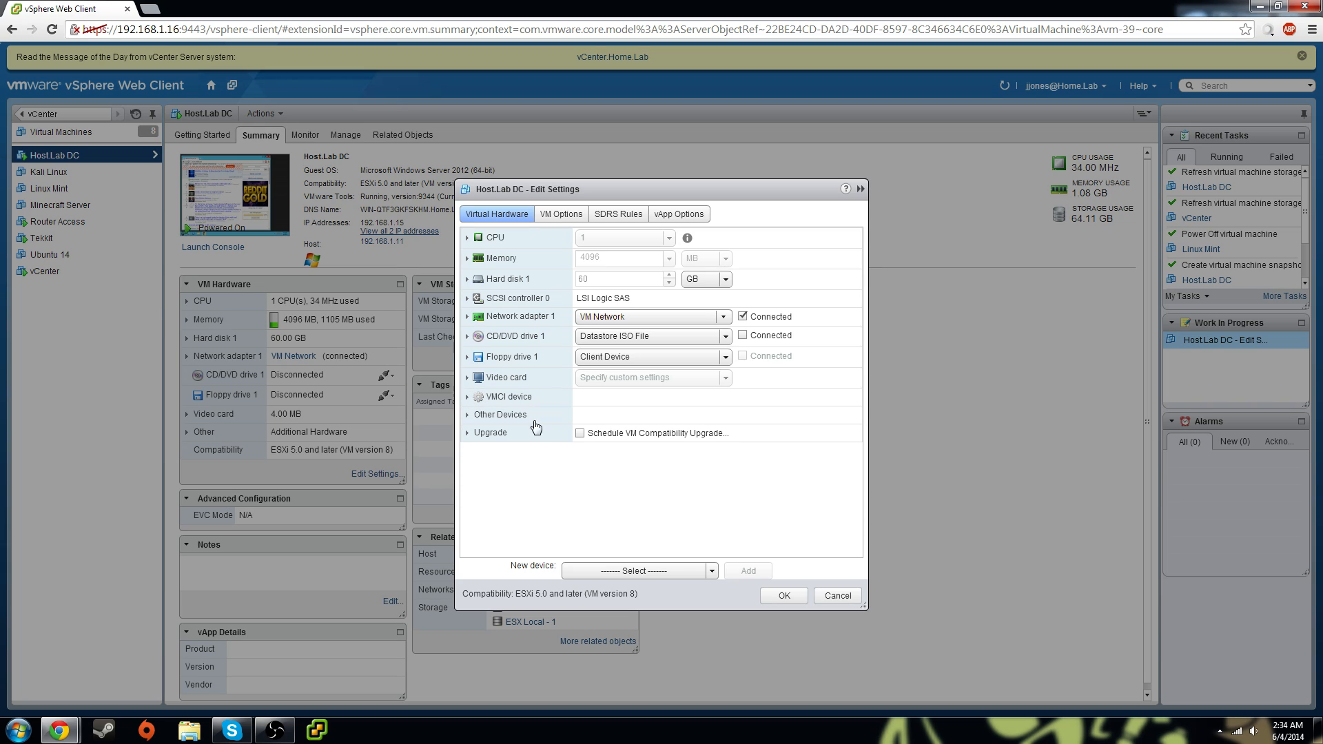
pyautogui.click(560, 215)
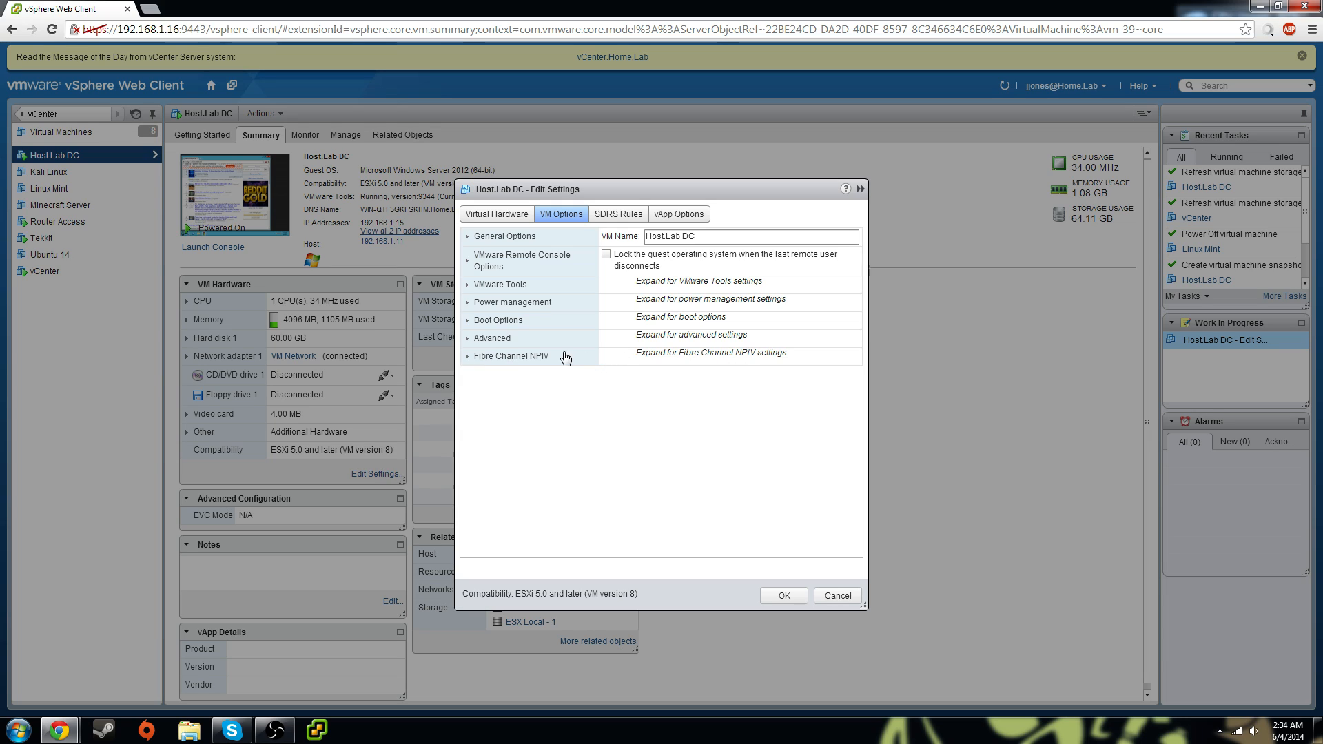
pyautogui.click(491, 339)
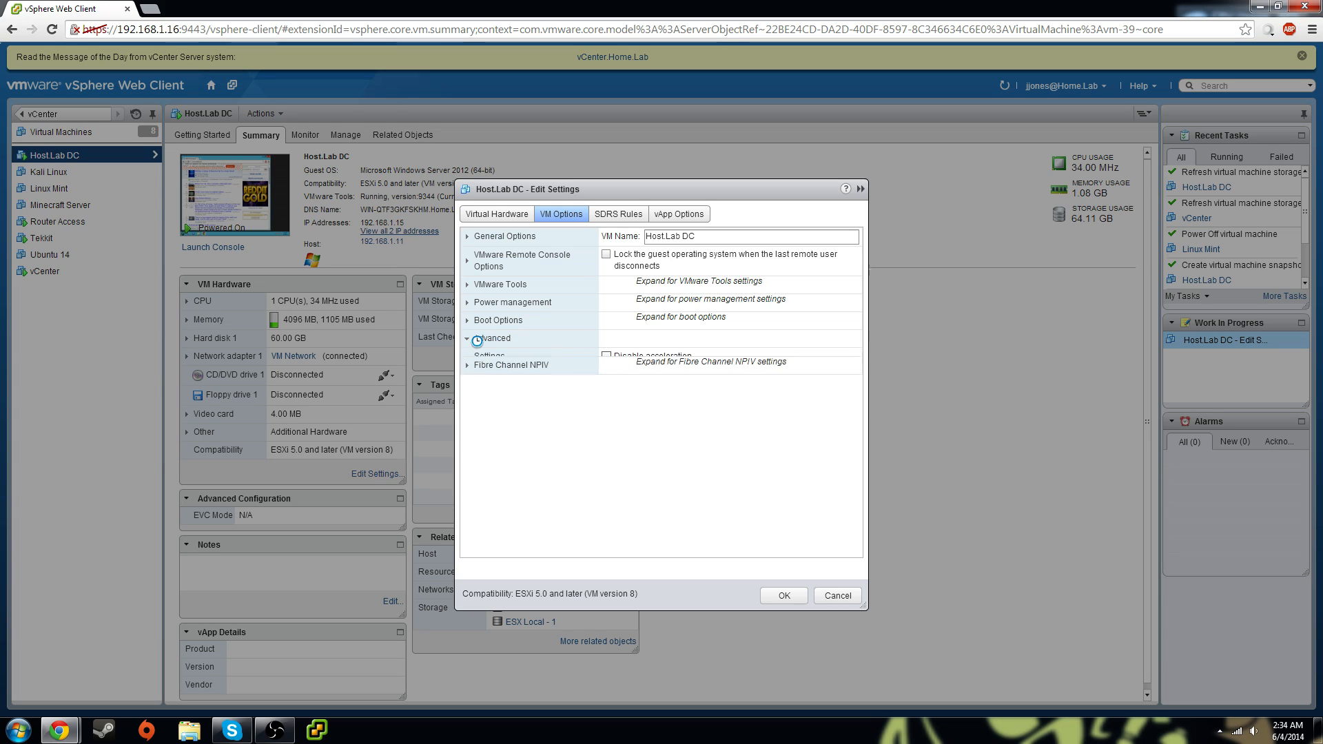
pyautogui.click(620, 214)
pyautogui.click(785, 595)
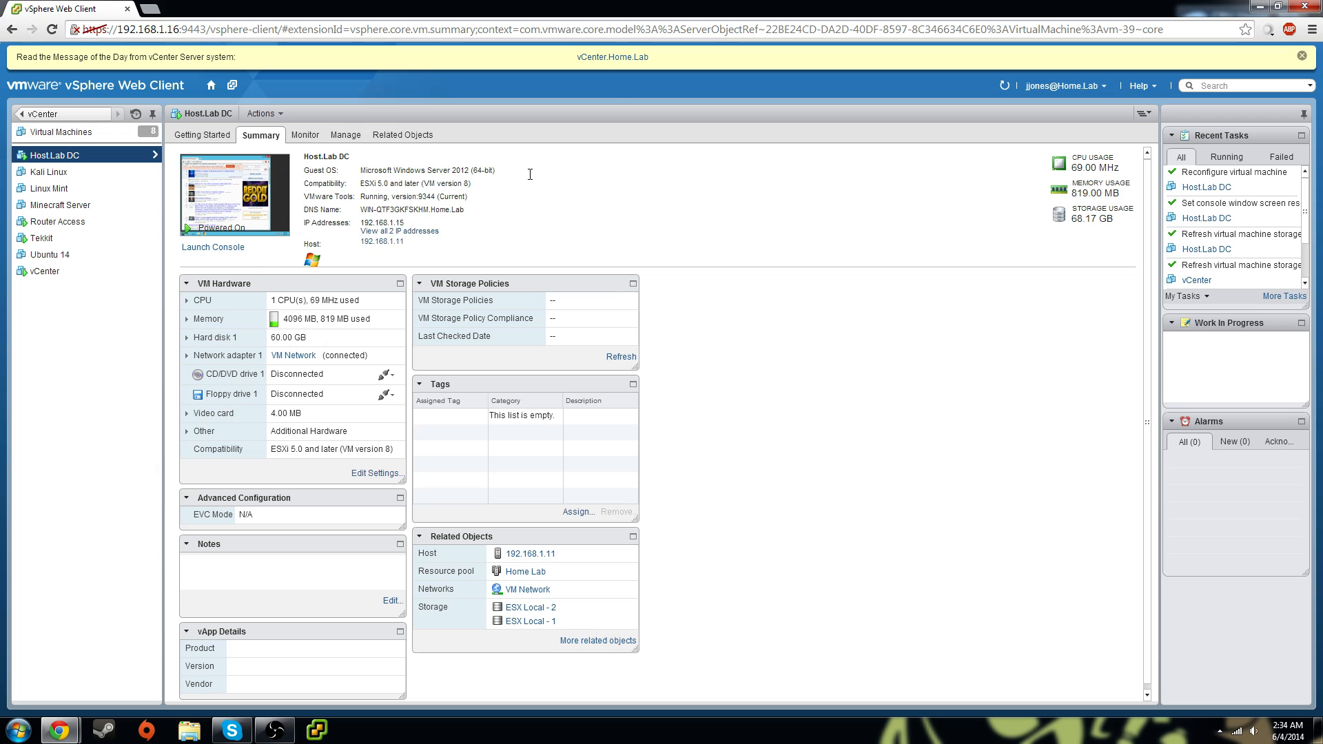
# Dismiss the message-of-the-day banner and review Host.Lab DC's performance charts and issues
pyautogui.click(1302, 57)
pyautogui.click(304, 106)
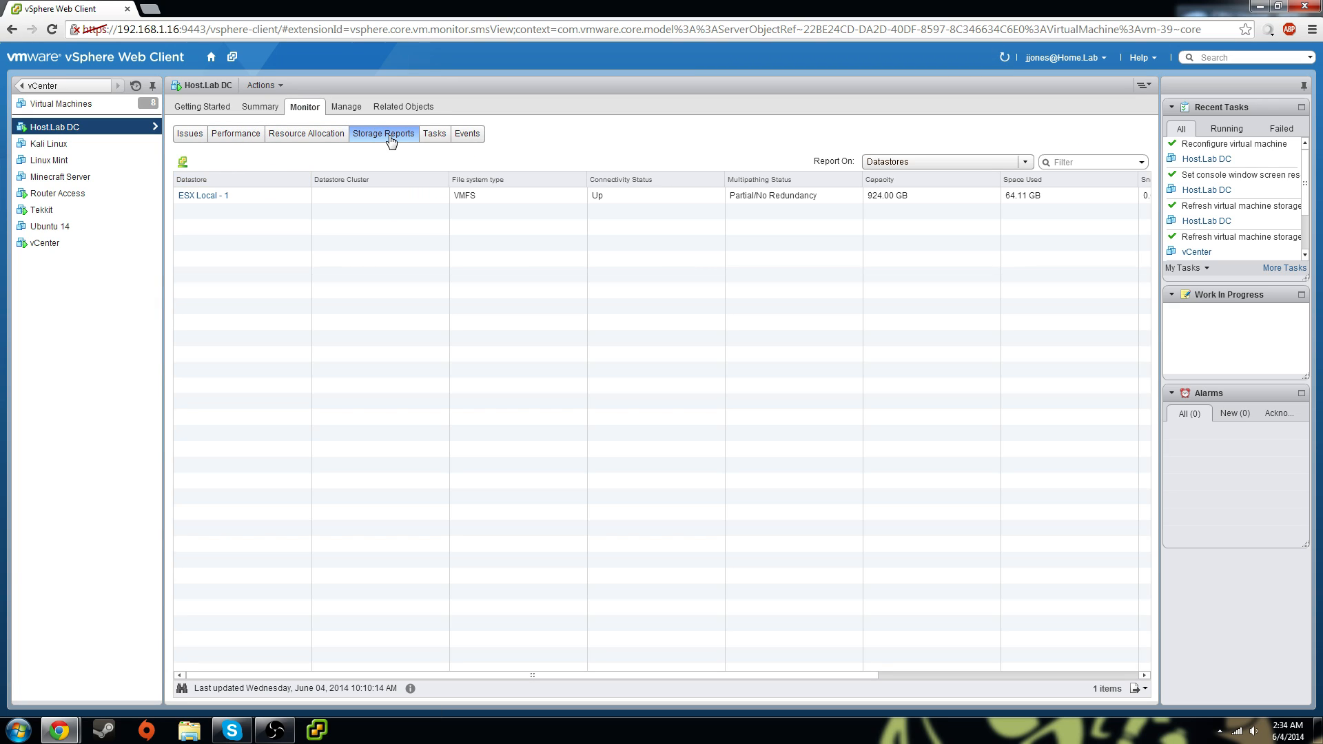
pyautogui.click(226, 135)
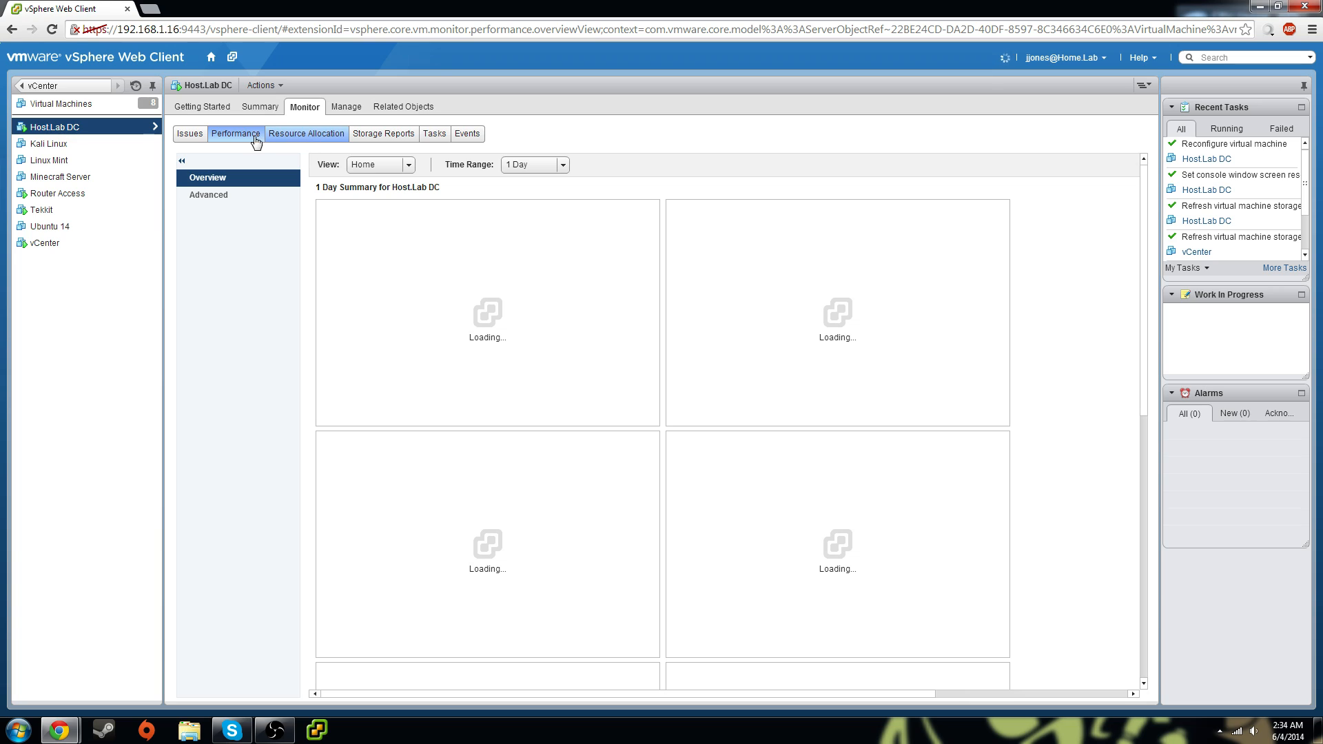
pyautogui.click(191, 136)
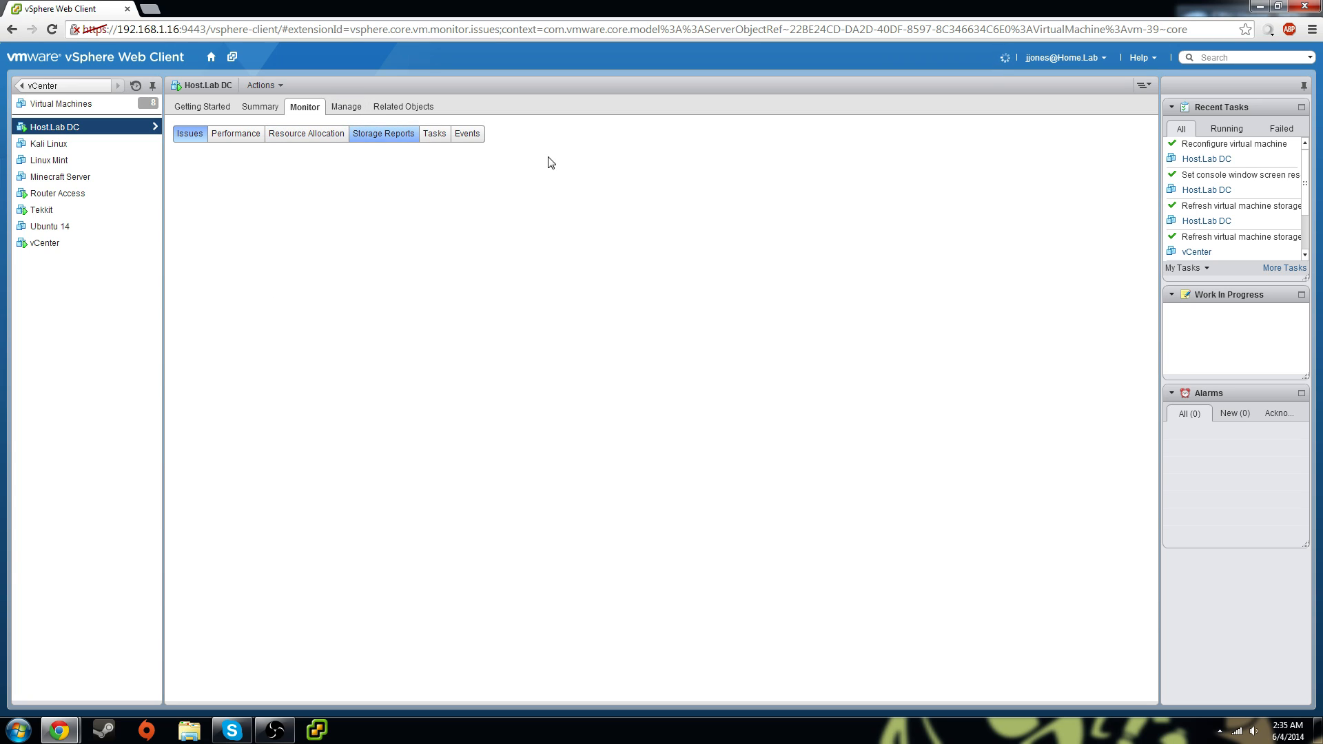
pyautogui.scroll(-2, 1303, 217)
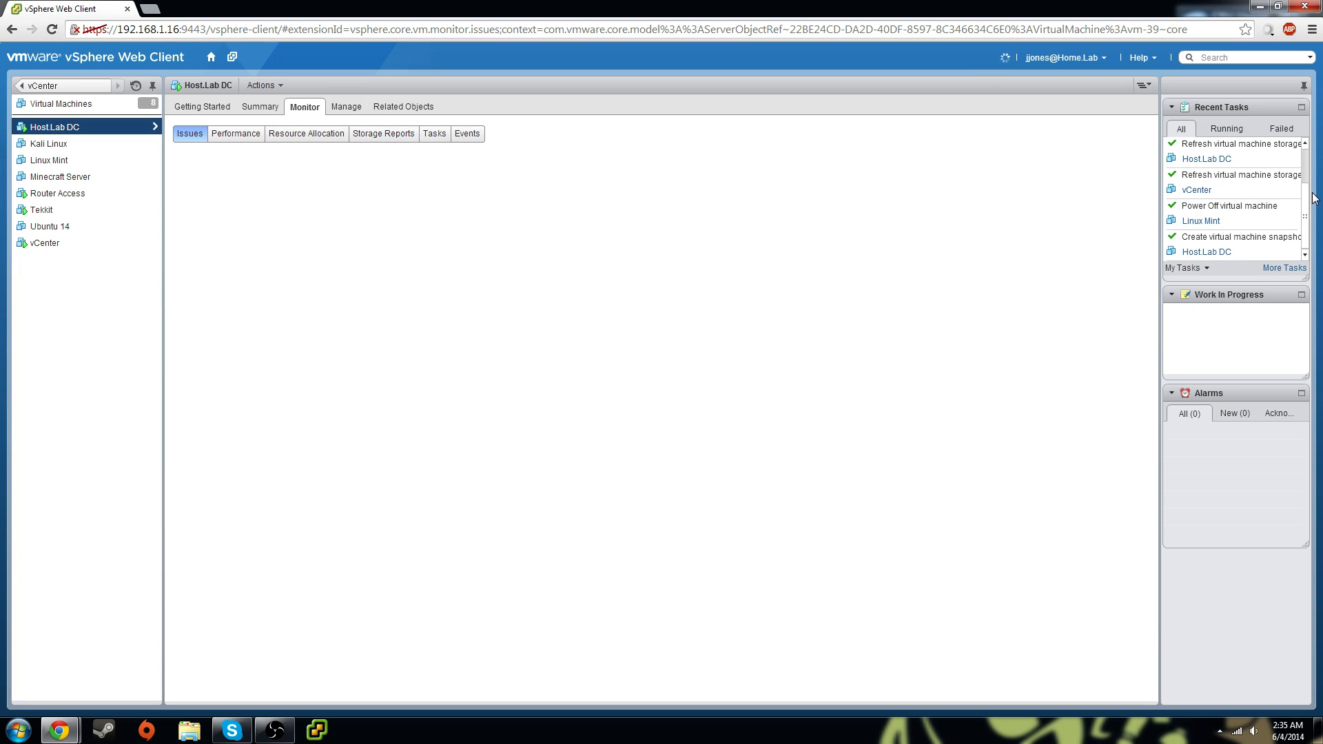
# View Host.Lab DC's related objects, select Router Access, then go back to vCenter Home
pyautogui.click(404, 108)
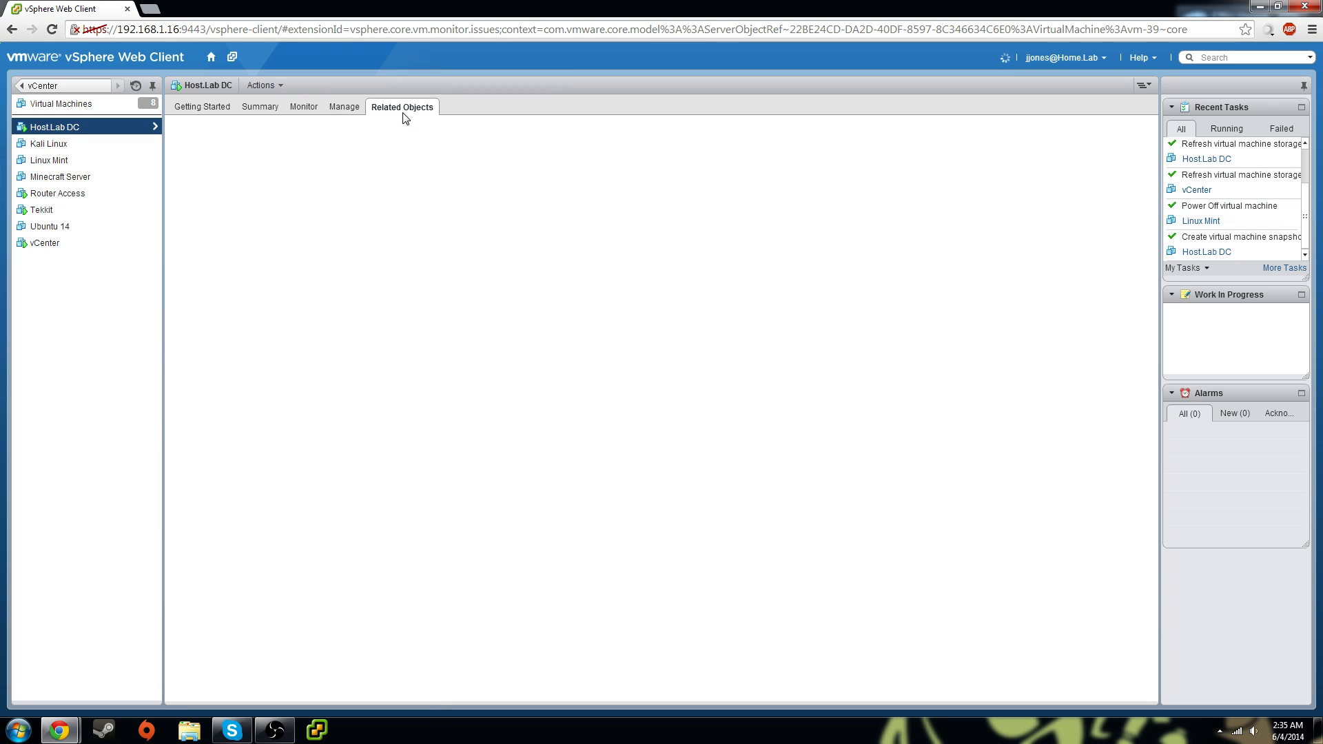
pyautogui.click(58, 195)
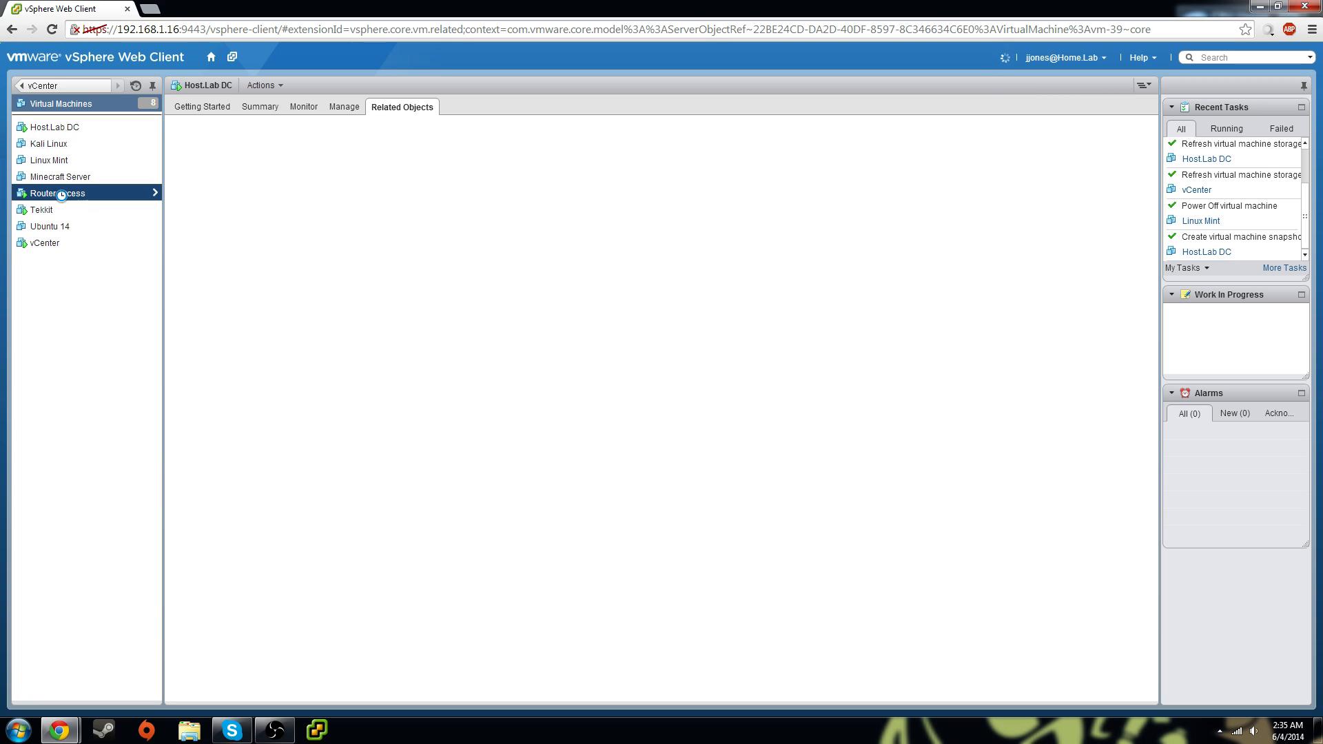
pyautogui.click(43, 86)
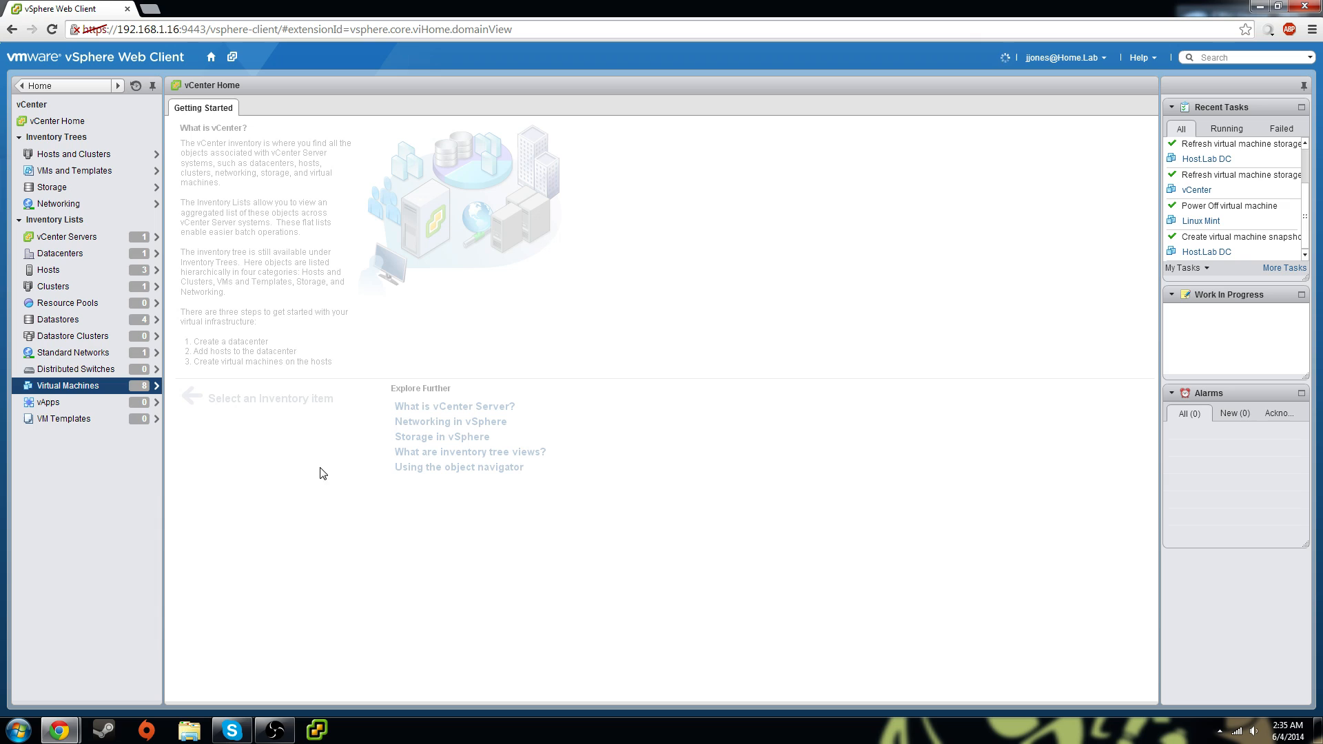
pyautogui.click(317, 731)
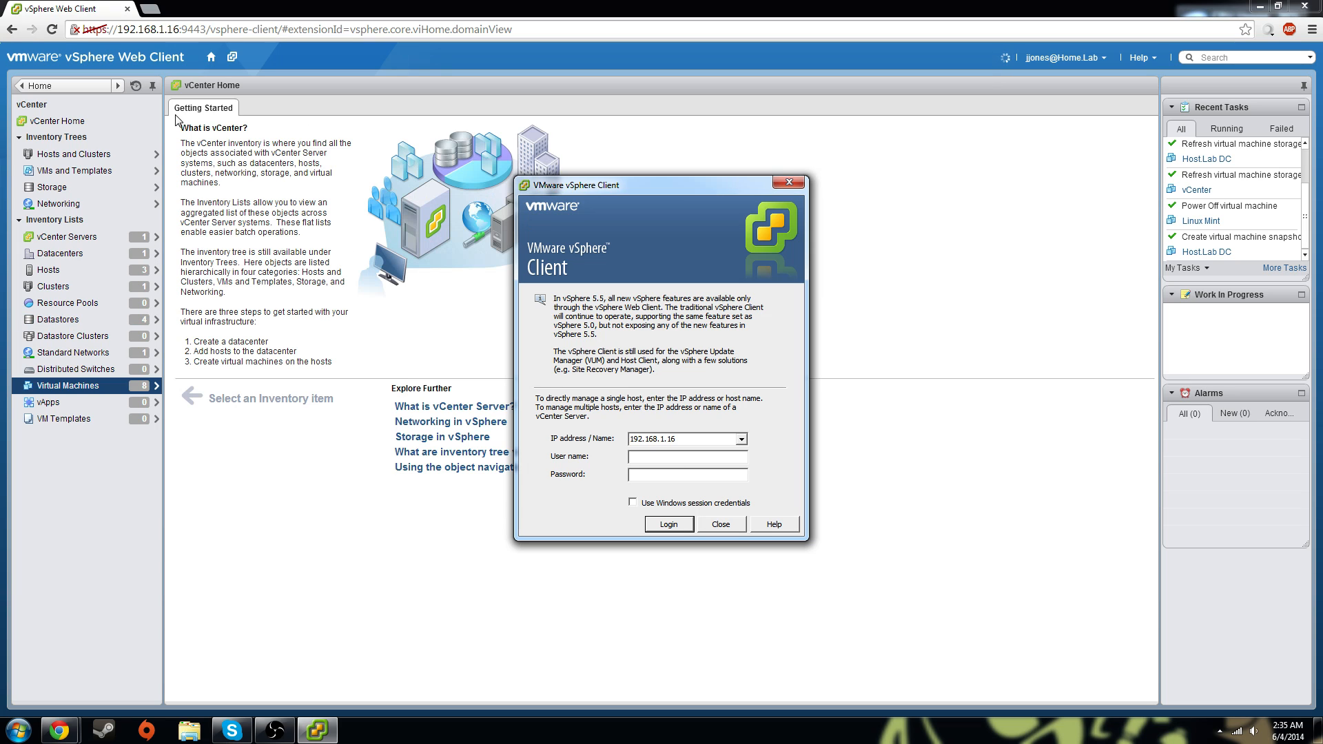
pyautogui.click(789, 182)
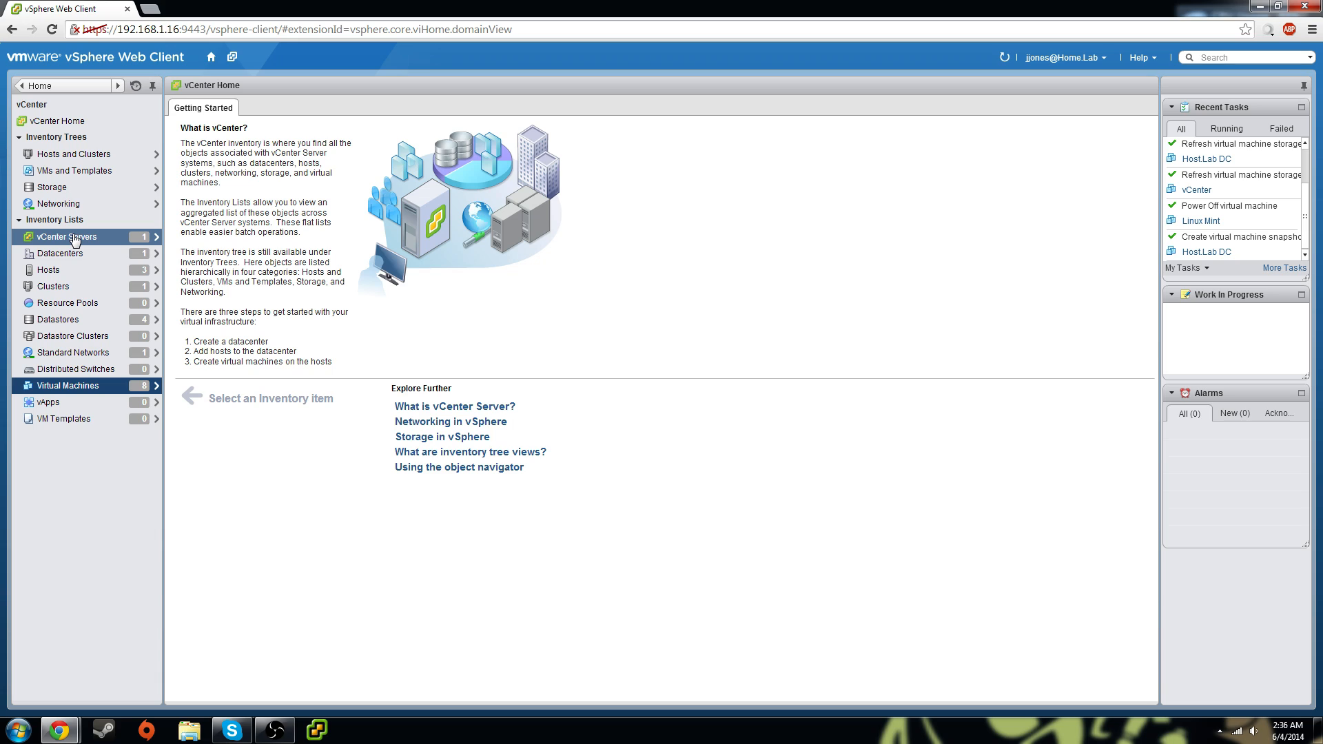
# Open Router Access from the Virtual Machines list and browse its Getting Started, Summary and Monitor tabs
pyautogui.click(69, 386)
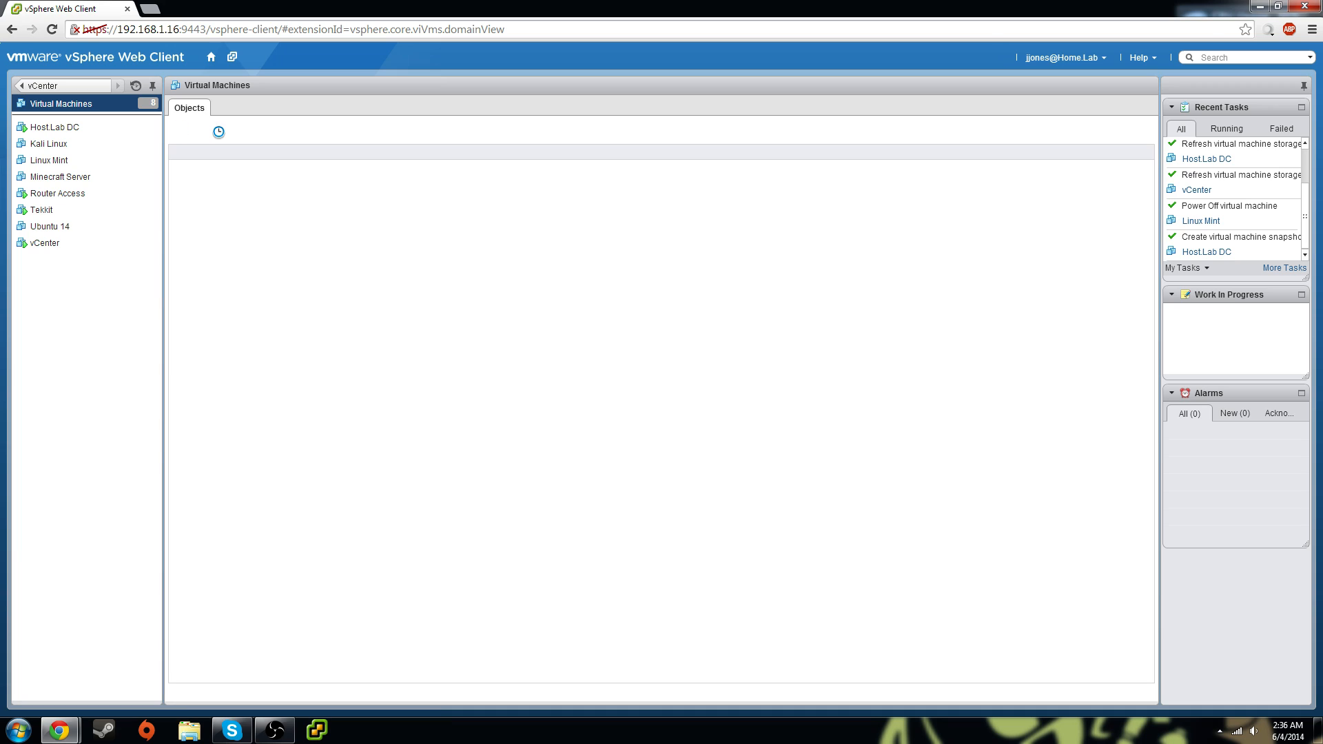
pyautogui.click(52, 195)
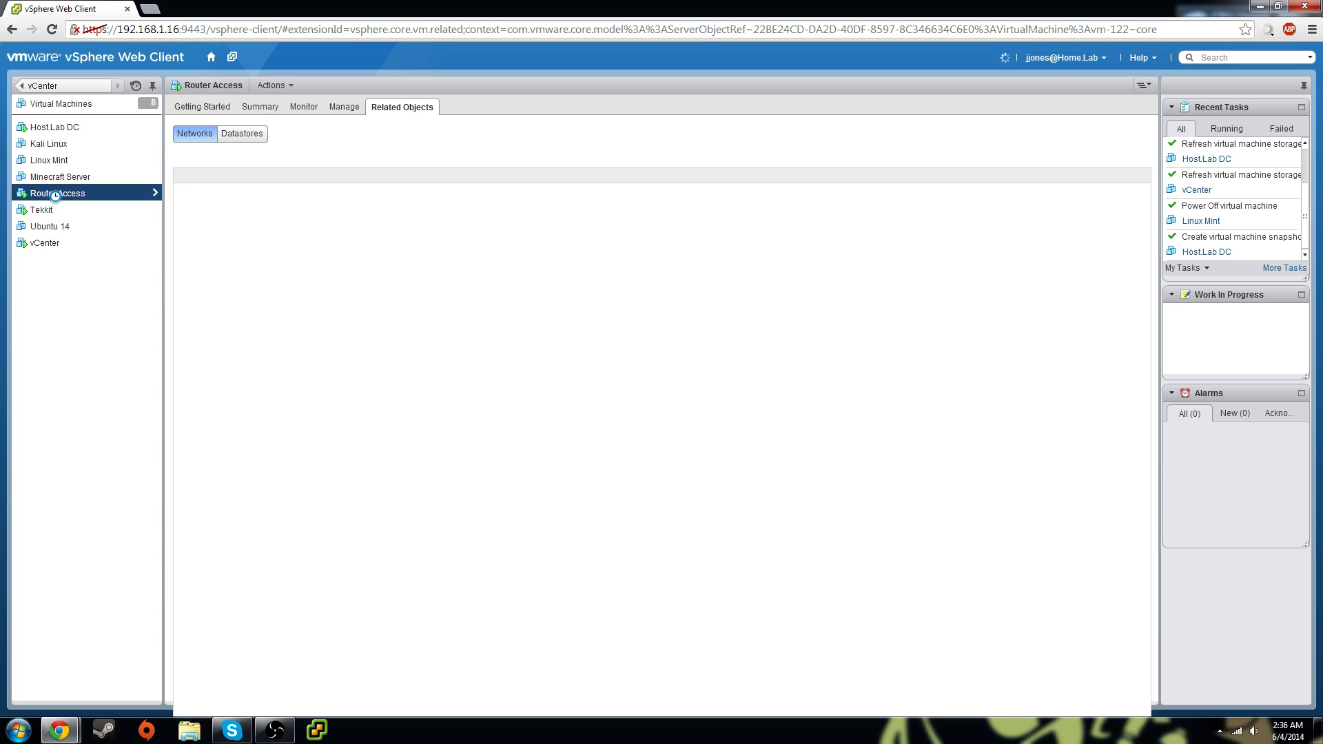
pyautogui.click(261, 109)
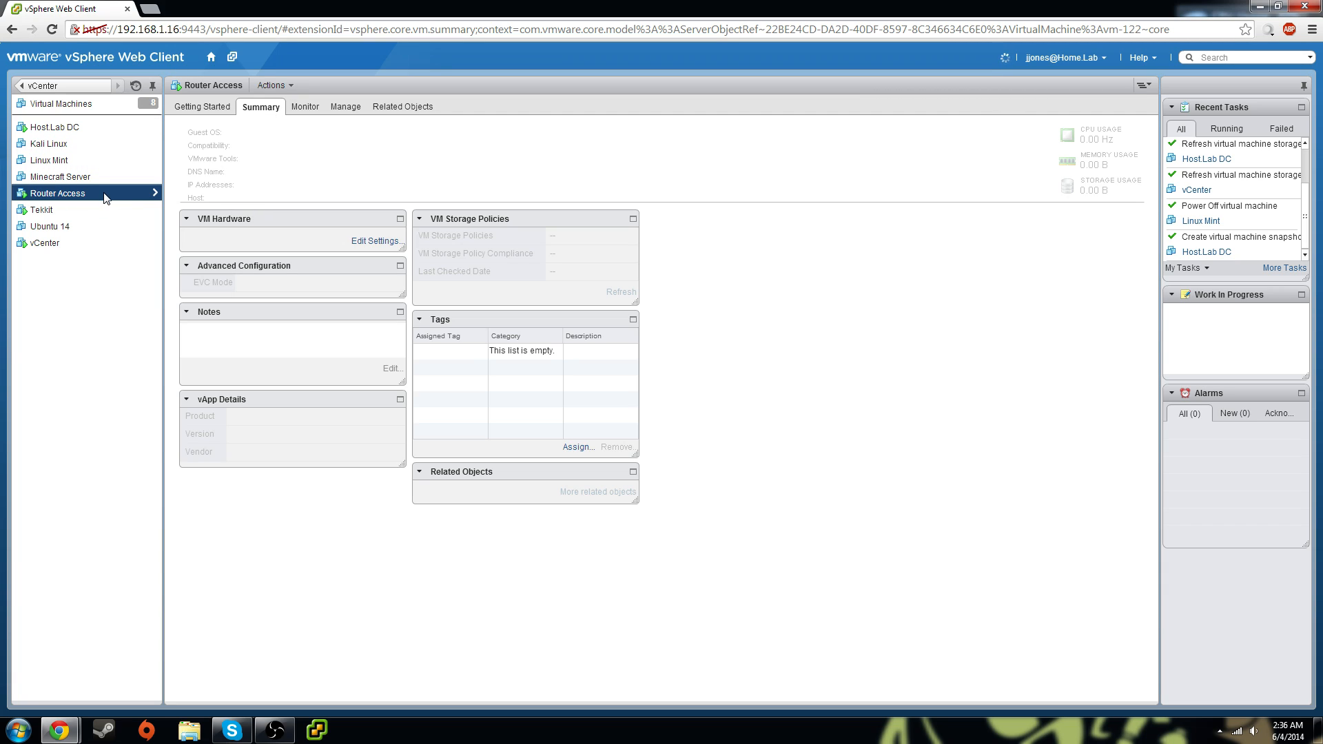
pyautogui.click(48, 197)
pyautogui.click(215, 108)
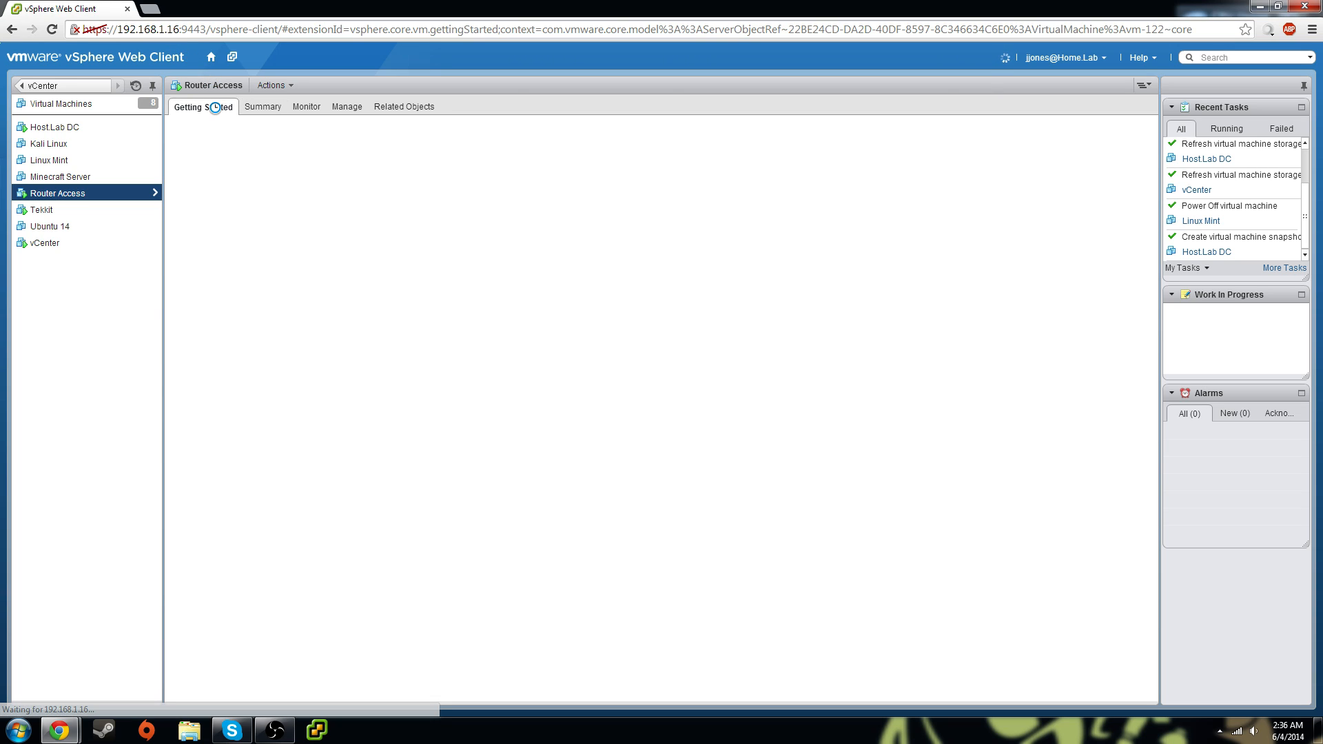
pyautogui.click(264, 107)
pyautogui.click(306, 107)
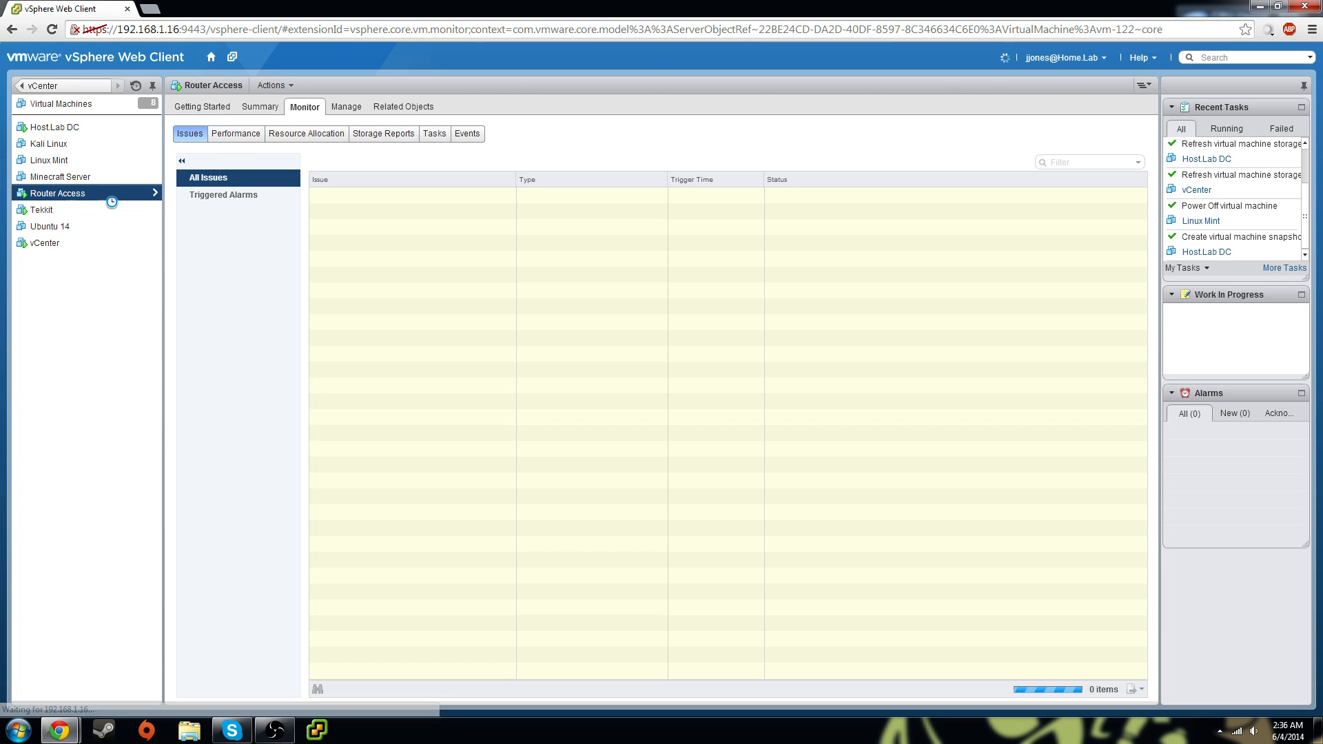
pyautogui.doubleClick(57, 197)
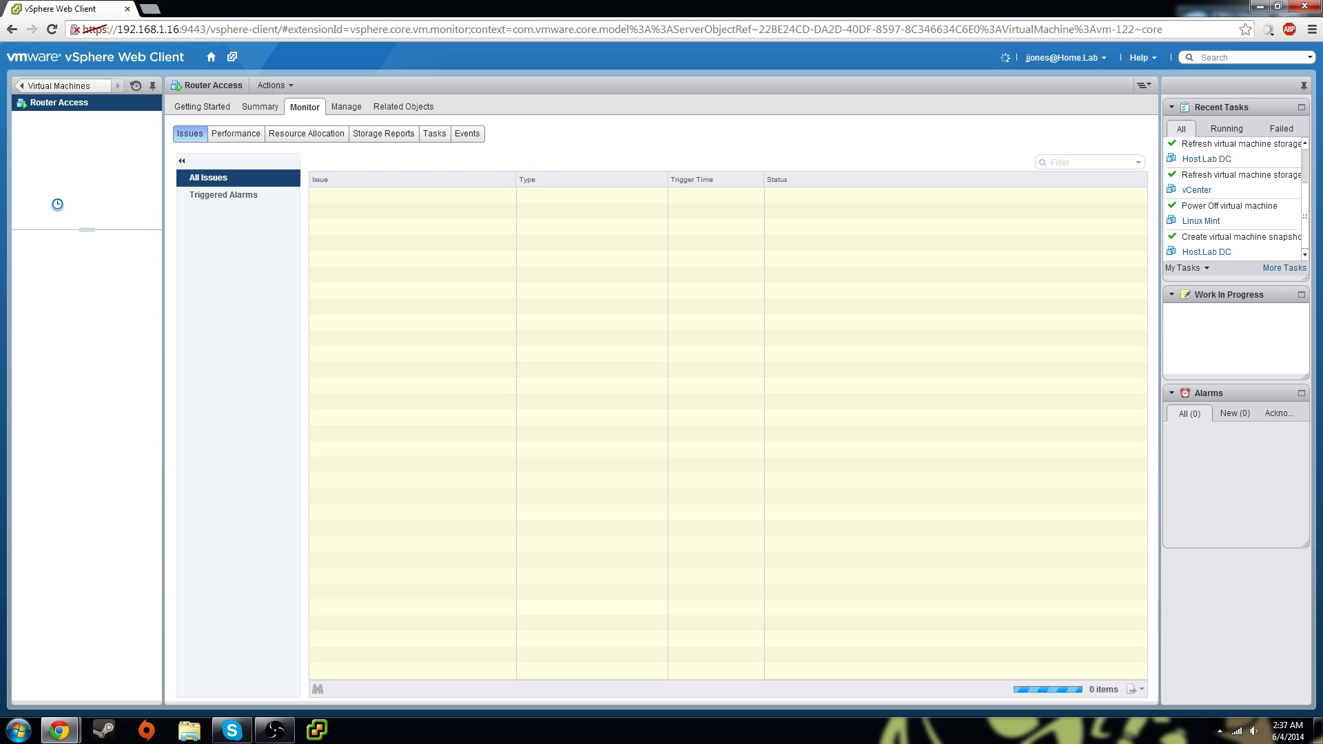
pyautogui.click(60, 85)
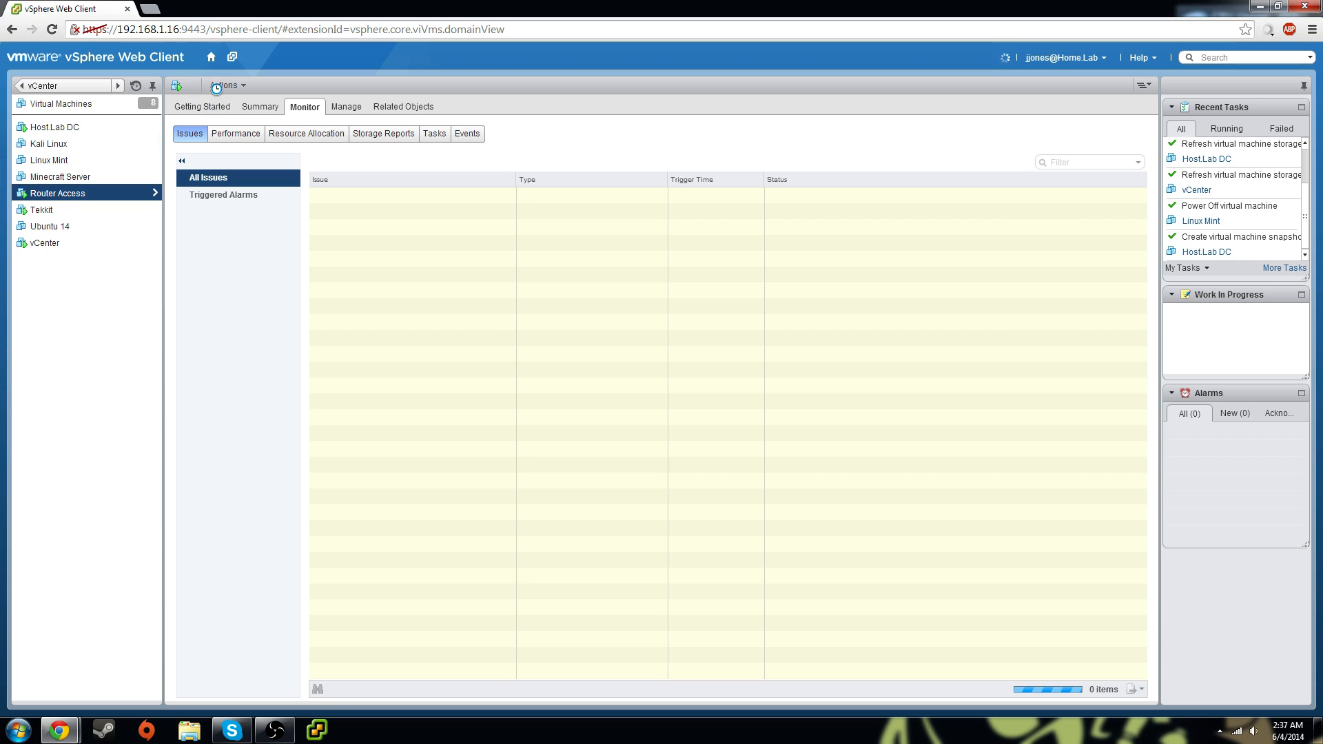
# Check Router Access's empty Actions menu, reload the web client, and select Router Access again
pyautogui.click(240, 89)
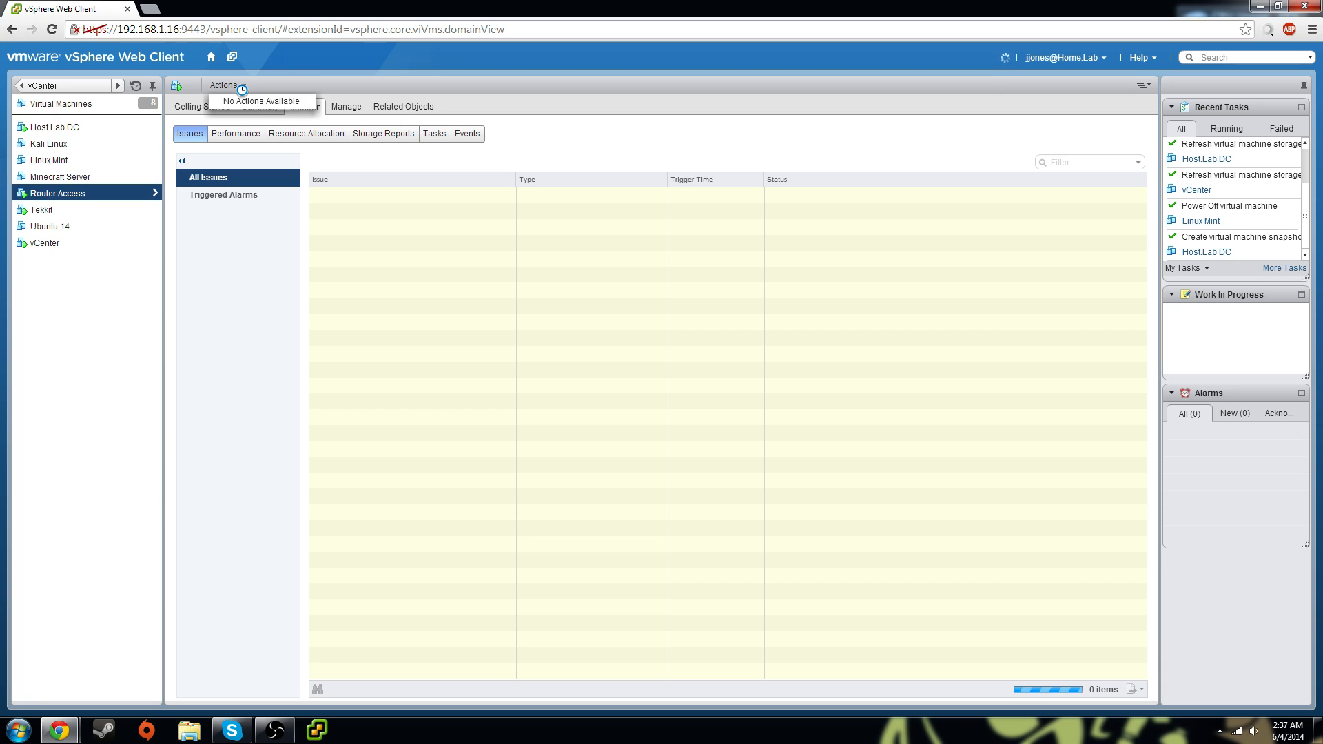
pyautogui.click(282, 76)
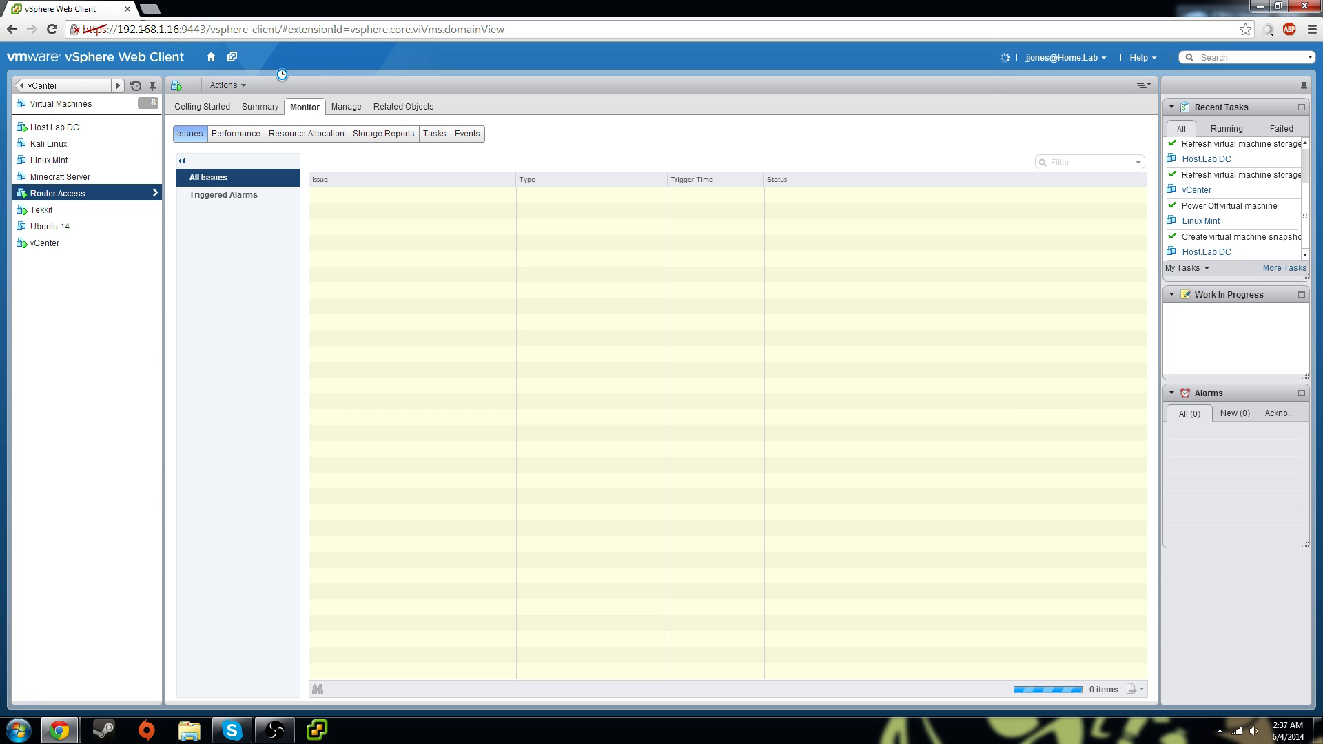
pyautogui.click(51, 29)
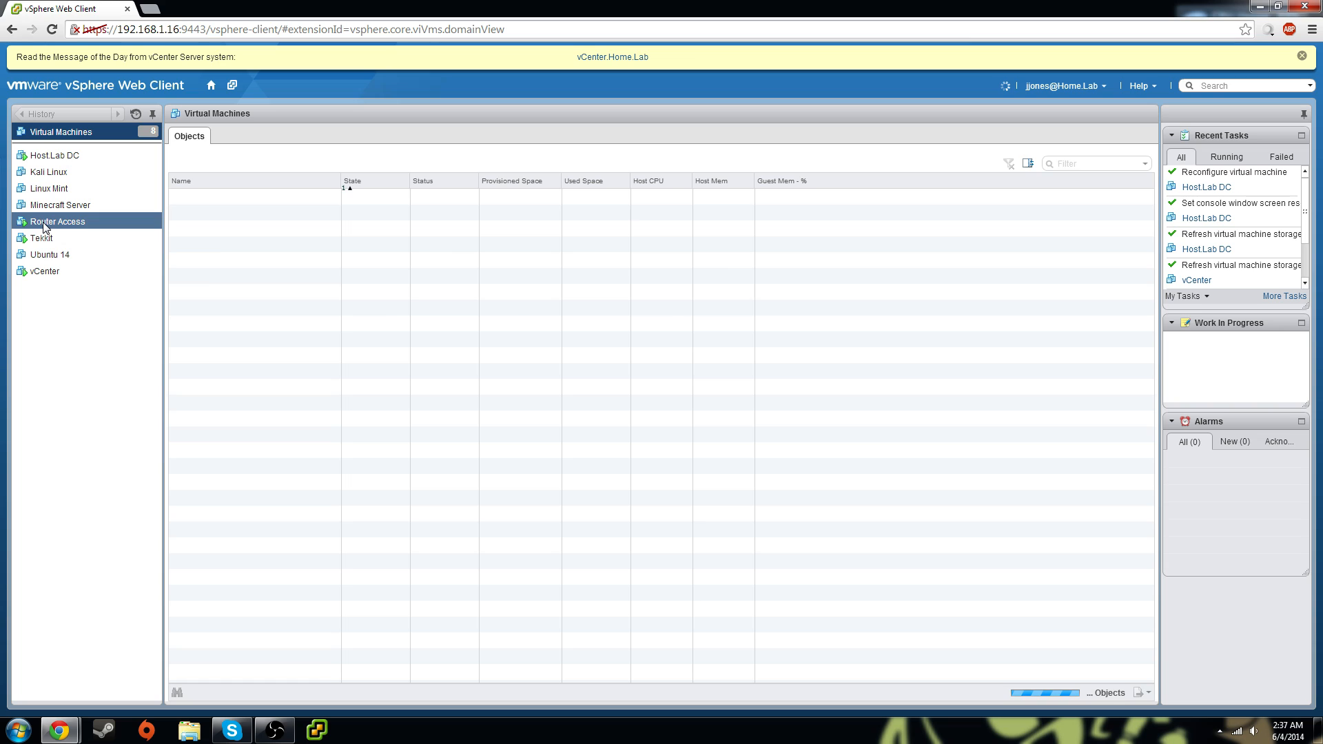
pyautogui.click(47, 222)
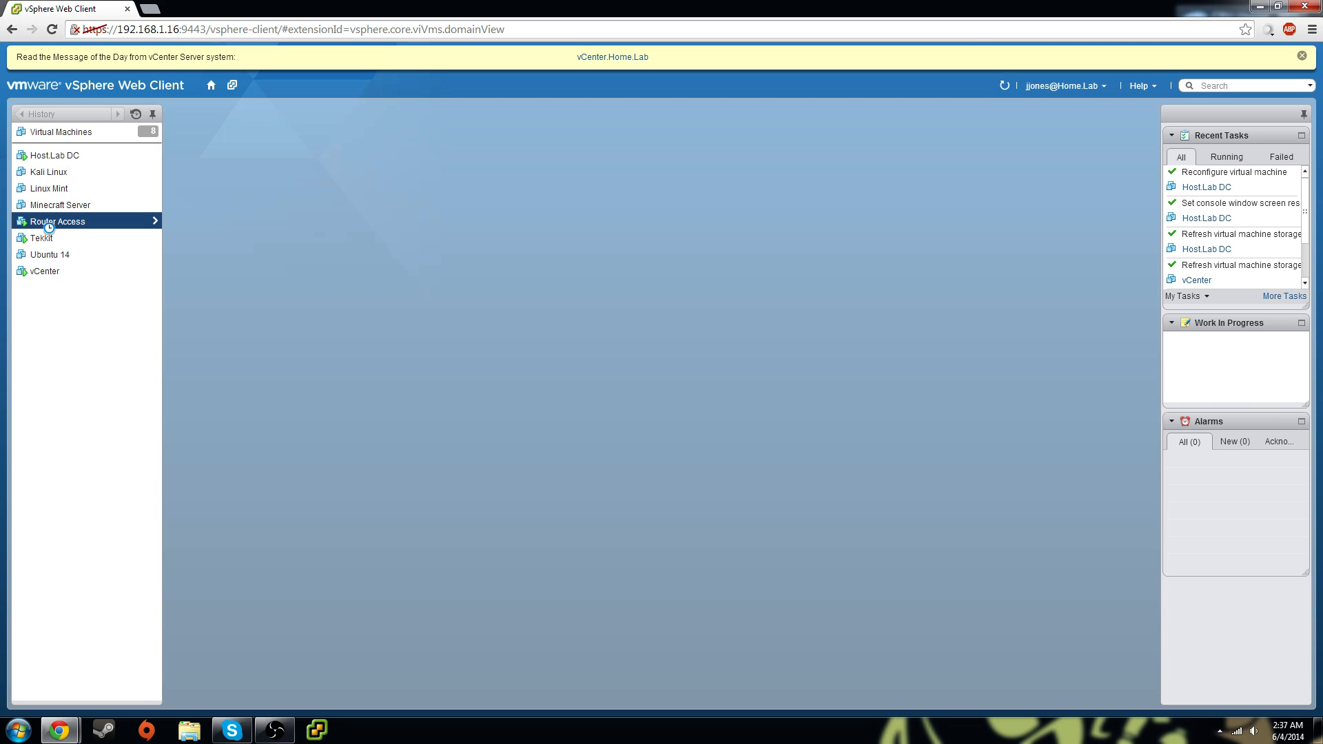
# Start the Migrate wizard for Router Access with Change host selected and continue
pyautogui.rightClick(62, 223)
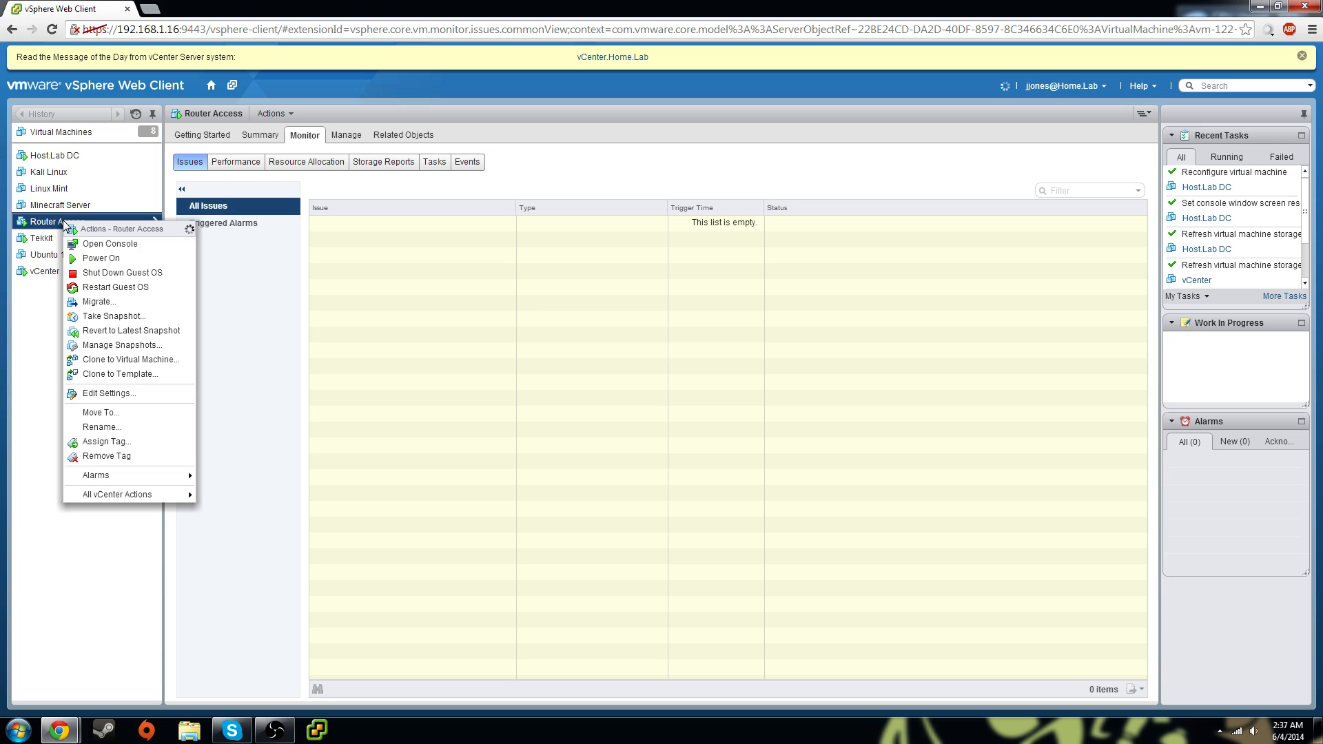
pyautogui.click(139, 302)
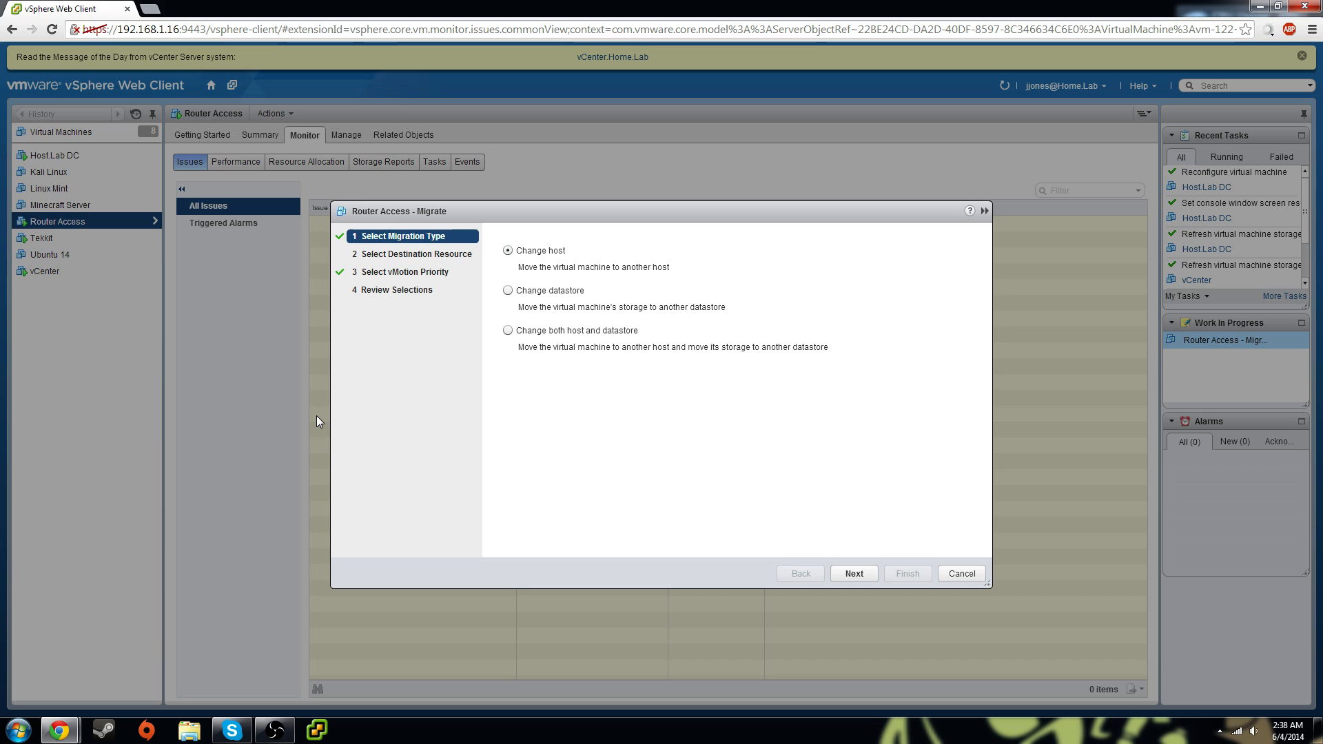
pyautogui.click(508, 291)
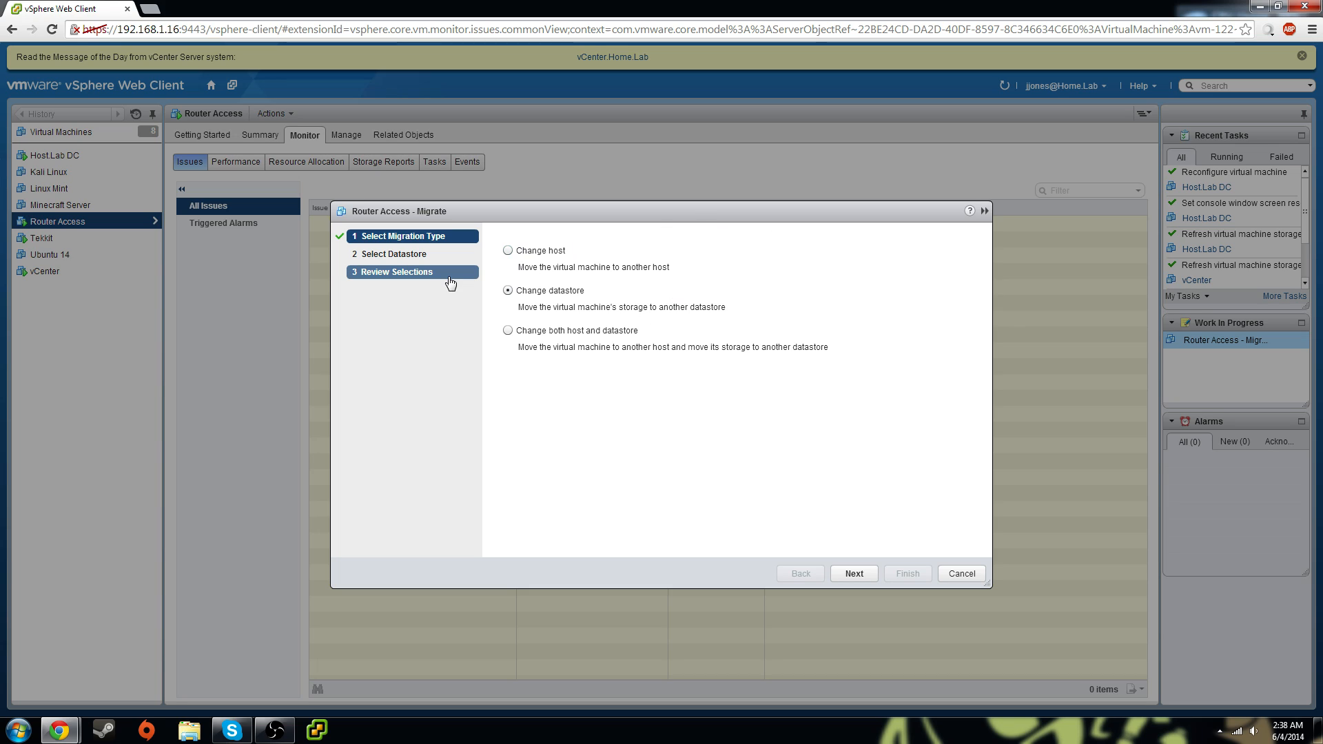
pyautogui.click(510, 253)
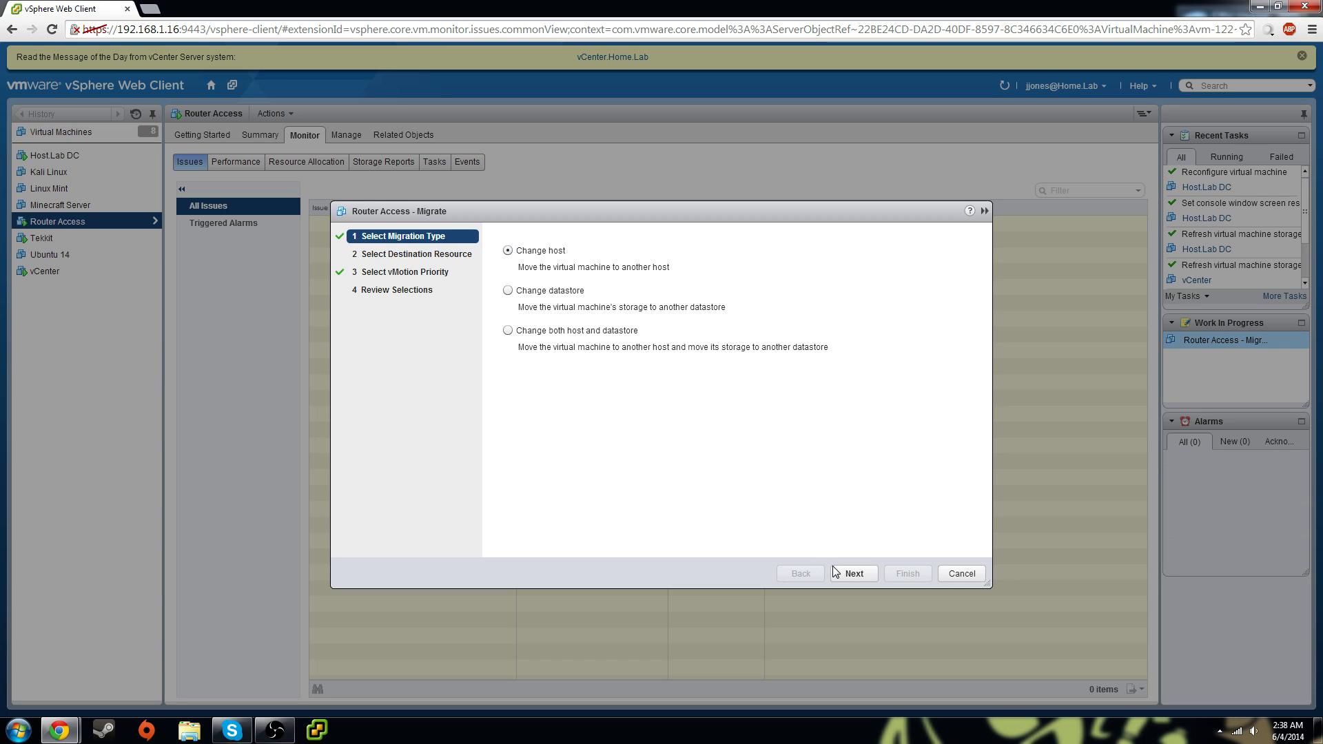
pyautogui.click(849, 573)
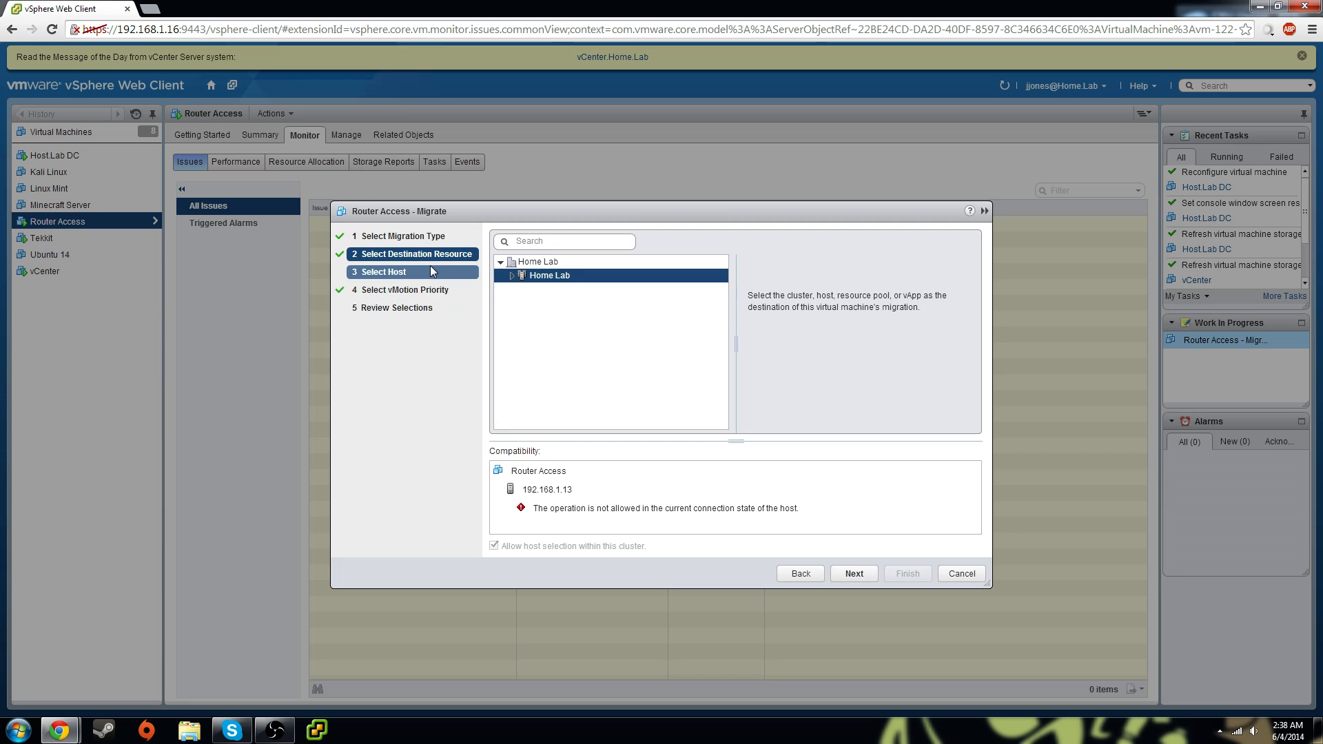
# Migrate Router Access to host 192.168.1.12 in Home Lab with Reserve CPU vMotion priority
pyautogui.doubleClick(520, 273)
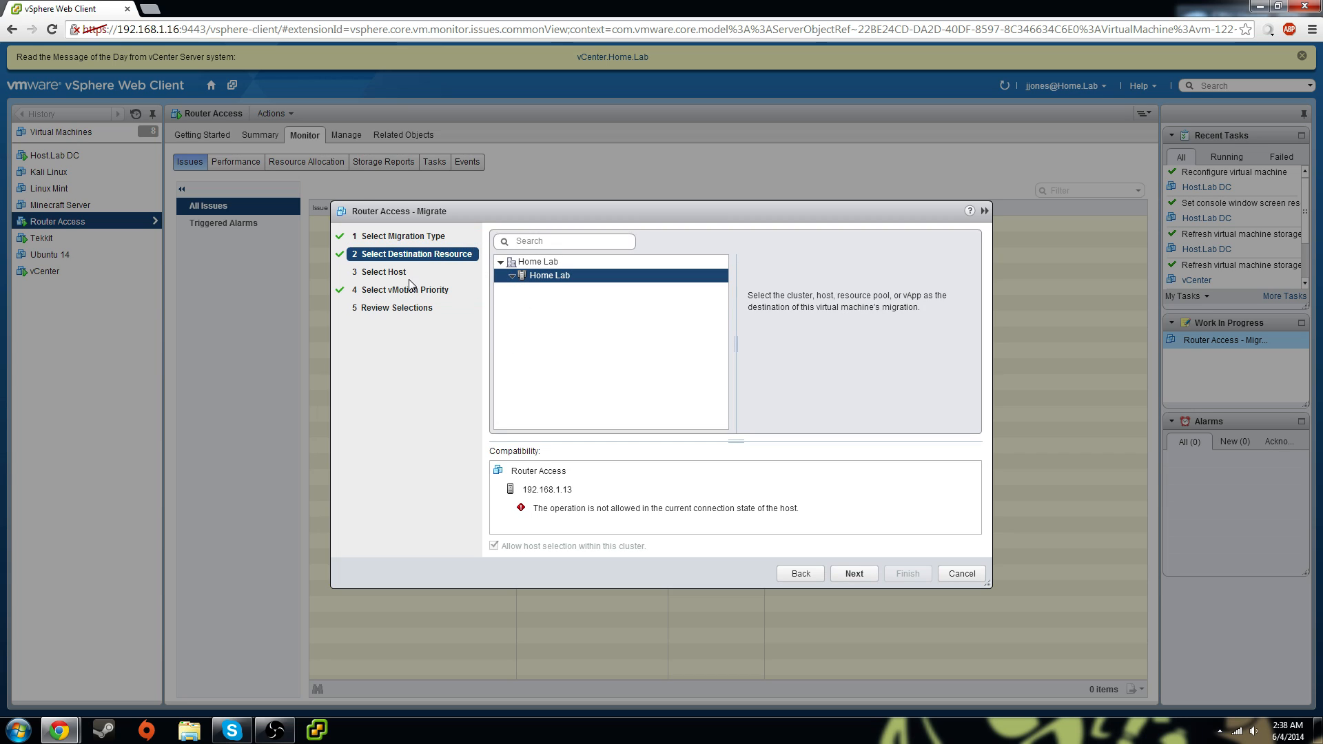
pyautogui.click(870, 577)
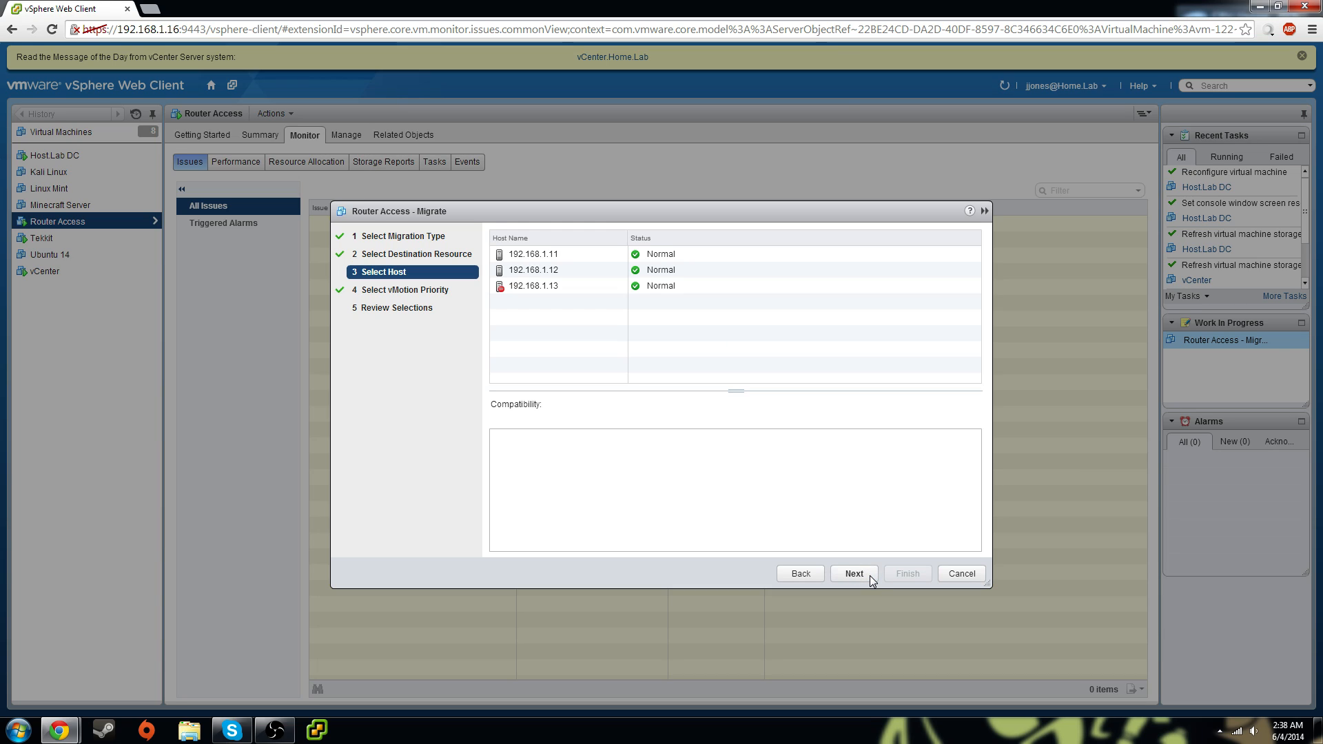
pyautogui.click(542, 273)
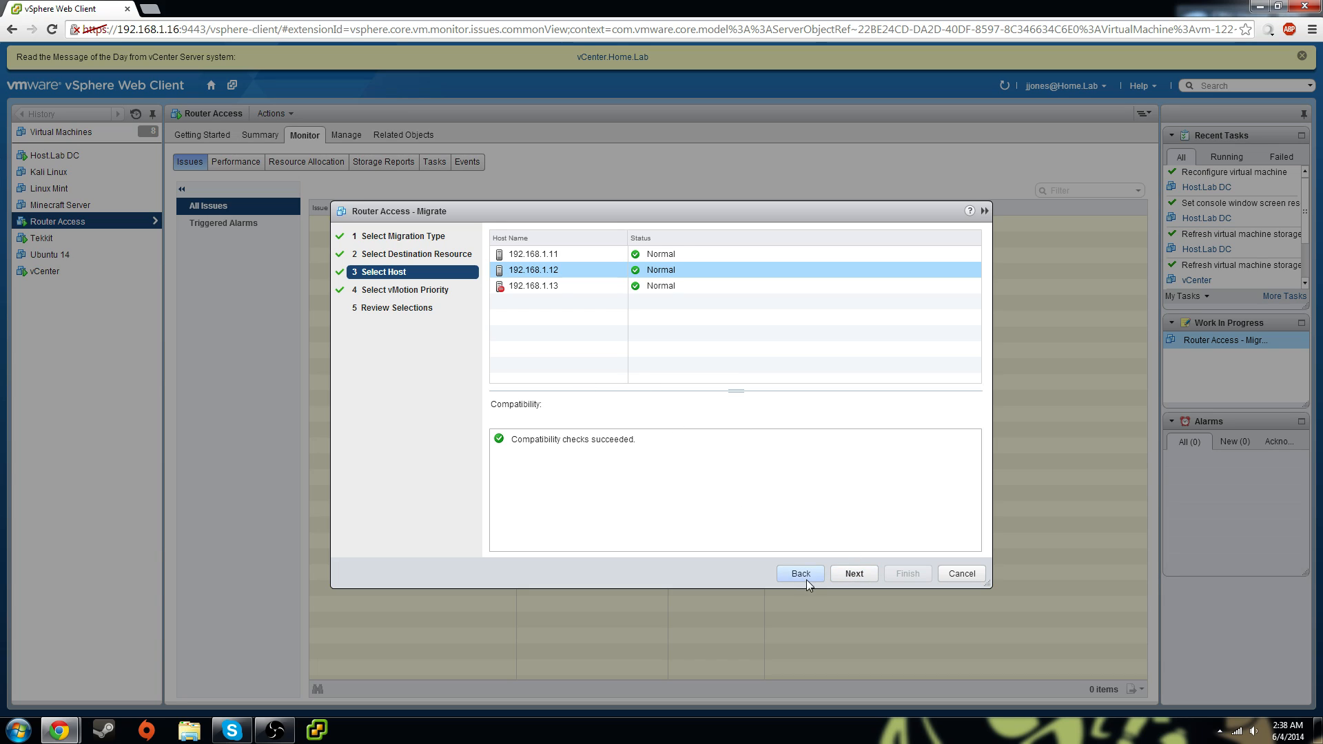
pyautogui.click(847, 575)
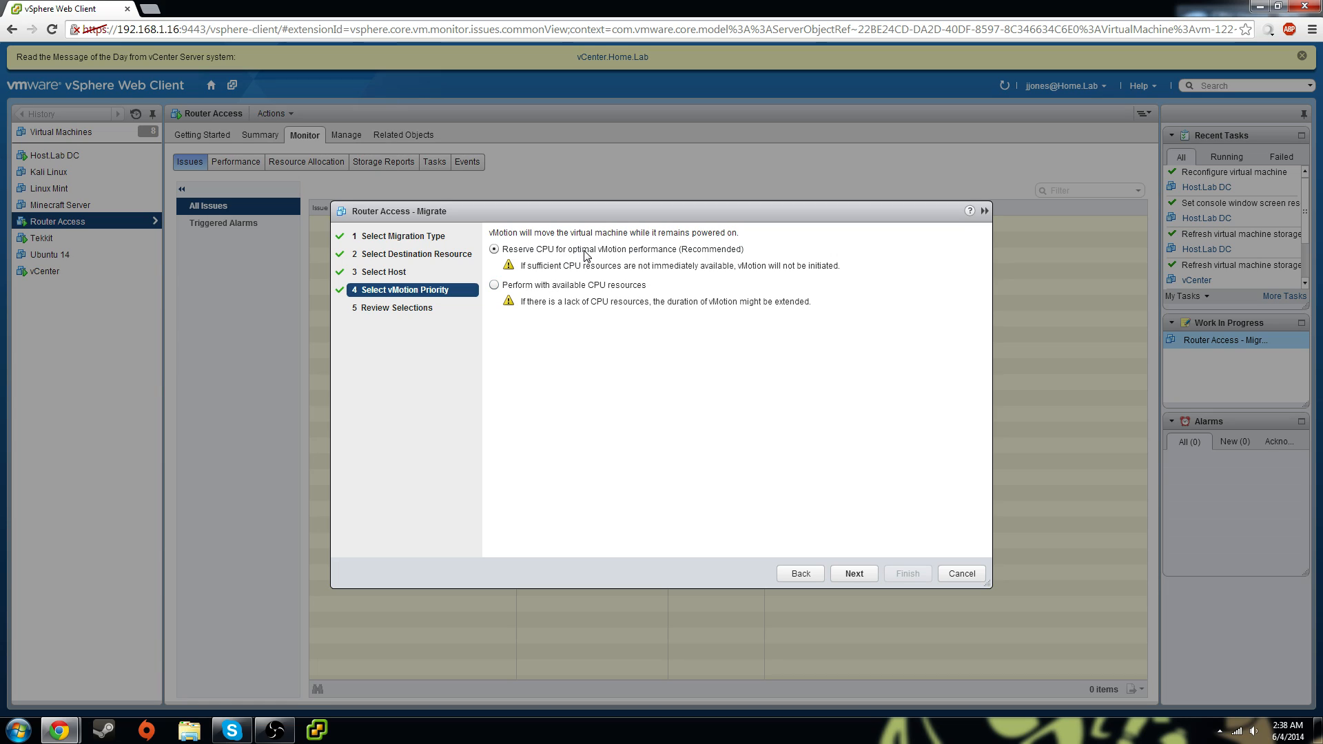
pyautogui.click(853, 575)
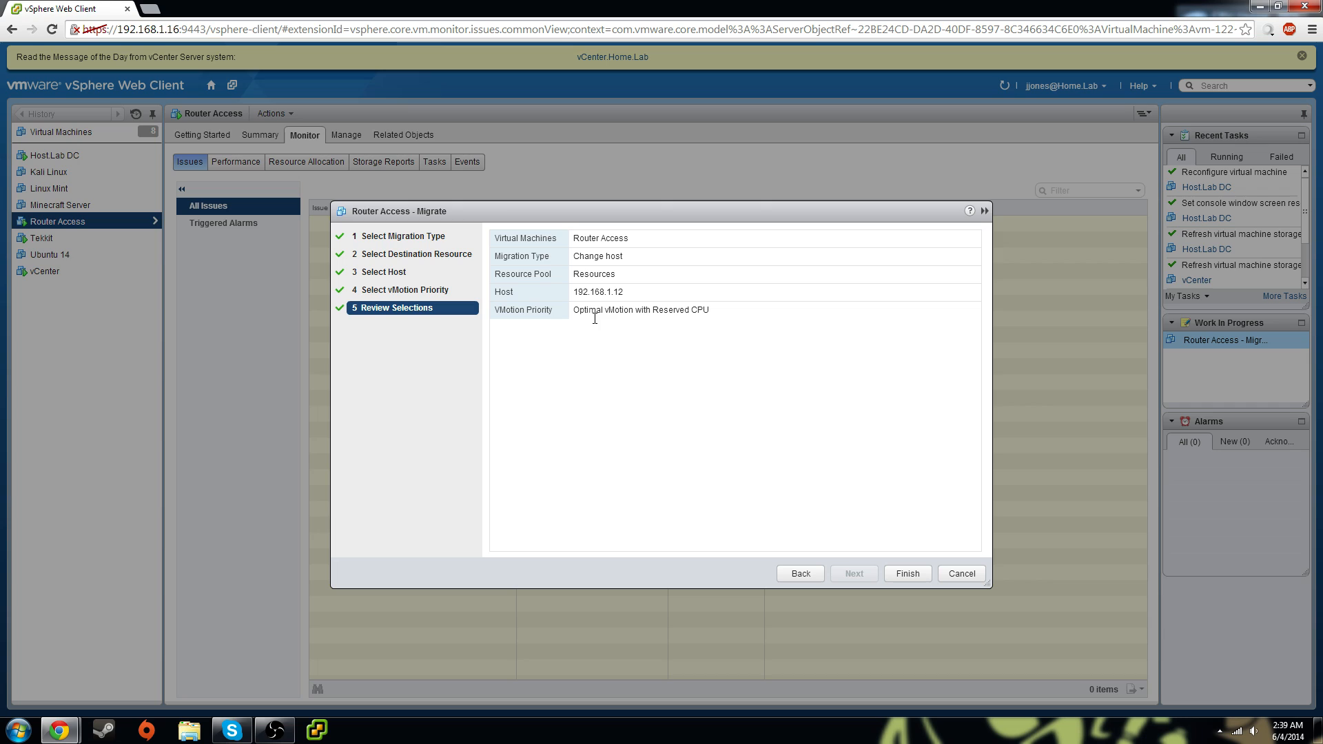
pyautogui.moveTo(597, 312); pyautogui.dragTo(674, 315)
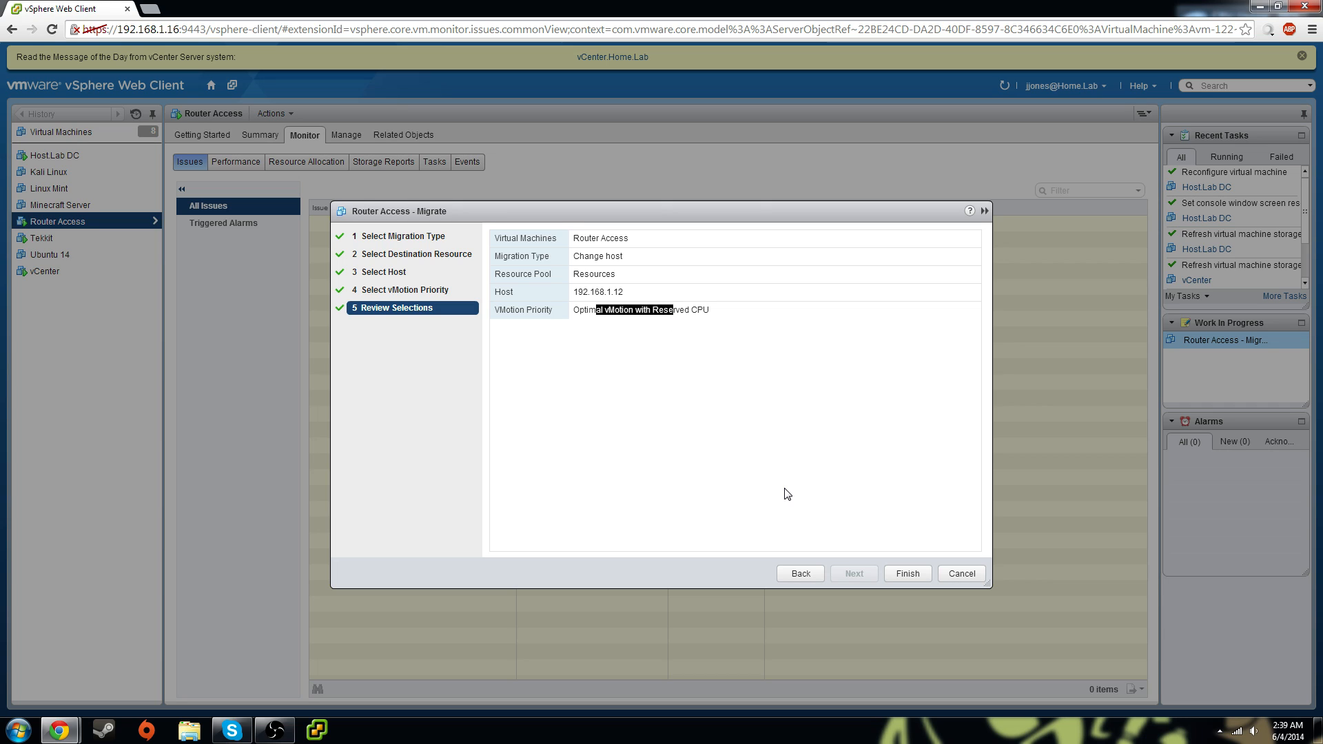
pyautogui.click(908, 574)
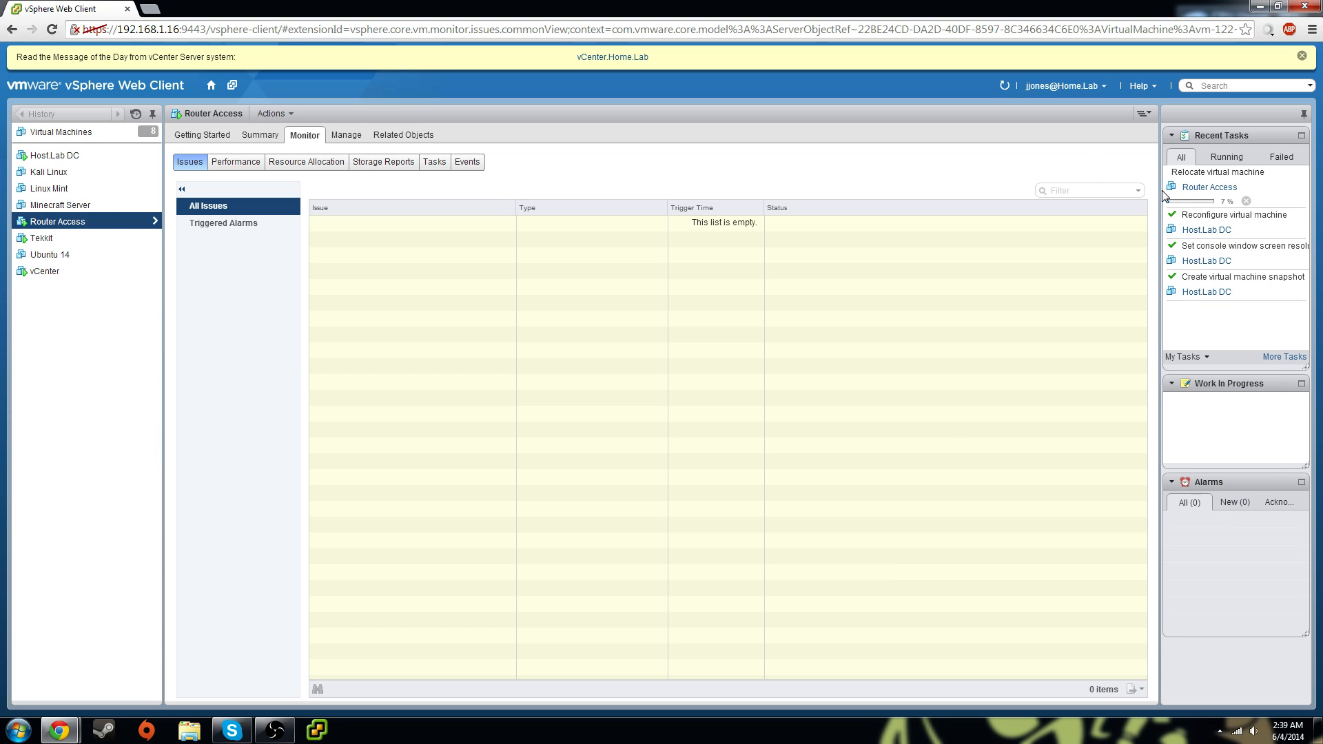
# Check the Relocate task, view Router Access's Summary, and launch the vSphere Client login
pyautogui.click(1251, 179)
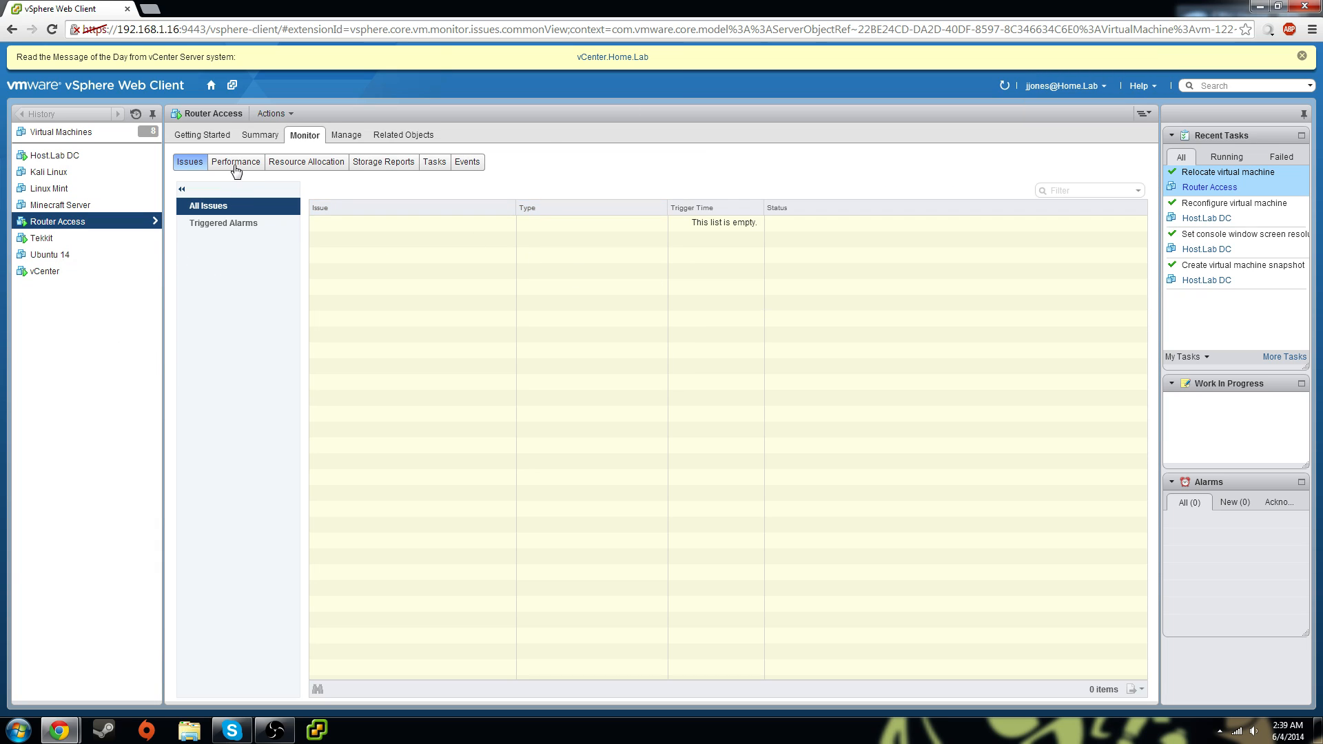
pyautogui.click(260, 135)
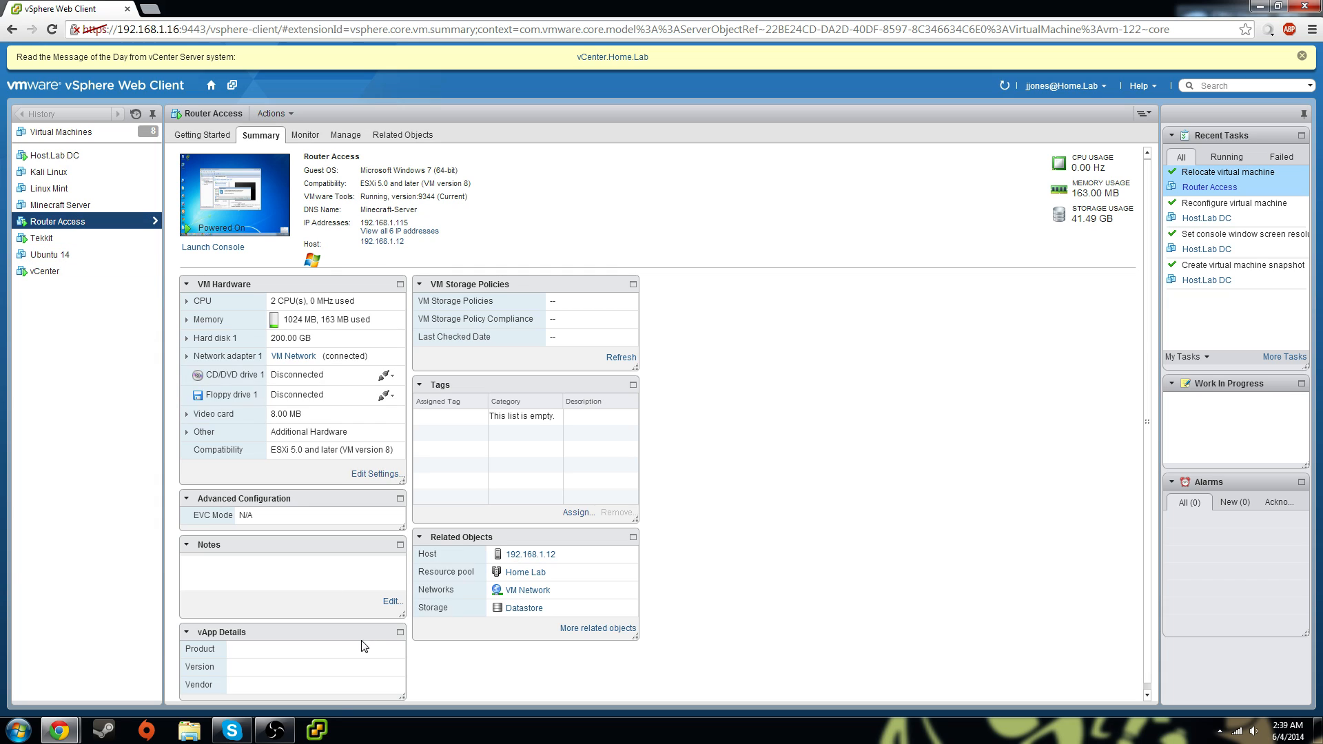
pyautogui.click(319, 732)
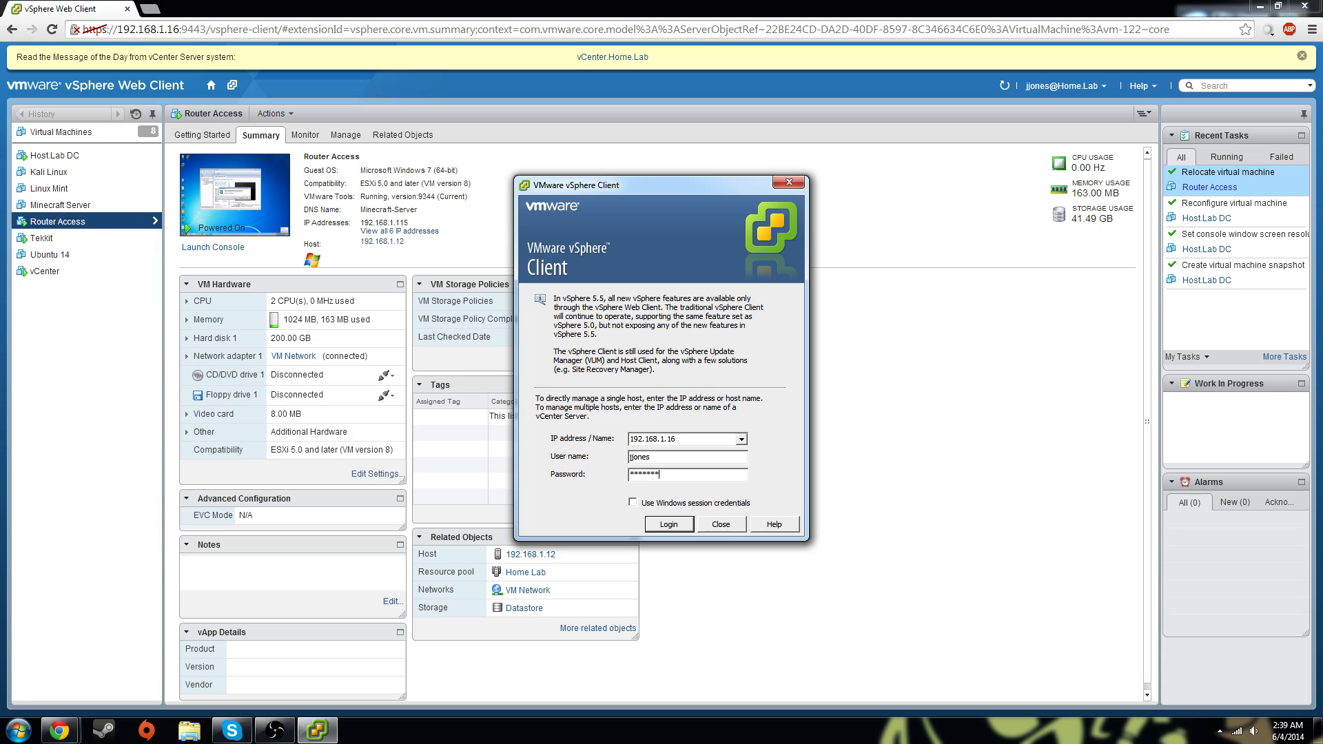
# Log in to vCenter.Home.Lab and view Router Access's summary showing host 192.168.1.12
pyautogui.press('Return')
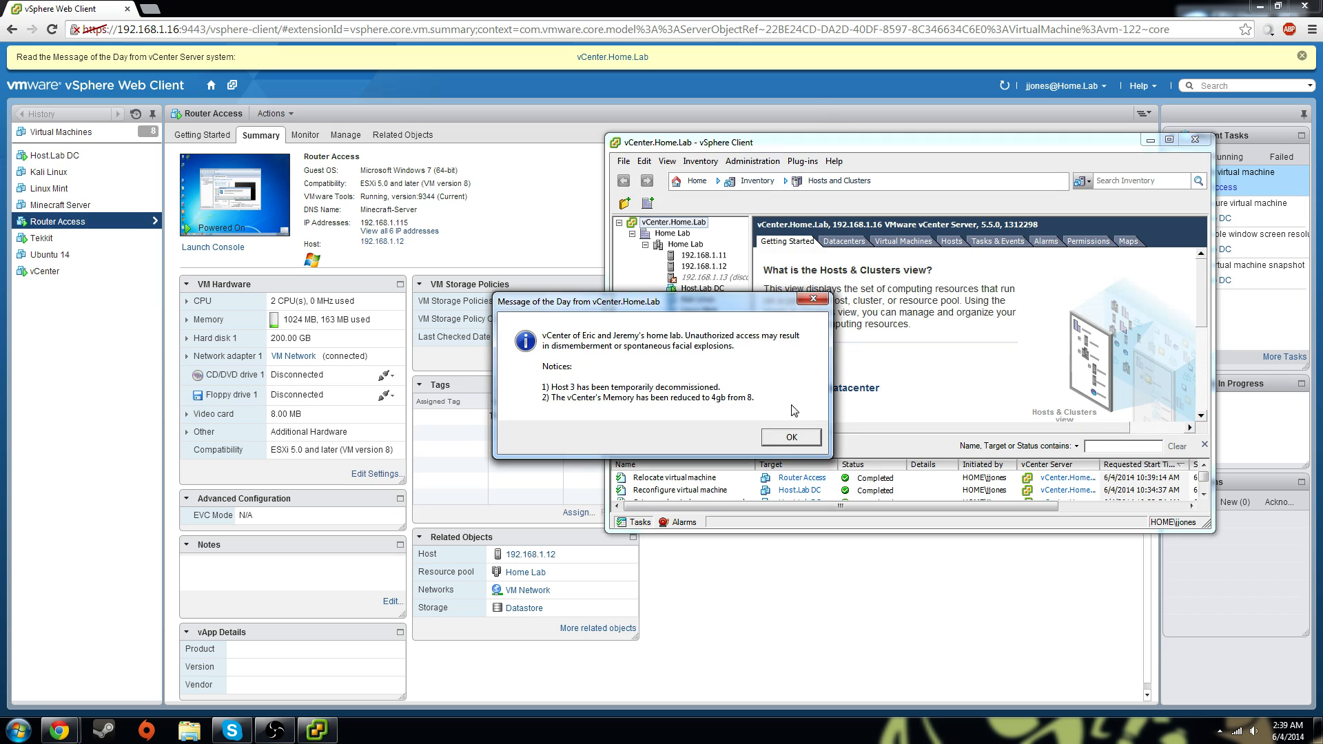
pyautogui.click(793, 436)
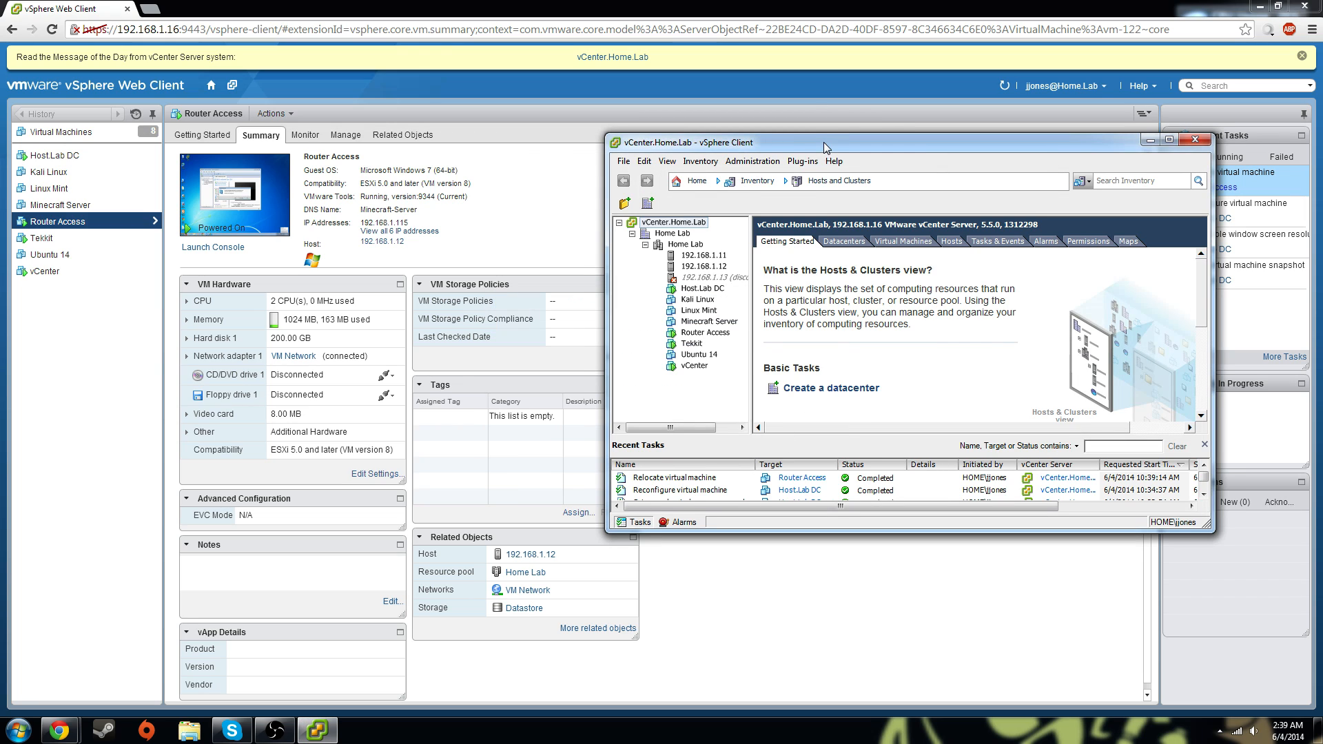
pyautogui.moveTo(824, 142); pyautogui.dragTo(737, 150)
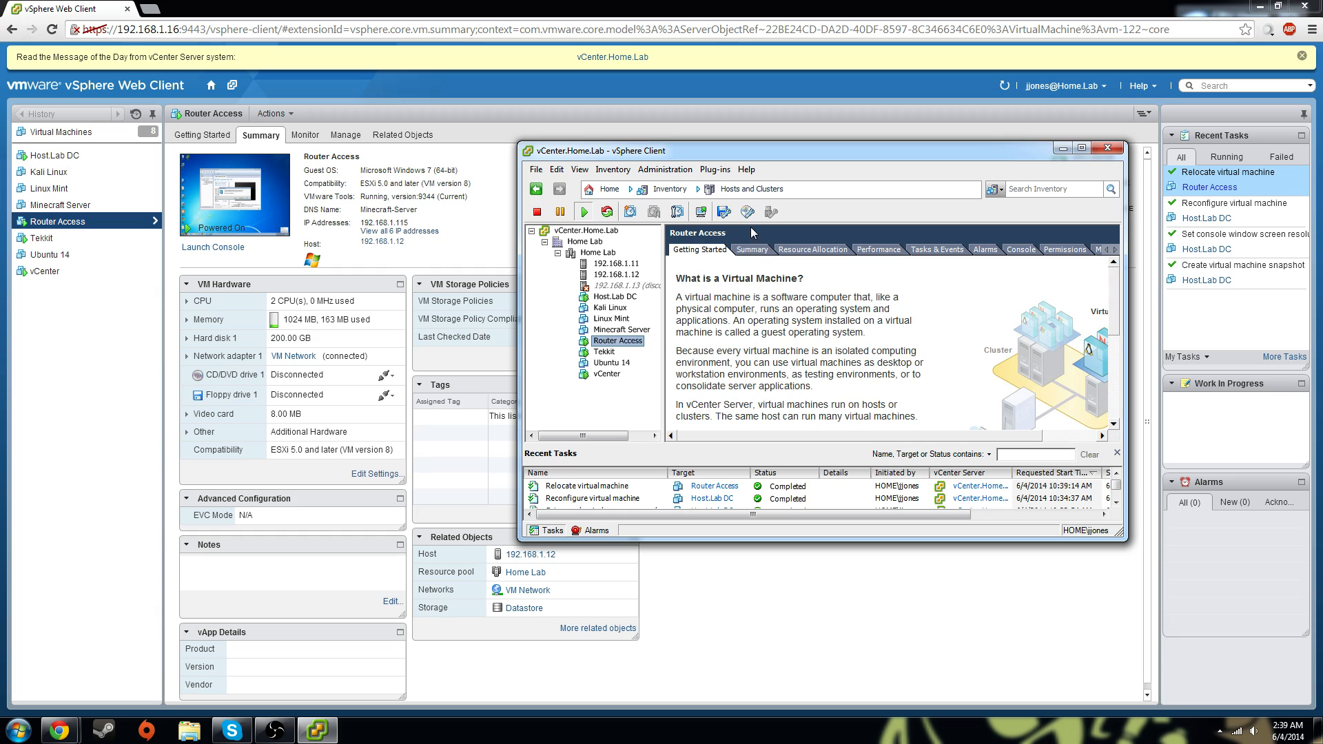
pyautogui.click(751, 252)
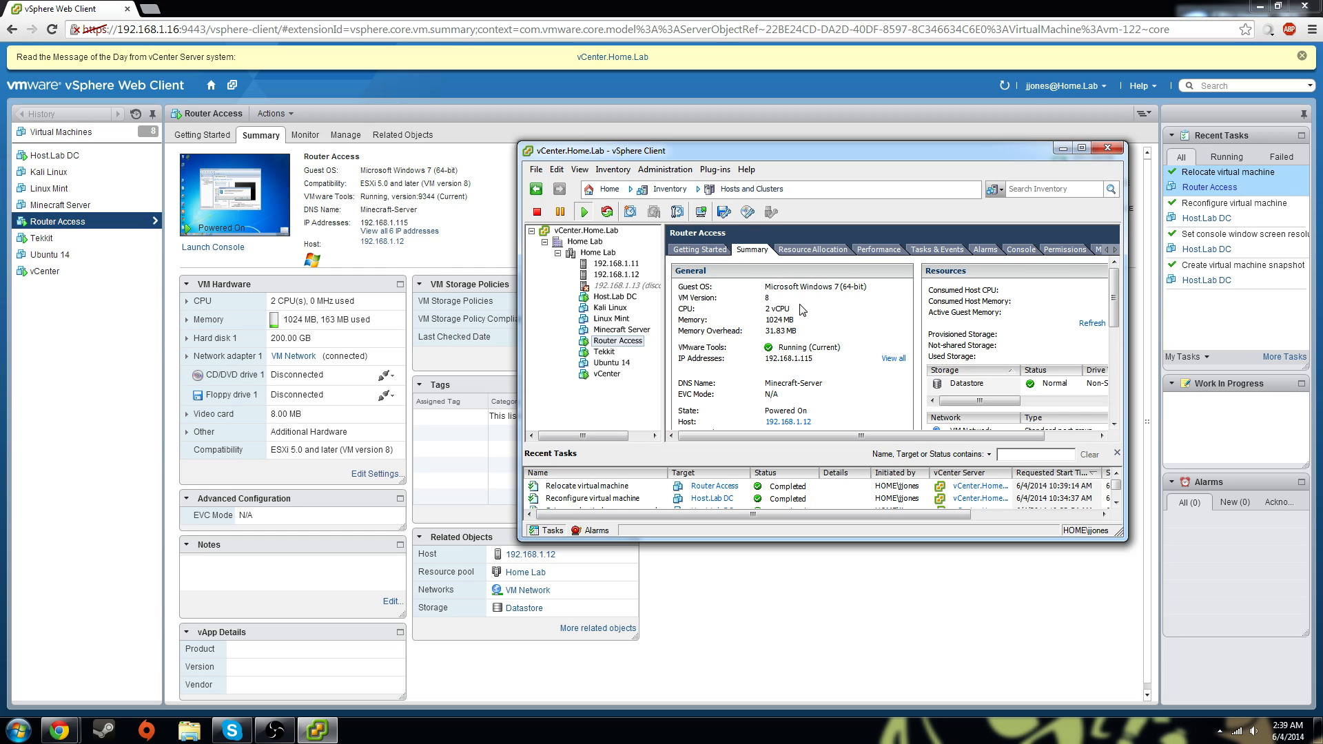
pyautogui.rightClick(621, 342)
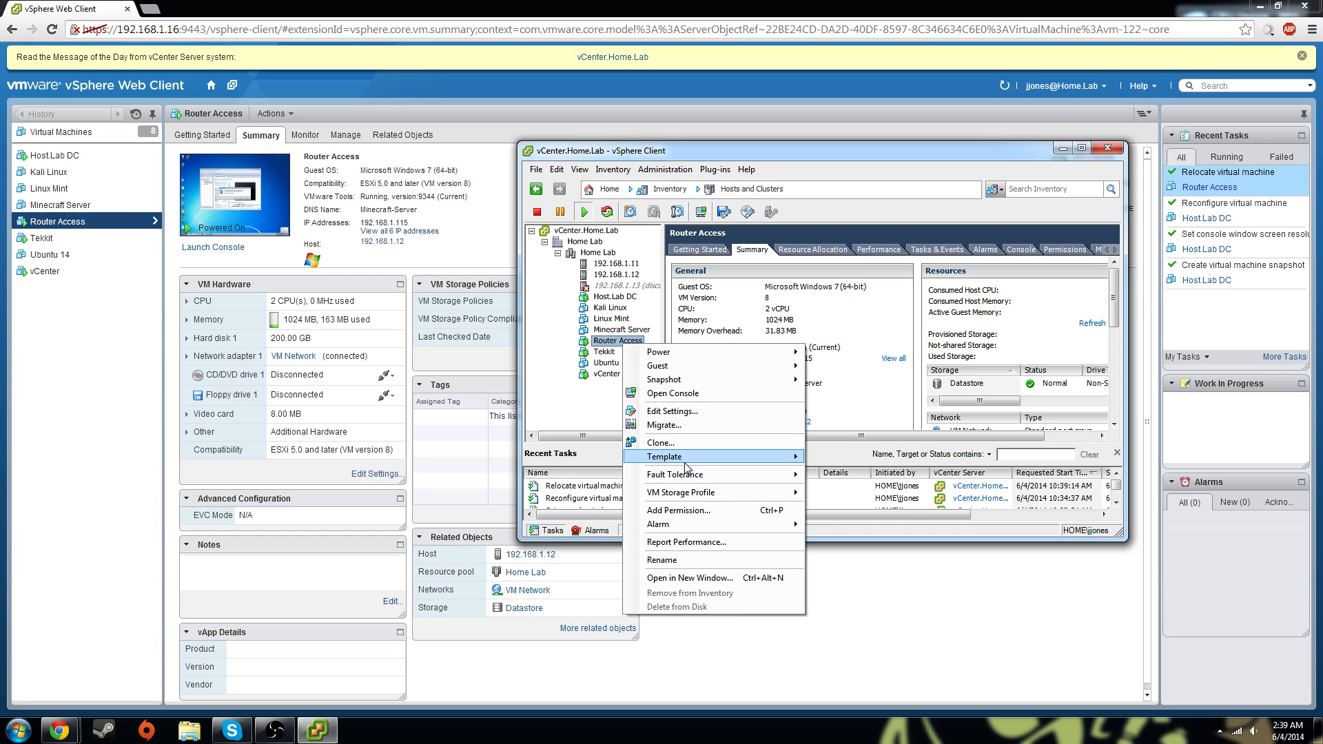
# Migrate Router Access to host 192.168.1.11 under Home Lab with High vMotion priority
pyautogui.click(683, 425)
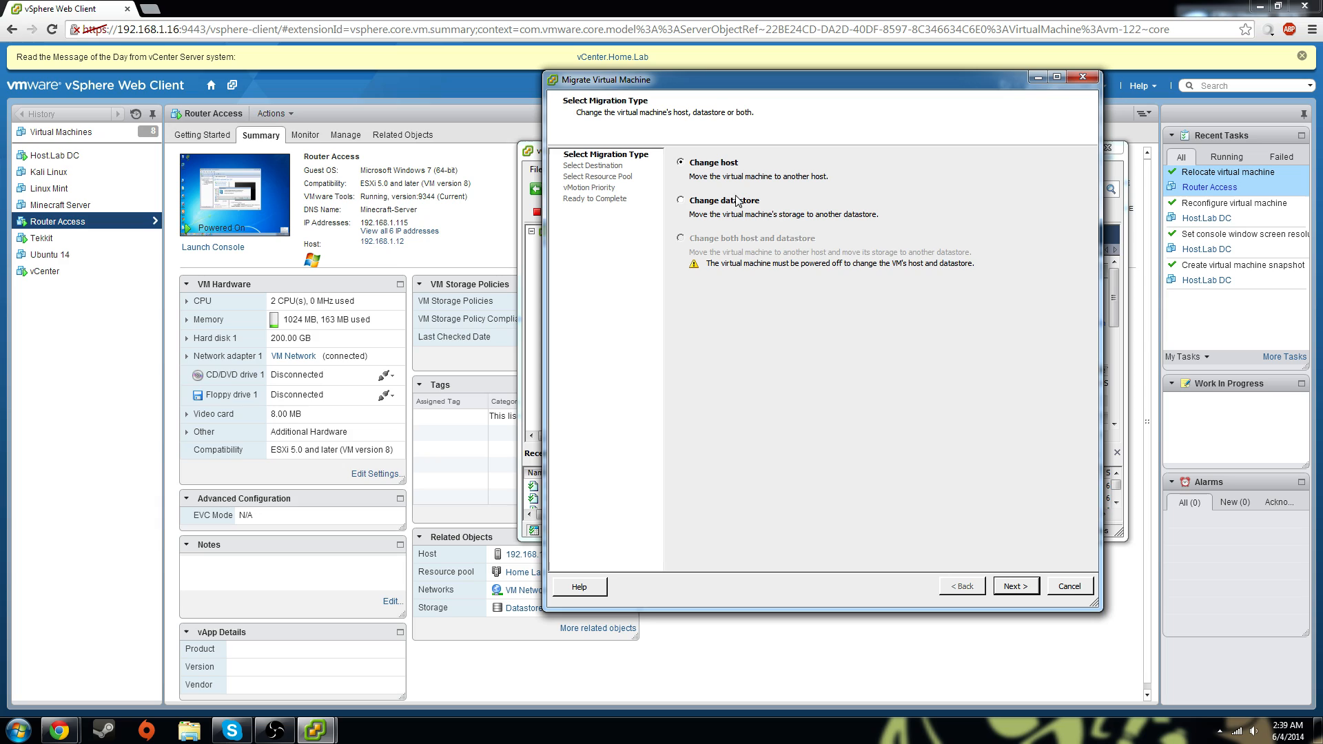
pyautogui.click(1018, 590)
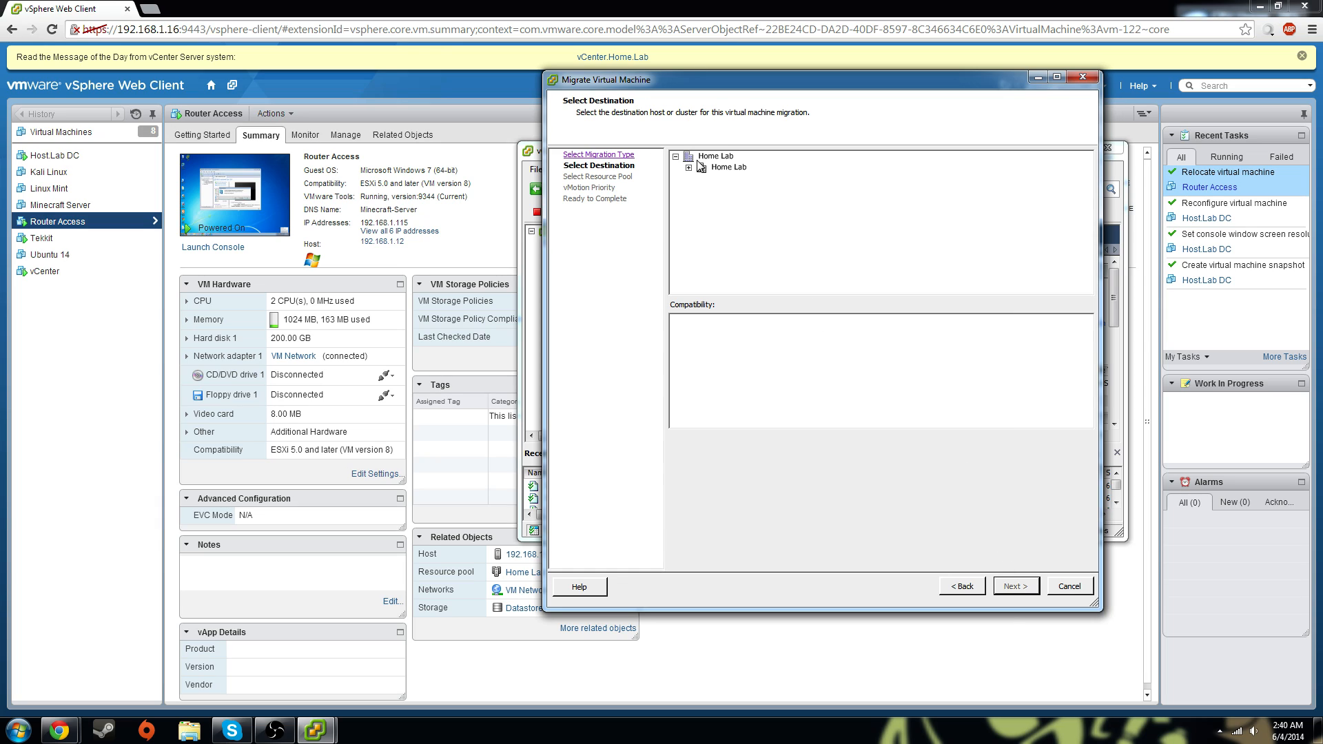
pyautogui.click(724, 168)
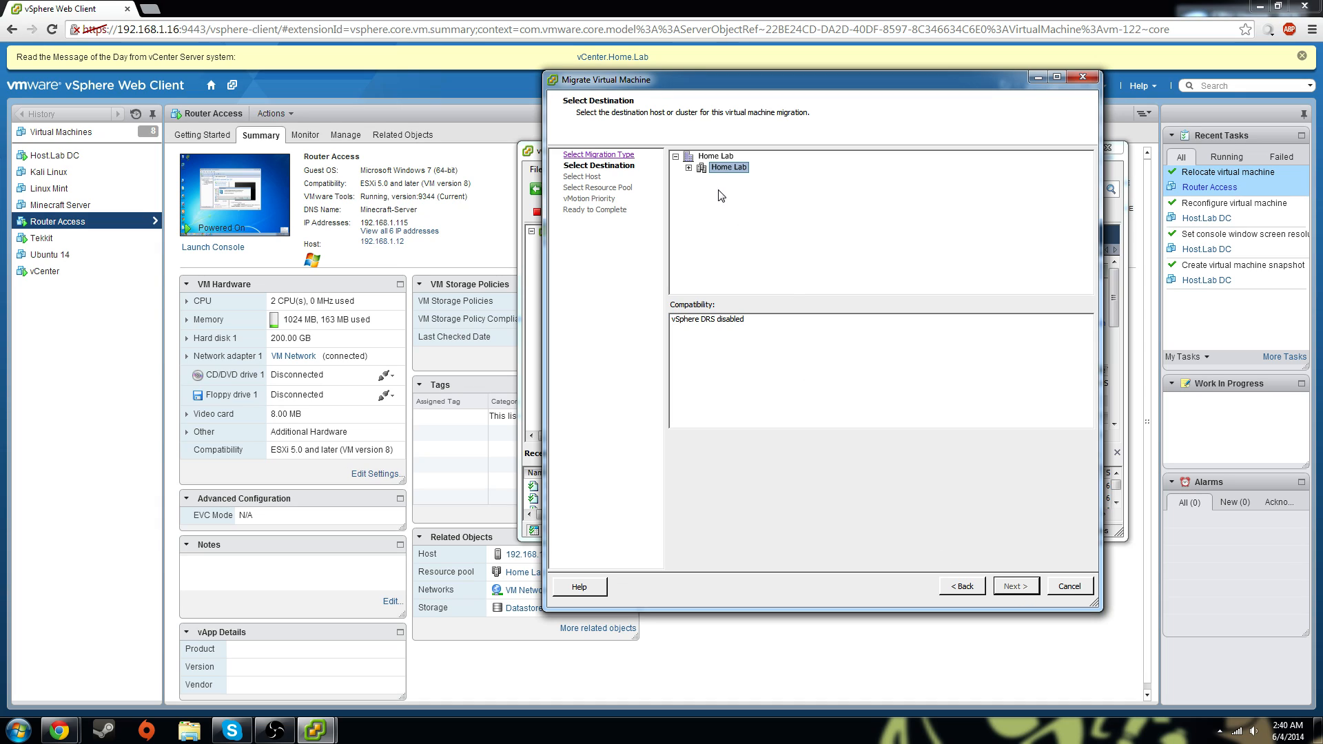
pyautogui.click(689, 167)
pyautogui.click(741, 178)
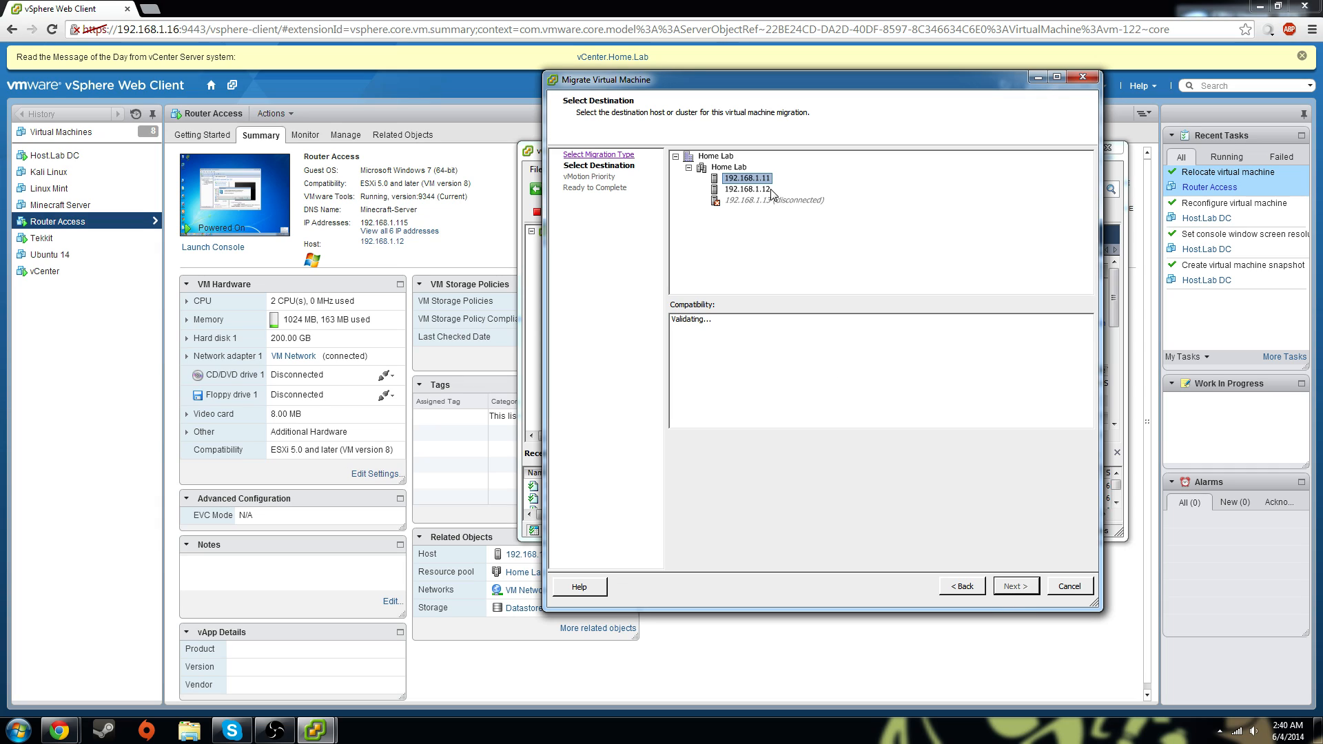
pyautogui.click(746, 188)
pyautogui.click(745, 179)
pyautogui.click(1033, 590)
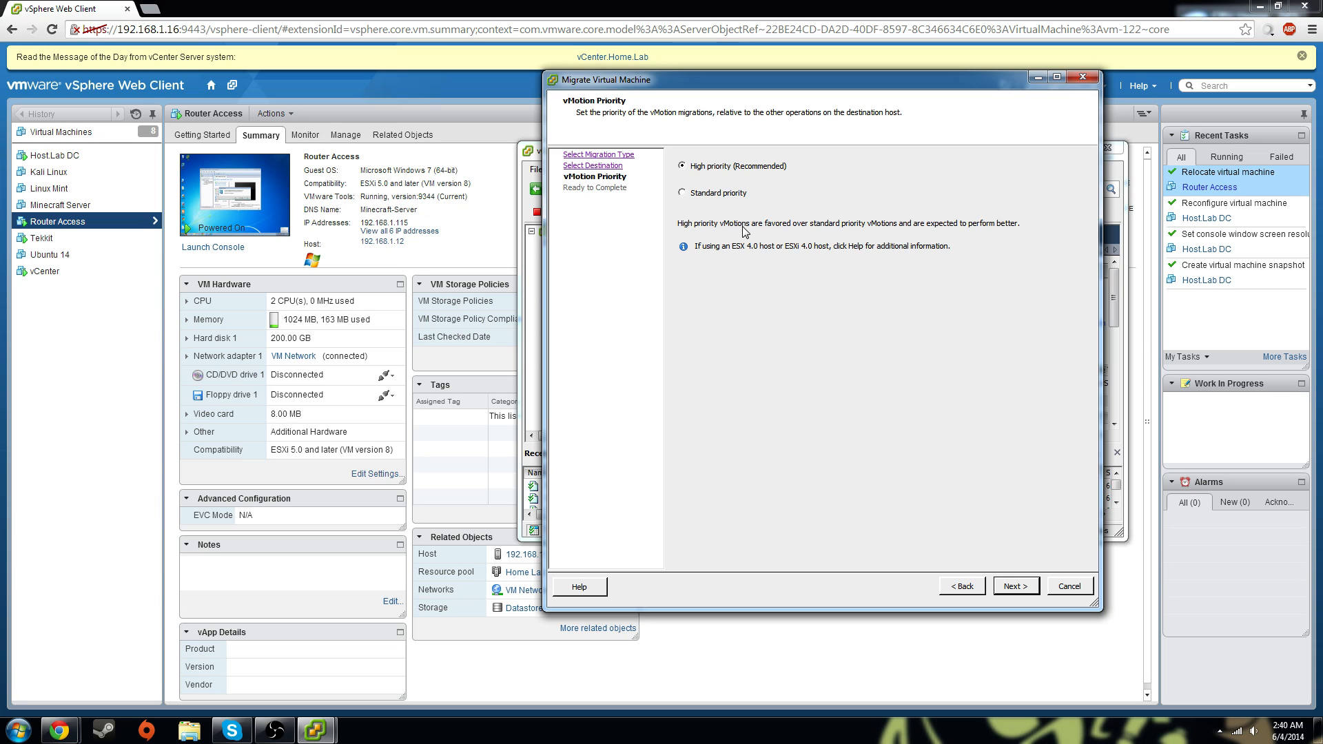
pyautogui.click(1013, 590)
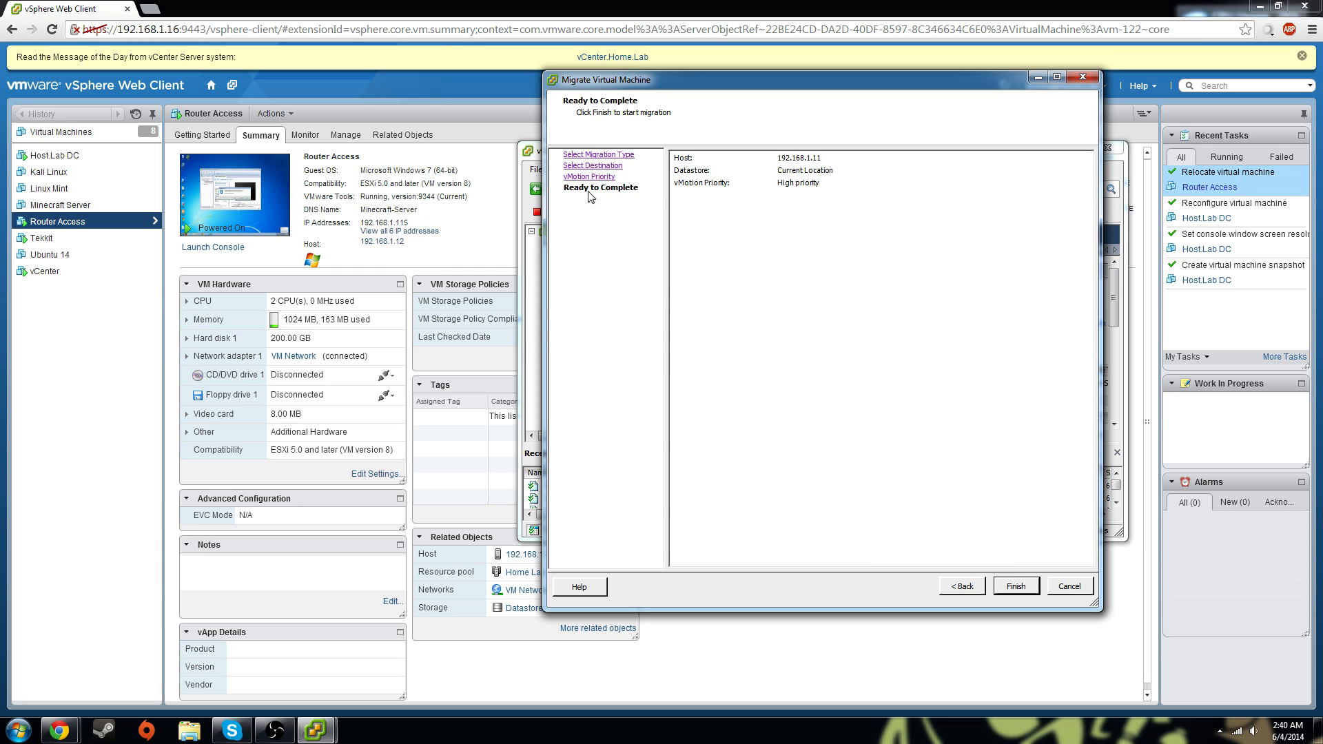
pyautogui.click(1023, 587)
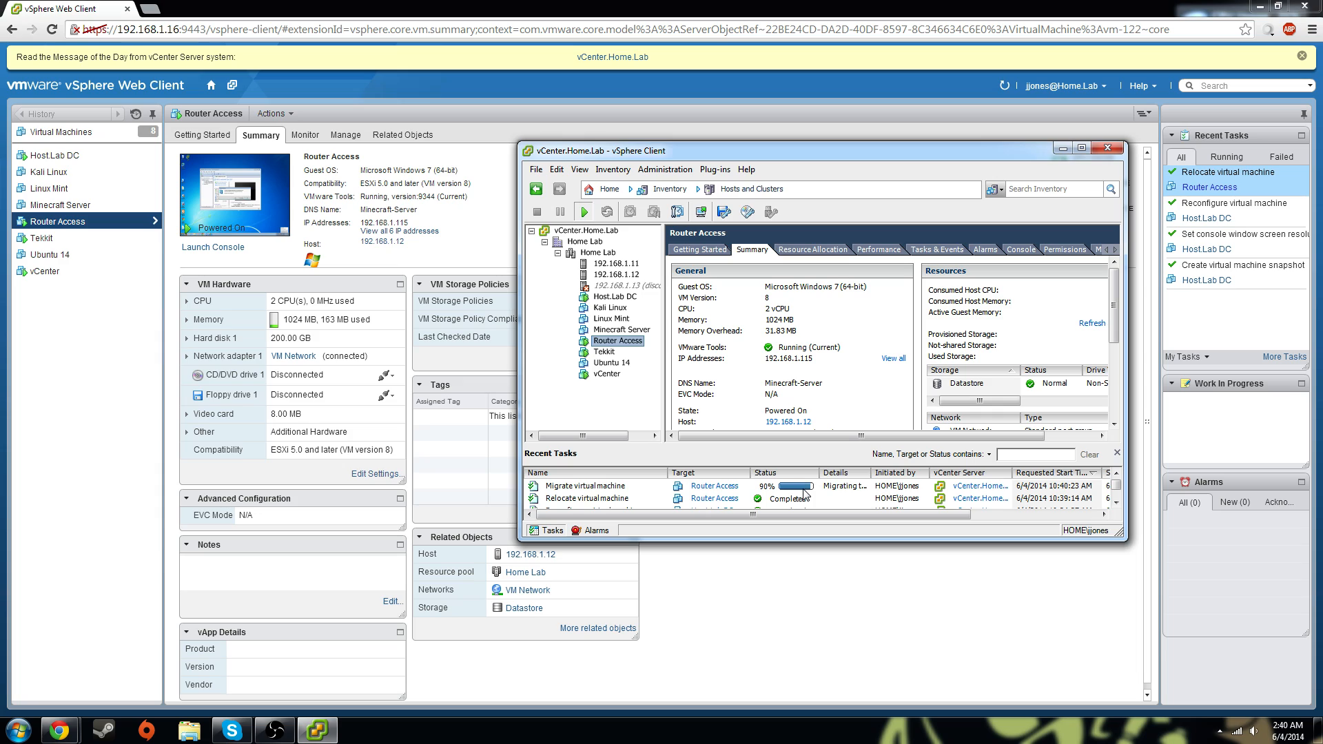
# Refresh the web client's Router Access summary and compare it with the enlarged vSphere Client window
pyautogui.click(88, 436)
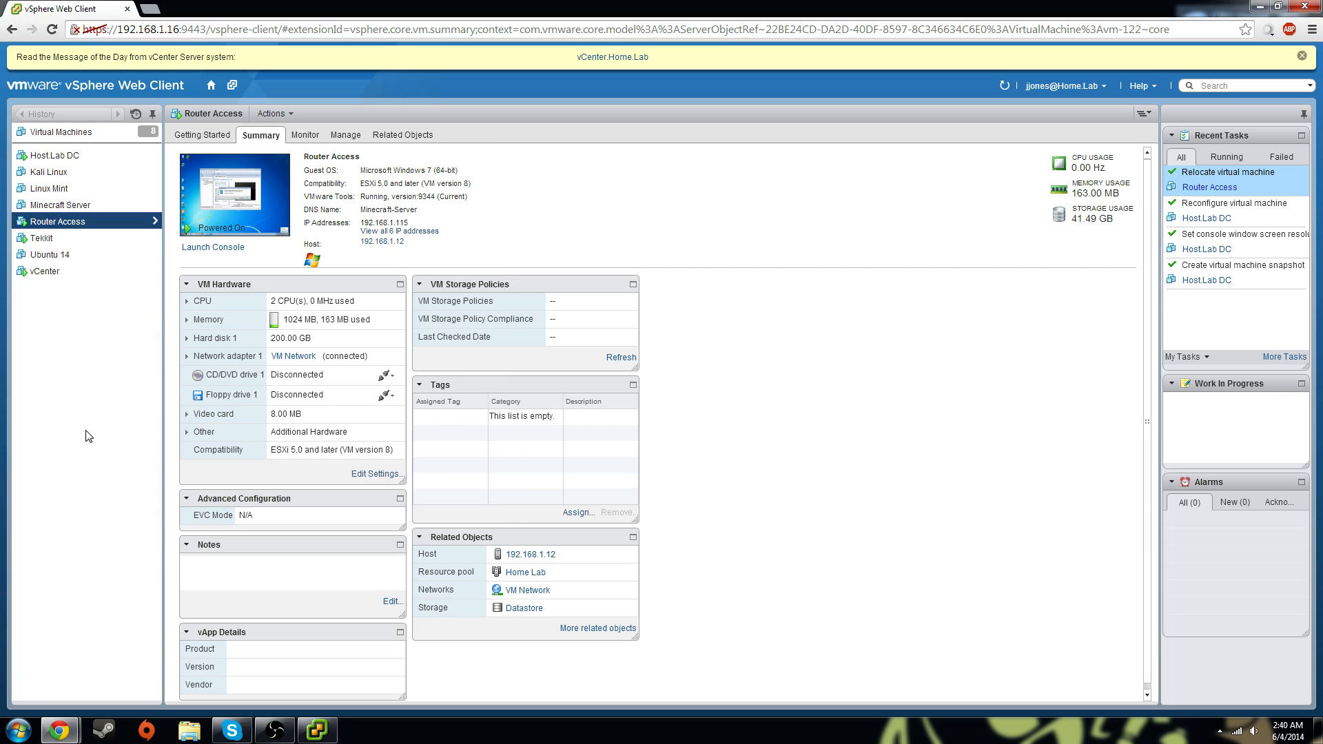
pyautogui.click(1006, 90)
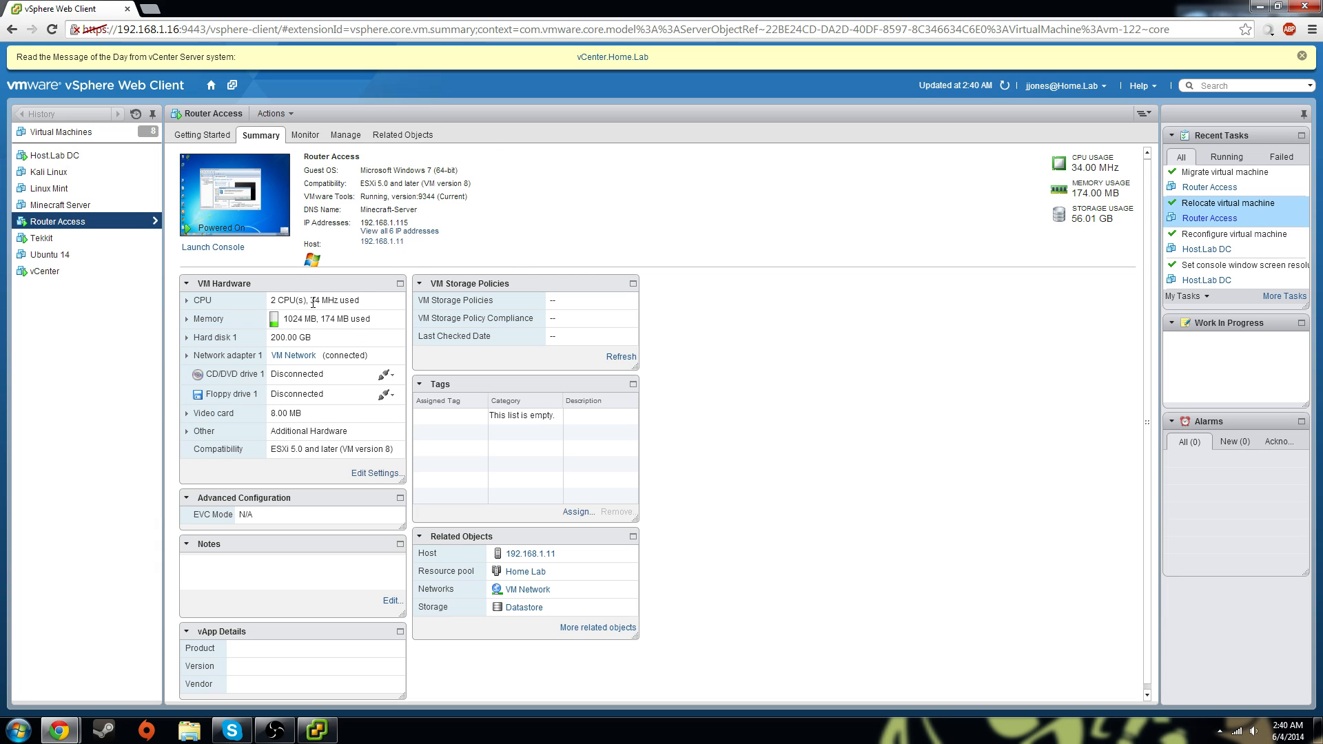
pyautogui.click(317, 730)
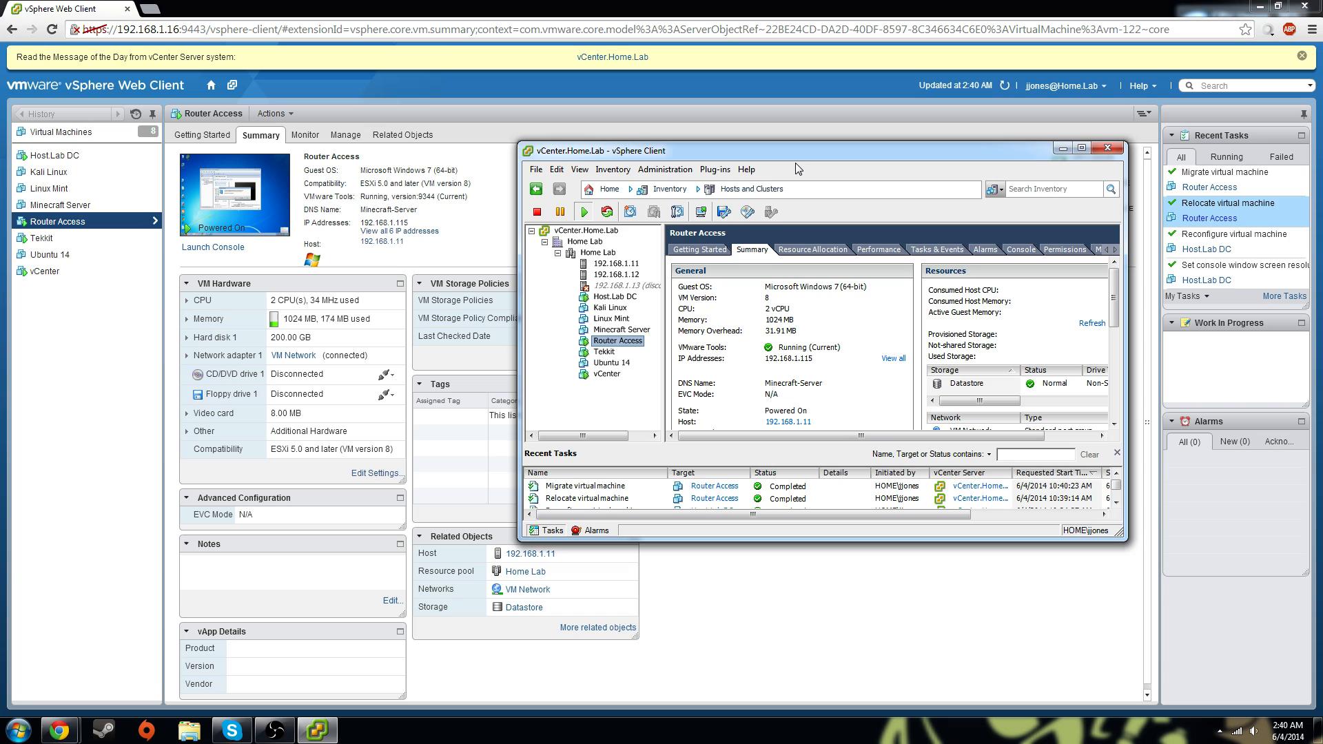
pyautogui.moveTo(800, 154)
pyautogui.mouseDown()
pyautogui.moveTo(747, 155)
pyautogui.moveTo(792, 176)
pyautogui.mouseUp()
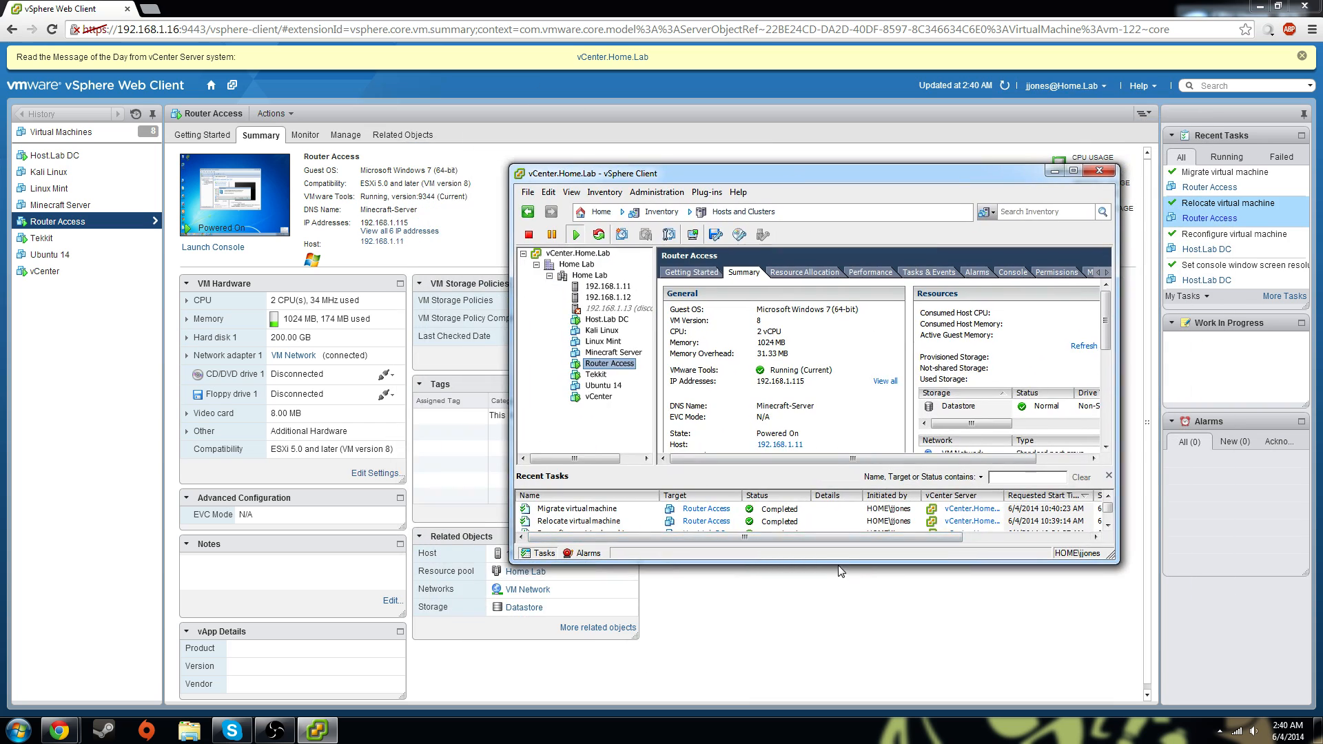
pyautogui.moveTo(839, 564); pyautogui.dragTo(839, 632)
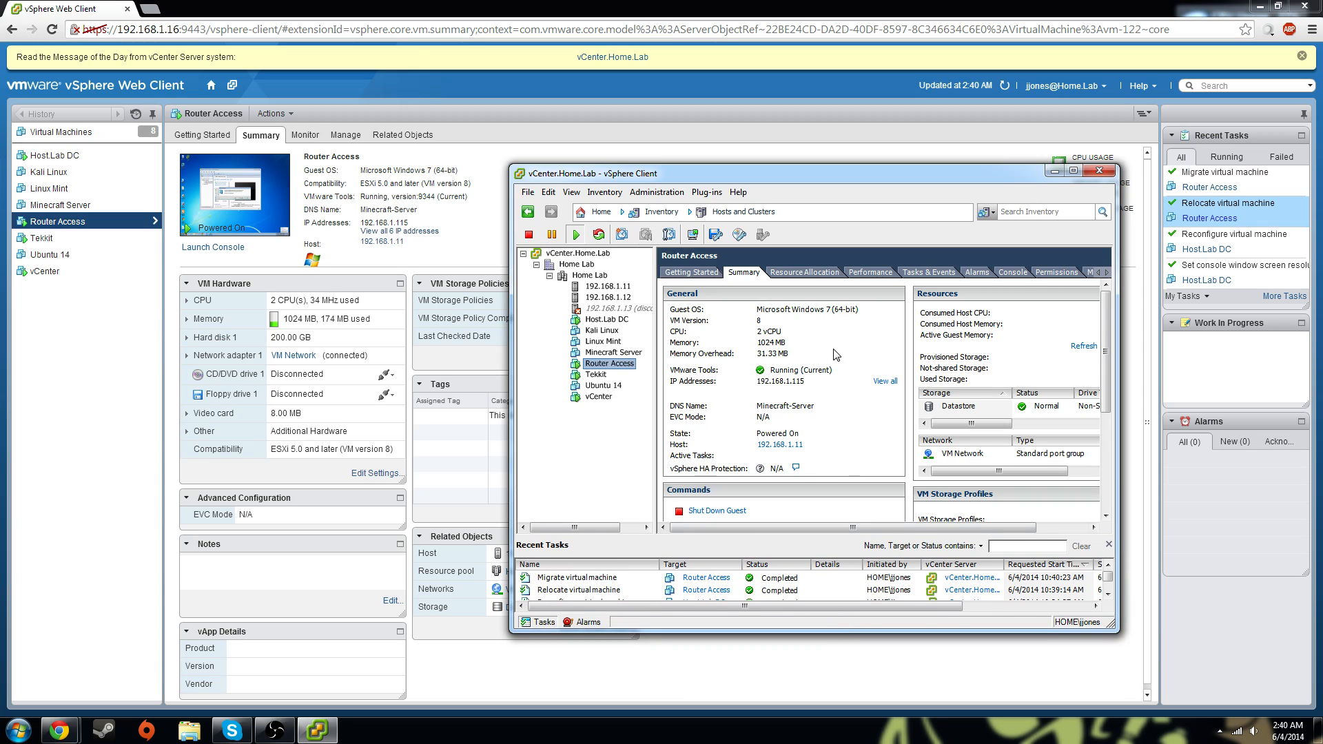
pyautogui.click(44, 433)
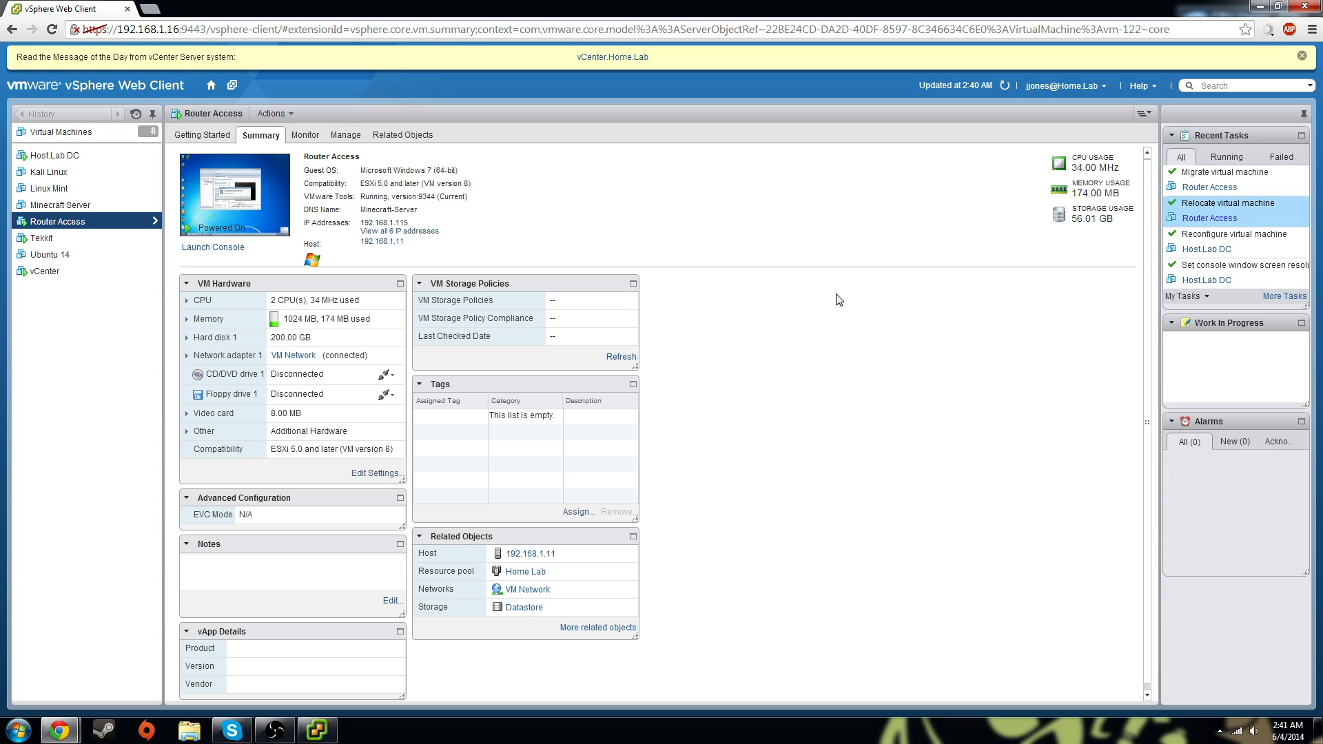
pyautogui.click(319, 733)
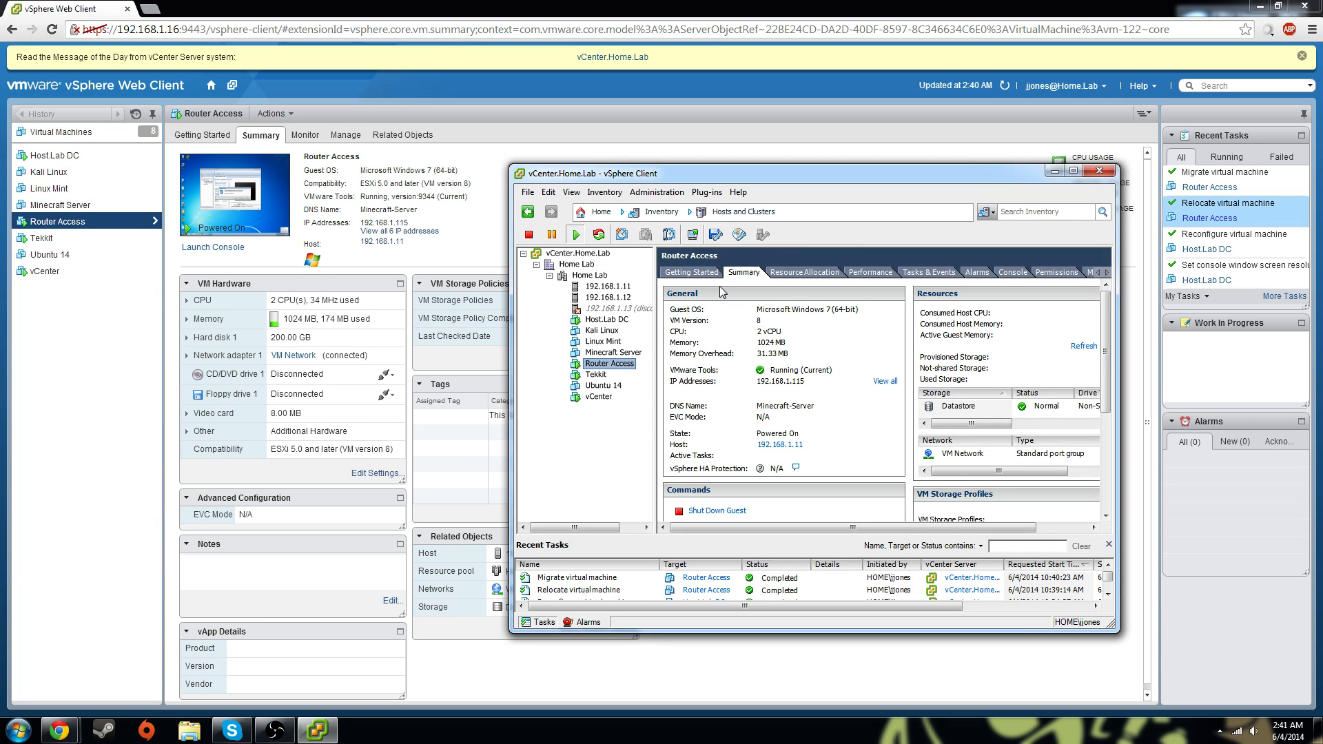